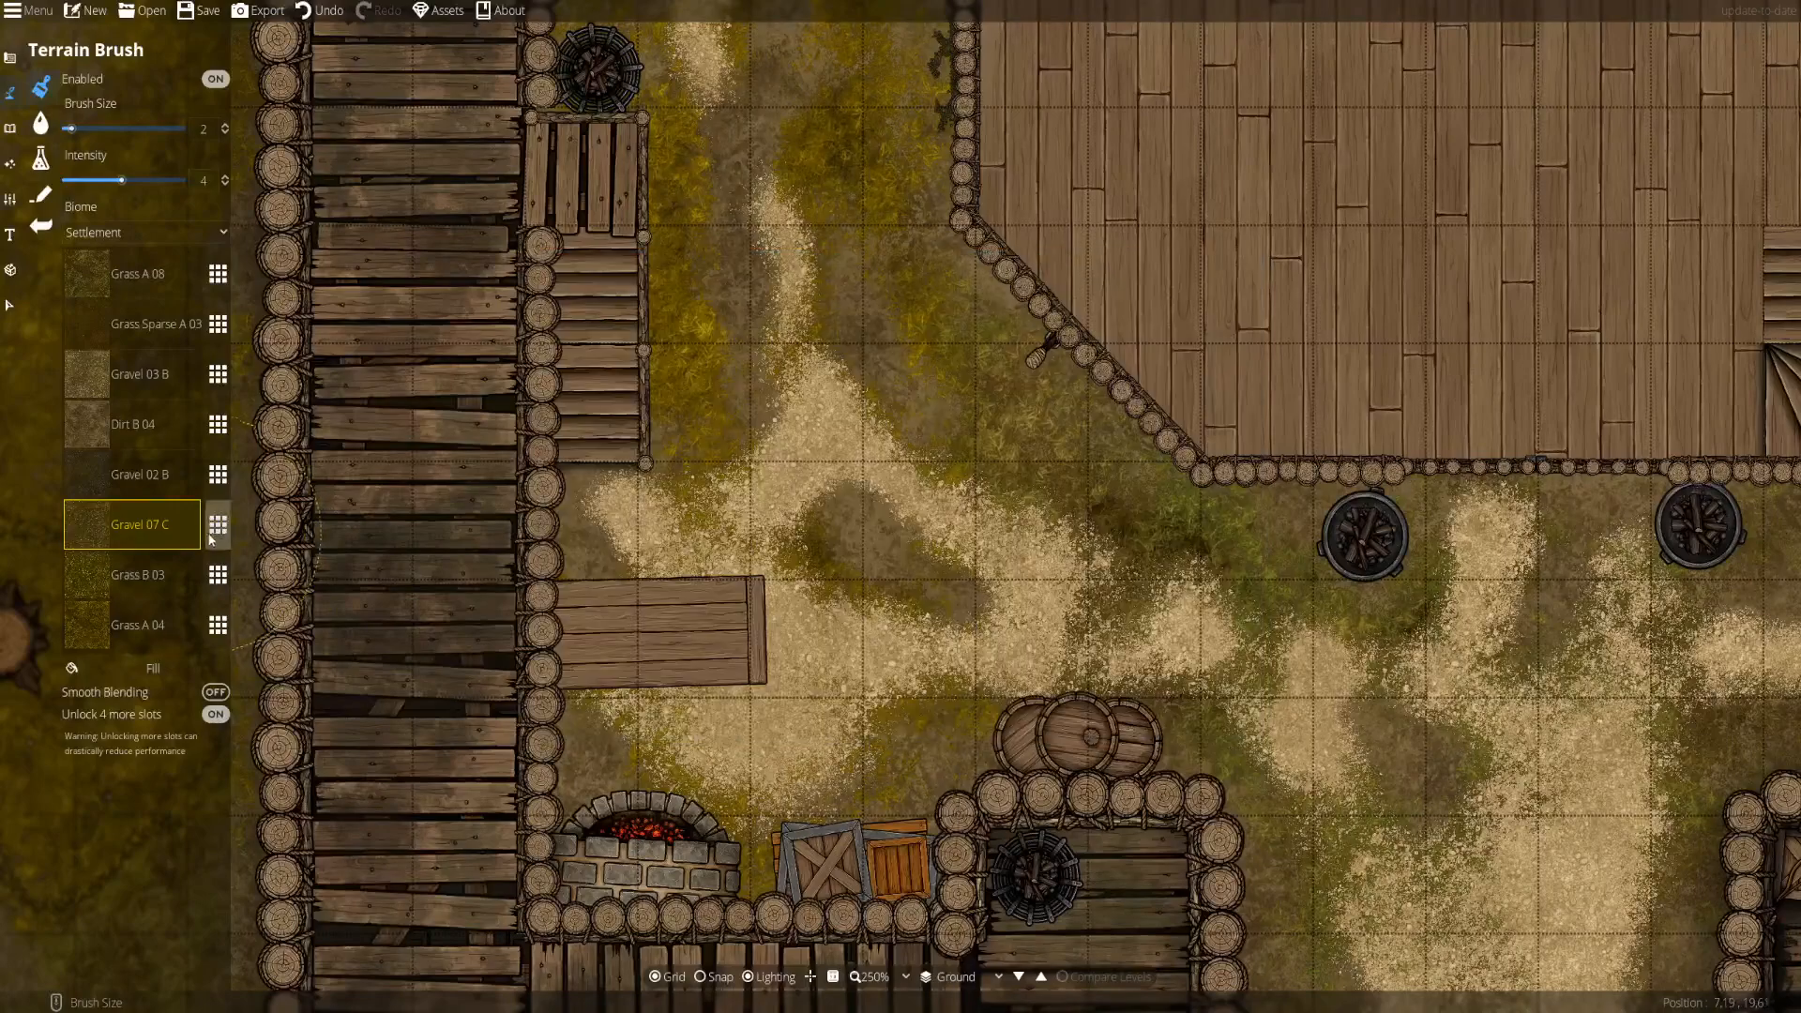
- Replace the Gravel 03 B texture in the third terrain slot with Gravel 07 C
{"action": "left_click", "coordinate": [222, 385]}
{"action": "left_click", "coordinate": [217, 380]}
{"action": "left_click", "coordinate": [838, 407]}
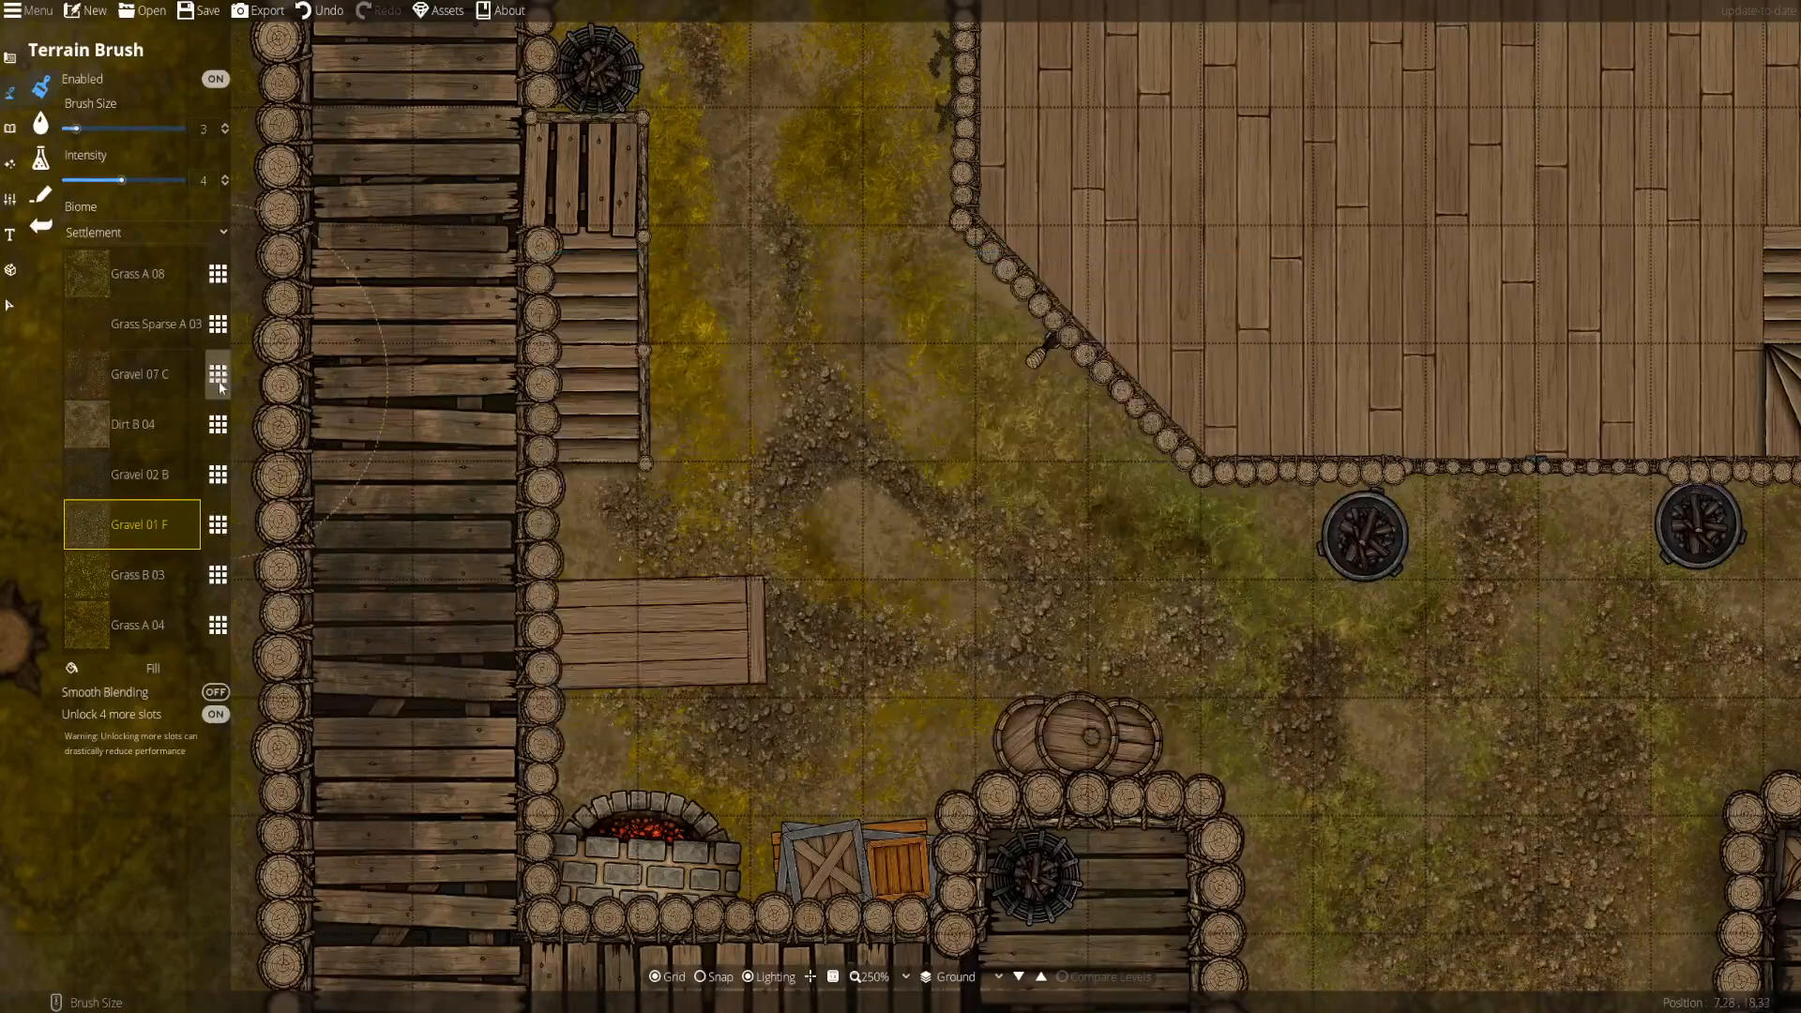
- Try other gravel textures in the third terrain slot, including Gravel 06 F, to compare them across the map
{"action": "scroll", "coordinate": [286, 498], "scroll_direction": "down", "scroll_amount": 7}
{"action": "left_click", "coordinate": [217, 375]}
{"action": "scroll", "coordinate": [776, 476], "scroll_direction": "down", "scroll_amount": 4}
{"action": "left_click", "coordinate": [838, 403]}
{"action": "left_click", "coordinate": [167, 374]}
{"action": "left_click", "coordinate": [1070, 413]}
{"action": "left_click", "coordinate": [218, 374]}
{"action": "left_click", "coordinate": [726, 302]}
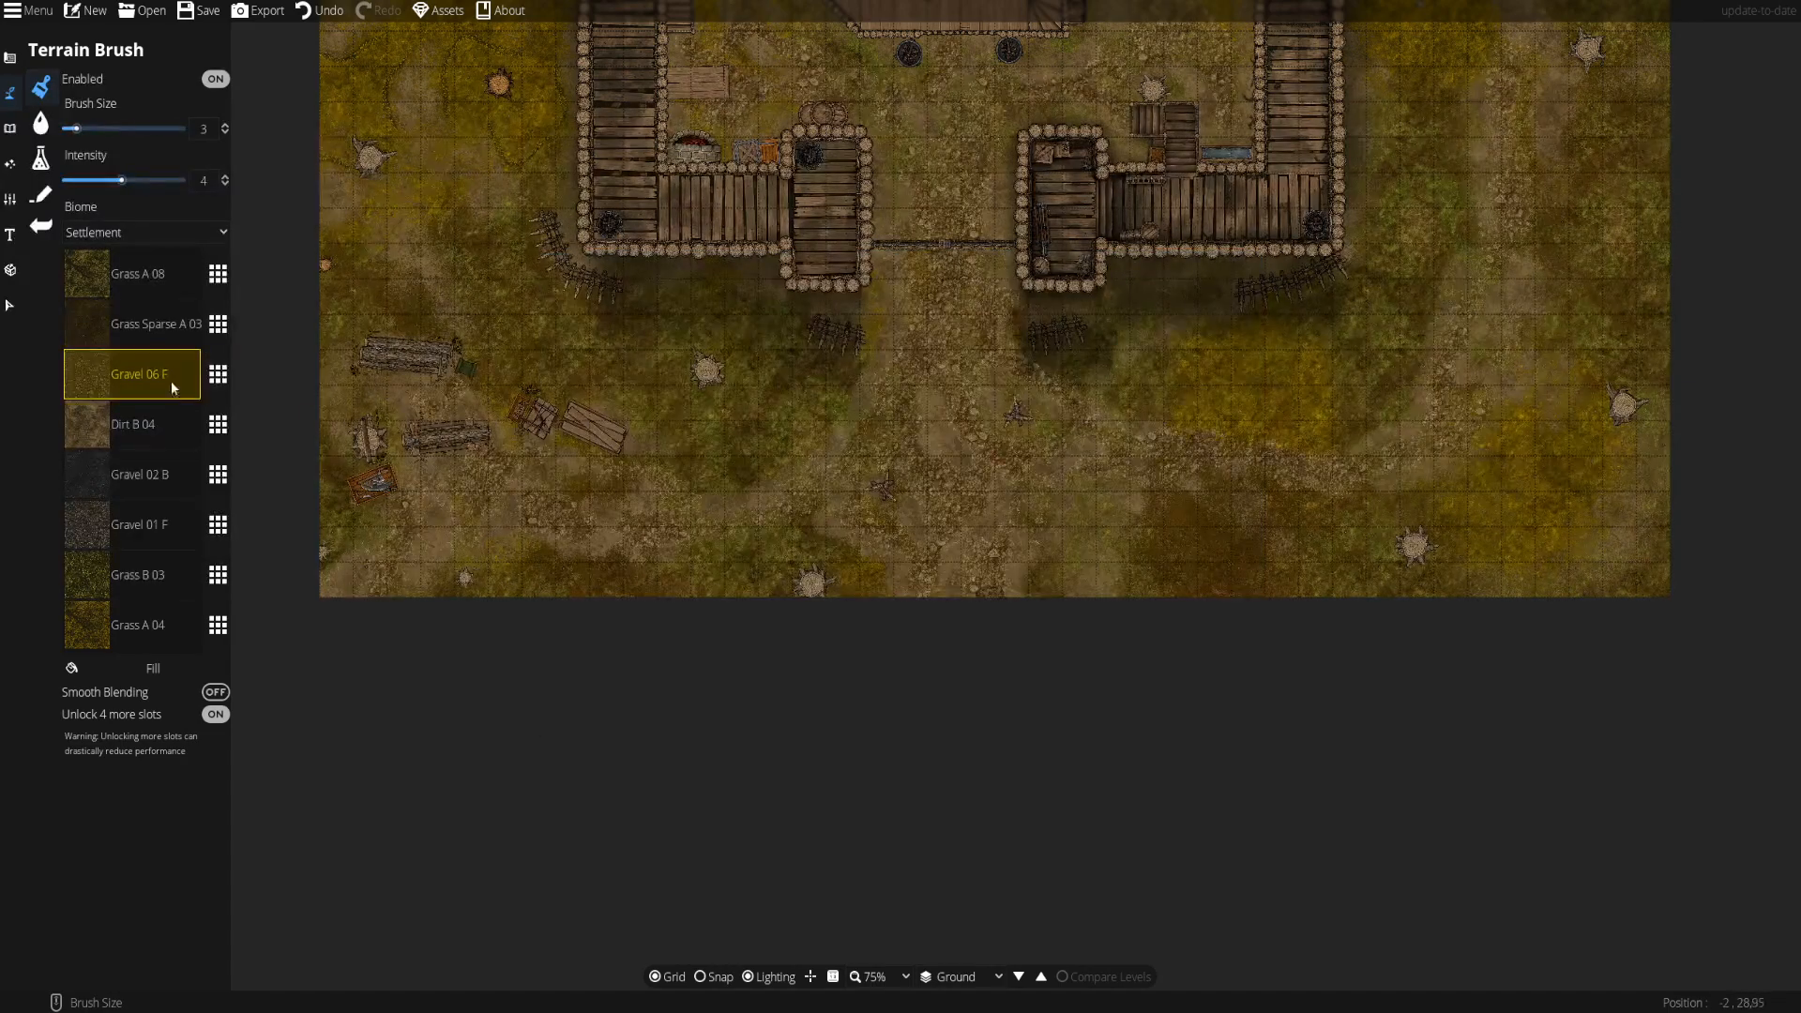
- Replace the Gravel 07 C terrain slot with another texture from the FA_Textures_Natural packs
{"action": "scroll", "coordinate": [848, 454], "scroll_direction": "up", "scroll_amount": 7}
{"action": "left_click_drag", "start_coordinate": [848, 454], "coordinate": [1517, 344]}
{"action": "left_click", "coordinate": [217, 374]}
{"action": "left_click", "coordinate": [582, 472]}
{"action": "left_click", "coordinate": [604, 452]}
{"action": "left_click", "coordinate": [605, 431]}
{"action": "scroll", "coordinate": [944, 465], "scroll_direction": "down", "scroll_amount": 3}
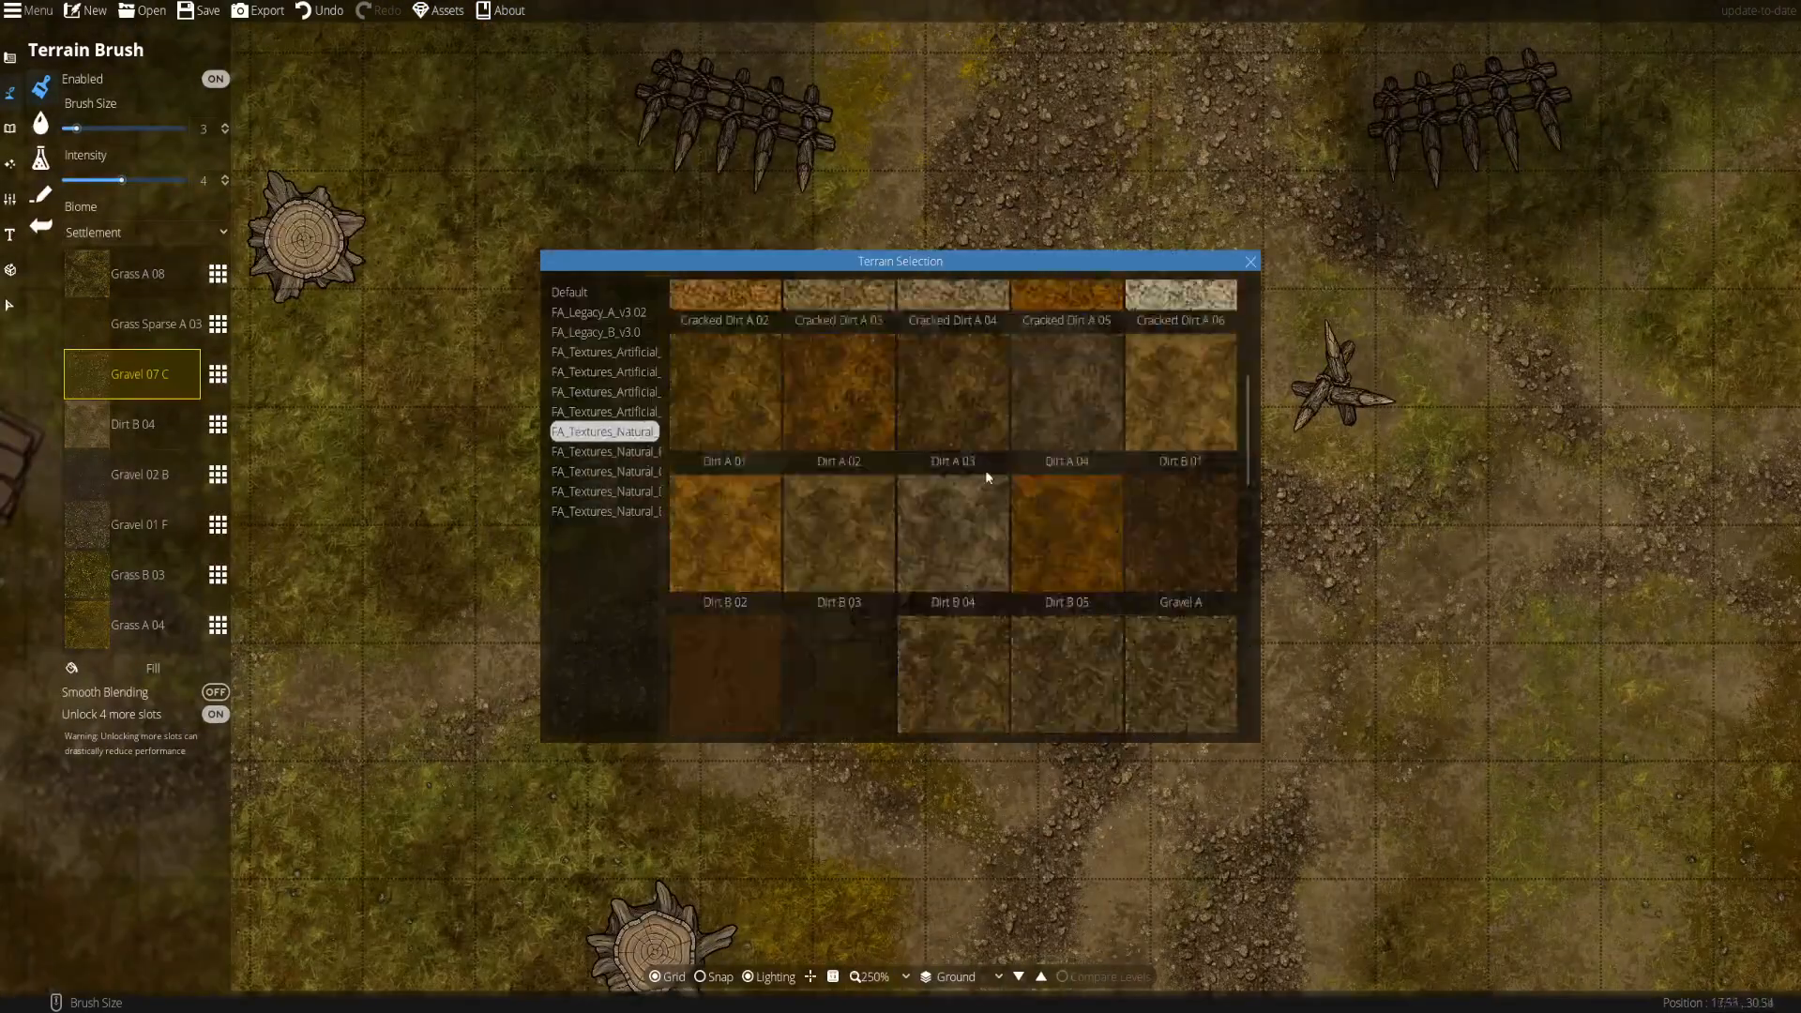
{"action": "scroll", "coordinate": [944, 464], "scroll_direction": "up", "scroll_amount": 2}
{"action": "left_click", "coordinate": [838, 535]}
{"action": "scroll", "coordinate": [1126, 563], "scroll_direction": "down", "scroll_amount": 8}
{"action": "left_click", "coordinate": [218, 374]}
{"action": "left_click", "coordinate": [1180, 534]}
- Prepare to place objects from the [FA Com.] Rocks - Underwater set on the -100: Below Water layer
{"action": "scroll", "coordinate": [949, 657], "scroll_direction": "up", "scroll_amount": 4}
{"action": "left_click_drag", "start_coordinate": [713, 113], "coordinate": [1178, 626]}
{"action": "scroll", "coordinate": [1152, 281], "scroll_direction": "up", "scroll_amount": 5}
{"action": "left_click", "coordinate": [10, 129]}
{"action": "left_click", "coordinate": [141, 423]}
{"action": "left_click", "coordinate": [1704, 594]}
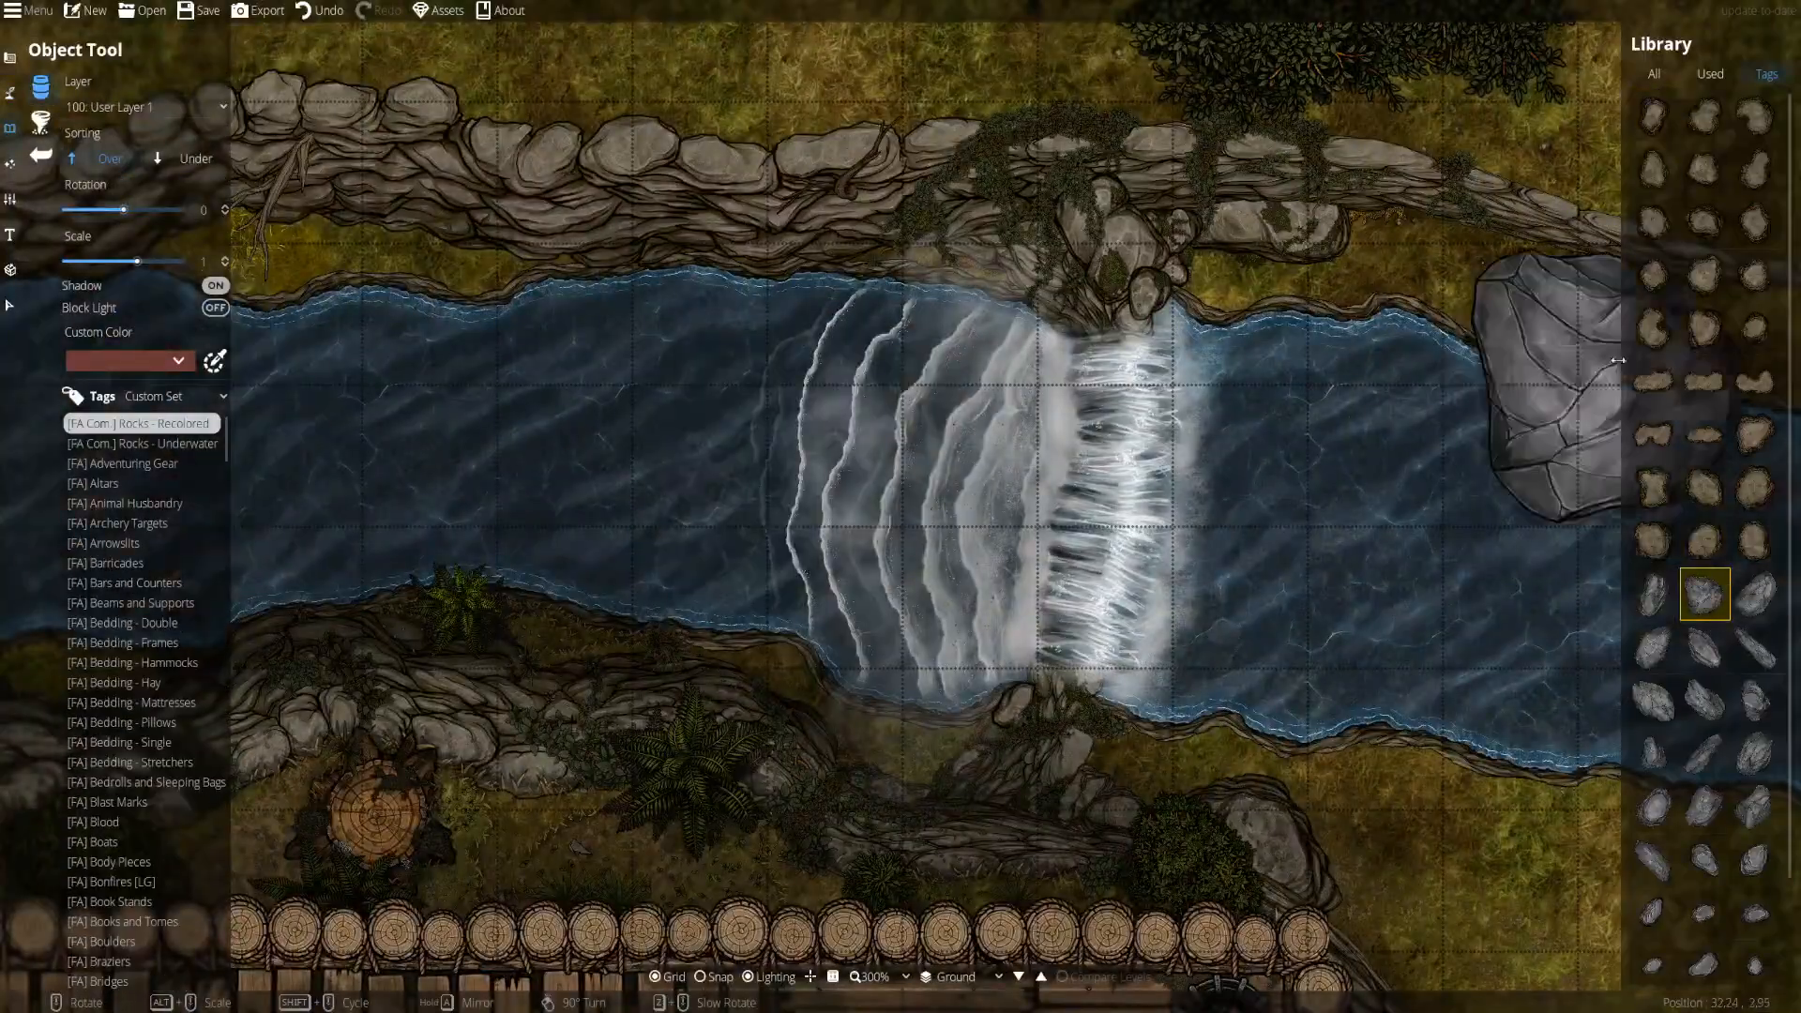
{"action": "left_click", "coordinate": [142, 443]}
{"action": "left_click", "coordinate": [145, 106]}
{"action": "left_click", "coordinate": [122, 153]}
{"action": "left_click", "coordinate": [1704, 117]}
- Scatter underwater rocks along the riverbed upstream of the waterfall, scaled down to about 0.2 and rotated for variety
{"action": "scroll", "coordinate": [672, 475], "scroll_direction": "up", "scroll_amount": 3}
{"action": "left_click_drag", "start_coordinate": [532, 615], "coordinate": [666, 396]}
{"action": "scroll", "coordinate": [666, 396], "scroll_direction": "down", "scroll_amount": 5}
{"action": "scroll", "coordinate": [666, 402], "scroll_direction": "up", "scroll_amount": 2}
{"action": "scroll", "coordinate": [666, 402], "scroll_direction": "down", "scroll_amount": 3}
{"action": "left_click_drag", "start_coordinate": [1313, 506], "coordinate": [1149, 553]}
{"action": "scroll", "coordinate": [876, 514], "scroll_direction": "up", "scroll_amount": 5}
{"action": "scroll", "coordinate": [1182, 394], "scroll_direction": "up", "scroll_amount": 2}
{"action": "scroll", "coordinate": [1215, 364], "scroll_direction": "up", "scroll_amount": 1}
{"action": "scroll", "coordinate": [722, 418], "scroll_direction": "up", "scroll_amount": 5}
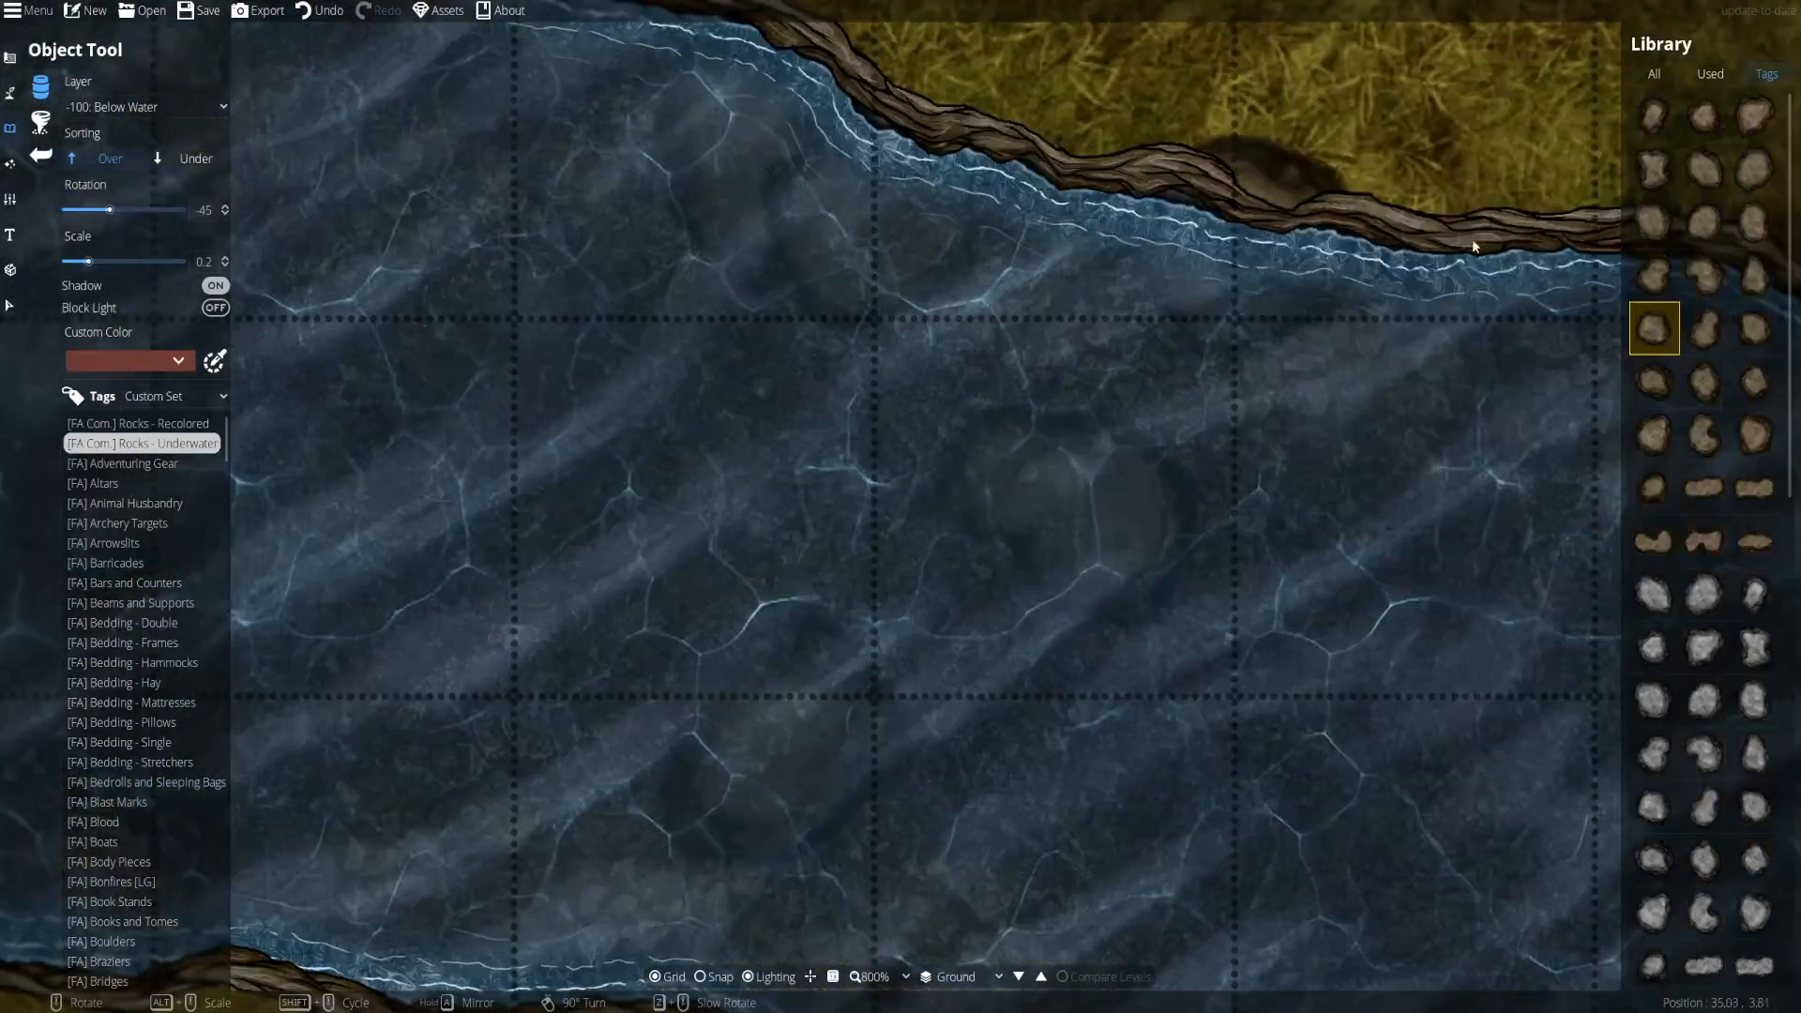
{"action": "scroll", "coordinate": [1705, 563], "scroll_direction": "down", "scroll_amount": 10}
{"action": "left_click", "coordinate": [1704, 585]}
- Set the object layer to 100: User Layer 1 and pick a piece from the [FA] Water - Waterfalls set
{"action": "left_click", "coordinate": [145, 106]}
{"action": "left_click", "coordinate": [125, 256]}
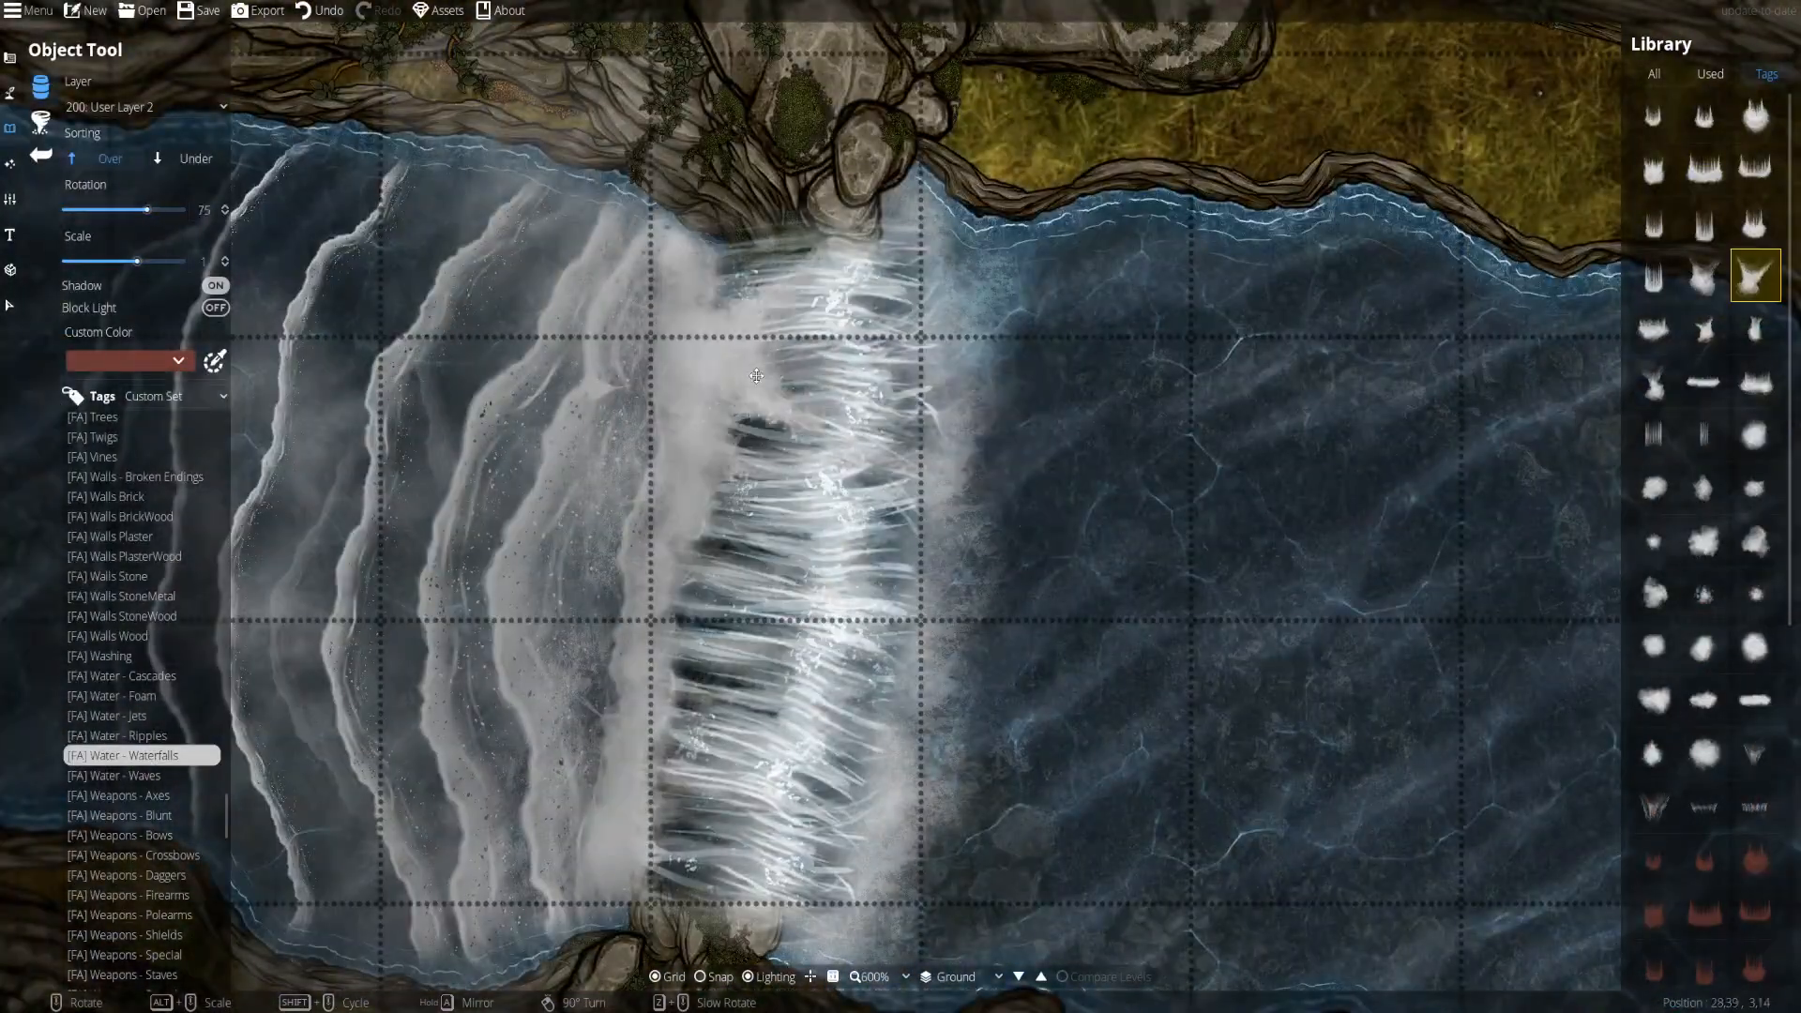
{"action": "left_click", "coordinate": [1703, 540]}
{"action": "left_click", "coordinate": [1703, 807]}
- Delete the existing waterfall from the river together with the outer wave lines downstream of it
{"action": "key", "text": "s"}
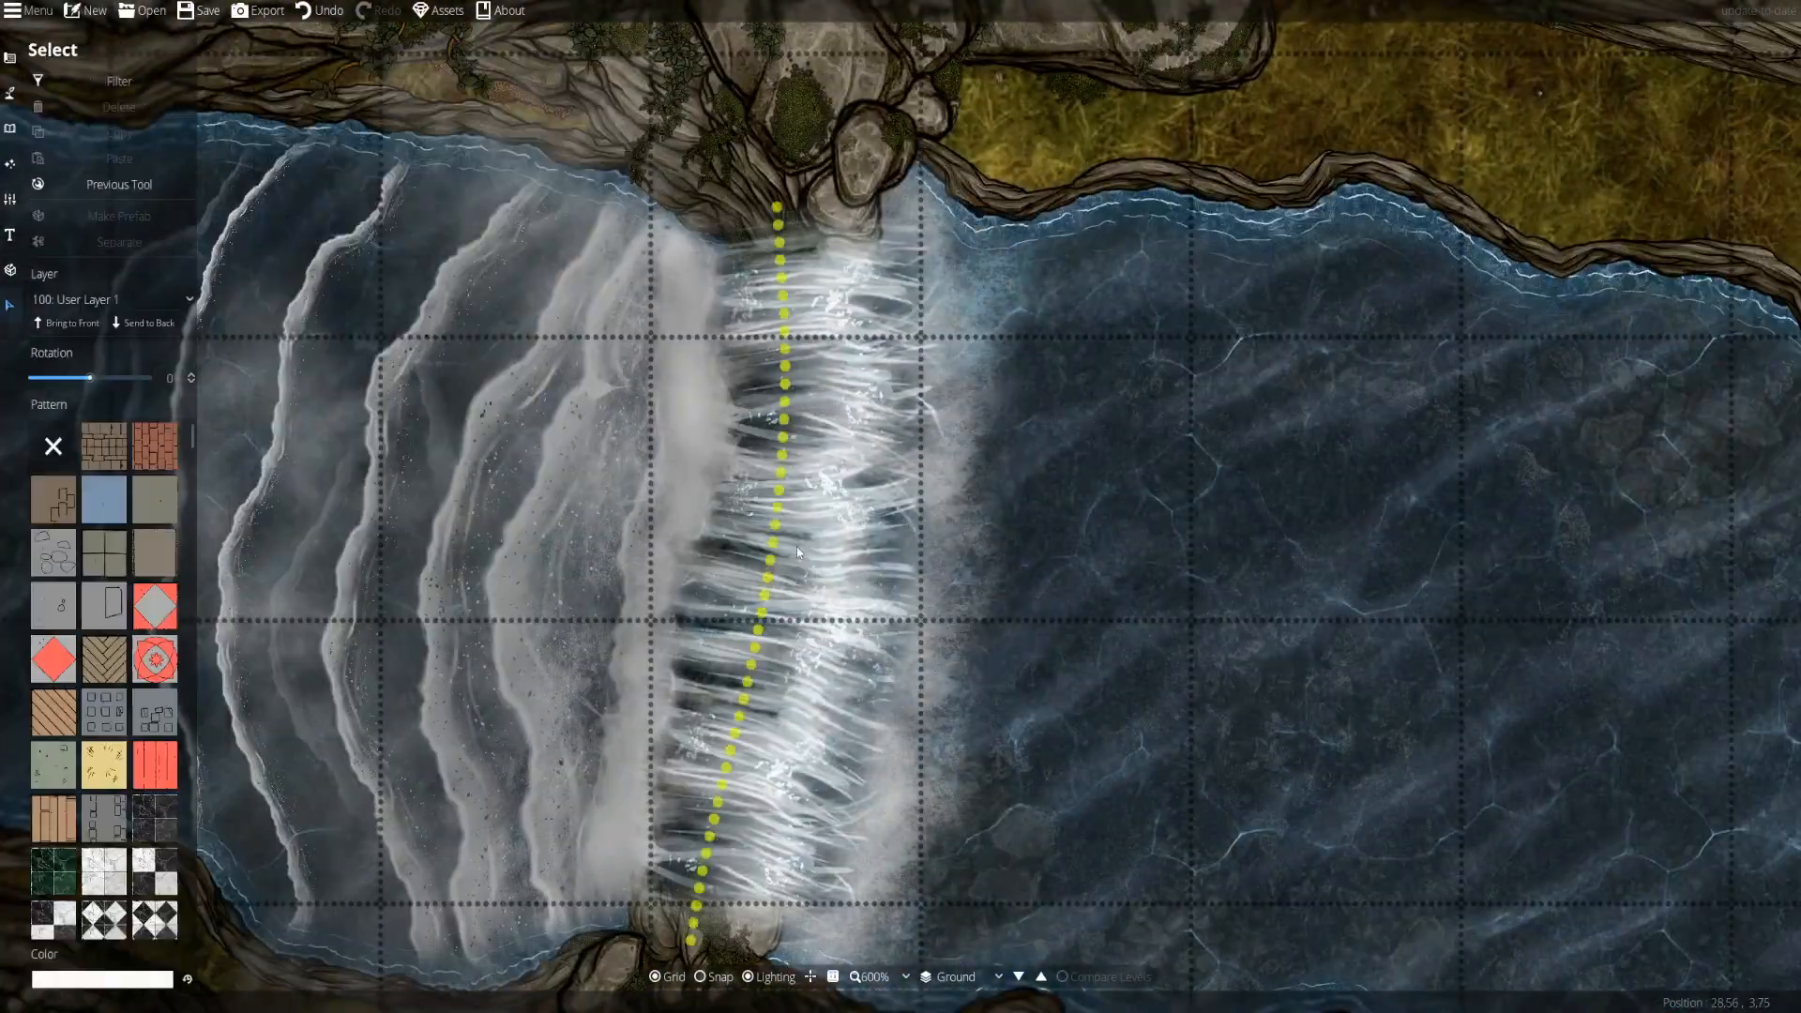
{"action": "key", "text": "Delete"}
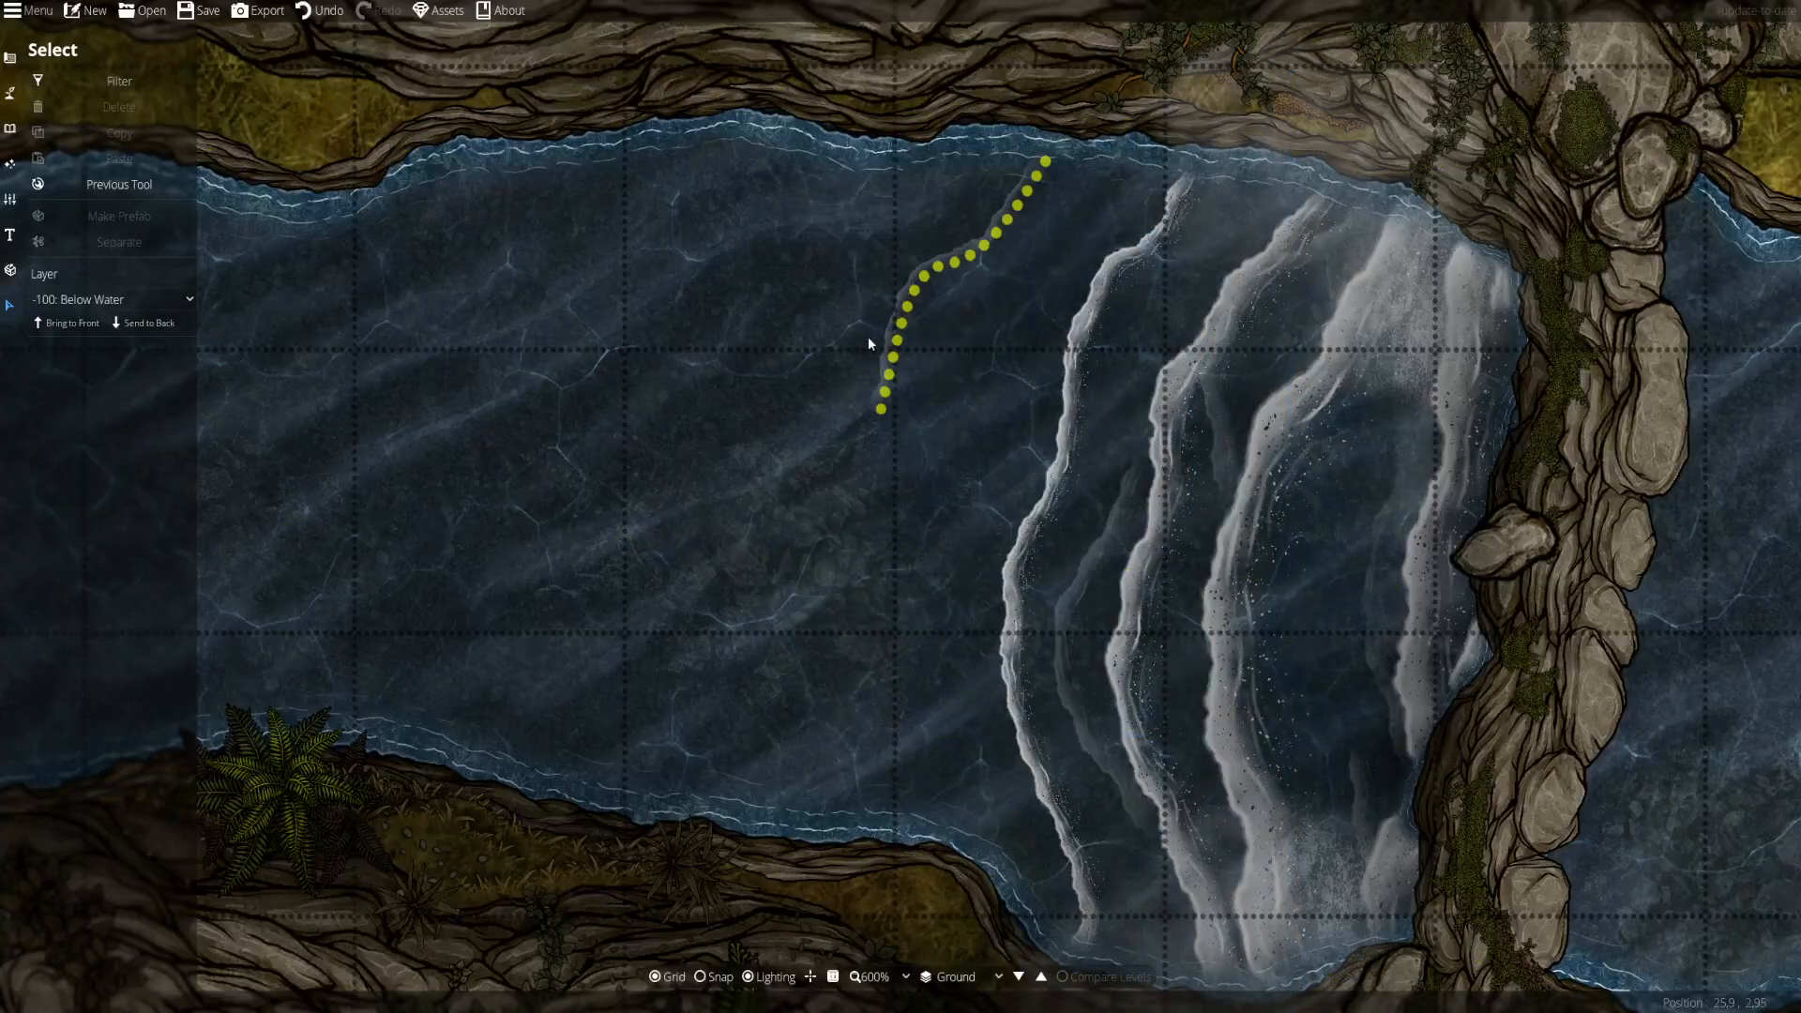
{"action": "key", "text": "Delete"}
{"action": "key", "text": "Delete"}
{"action": "key", "text": "Delete"}
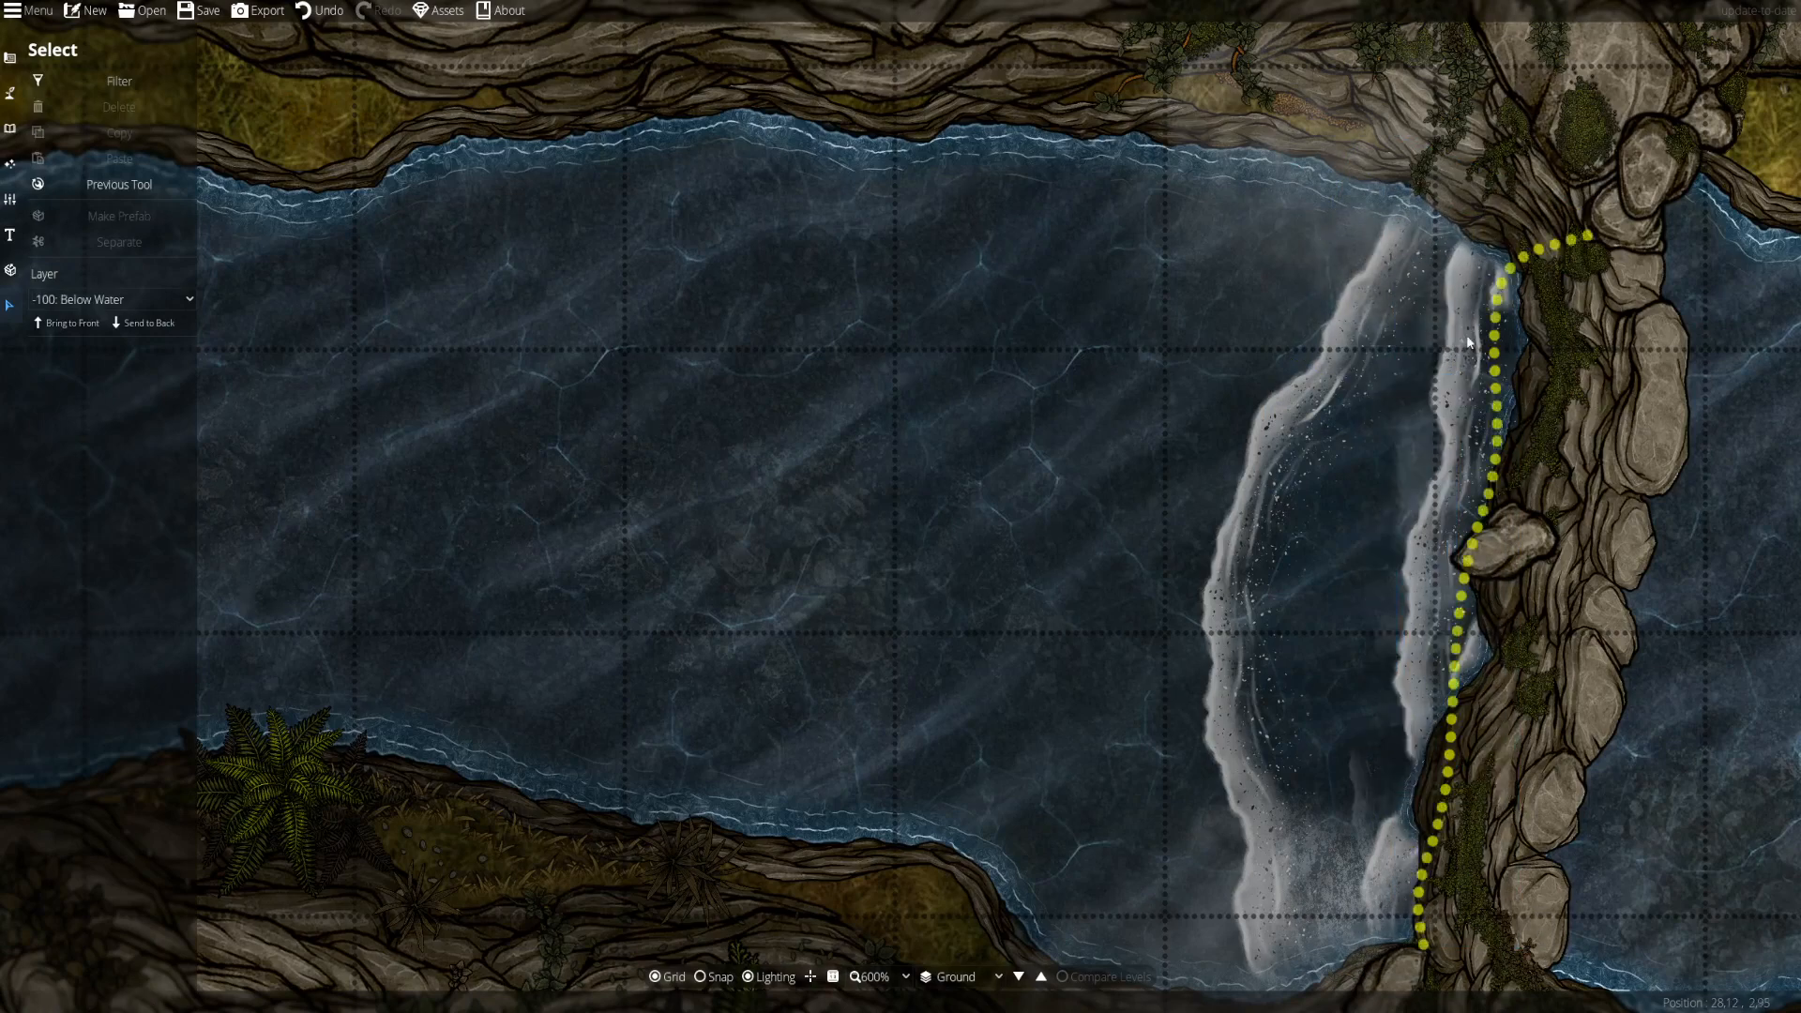
- Delete the remaining wave and foam lines beside the rock wall
{"action": "left_click", "coordinate": [1278, 781]}
{"action": "key", "text": "Delete"}
{"action": "left_click", "coordinate": [1383, 835]}
{"action": "key", "text": "Delete"}
{"action": "left_click", "coordinate": [1426, 656]}
{"action": "key", "text": "Delete"}
{"action": "left_click", "coordinate": [1464, 516]}
{"action": "key", "text": "Delete"}
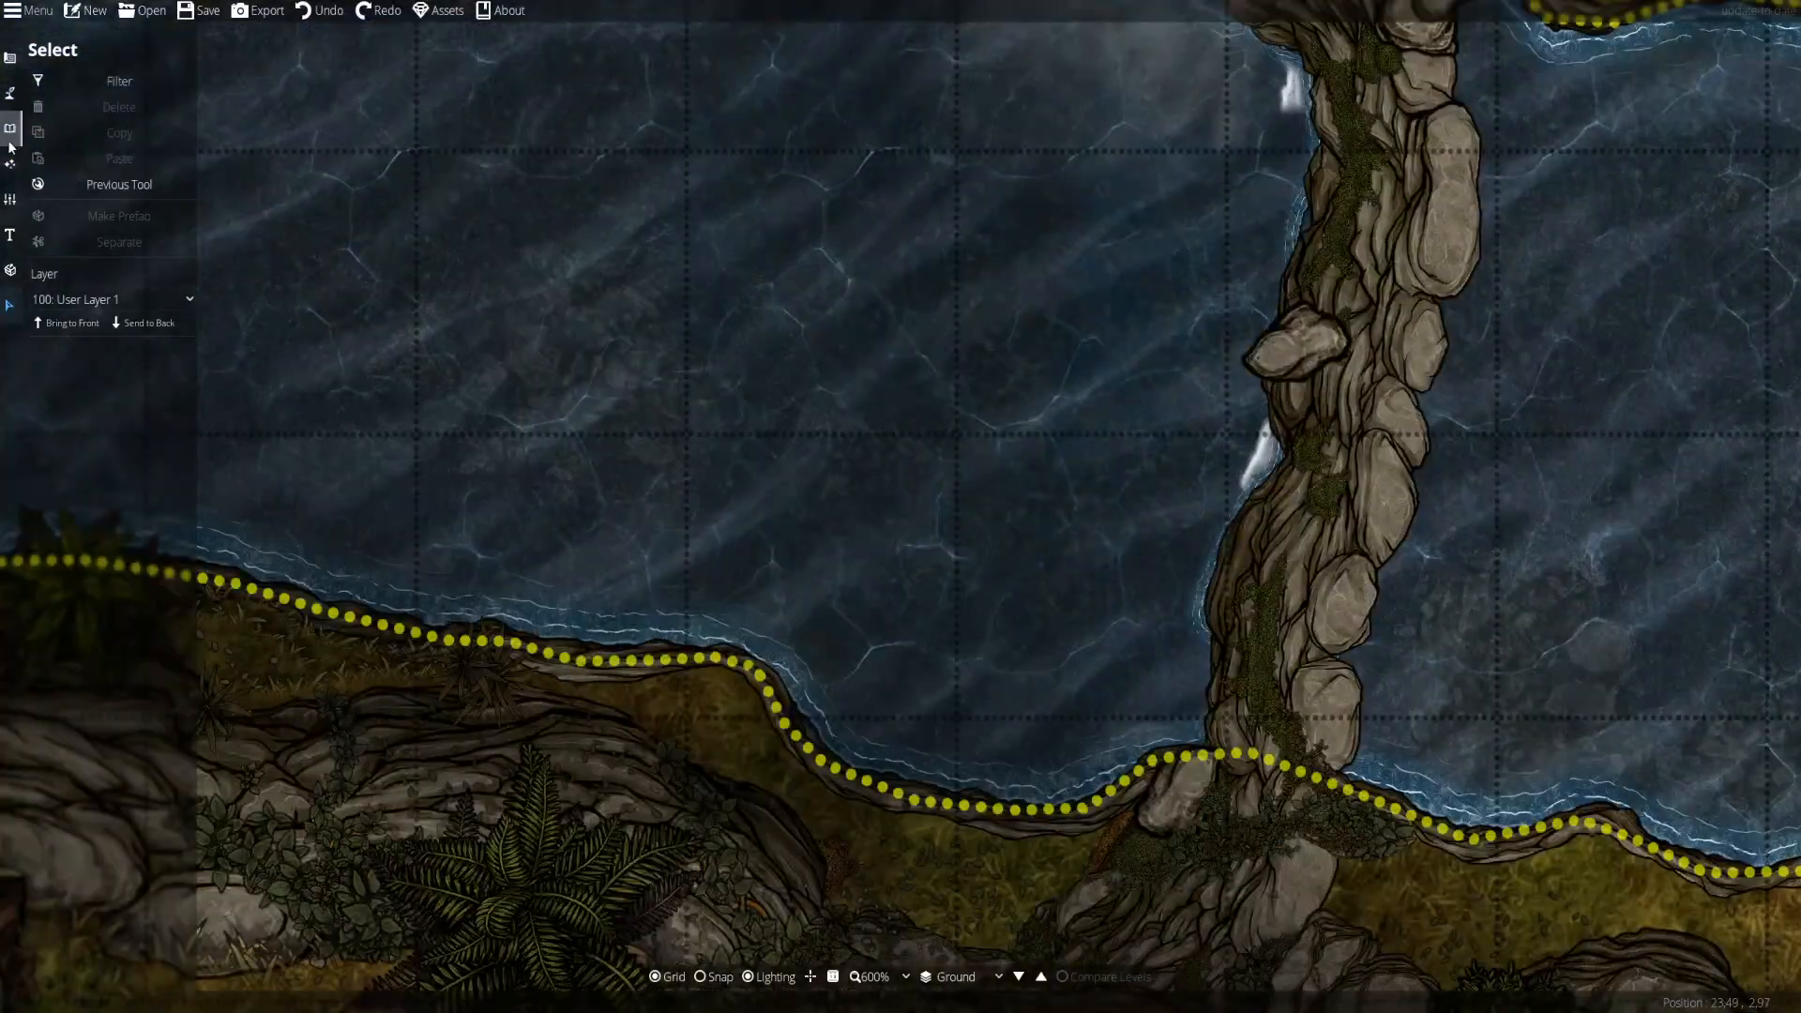
- Return to object placement and compare foam pieces from the [FA] Water - Waterfalls set for the submerged ledge
{"action": "key", "text": "q"}
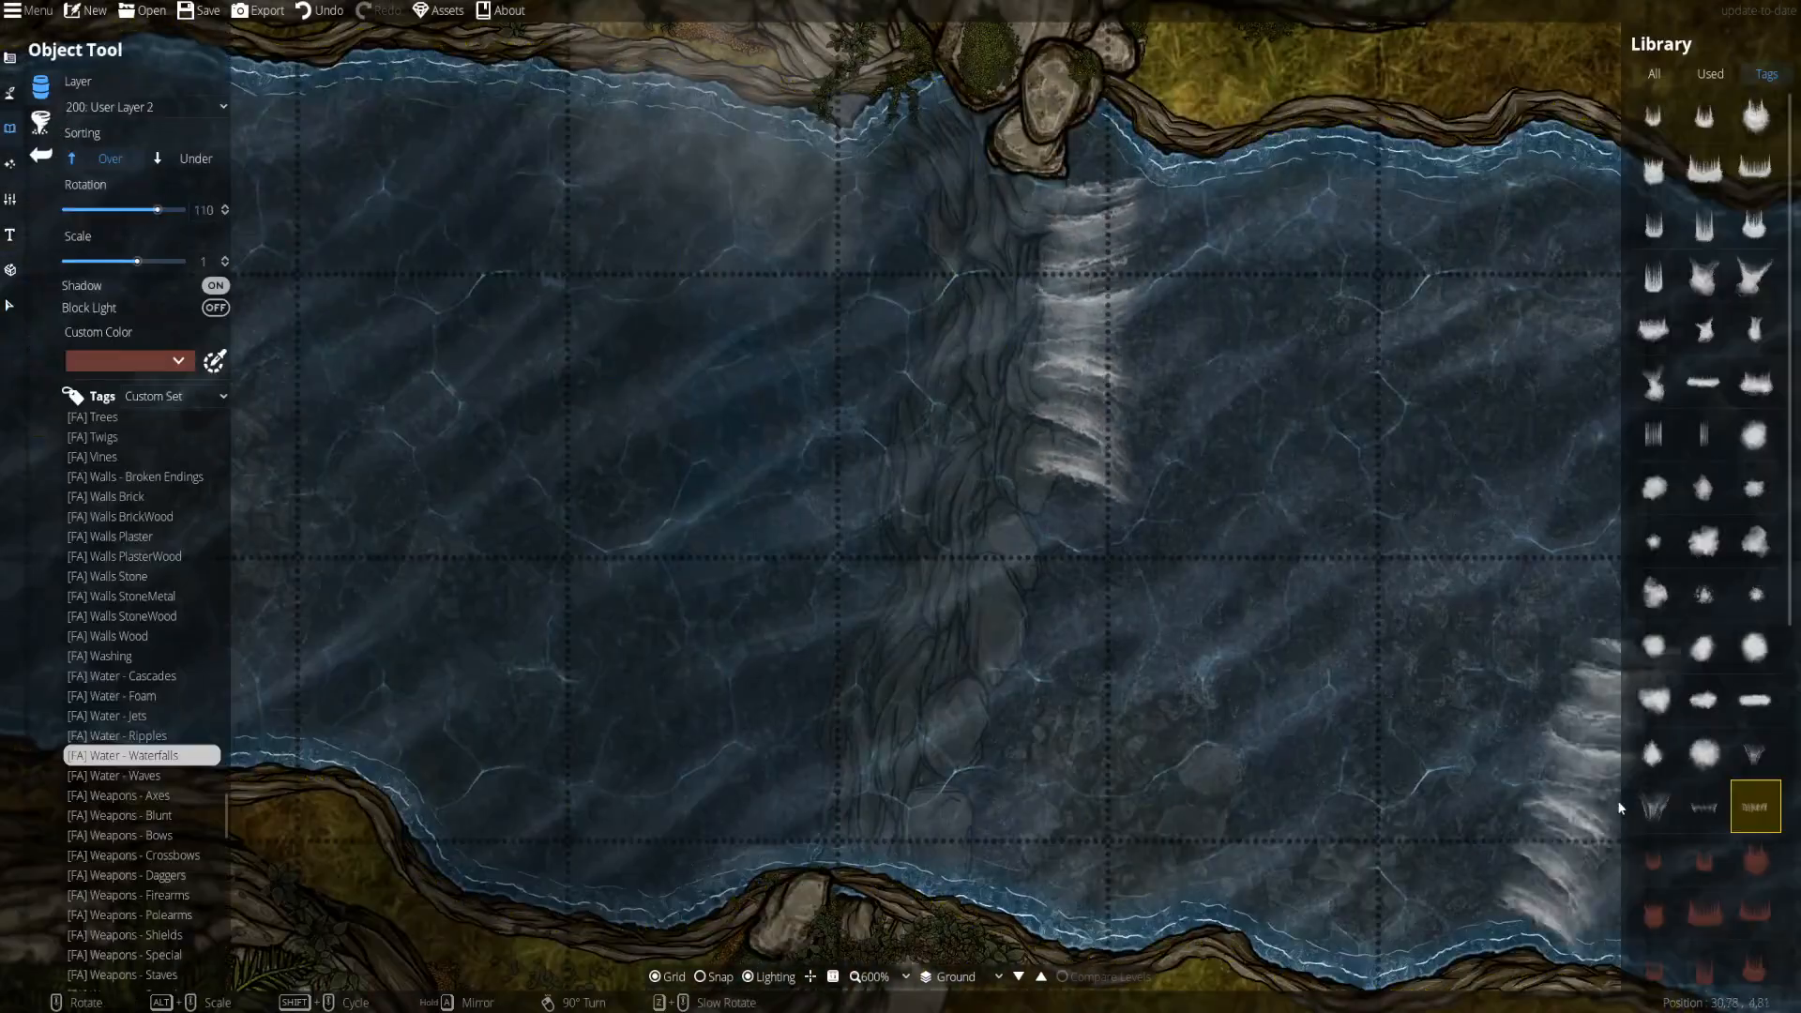
{"action": "left_click", "coordinate": [1753, 700]}
{"action": "scroll", "coordinate": [844, 521], "scroll_direction": "down", "scroll_amount": 1}
{"action": "left_click", "coordinate": [1654, 699]}
{"action": "left_click", "coordinate": [1755, 382]}
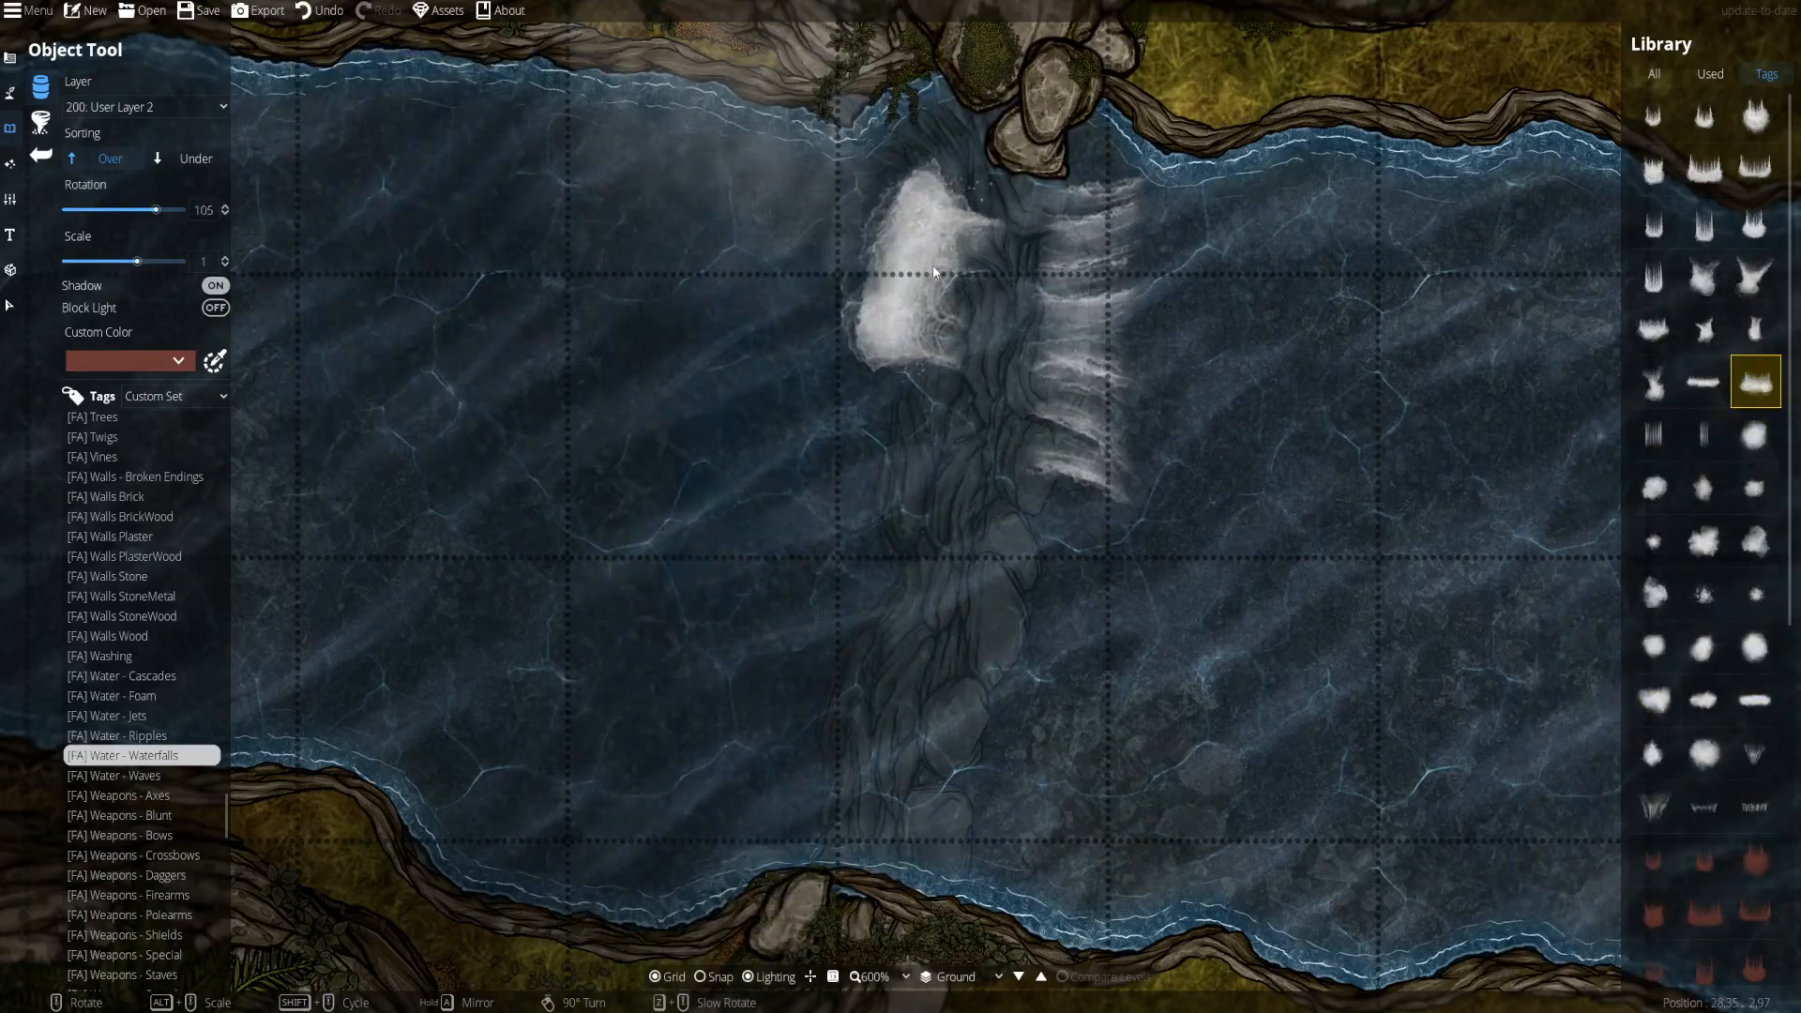
- Place a streaked waterfall piece over the ledge's upper end near the bank boulders, undoing the first attempt
{"action": "left_click", "coordinate": [1705, 168]}
{"action": "left_click", "coordinate": [987, 341]}
{"action": "scroll", "coordinate": [897, 707], "scroll_direction": "down", "scroll_amount": 1}
{"action": "left_click", "coordinate": [1705, 116]}
{"action": "key", "text": "ctrl+z"}
{"action": "scroll", "coordinate": [1026, 266], "scroll_direction": "down", "scroll_amount": 1}
{"action": "left_click", "coordinate": [1018, 274]}
- Place two splashing waterfall pieces over the middle and lower parts of the submerged ledge
{"action": "left_click", "coordinate": [1755, 117]}
{"action": "scroll", "coordinate": [871, 713], "scroll_direction": "up", "scroll_amount": 4}
{"action": "scroll", "coordinate": [882, 779], "scroll_direction": "down", "scroll_amount": 3}
{"action": "left_click", "coordinate": [899, 781]}
{"action": "left_click", "coordinate": [949, 536]}
- Search all assets for "rock", pick a brown underwater rock and set its layer to -100: Below Water
{"action": "left_click", "coordinate": [1654, 74]}
{"action": "left_click", "coordinate": [1668, 413]}
{"action": "scroll", "coordinate": [1727, 488], "scroll_direction": "down", "scroll_amount": 4}
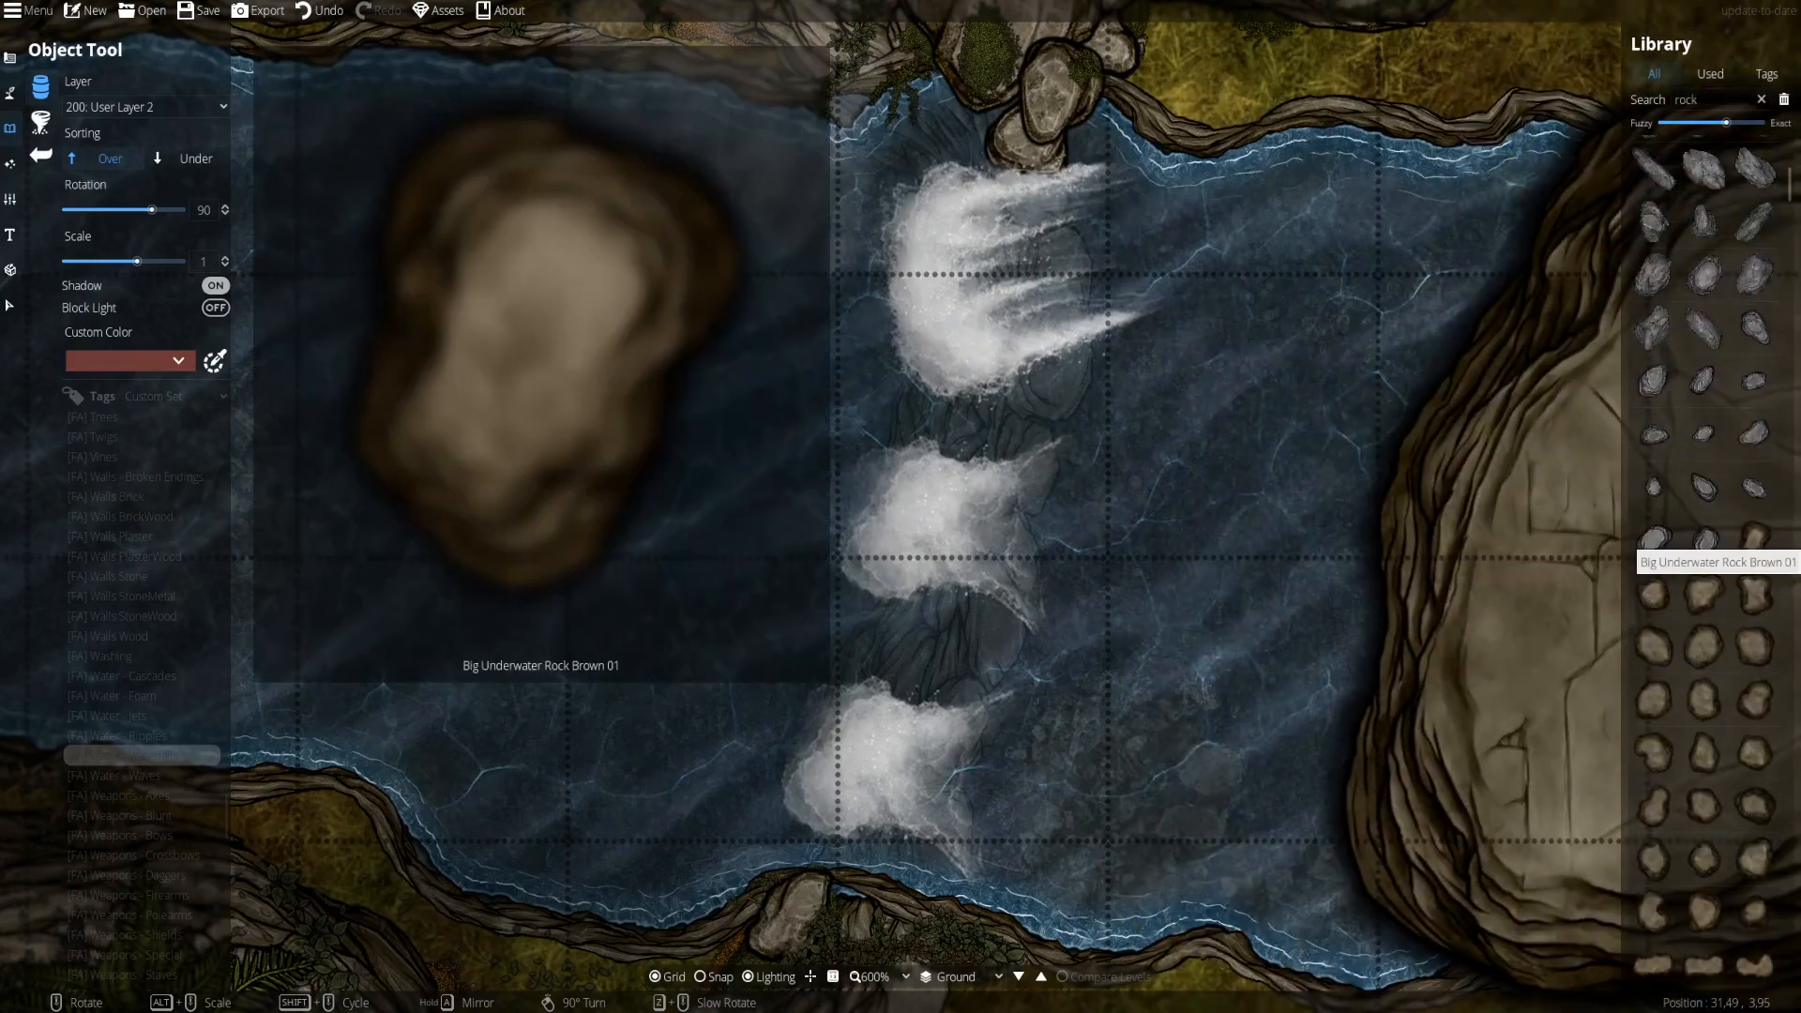
{"action": "left_click", "coordinate": [1704, 593]}
{"action": "left_click", "coordinate": [145, 106]}
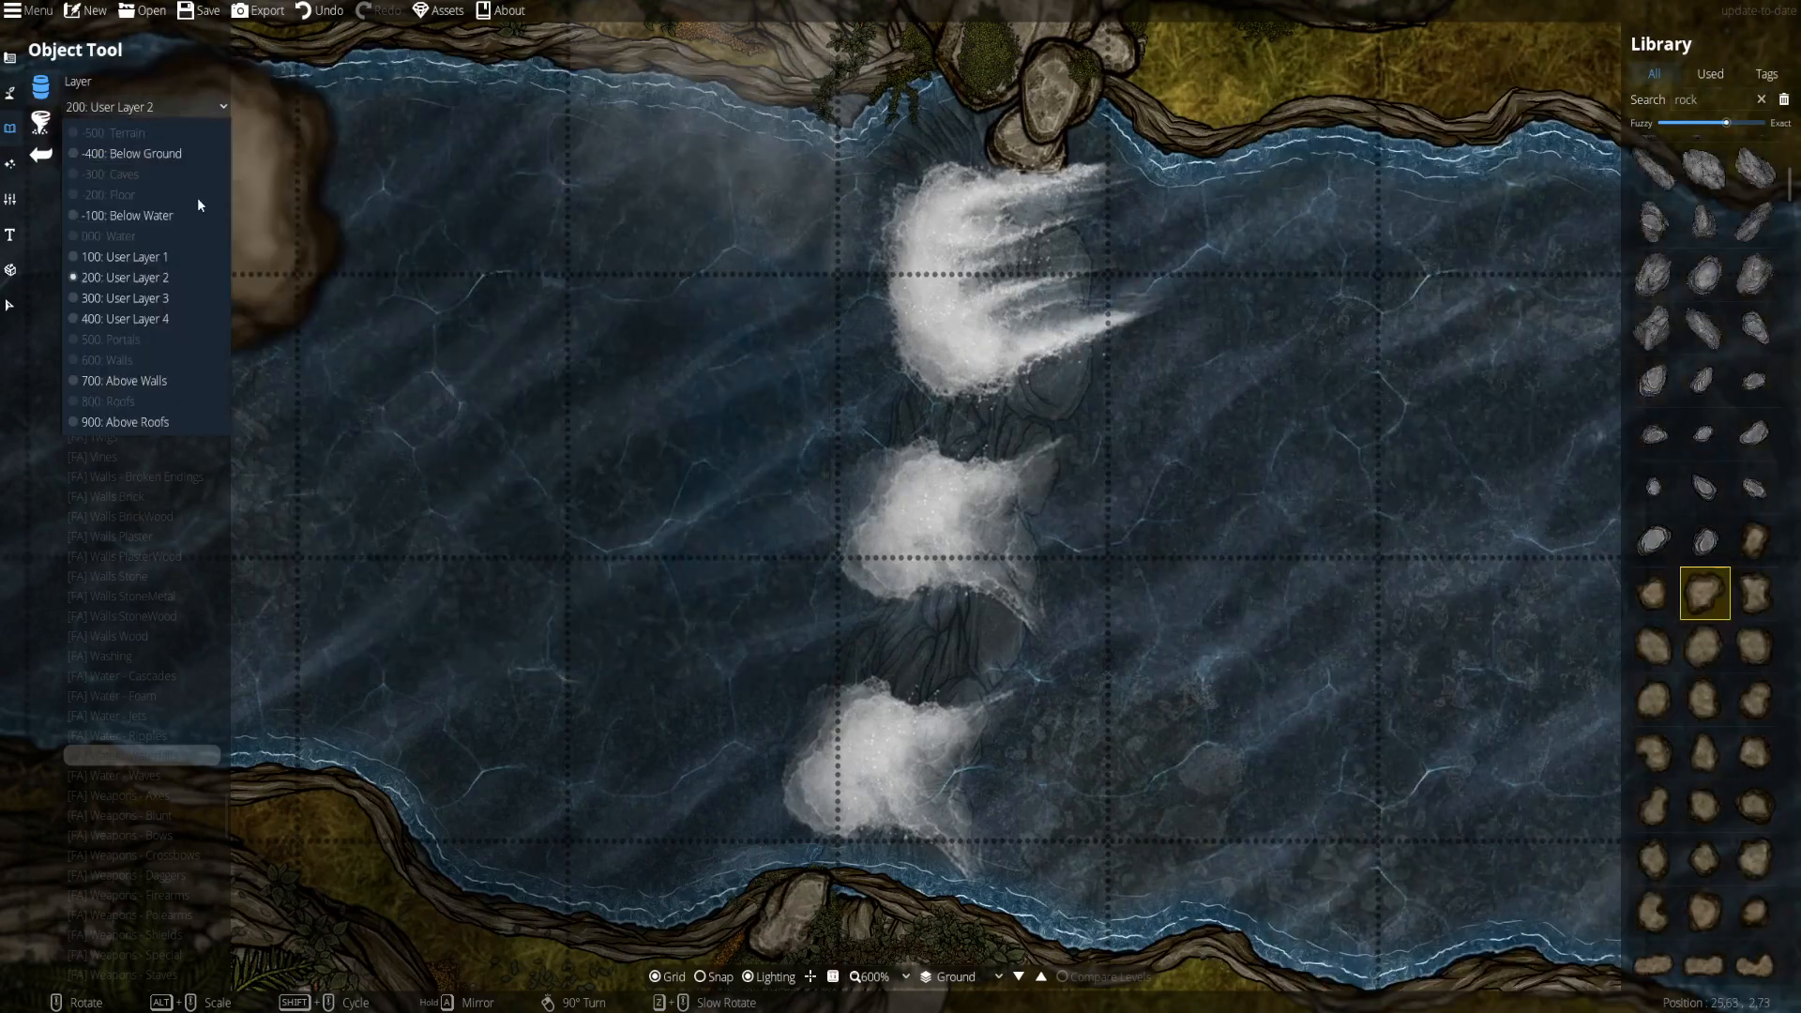
{"action": "left_click", "coordinate": [150, 212]}
- Place brown underwater rocks at about 0.16 scale in the gaps between the three waterfalls
{"action": "left_click", "coordinate": [1755, 593]}
{"action": "scroll", "coordinate": [873, 487], "scroll_direction": "up", "scroll_amount": 14}
{"action": "left_click", "coordinate": [996, 647]}
{"action": "left_click", "coordinate": [1755, 540]}
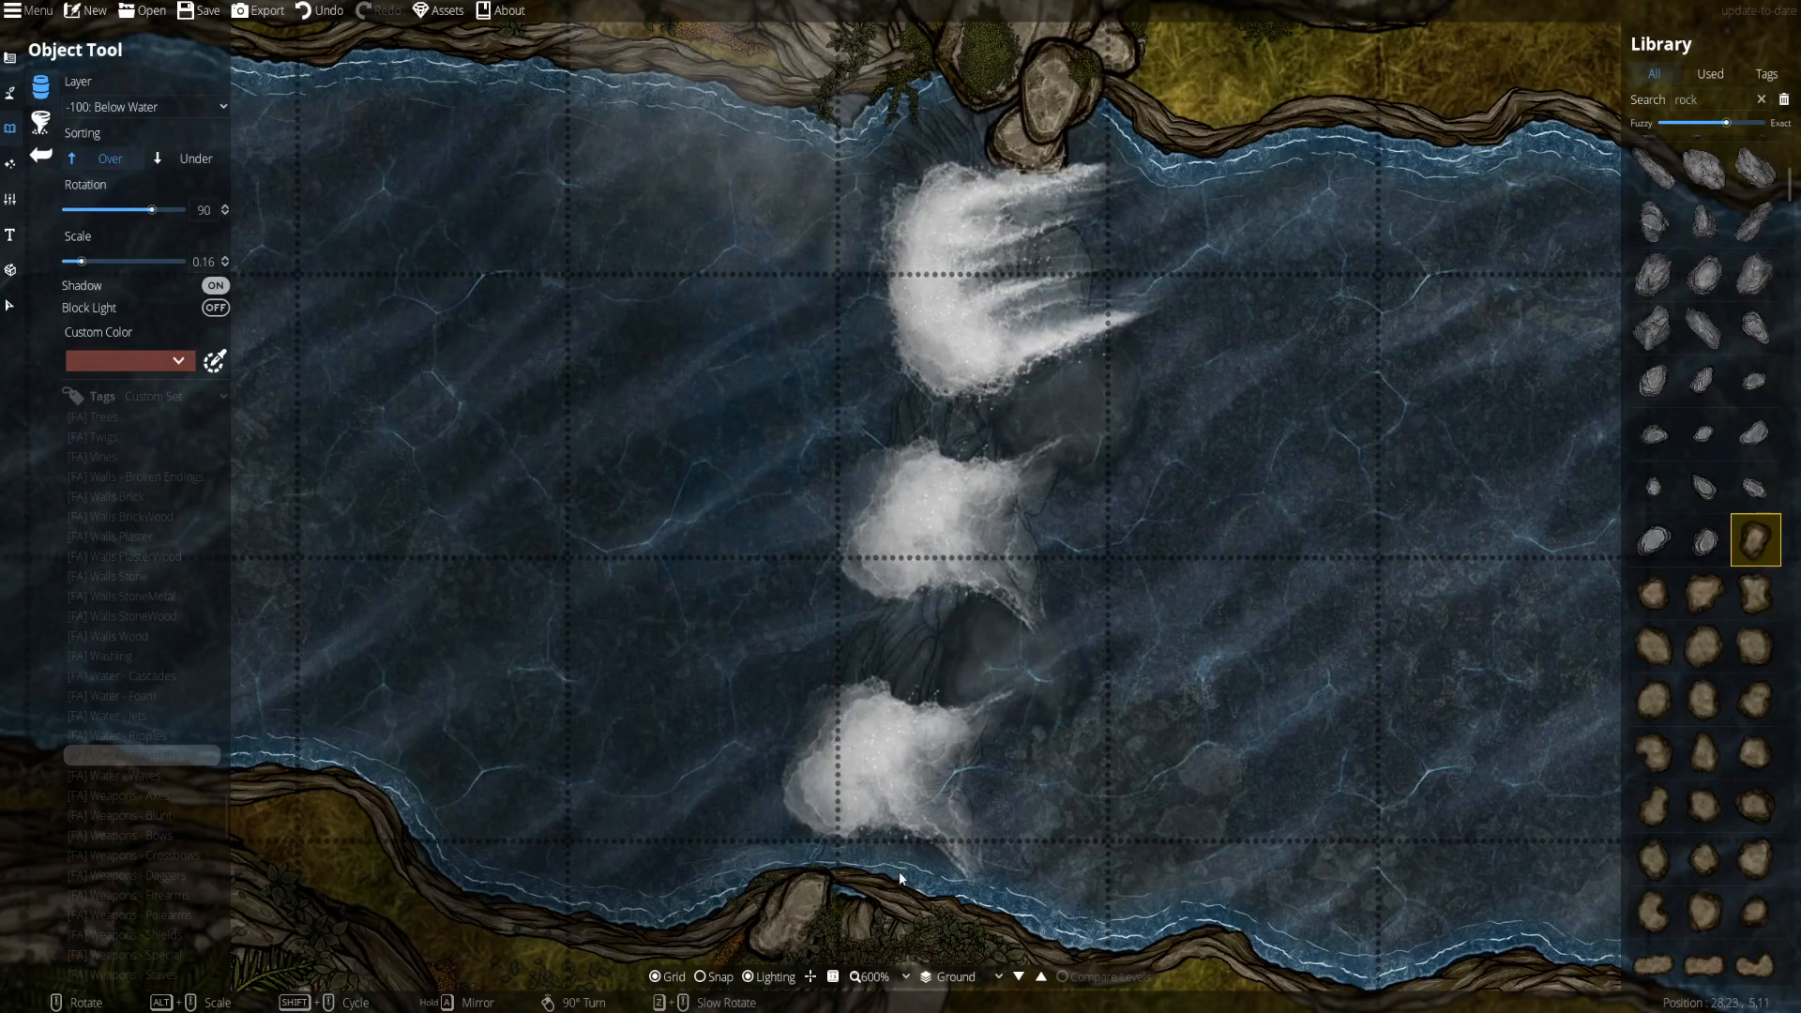
{"action": "scroll", "coordinate": [1402, 493], "scroll_direction": "up", "scroll_amount": 2}
- Place a round boulder in the upper gap and a larger boulder in the lower gap, both scaled to 0.26
{"action": "scroll", "coordinate": [1736, 703], "scroll_direction": "down", "scroll_amount": 8}
{"action": "left_click", "coordinate": [1741, 711]}
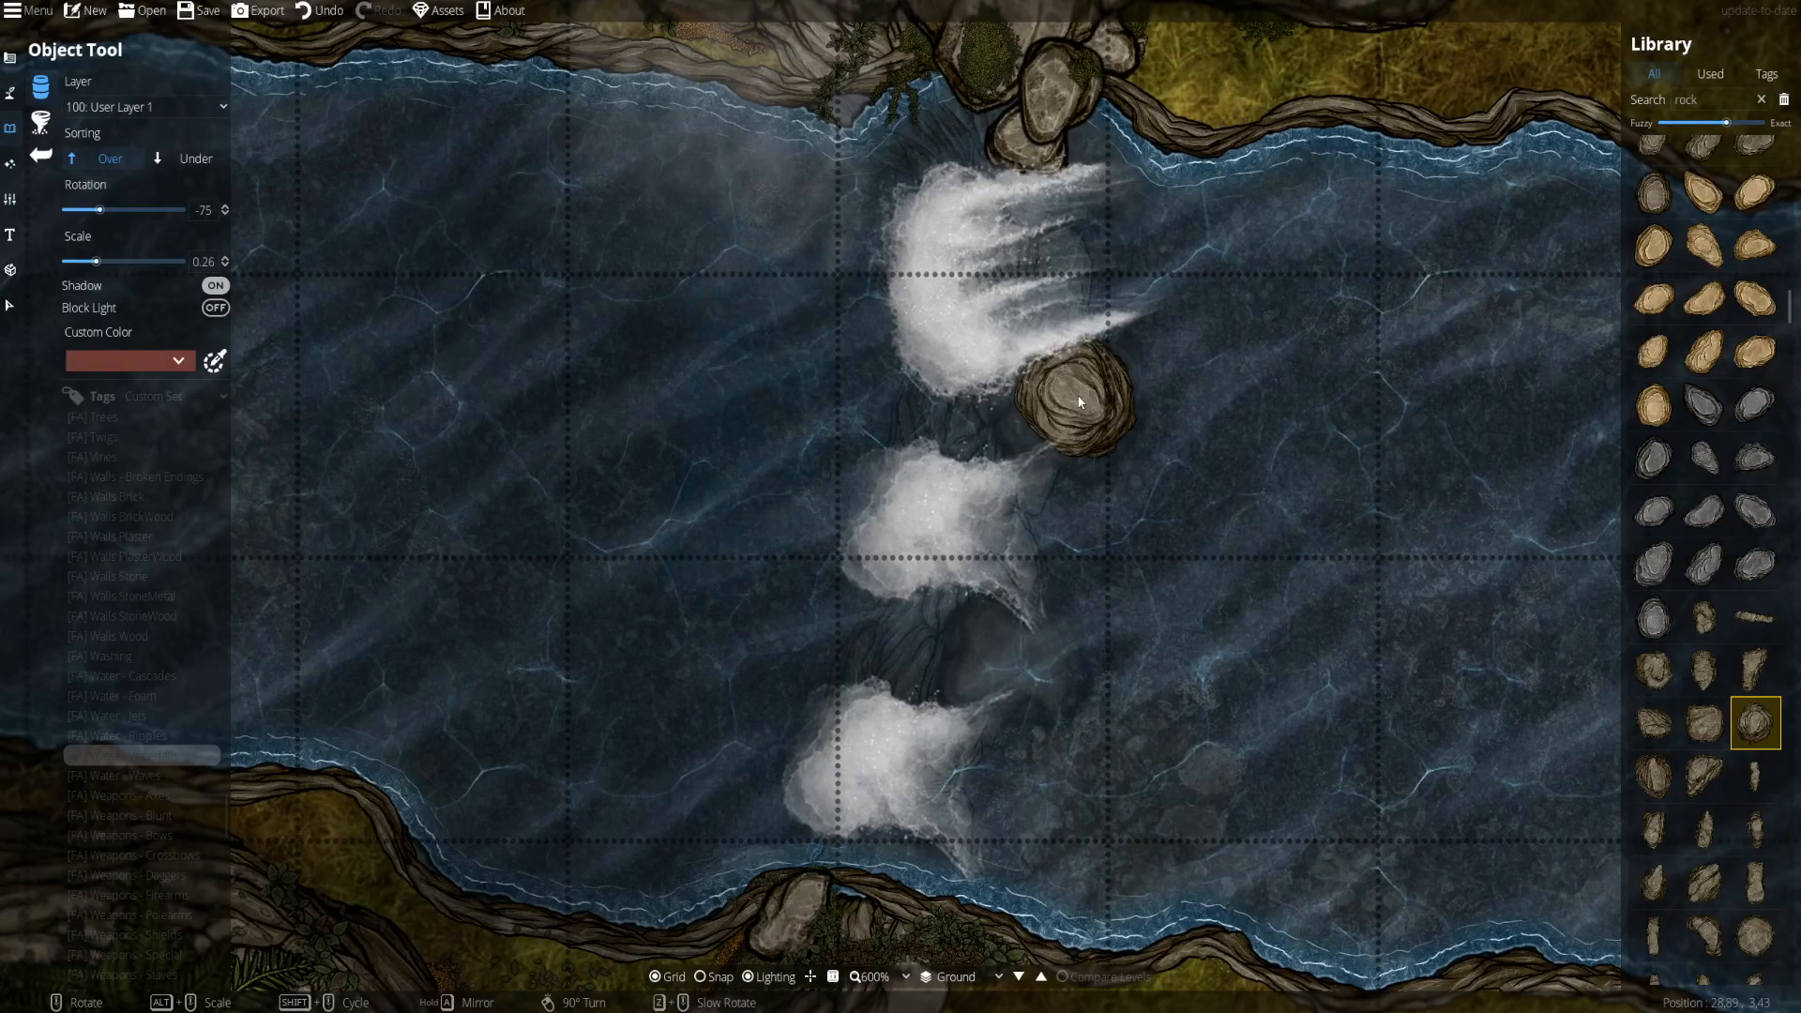
{"action": "scroll", "coordinate": [1078, 404], "scroll_direction": "up", "scroll_amount": 9}
{"action": "left_click", "coordinate": [1078, 408]}
{"action": "left_click", "coordinate": [1654, 777]}
{"action": "left_click", "coordinate": [972, 648]}
- Extend the round boulder downstream with a long narrow rock at 0.5 scale on the 200: User Layer 2 layer
{"action": "left_click", "coordinate": [1705, 670]}
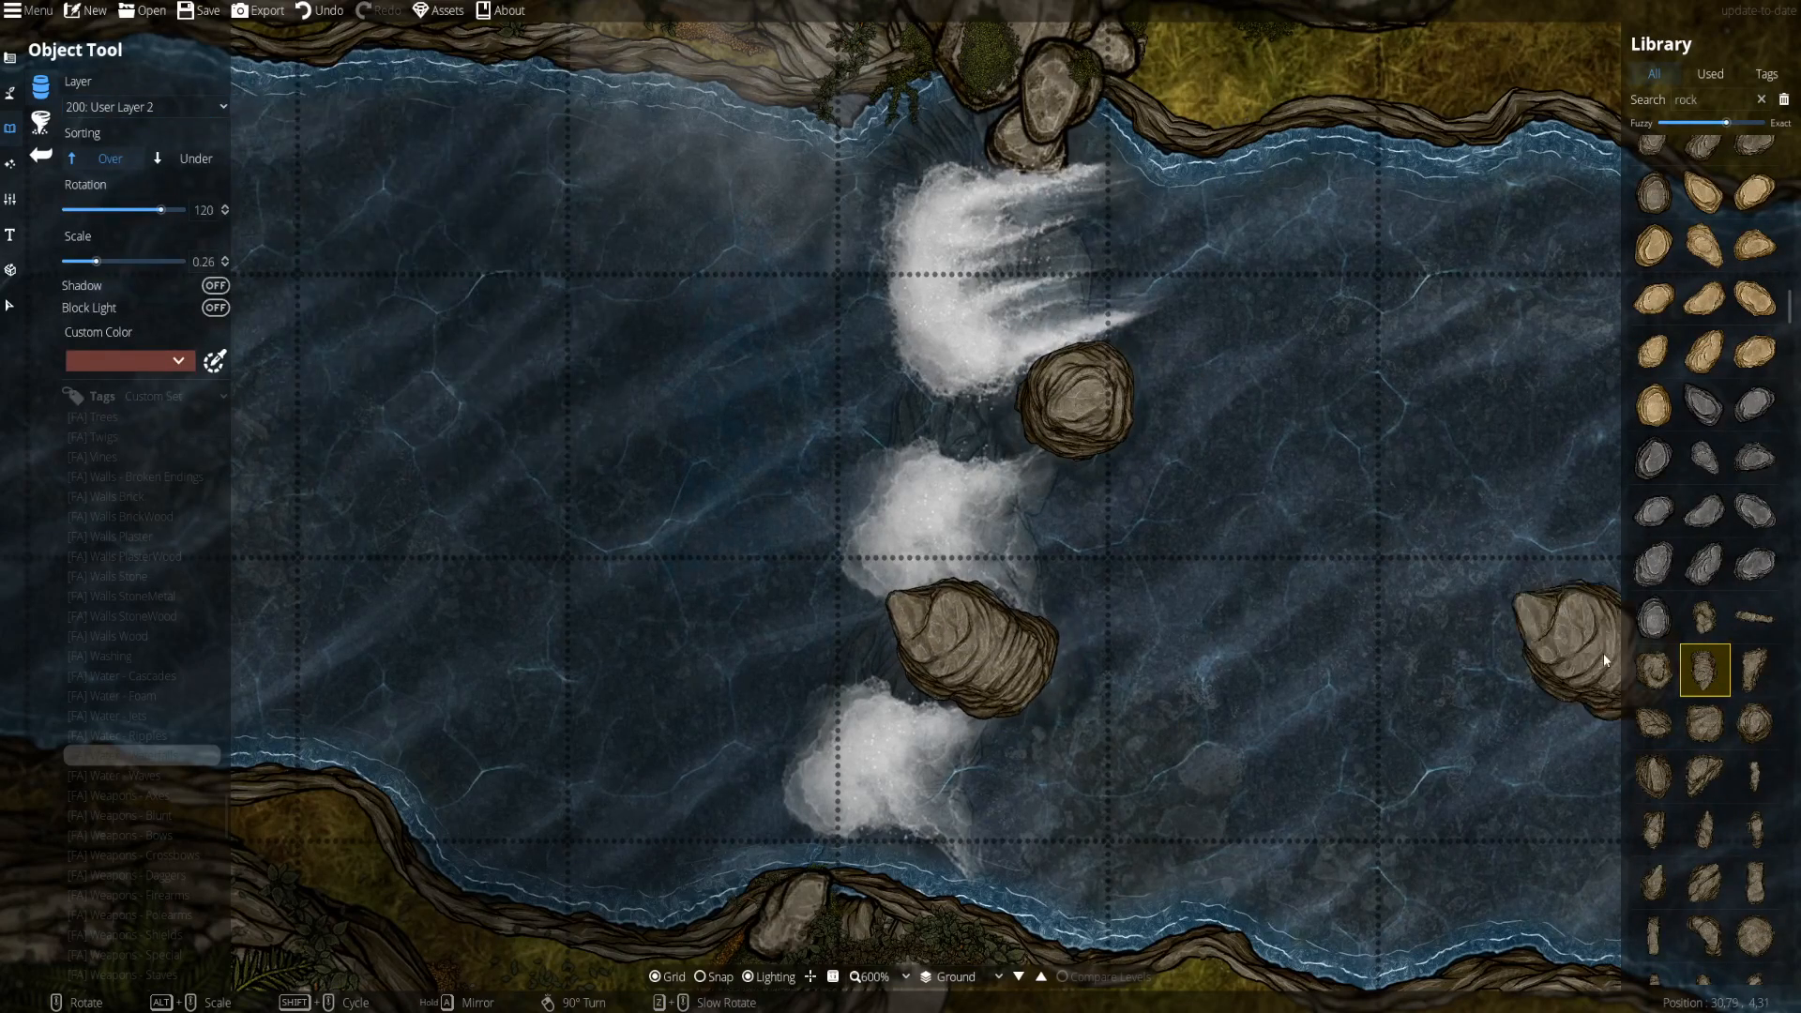
{"action": "left_click", "coordinate": [1654, 722]}
{"action": "scroll", "coordinate": [905, 661], "scroll_direction": "down", "scroll_amount": 2, "text": "shift"}
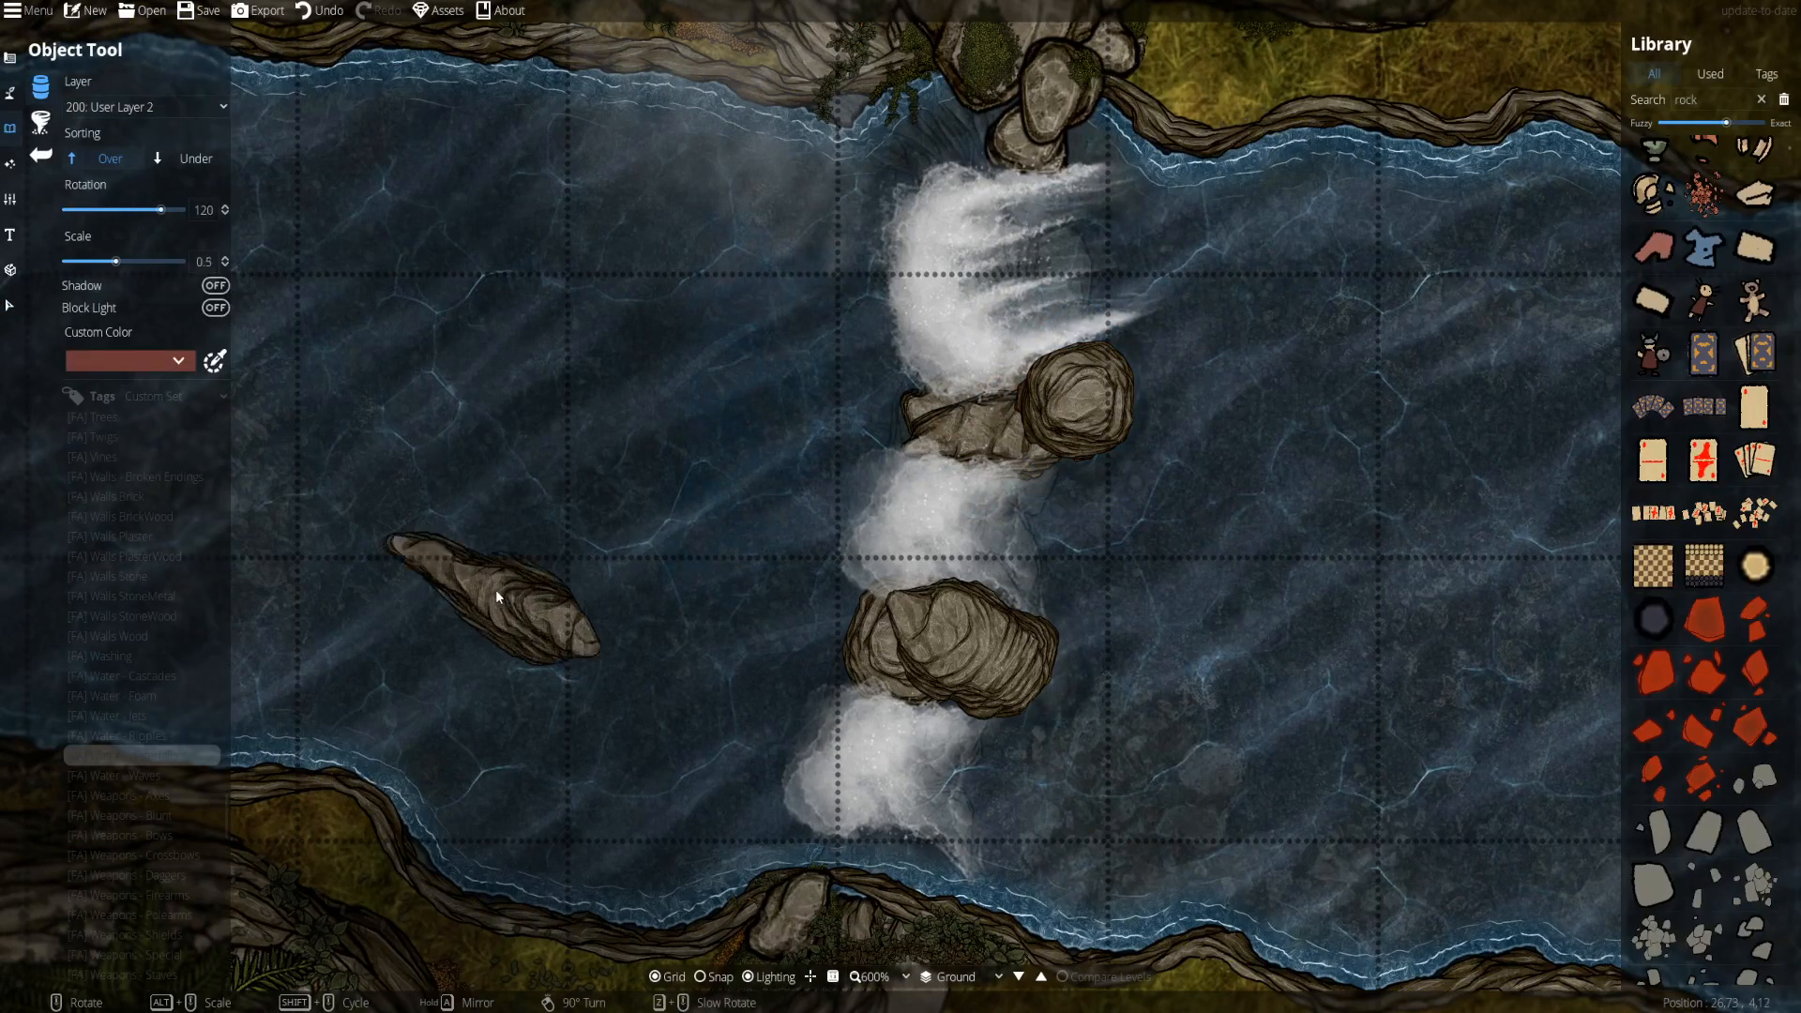
{"action": "left_click", "coordinate": [1003, 423]}
- Place a wispy streak piece from the [FA] Water - Waterfalls set at the crest of the middle waterfall
{"action": "left_click", "coordinate": [1767, 73]}
{"action": "left_click", "coordinate": [1653, 212]}
{"action": "scroll", "coordinate": [1073, 567], "scroll_direction": "down", "scroll_amount": 2, "text": "shift"}
{"action": "scroll", "coordinate": [1161, 243], "scroll_direction": "down", "scroll_amount": 1, "text": "alt"}
{"action": "scroll", "coordinate": [1161, 243], "scroll_direction": "down", "scroll_amount": 2}
{"action": "scroll", "coordinate": [1022, 547], "scroll_direction": "up", "scroll_amount": 2, "text": "alt"}
{"action": "left_click", "coordinate": [1021, 547]}
- Add matching water streaks at the crests of the lower and upper waterfalls
{"action": "scroll", "coordinate": [1182, 634], "scroll_direction": "up", "scroll_amount": 2}
{"action": "scroll", "coordinate": [948, 832], "scroll_direction": "down", "scroll_amount": 2, "text": "alt"}
{"action": "right_click", "coordinate": [949, 832]}
{"action": "left_click", "coordinate": [915, 788]}
{"action": "left_click_drag", "start_coordinate": [1065, 608], "coordinate": [1108, 566]}
{"action": "right_click", "coordinate": [1098, 516]}
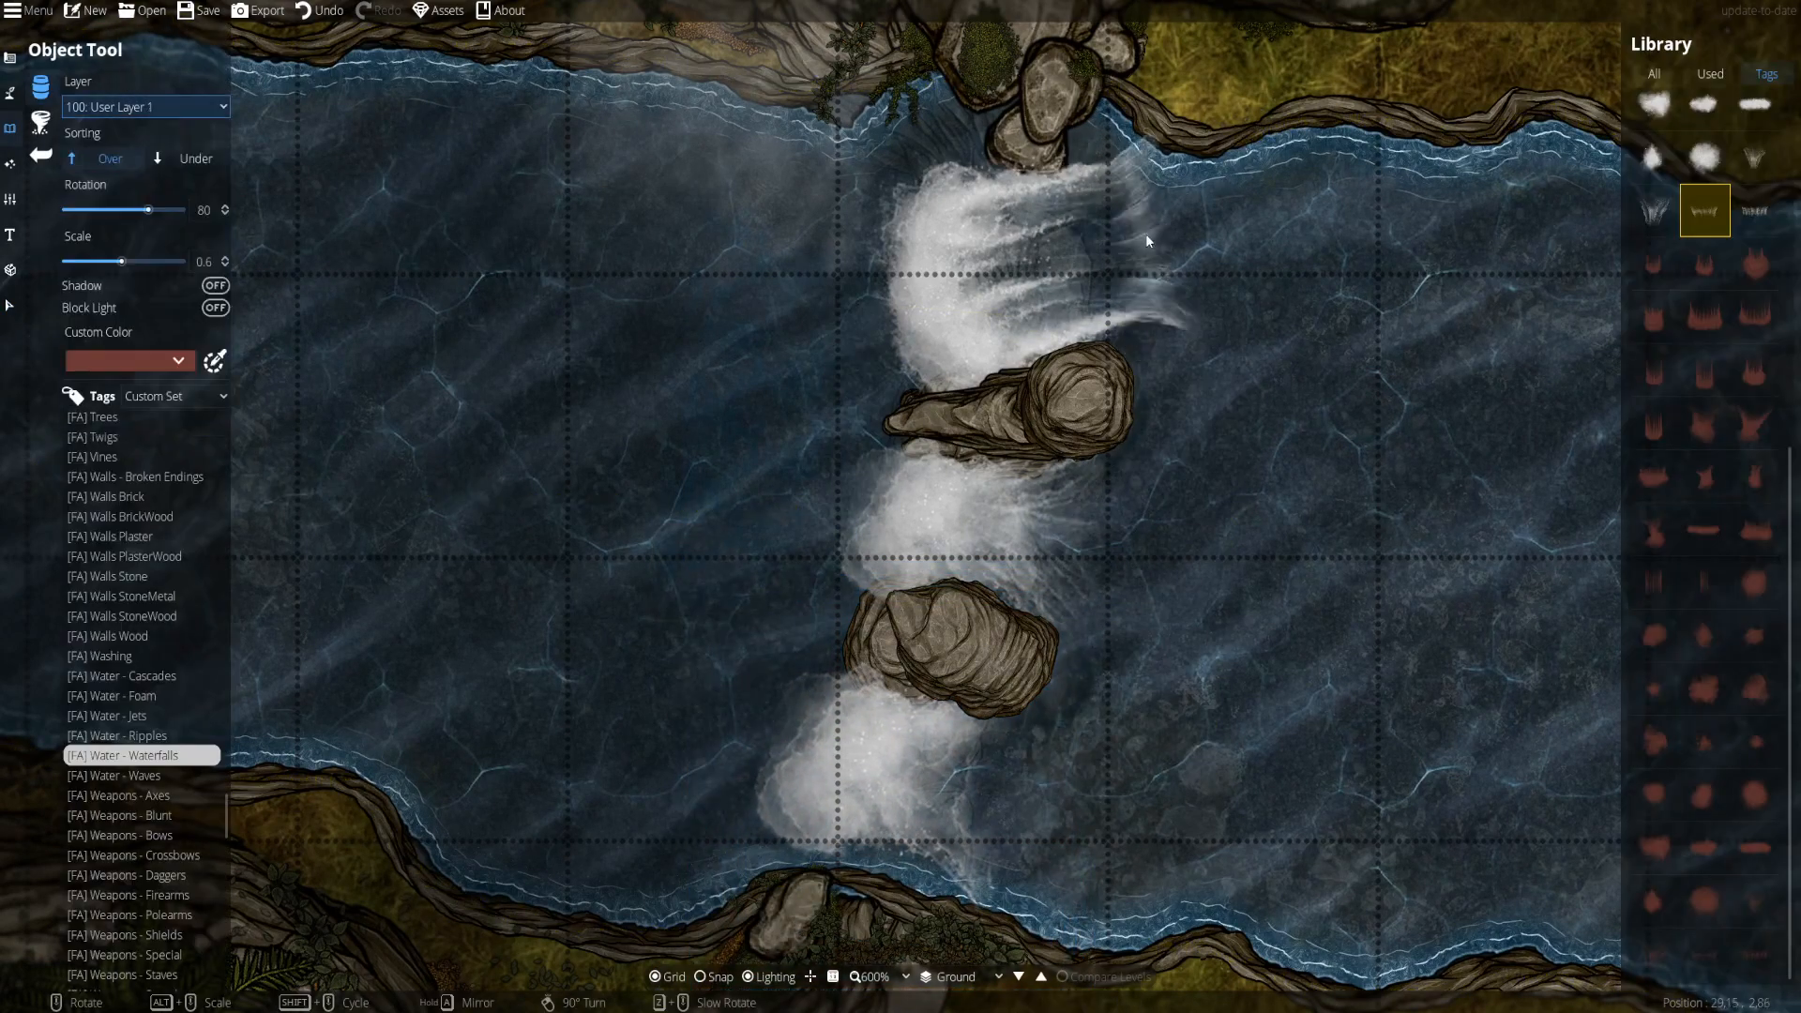
{"action": "left_click", "coordinate": [1105, 248]}
- Add a foam piece at the downstream edge of the middle waterfall
{"action": "scroll", "coordinate": [1693, 225], "scroll_direction": "up", "scroll_amount": 3}
{"action": "left_click", "coordinate": [1672, 175]}
{"action": "right_click", "coordinate": [929, 469]}
{"action": "left_click_drag", "start_coordinate": [905, 567], "coordinate": [888, 563]}
{"action": "scroll", "coordinate": [888, 563], "scroll_direction": "down", "scroll_amount": 2, "text": "alt"}
{"action": "right_click", "coordinate": [888, 563]}
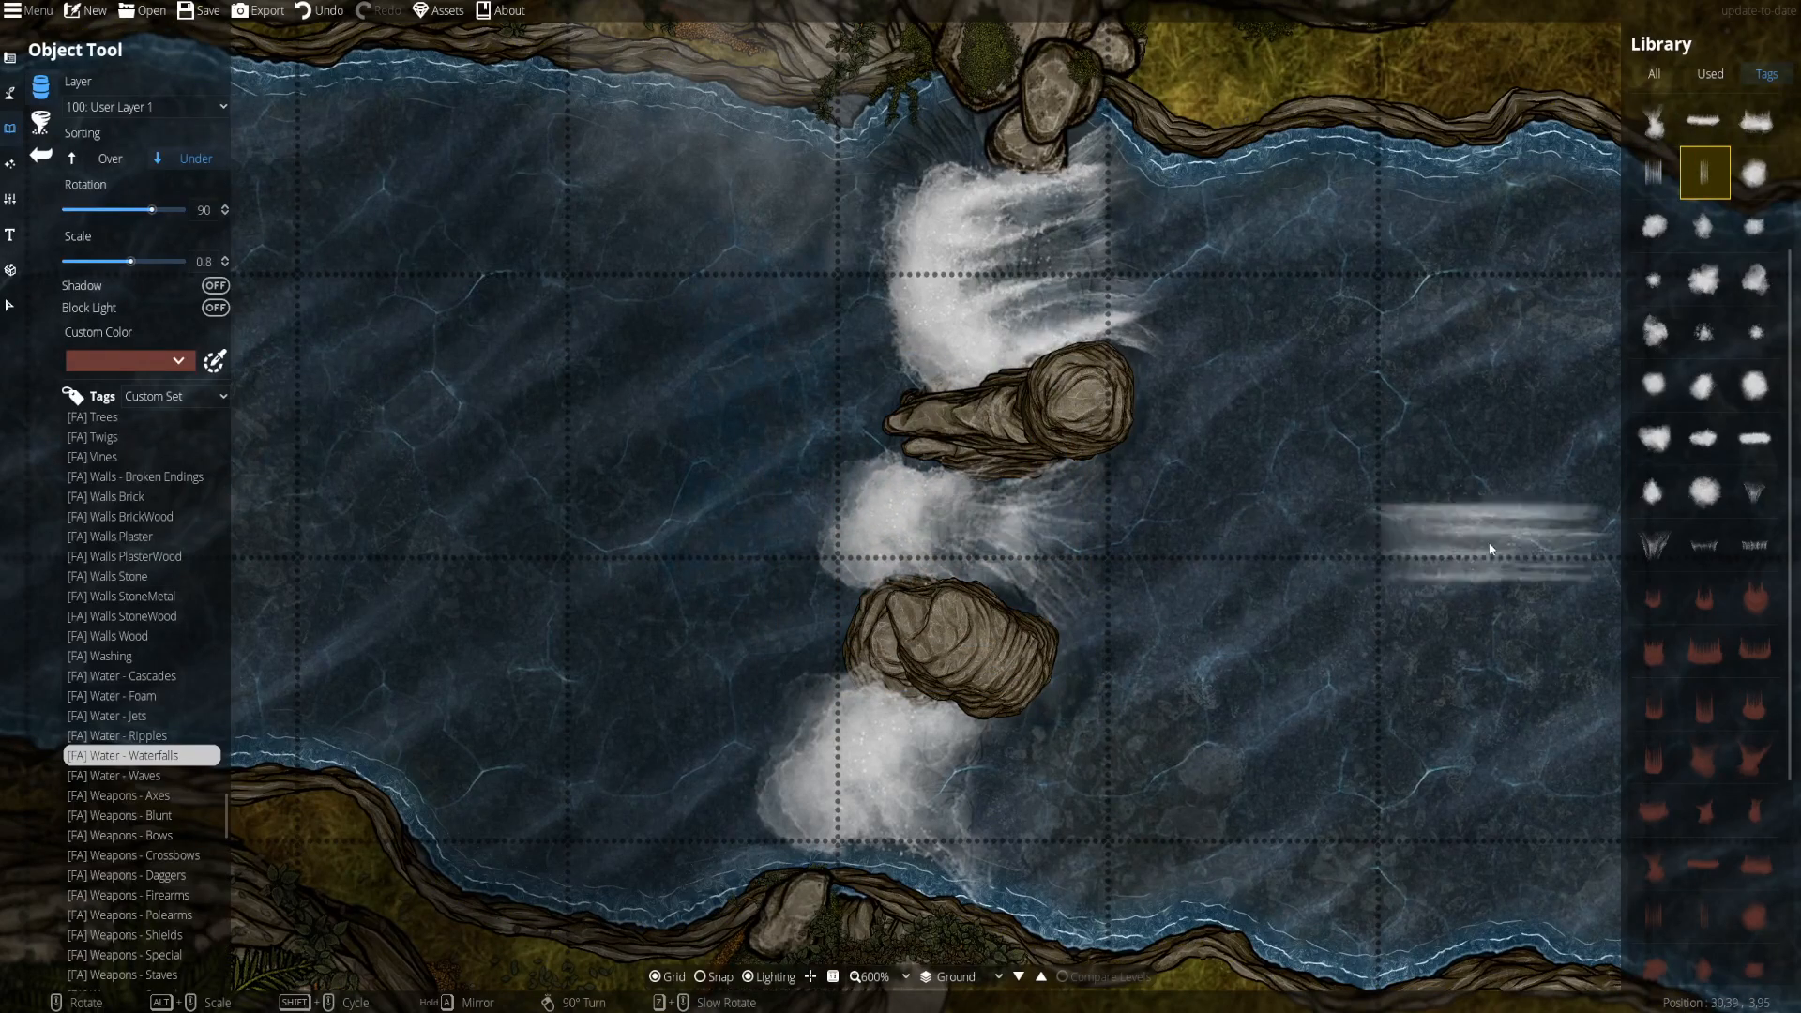
{"action": "left_click", "coordinate": [146, 106]}
{"action": "left_click", "coordinate": [140, 277]}
{"action": "left_click_drag", "start_coordinate": [907, 404], "coordinate": [795, 307]}
{"action": "left_click", "coordinate": [1755, 437]}
{"action": "left_click_drag", "start_coordinate": [661, 378], "coordinate": [825, 578]}
{"action": "scroll", "coordinate": [1694, 122], "scroll_direction": "up", "scroll_amount": 1}
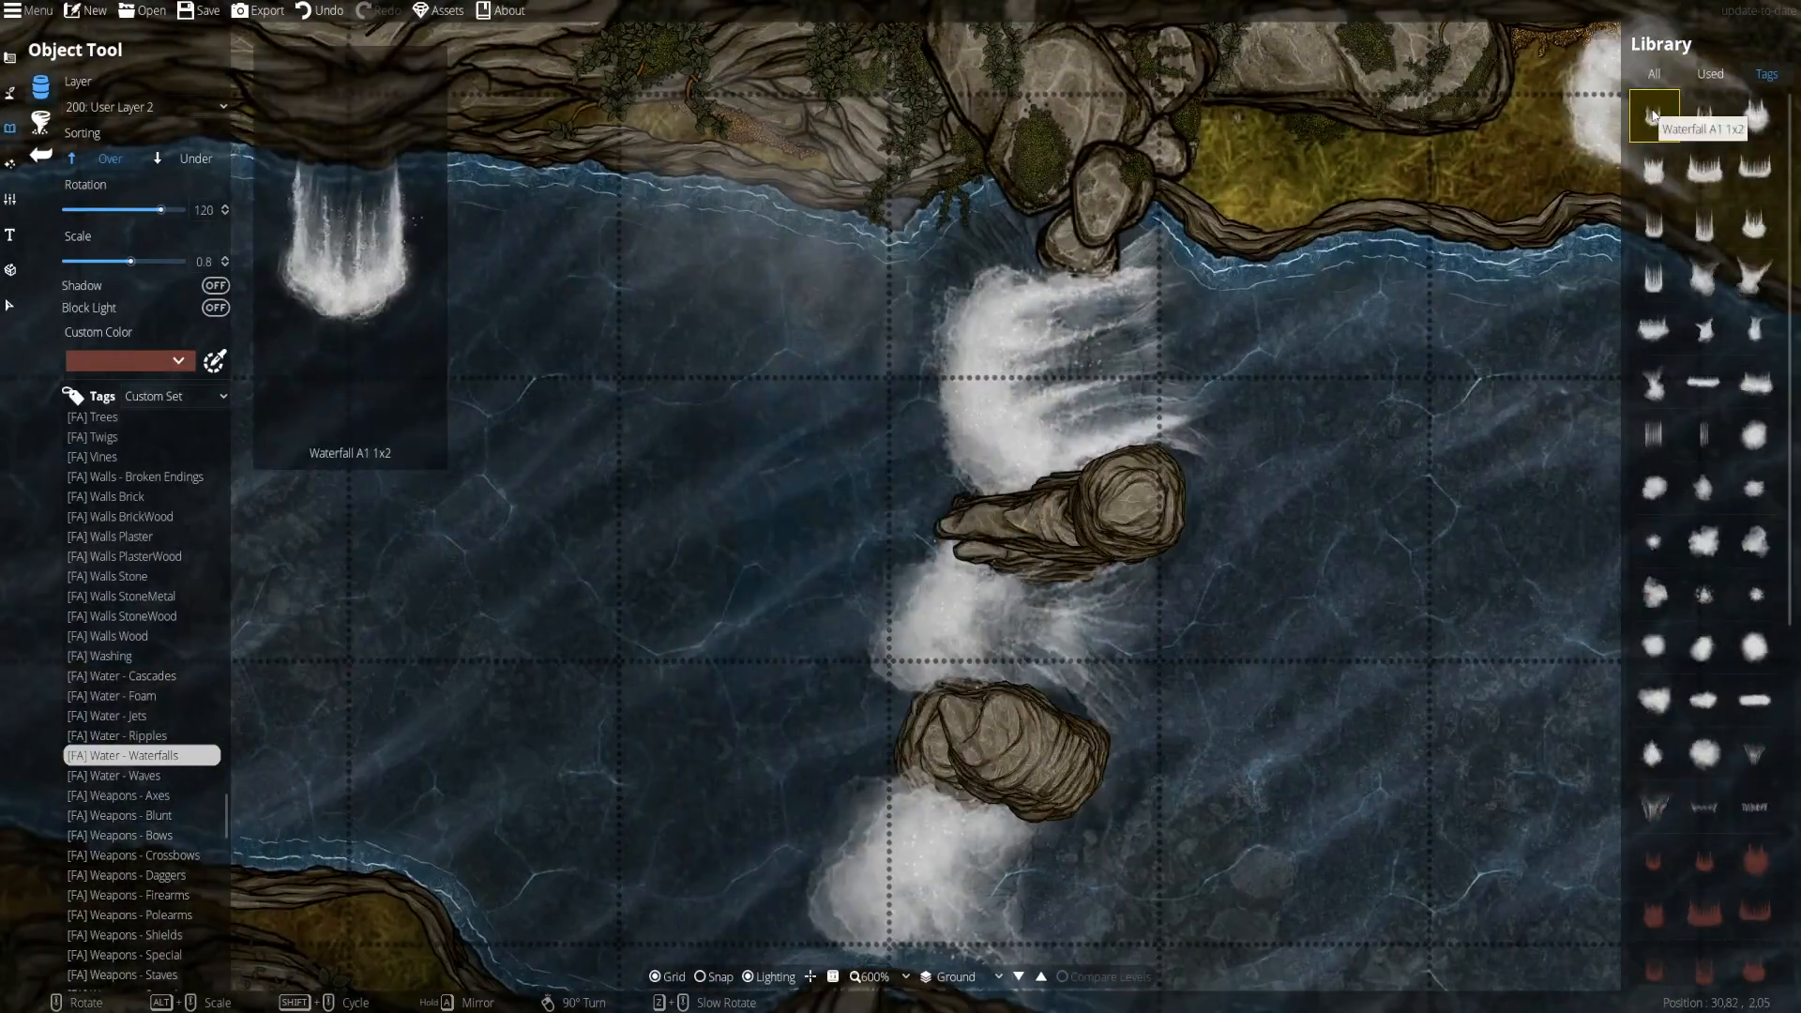
{"action": "left_click", "coordinate": [1705, 370]}
{"action": "scroll", "coordinate": [1441, 368], "scroll_direction": "down", "scroll_amount": 2}
- Lay a wave piece from the [FA] Water - Waves set downstream of the waterfalls on 100: User Layer 1 at 0.8 scale
{"action": "left_click", "coordinate": [141, 775]}
{"action": "right_click", "coordinate": [1373, 398]}
{"action": "right_click", "coordinate": [1374, 398]}
{"action": "left_click", "coordinate": [1755, 108]}
{"action": "left_click", "coordinate": [146, 106]}
{"action": "left_click", "coordinate": [141, 256]}
{"action": "scroll", "coordinate": [1021, 657], "scroll_direction": "up", "scroll_amount": 4}
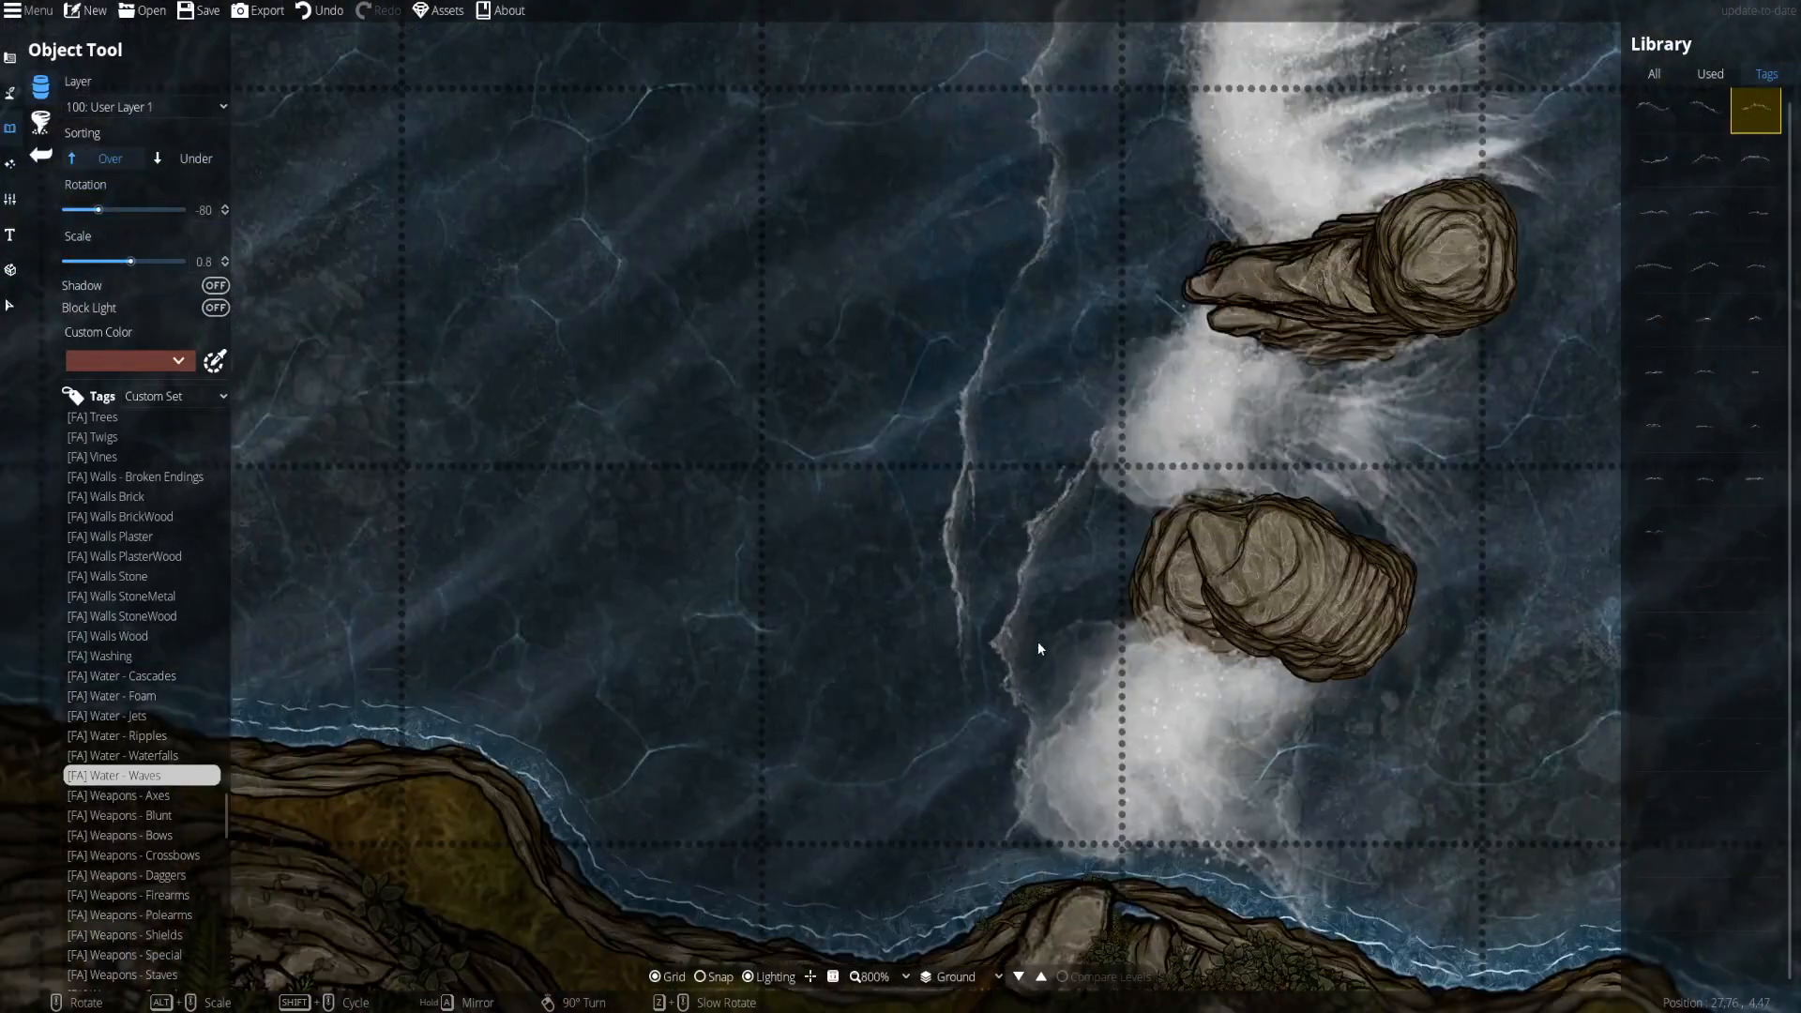
{"action": "left_click", "coordinate": [141, 716]}
{"action": "left_click", "coordinate": [1654, 169]}
{"action": "right_click", "coordinate": [1049, 310]}
{"action": "right_click", "coordinate": [1049, 310]}
- Place rippled foam arcs from the [FA] Water - Foam set downstream of the waterfalls at 0.9 scale and -80 rotation
{"action": "left_click", "coordinate": [110, 696]}
{"action": "left_click", "coordinate": [1705, 328]}
{"action": "scroll", "coordinate": [1024, 696], "scroll_direction": "up", "scroll_amount": 2}
{"action": "left_click", "coordinate": [1653, 328]}
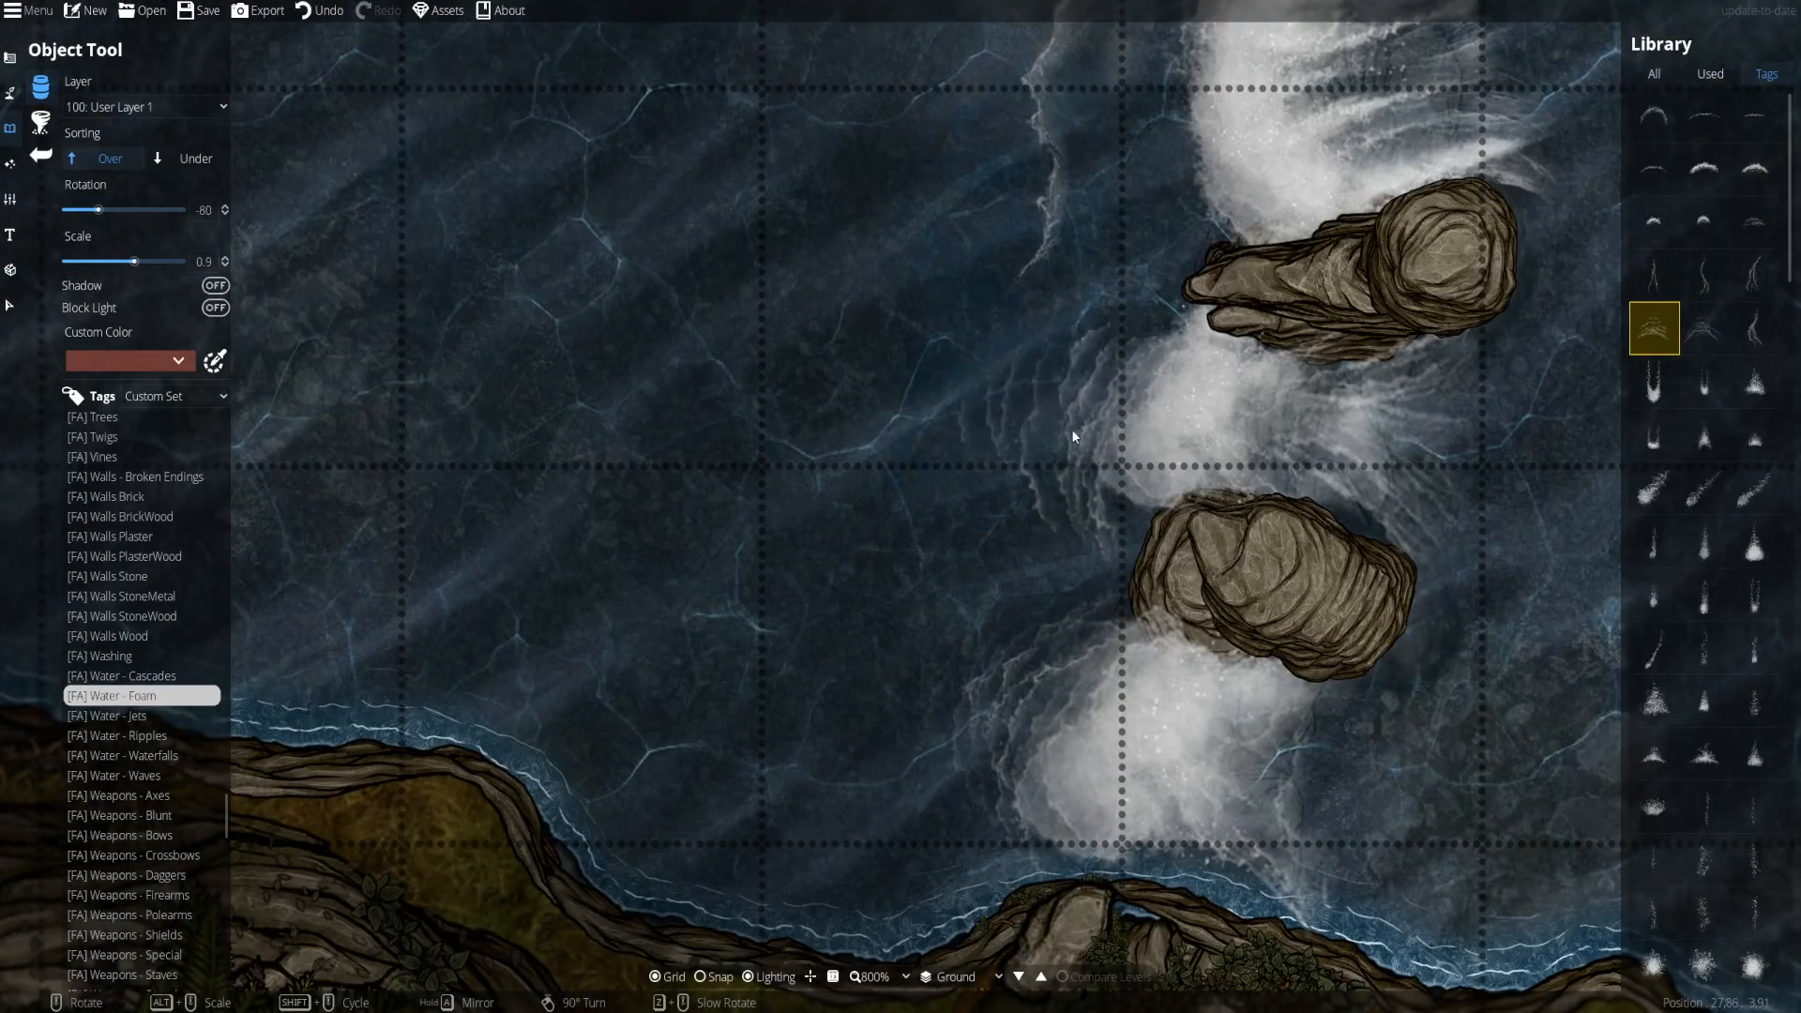
{"action": "left_click", "coordinate": [1052, 432]}
{"action": "left_click", "coordinate": [1705, 329]}
{"action": "left_click", "coordinate": [1755, 487]}
{"action": "right_click", "coordinate": [830, 636]}
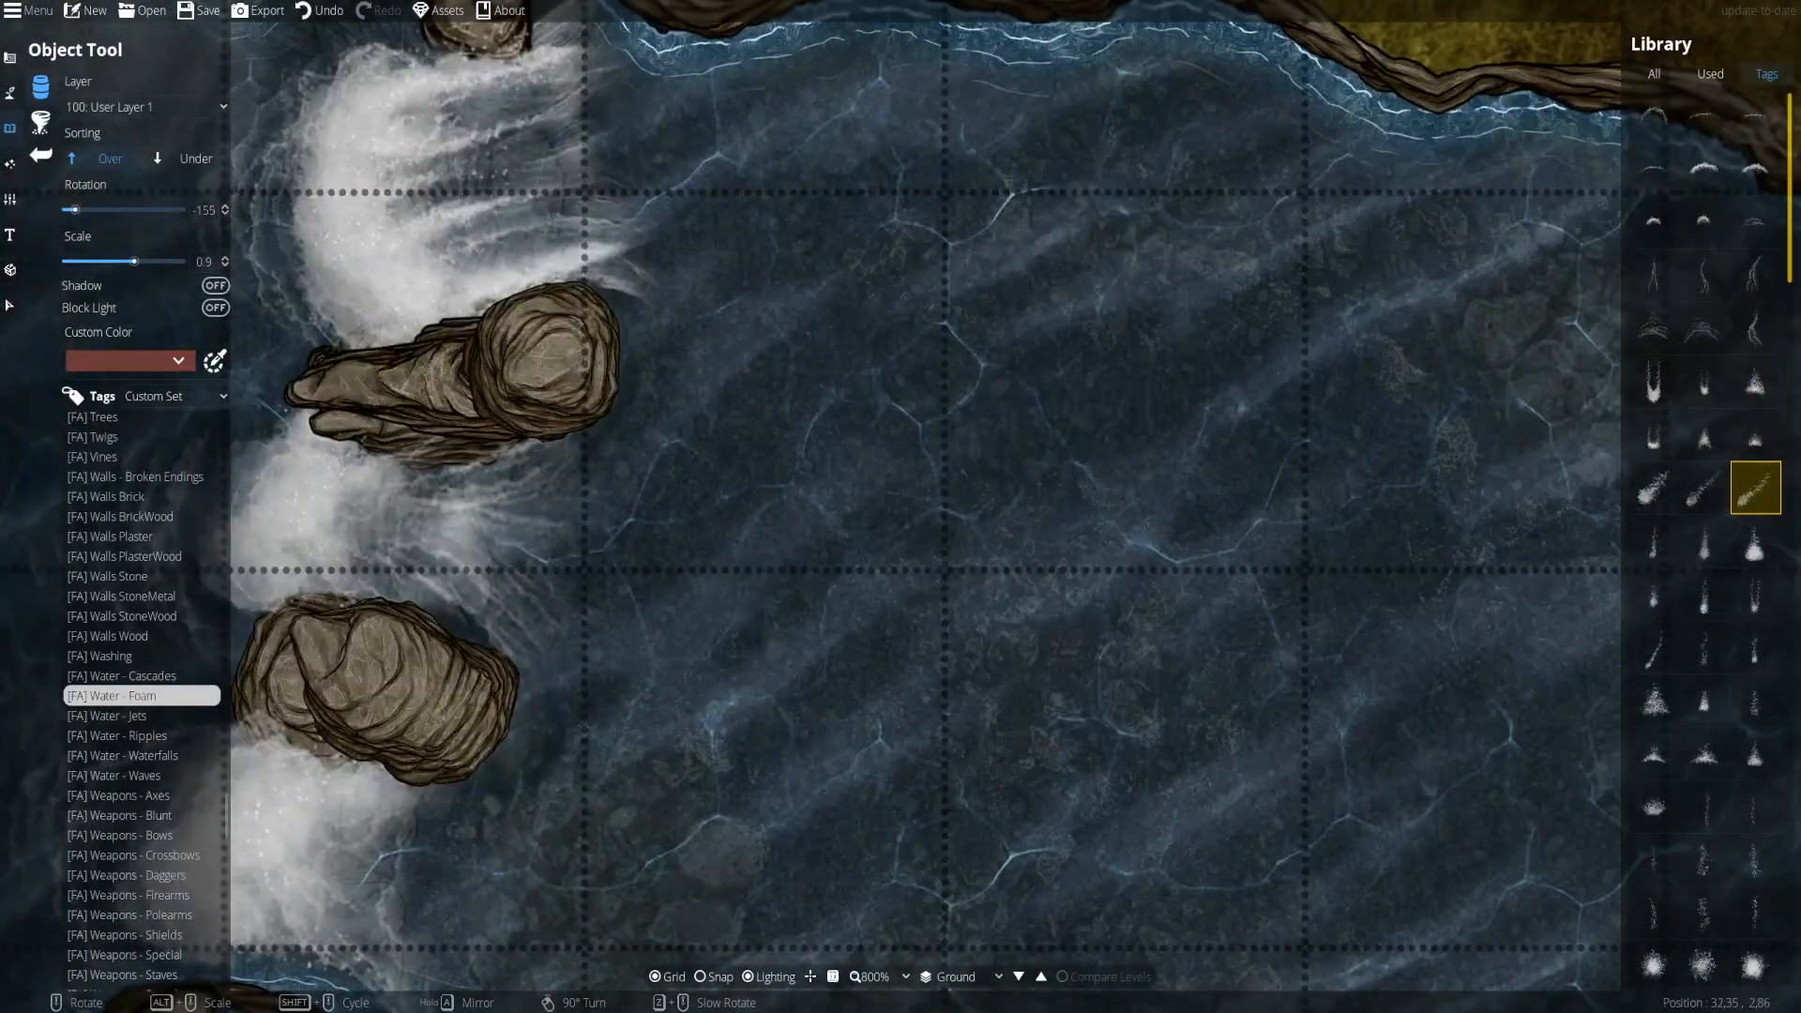
{"action": "left_click", "coordinate": [1705, 809]}
{"action": "left_click_drag", "start_coordinate": [747, 521], "coordinate": [971, 469]}
- Try out cascade pieces from the [FA] Water - Cascades set against the downstream side of the upper boulder
{"action": "left_click", "coordinate": [141, 676]}
{"action": "left_click", "coordinate": [1704, 488]}
{"action": "left_click", "coordinate": [1755, 169]}
{"action": "scroll", "coordinate": [664, 322], "scroll_direction": "down", "scroll_amount": 10}
{"action": "left_click", "coordinate": [1705, 434]}
{"action": "right_click", "coordinate": [1126, 364]}
{"action": "scroll", "coordinate": [1127, 364], "scroll_direction": "up", "scroll_amount": 1}
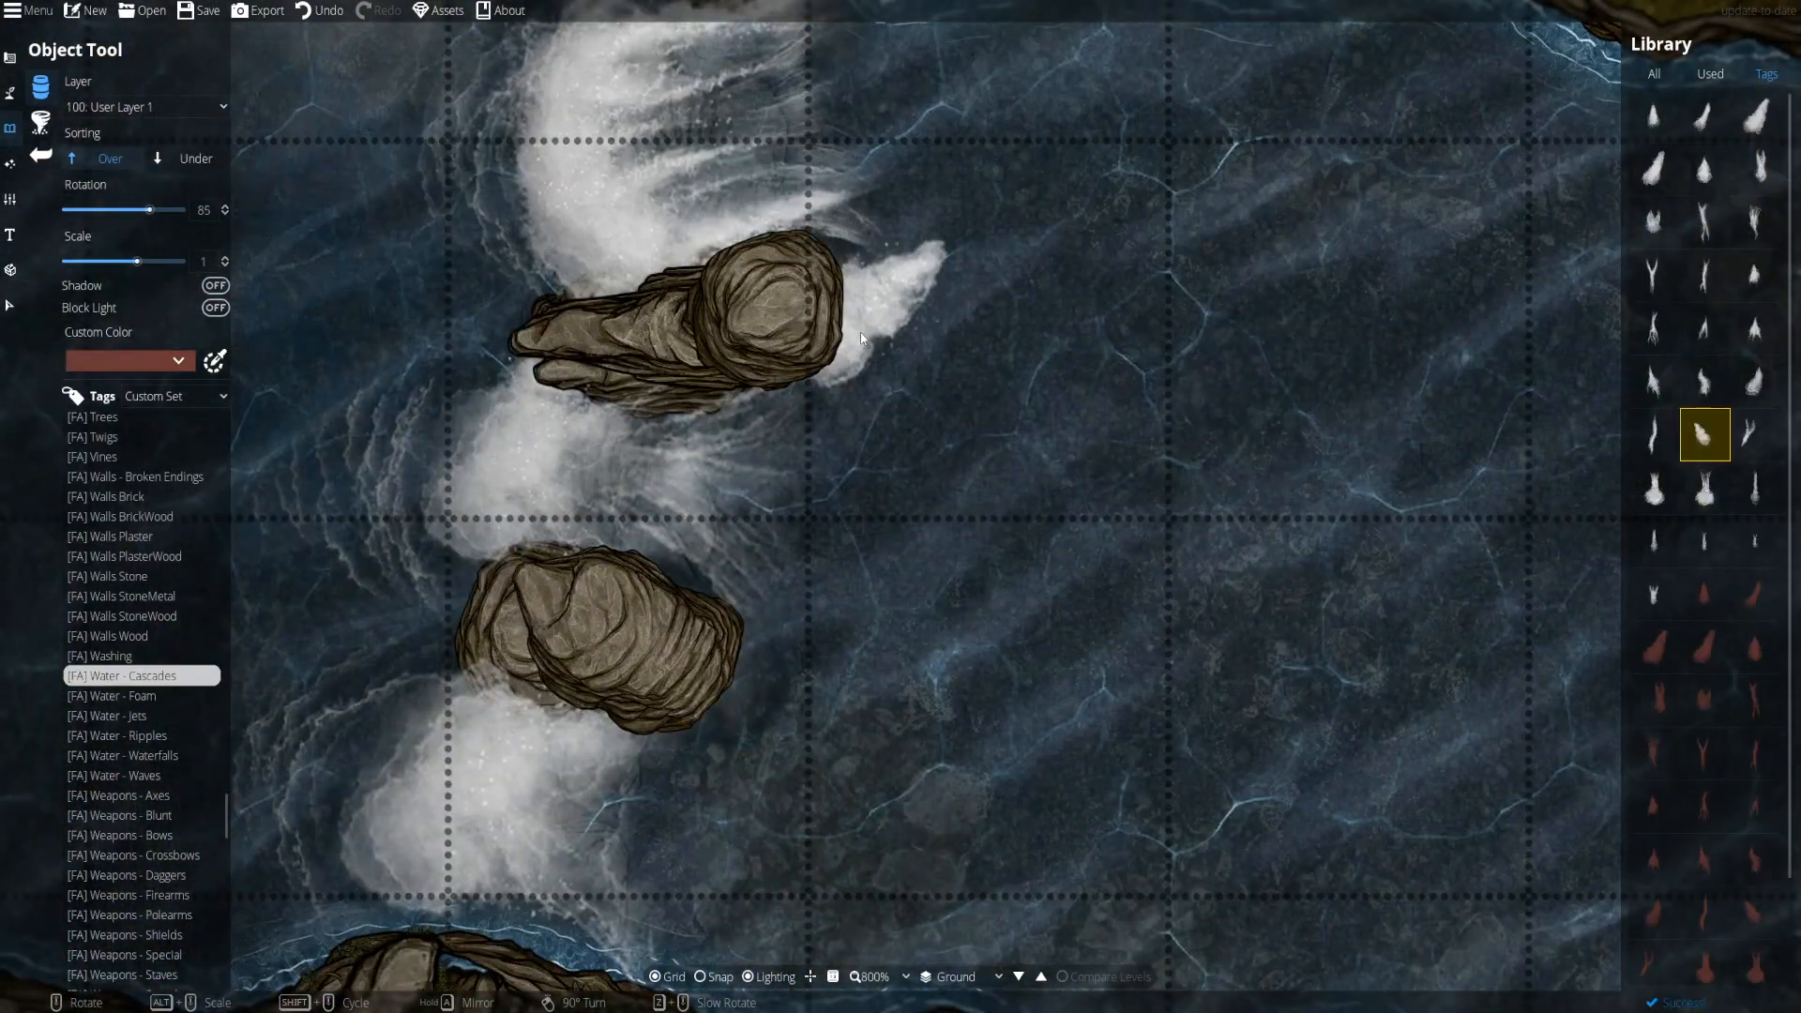
{"action": "scroll", "coordinate": [1499, 535], "scroll_direction": "down", "scroll_amount": 7}
{"action": "left_click", "coordinate": [1653, 540]}
{"action": "left_click", "coordinate": [1653, 328]}
{"action": "left_click", "coordinate": [1653, 222]}
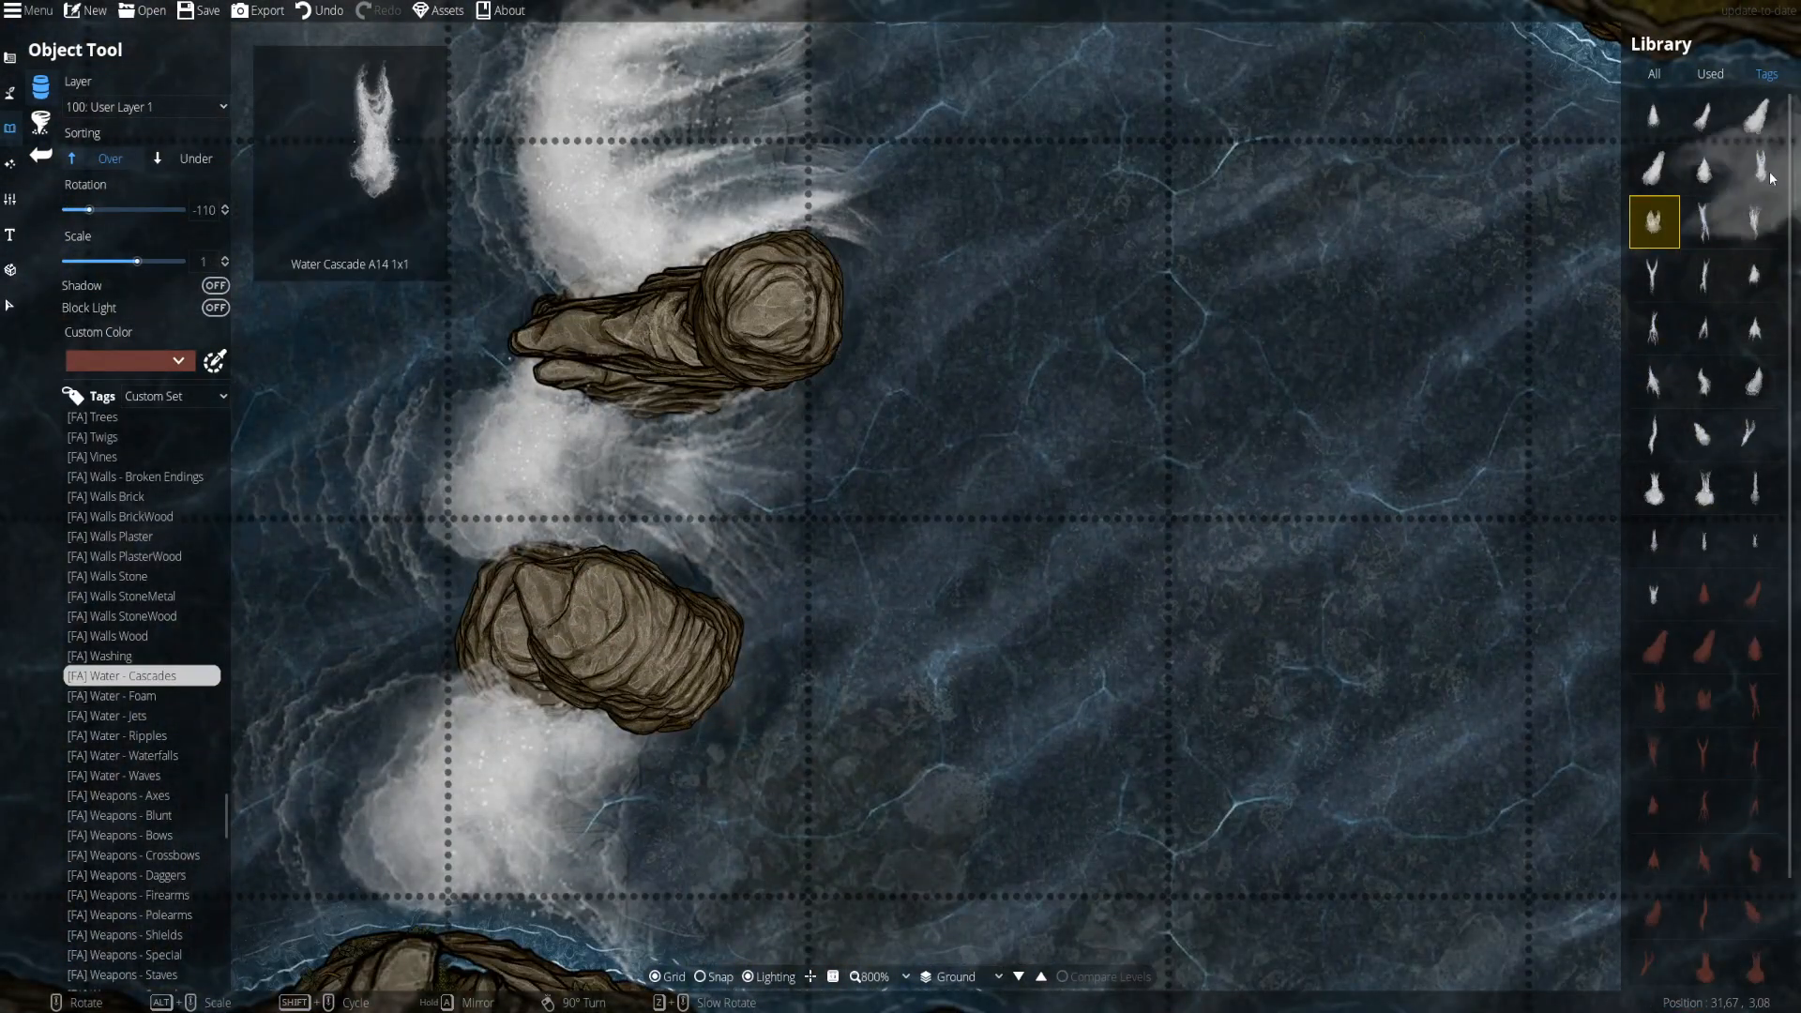
{"action": "left_click", "coordinate": [1756, 169]}
- Place a foam arc from the [FA] Water - Foam set around the upper boulder's downstream edge at 0.8 scale and 115 rotation
{"action": "left_click_drag", "start_coordinate": [958, 421], "coordinate": [768, 506]}
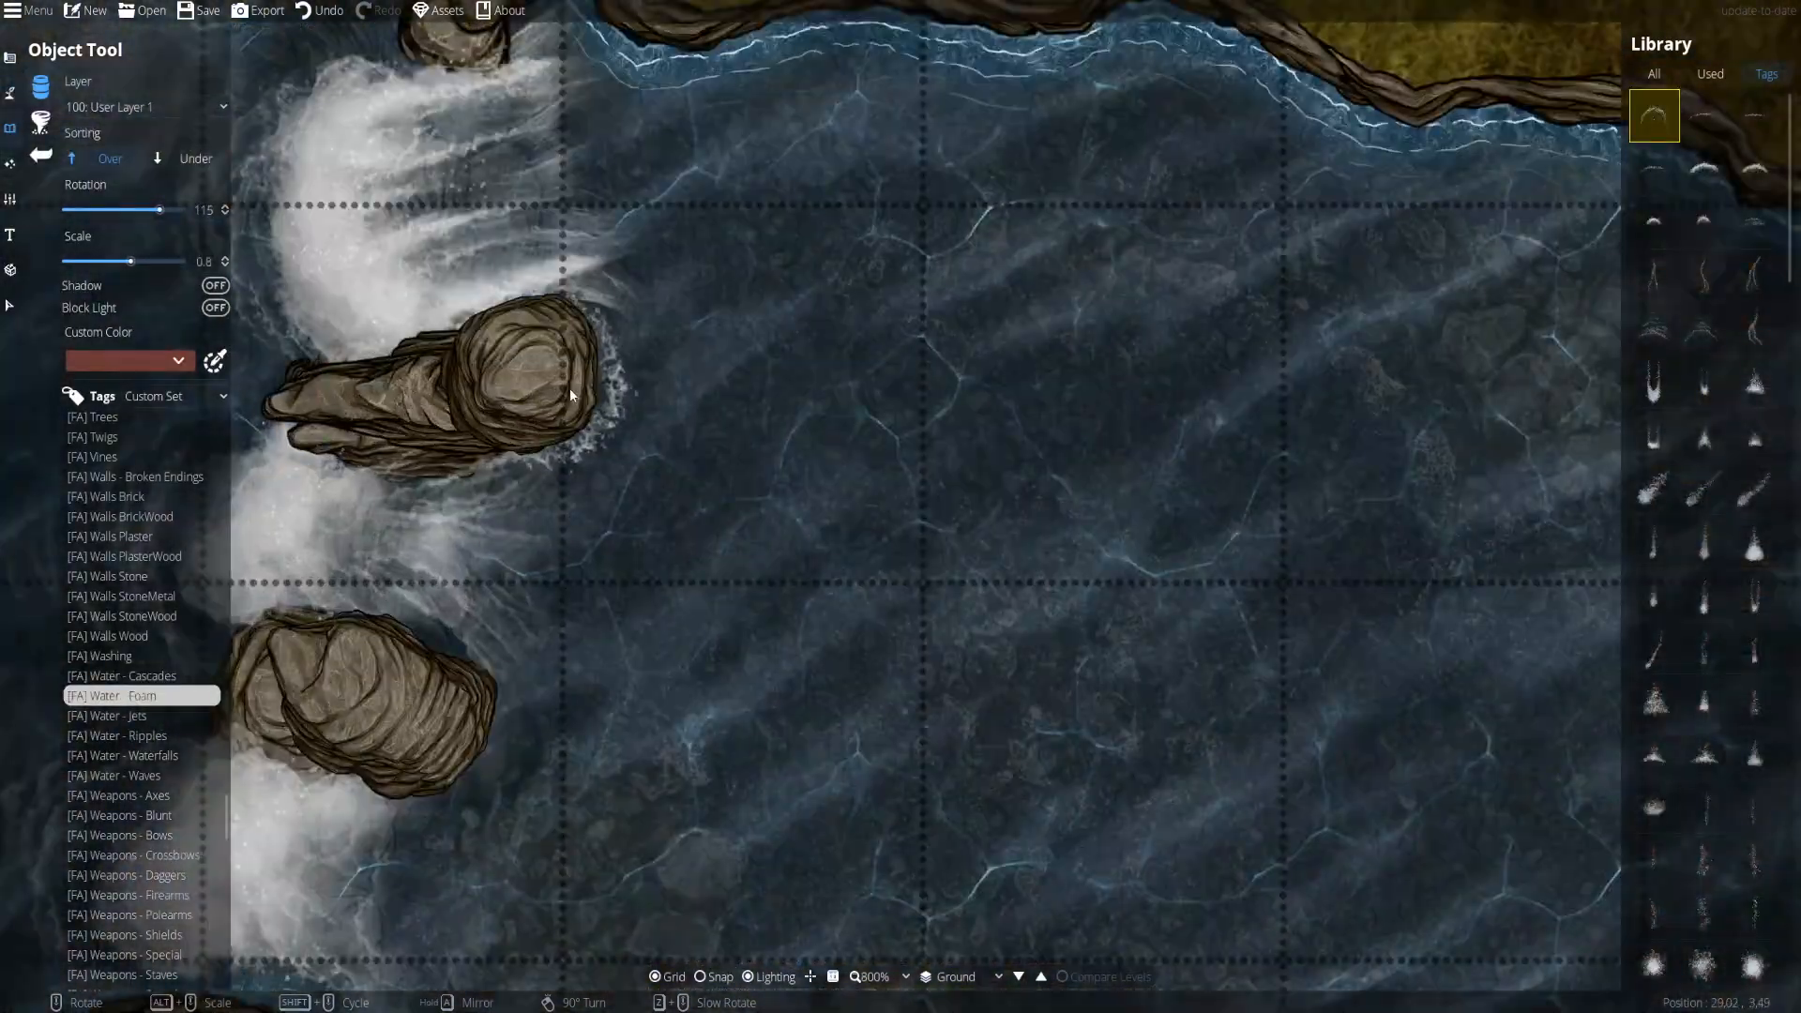
{"action": "left_click", "coordinate": [557, 368]}
- Add foam from the [FA] Water - Foam set around the bridge posts at scale 1, sorted Under
{"action": "scroll", "coordinate": [578, 387], "scroll_direction": "down", "scroll_amount": 4}
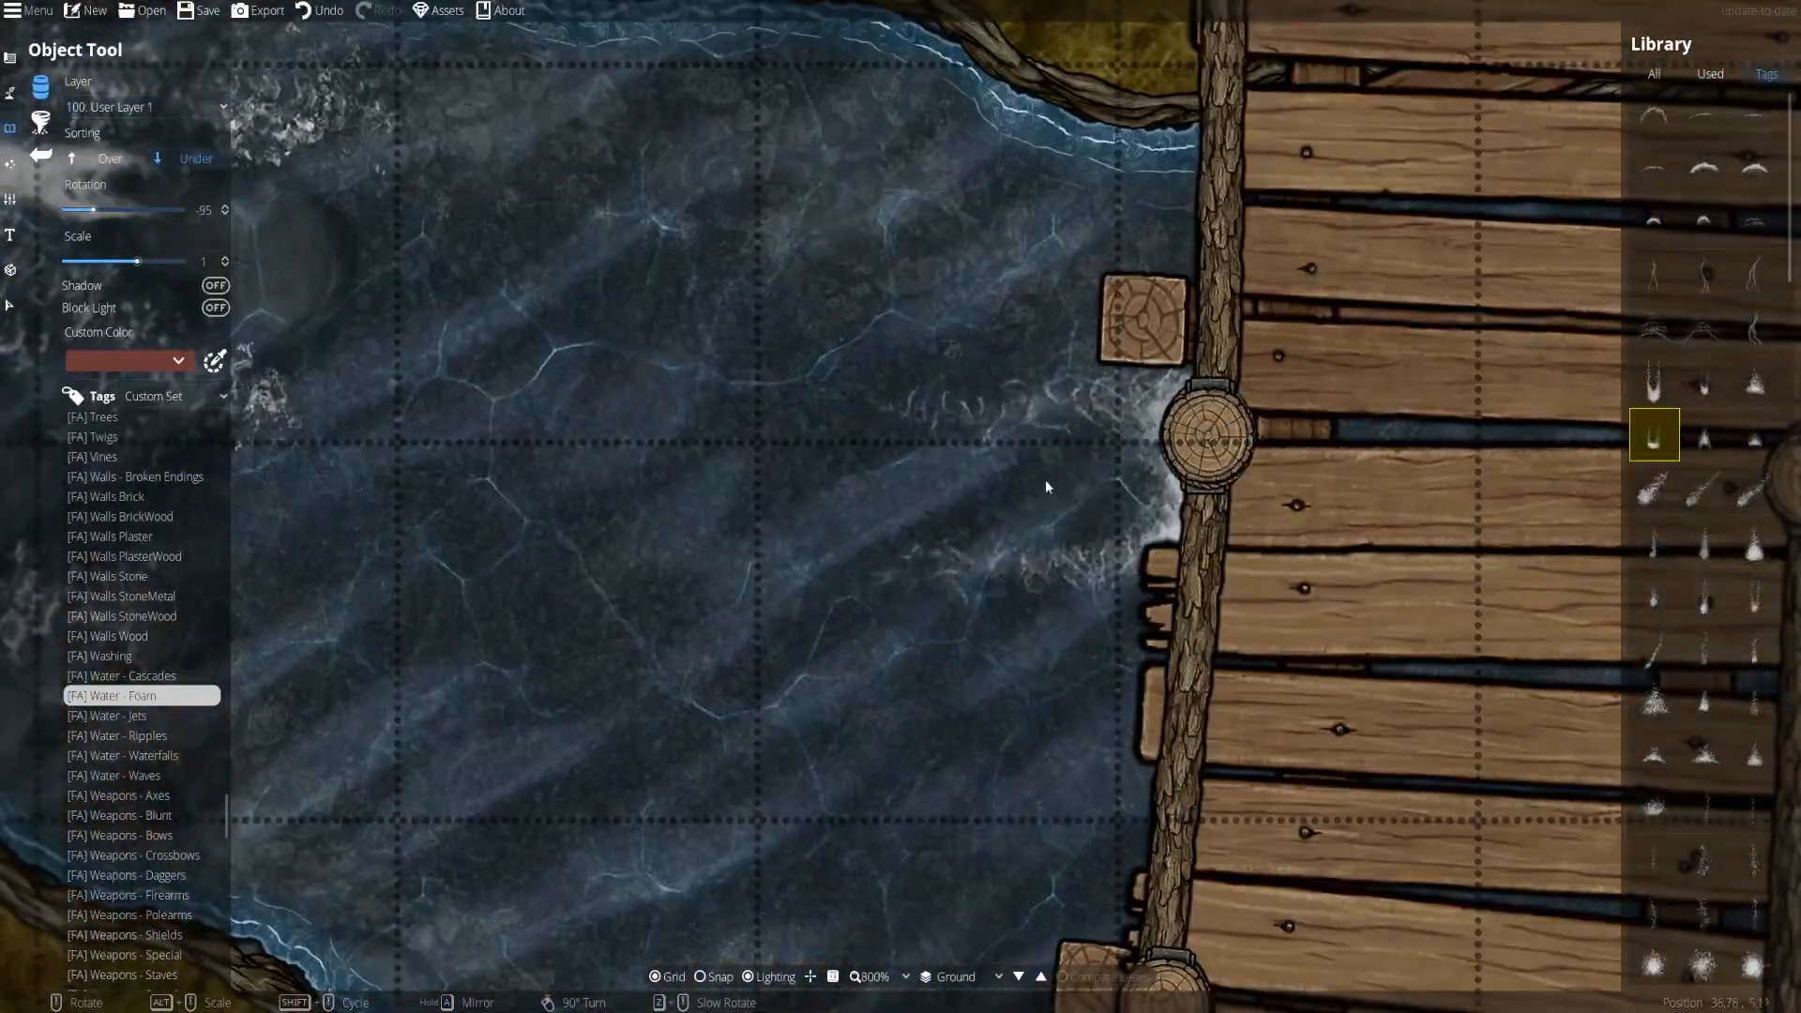
{"action": "scroll", "coordinate": [1047, 487], "scroll_direction": "up", "scroll_amount": 2}
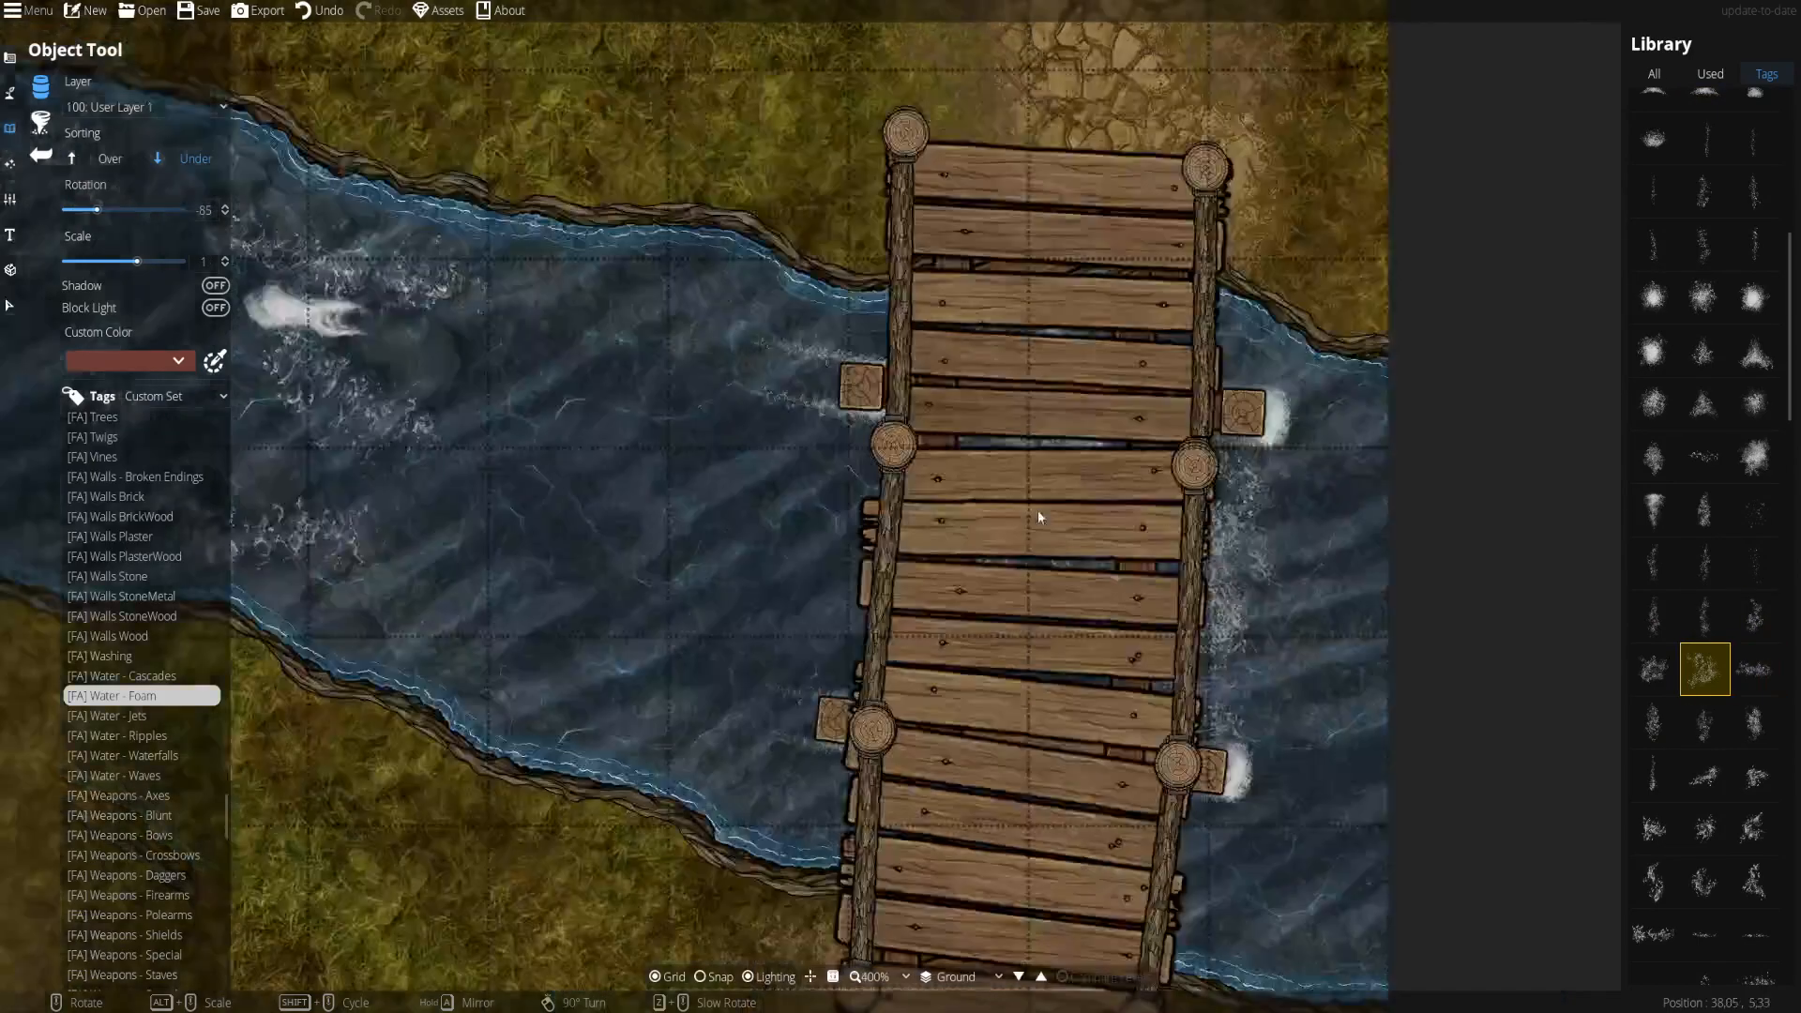
{"action": "mouse_move", "coordinate": [1752, 298]}
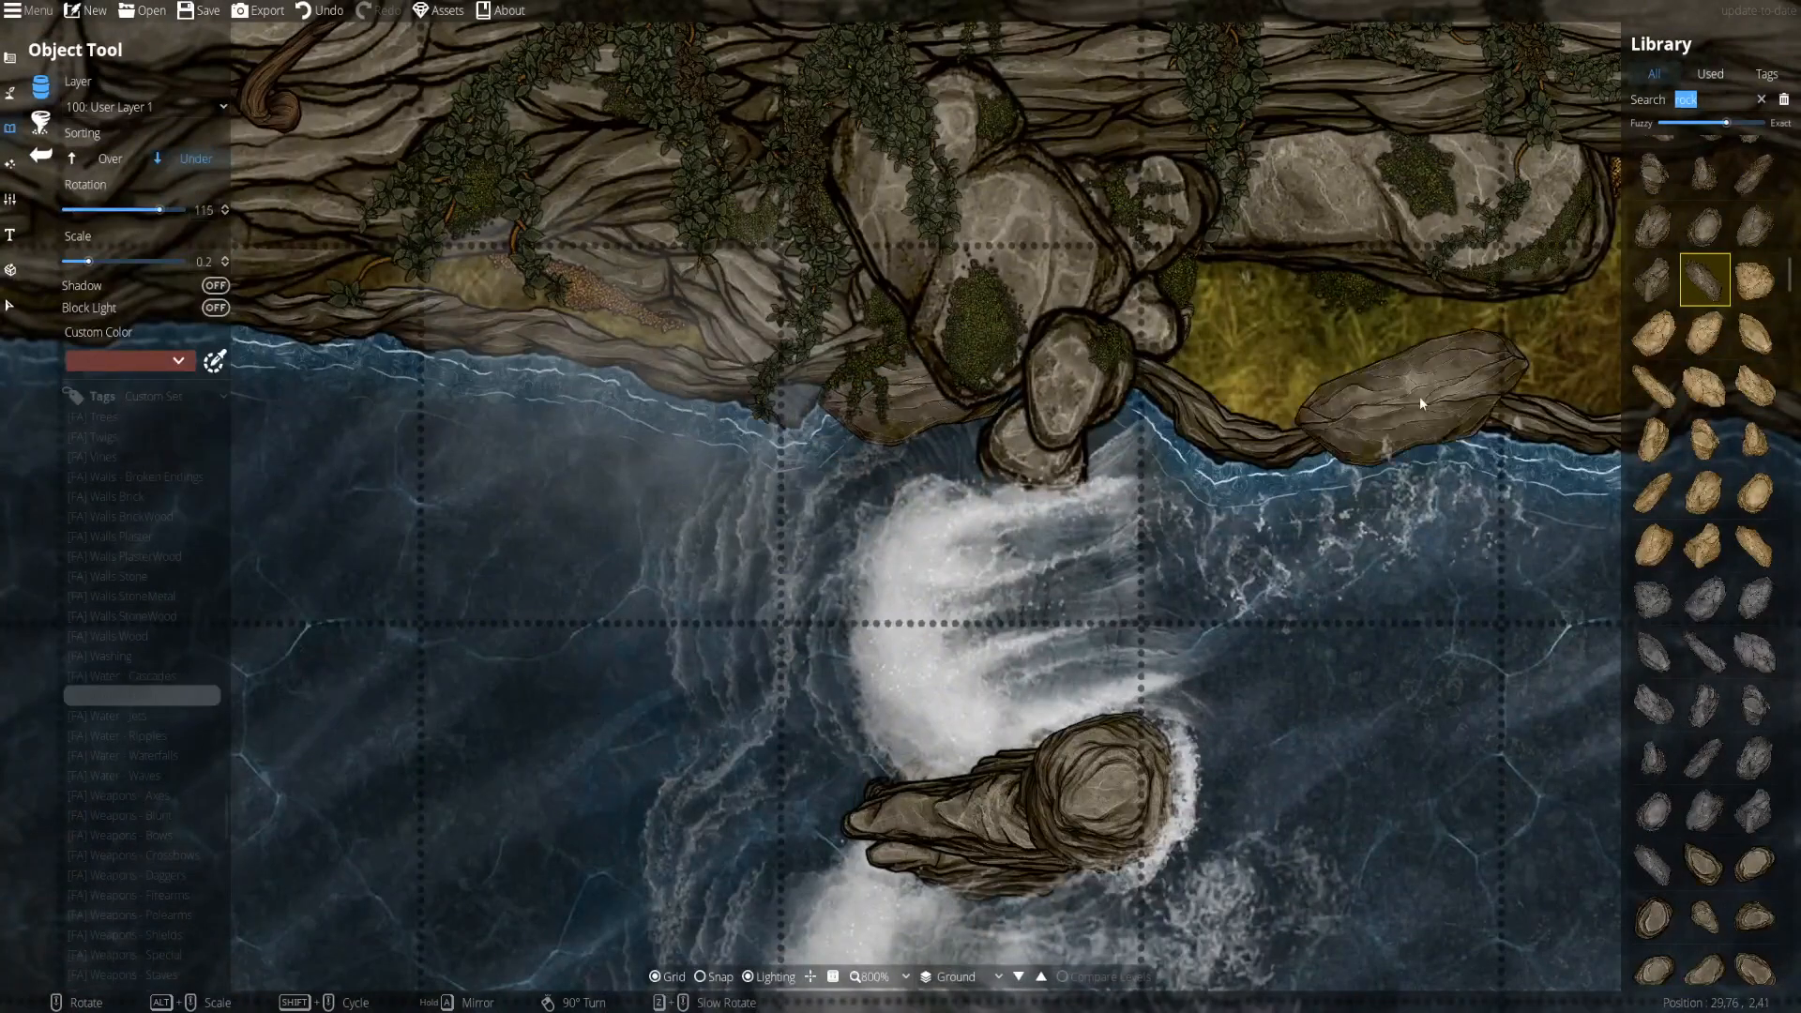
- Place a boulder from the rock search beside the midstream foam at 0.3 scale and 90 rotation, sorted Over
{"action": "scroll", "coordinate": [1023, 427], "scroll_direction": "up", "scroll_amount": 7}
{"action": "scroll", "coordinate": [1023, 427], "scroll_direction": "down", "scroll_amount": 8}
{"action": "left_click", "coordinate": [1022, 427]}
{"action": "scroll", "coordinate": [1705, 470], "scroll_direction": "down", "scroll_amount": 6}
{"action": "left_click", "coordinate": [1705, 710]}
{"action": "left_click", "coordinate": [109, 159]}
{"action": "scroll", "coordinate": [984, 428], "scroll_direction": "down", "scroll_amount": 10}
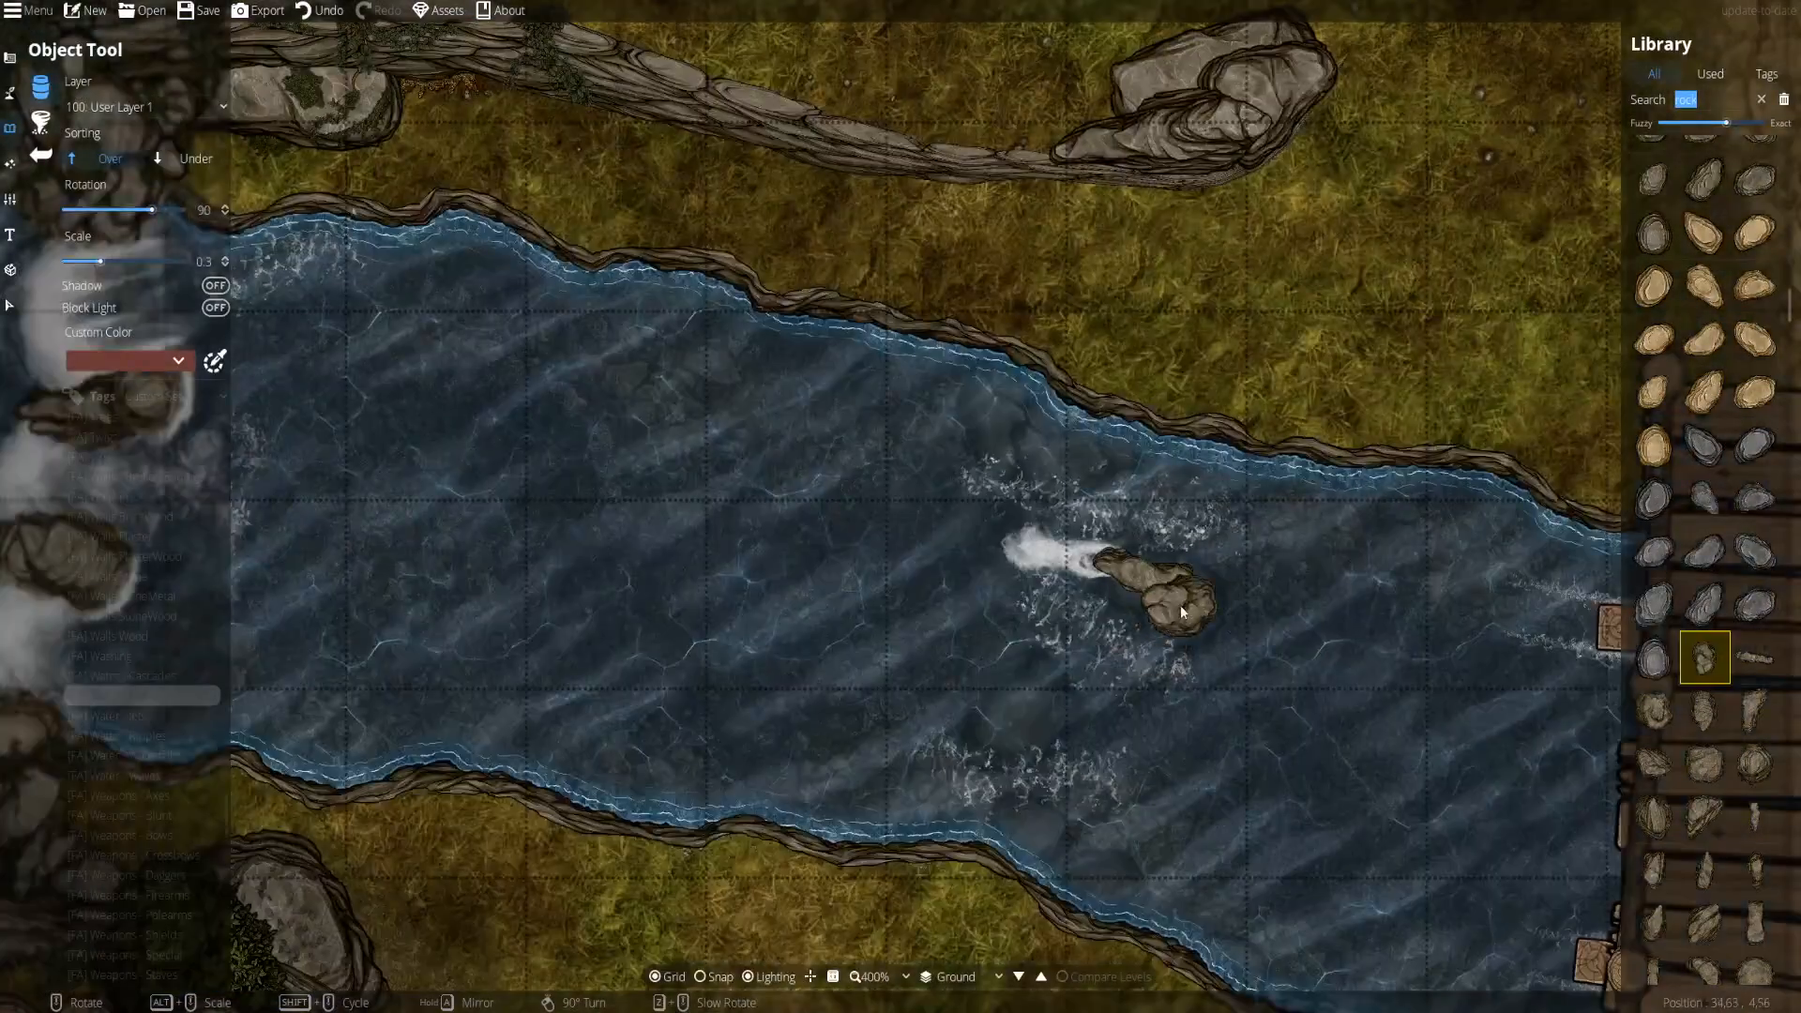
{"action": "left_click", "coordinate": [1760, 661]}
{"action": "scroll", "coordinate": [1350, 587], "scroll_direction": "up", "scroll_amount": 2}
- Lay streaks from the [FA] Water - Waterfalls set downstream of the lower waterfall at 0.6 scale, sorted Under
{"action": "key", "text": "s"}
{"action": "left_click", "coordinate": [780, 525]}
{"action": "left_click_drag", "start_coordinate": [780, 526], "coordinate": [720, 520]}
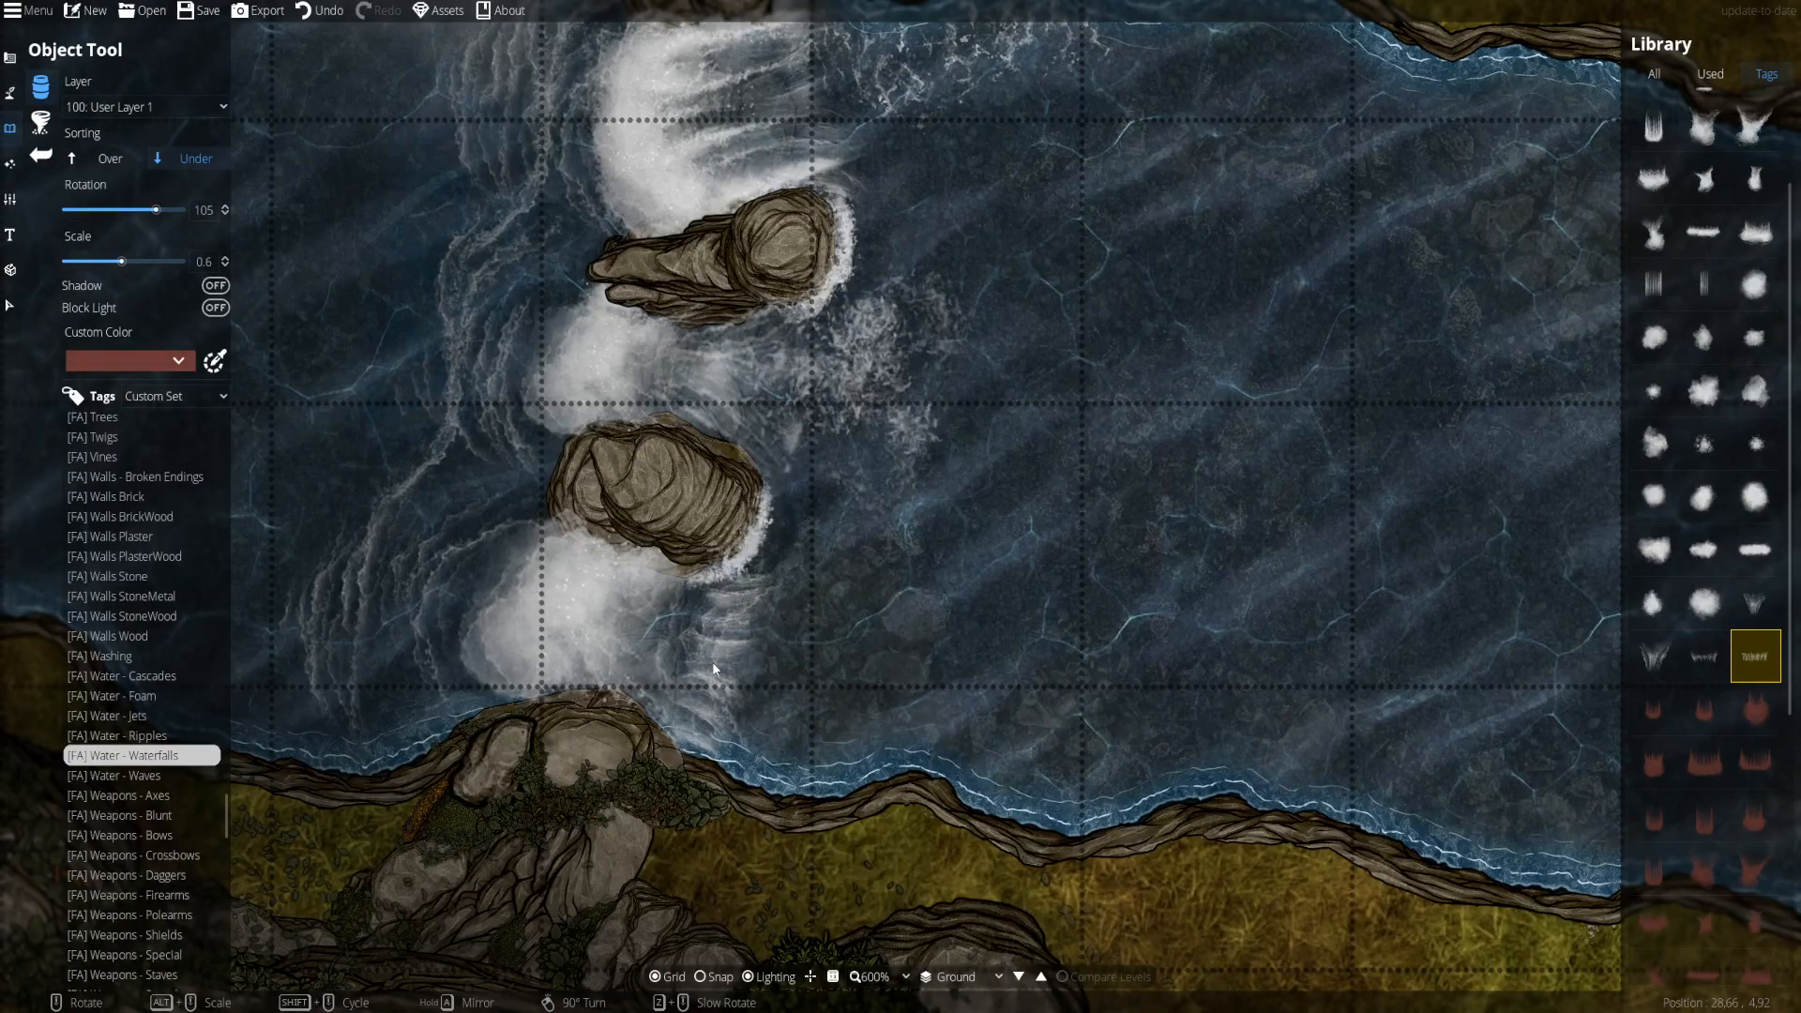
{"action": "scroll", "coordinate": [692, 675], "scroll_direction": "down", "scroll_amount": 1}
{"action": "scroll", "coordinate": [1202, 687], "scroll_direction": "up", "scroll_amount": 1}
{"action": "scroll", "coordinate": [712, 673], "scroll_direction": "down", "scroll_amount": 1}
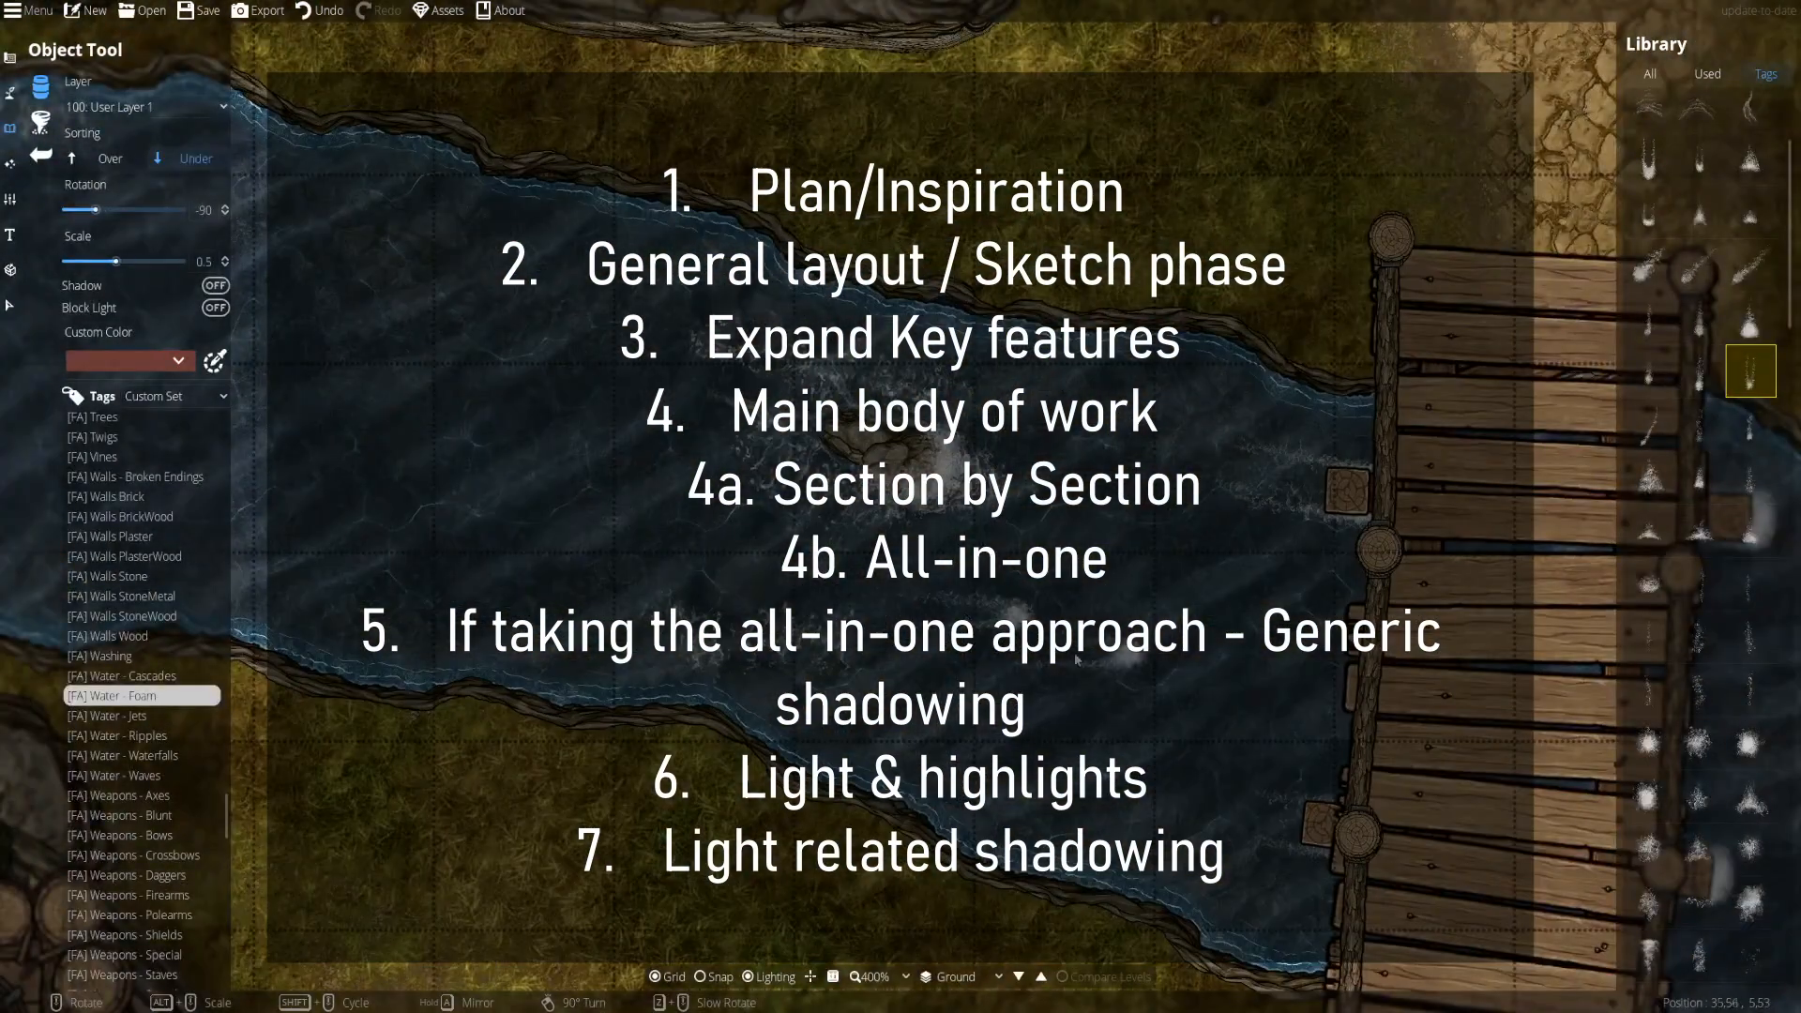
- Add foam from the [FA] Water - Foam set around the midstream rocks on 100: User Layer 1, sorted Under
{"action": "scroll", "coordinate": [1077, 660], "scroll_direction": "down", "scroll_amount": 2}
{"action": "left_click", "coordinate": [959, 604]}
{"action": "mouse_move", "coordinate": [1752, 490]}
{"action": "left_click", "coordinate": [1751, 110]}
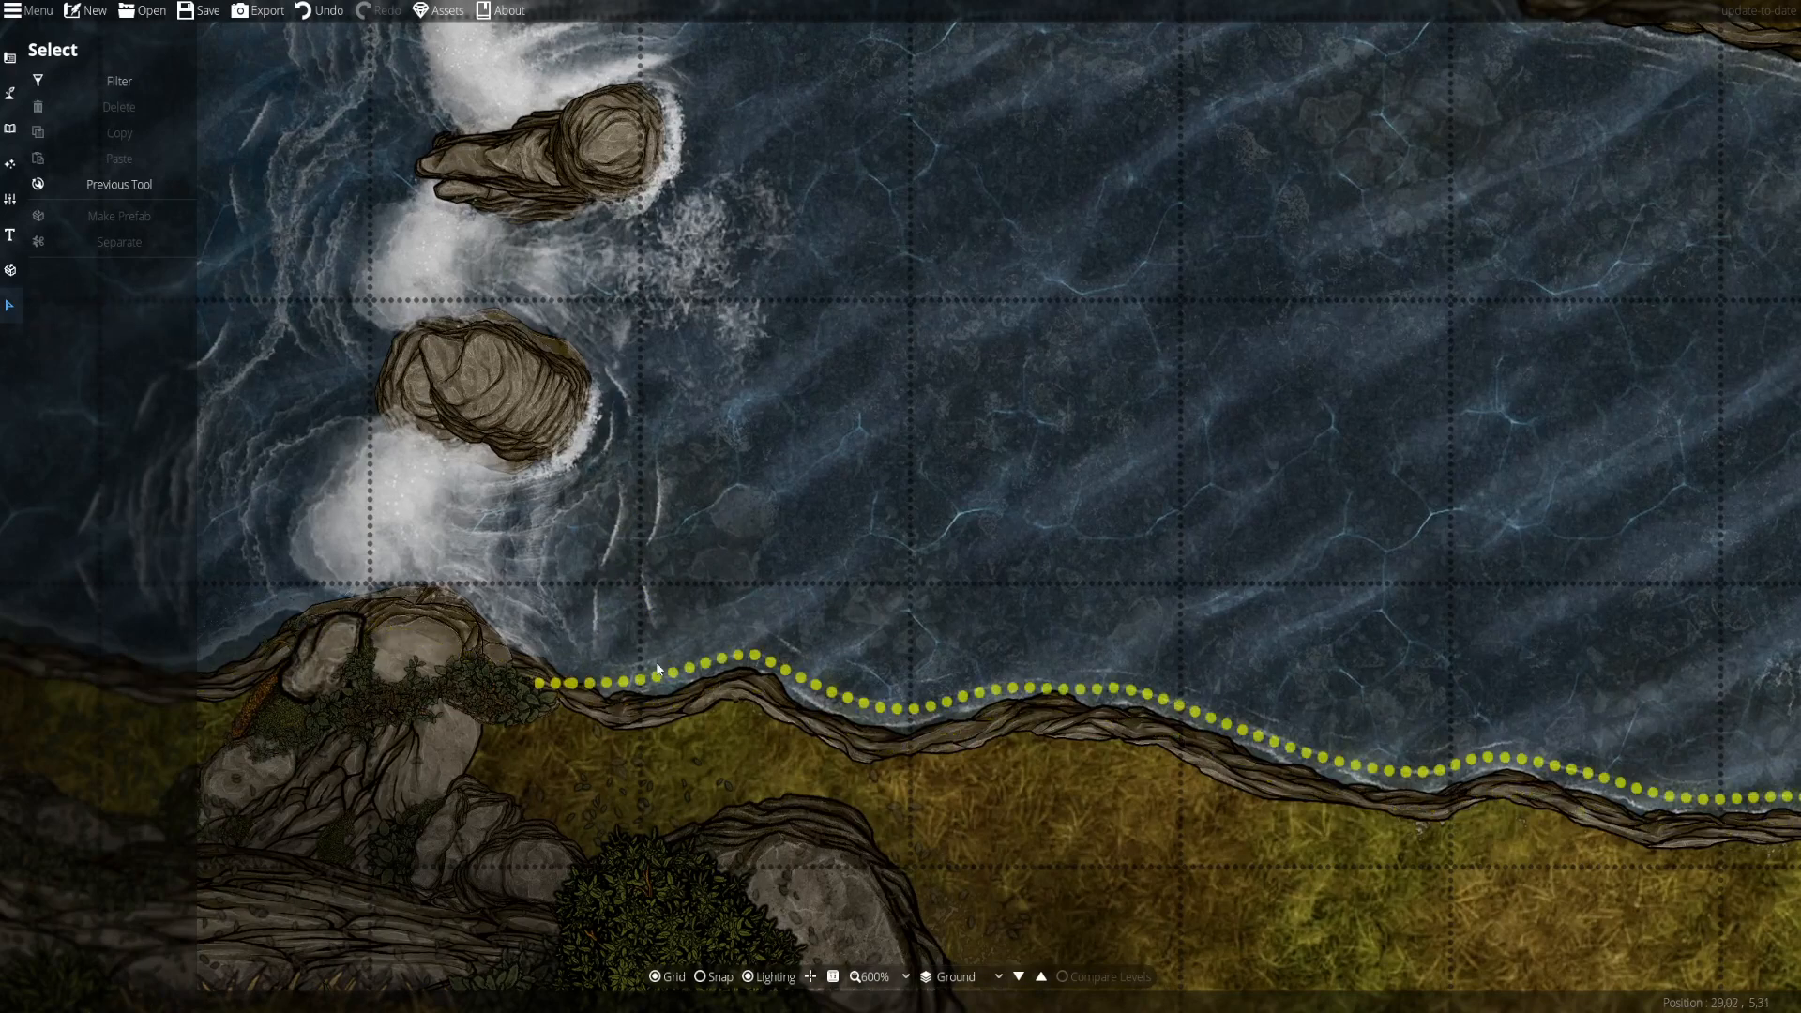
- Select the path running along the river's lower bank downstream of the waterfalls
{"action": "double_click", "coordinate": [658, 669]}
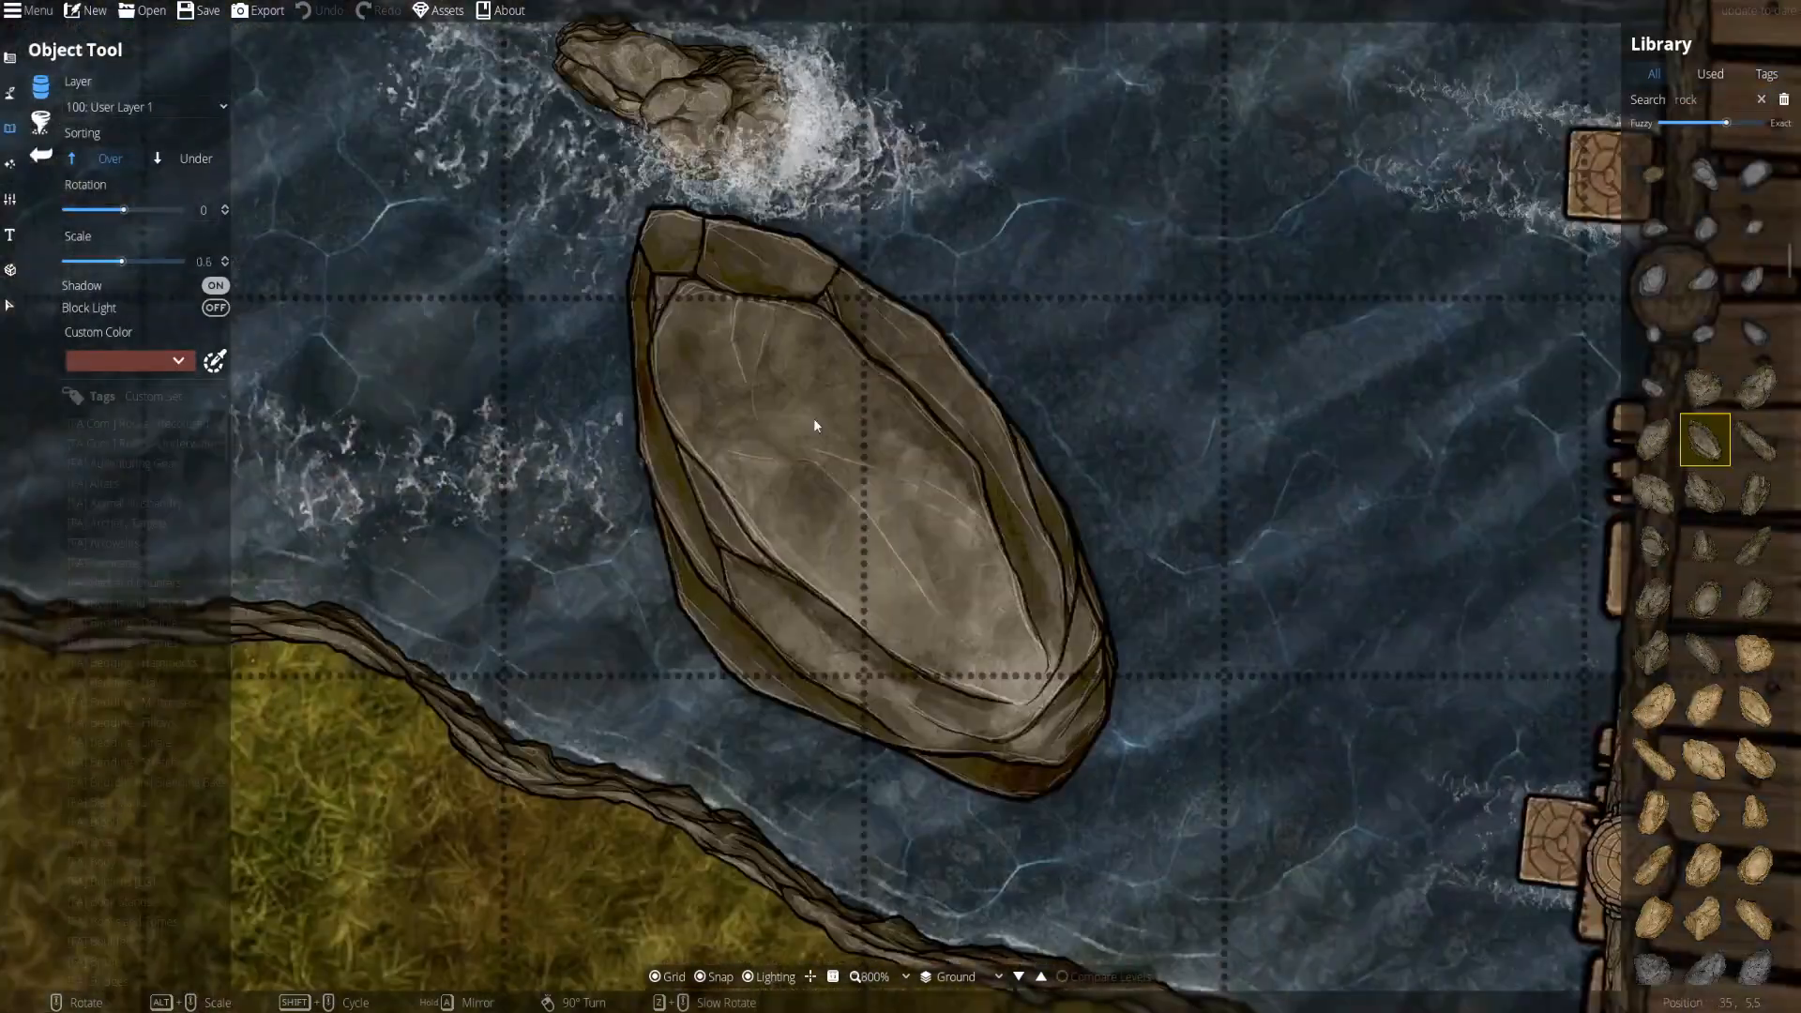
- Place a small rock at 0.1 scale and -120 rotation beside the foam below the midstream boulder, with shadow on
{"action": "left_click", "coordinate": [91, 160]}
{"action": "left_click", "coordinate": [796, 388]}
{"action": "left_click", "coordinate": [1705, 385]}
{"action": "left_click", "coordinate": [1704, 599]}
{"action": "left_click", "coordinate": [191, 159]}
{"action": "scroll", "coordinate": [856, 394], "scroll_direction": "down", "scroll_amount": 5}
{"action": "scroll", "coordinate": [1705, 600], "scroll_direction": "down", "scroll_amount": 6}
{"action": "left_click", "coordinate": [1755, 600]}
{"action": "left_click", "coordinate": [1655, 764]}
{"action": "scroll", "coordinate": [862, 410], "scroll_direction": "down", "scroll_amount": 1}
{"action": "scroll", "coordinate": [829, 397], "scroll_direction": "up", "scroll_amount": 2}
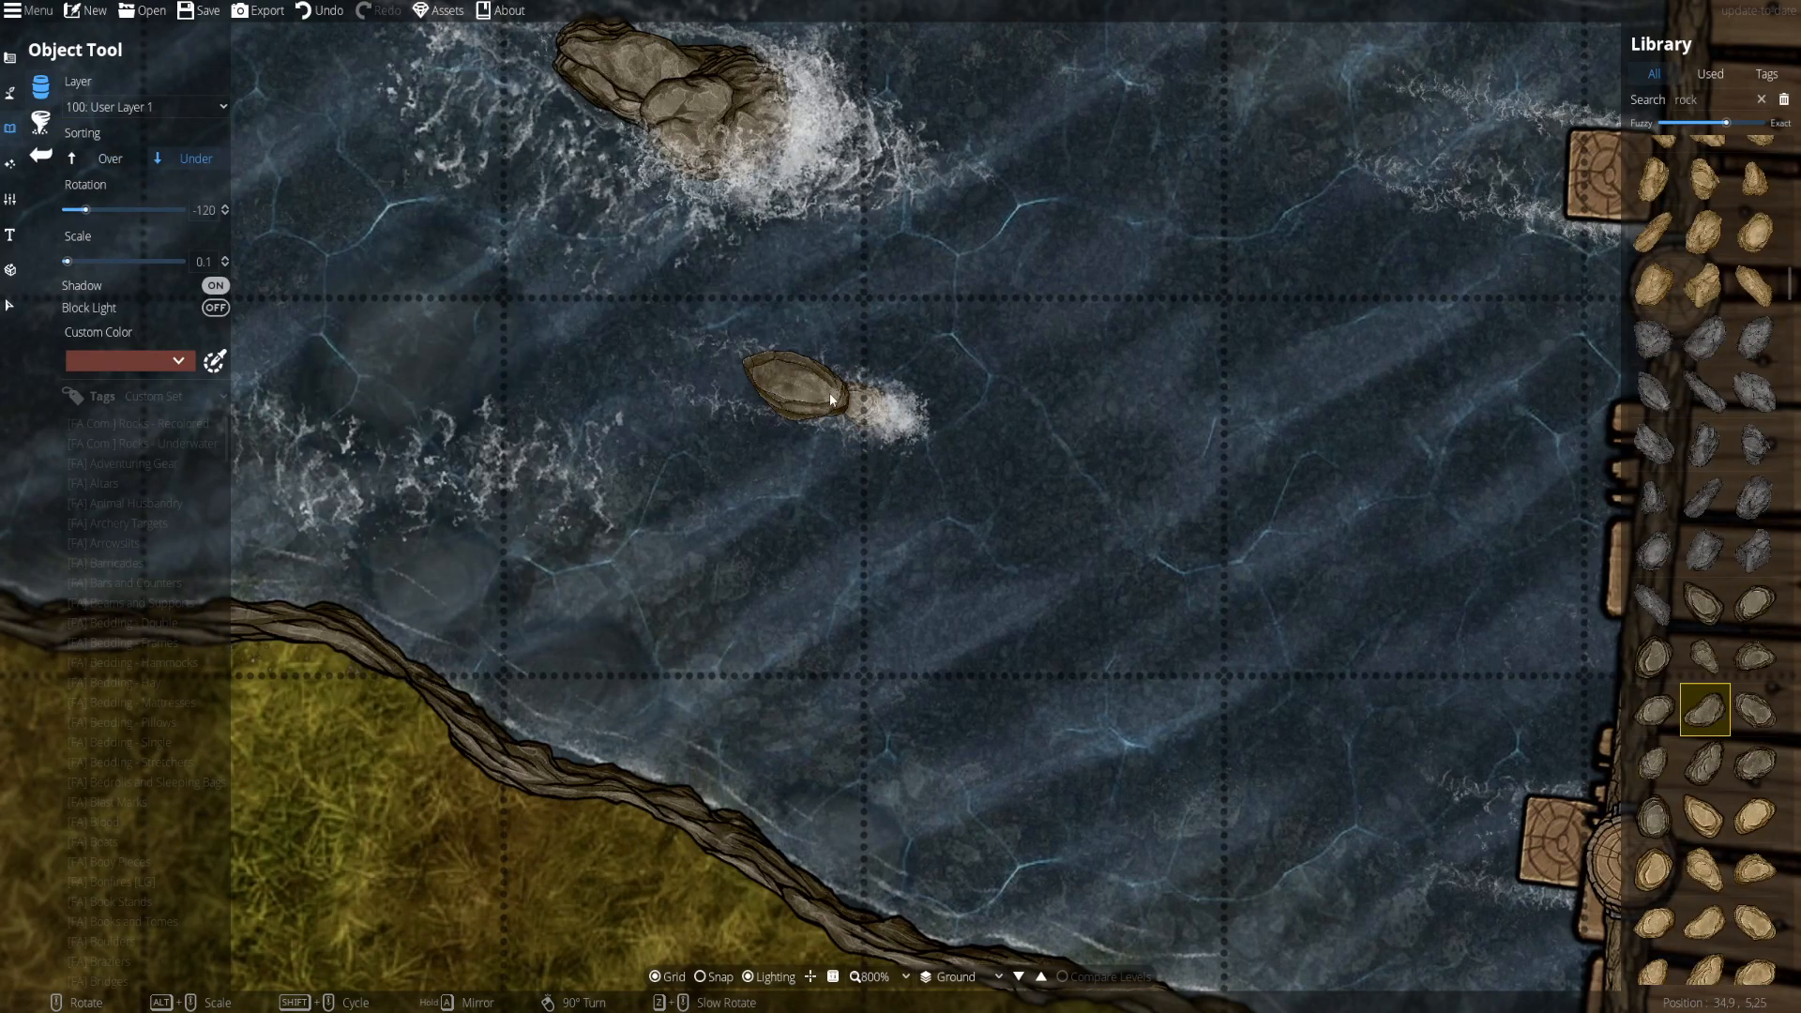
- Nudge the small rock slightly downstream so that it meets its foam
{"action": "left_click", "coordinate": [10, 306]}
{"action": "left_click_drag", "start_coordinate": [796, 378], "coordinate": [820, 384]}
{"action": "left_click", "coordinate": [695, 375]}
{"action": "left_click", "coordinate": [9, 127]}
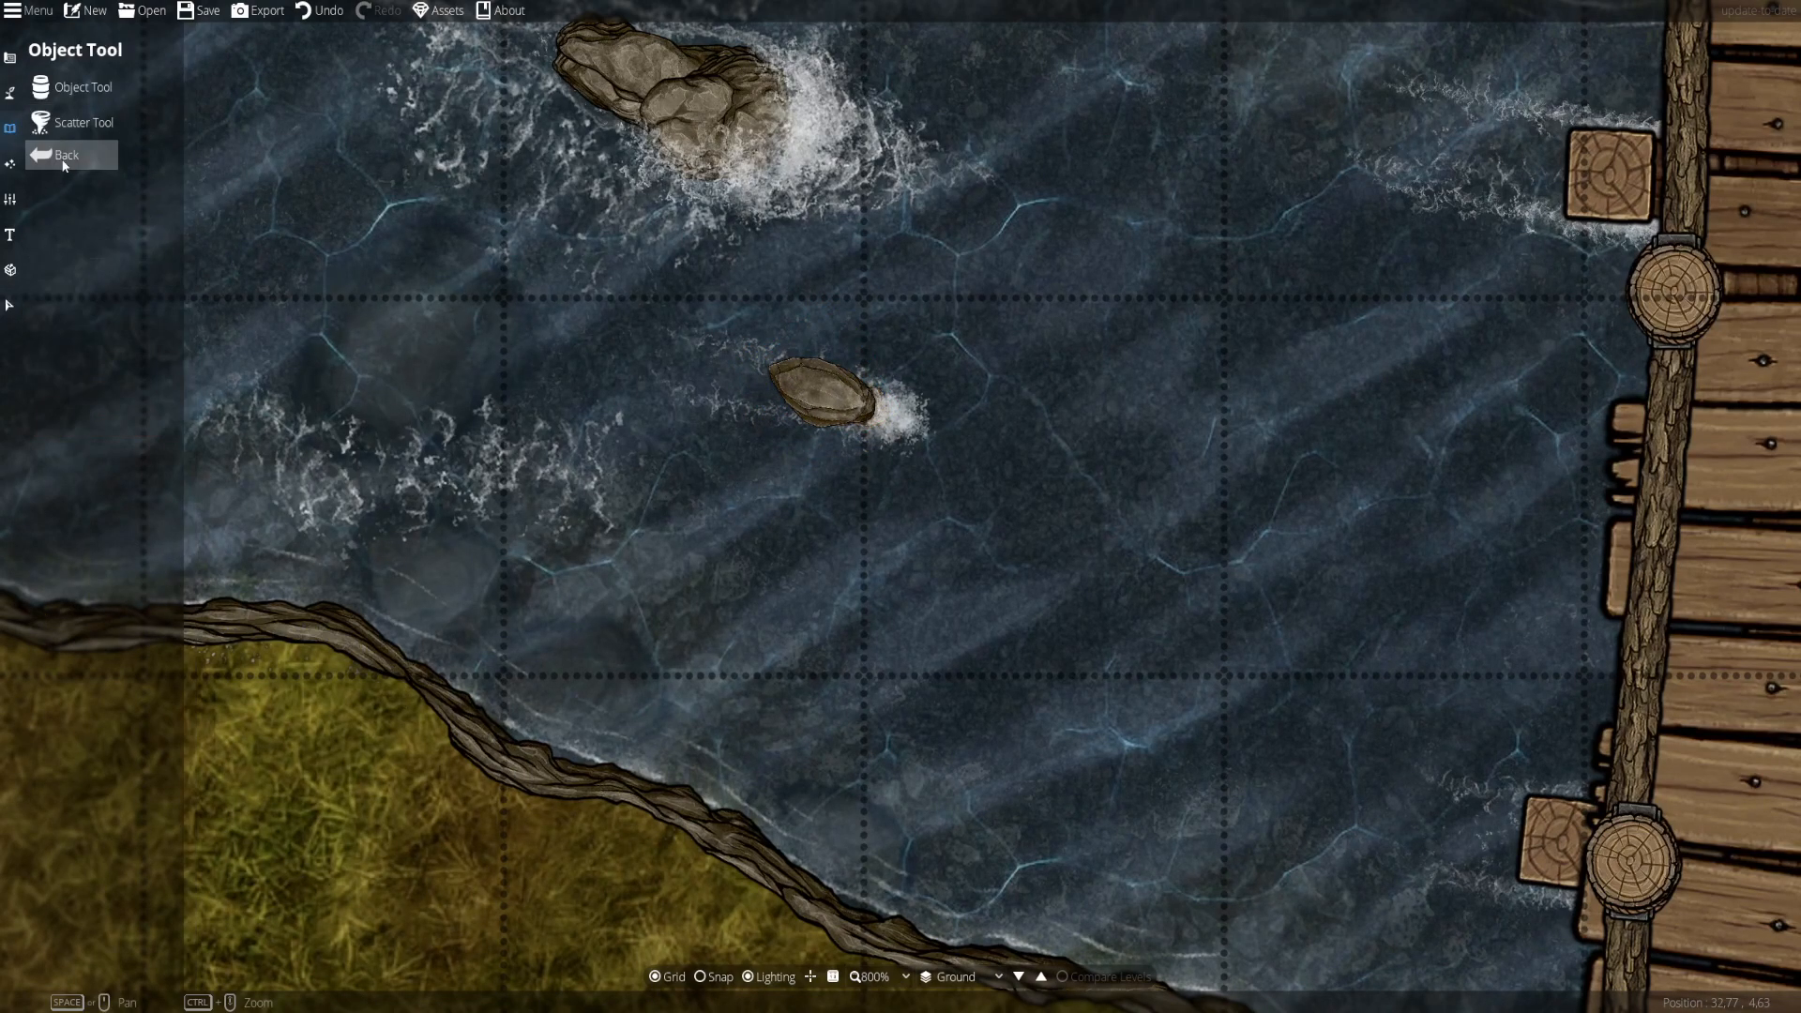
- Review the river's rocks and foam between the waterfalls and the bridge
{"action": "scroll", "coordinate": [1066, 456], "scroll_direction": "down", "scroll_amount": 1}
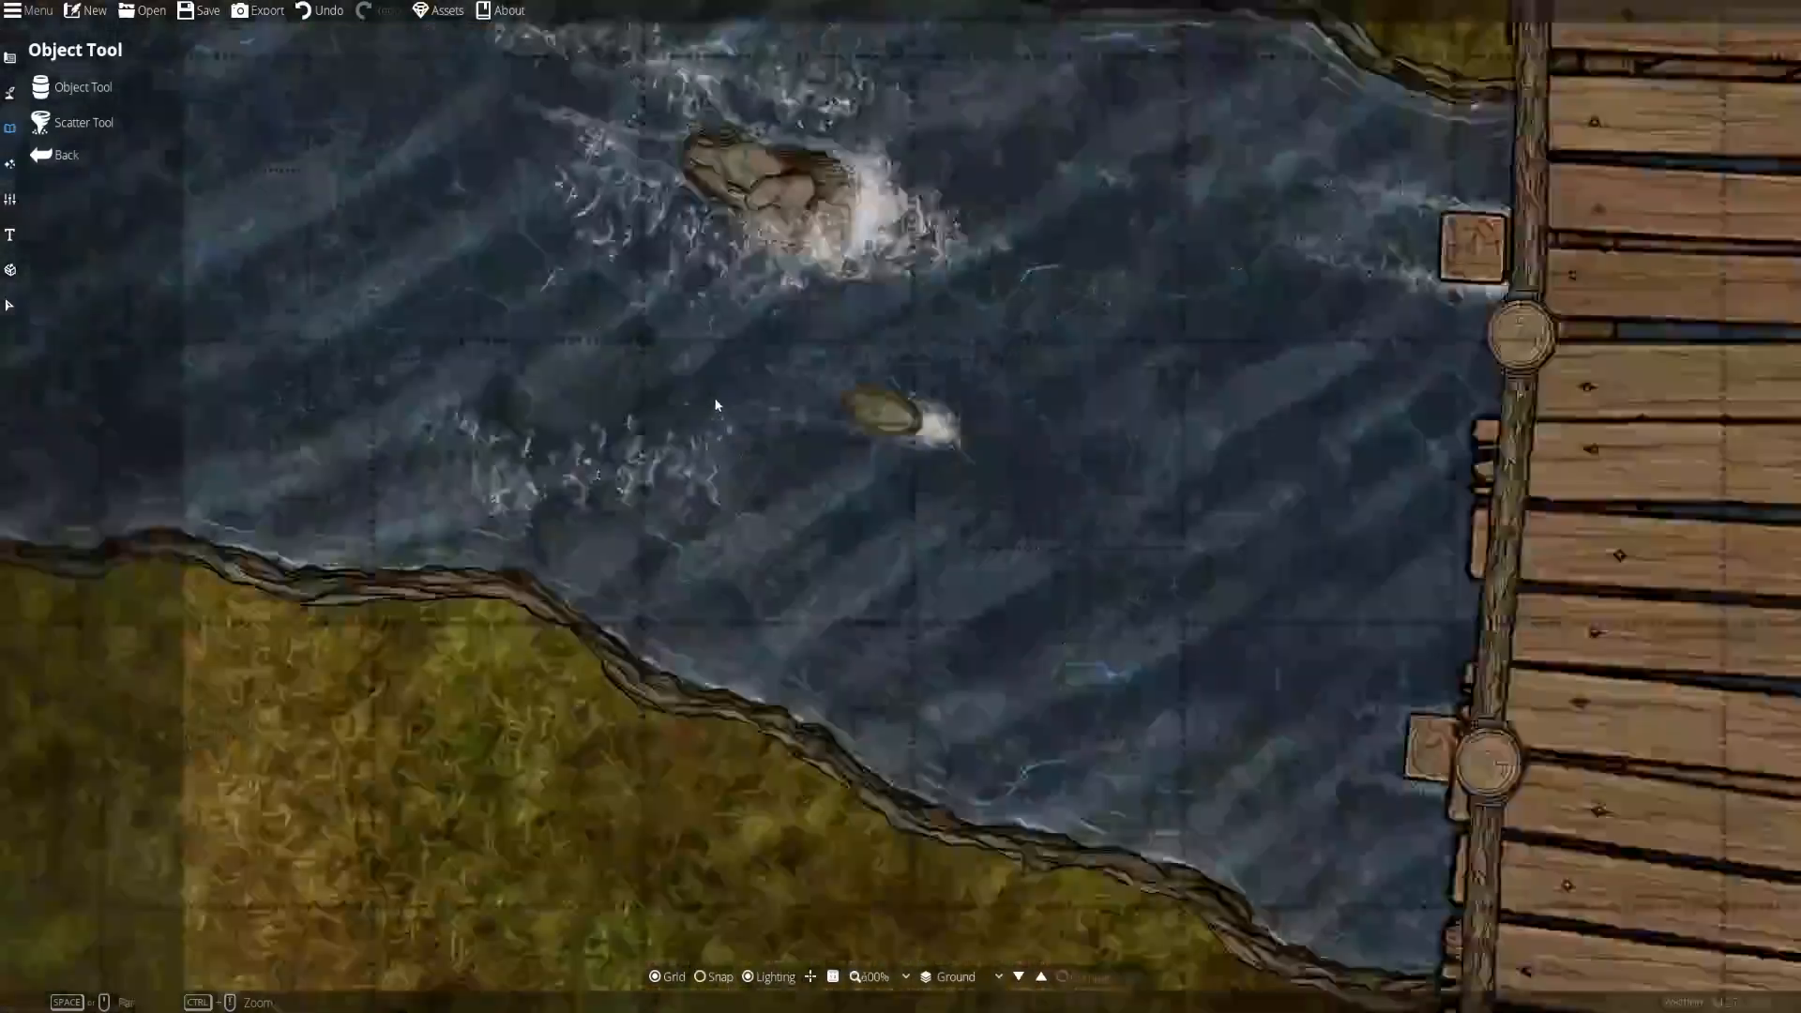
{"action": "scroll", "coordinate": [716, 398], "scroll_direction": "up", "scroll_amount": 1}
{"action": "scroll", "coordinate": [892, 349], "scroll_direction": "down", "scroll_amount": 3}
{"action": "scroll", "coordinate": [979, 498], "scroll_direction": "up", "scroll_amount": 1}
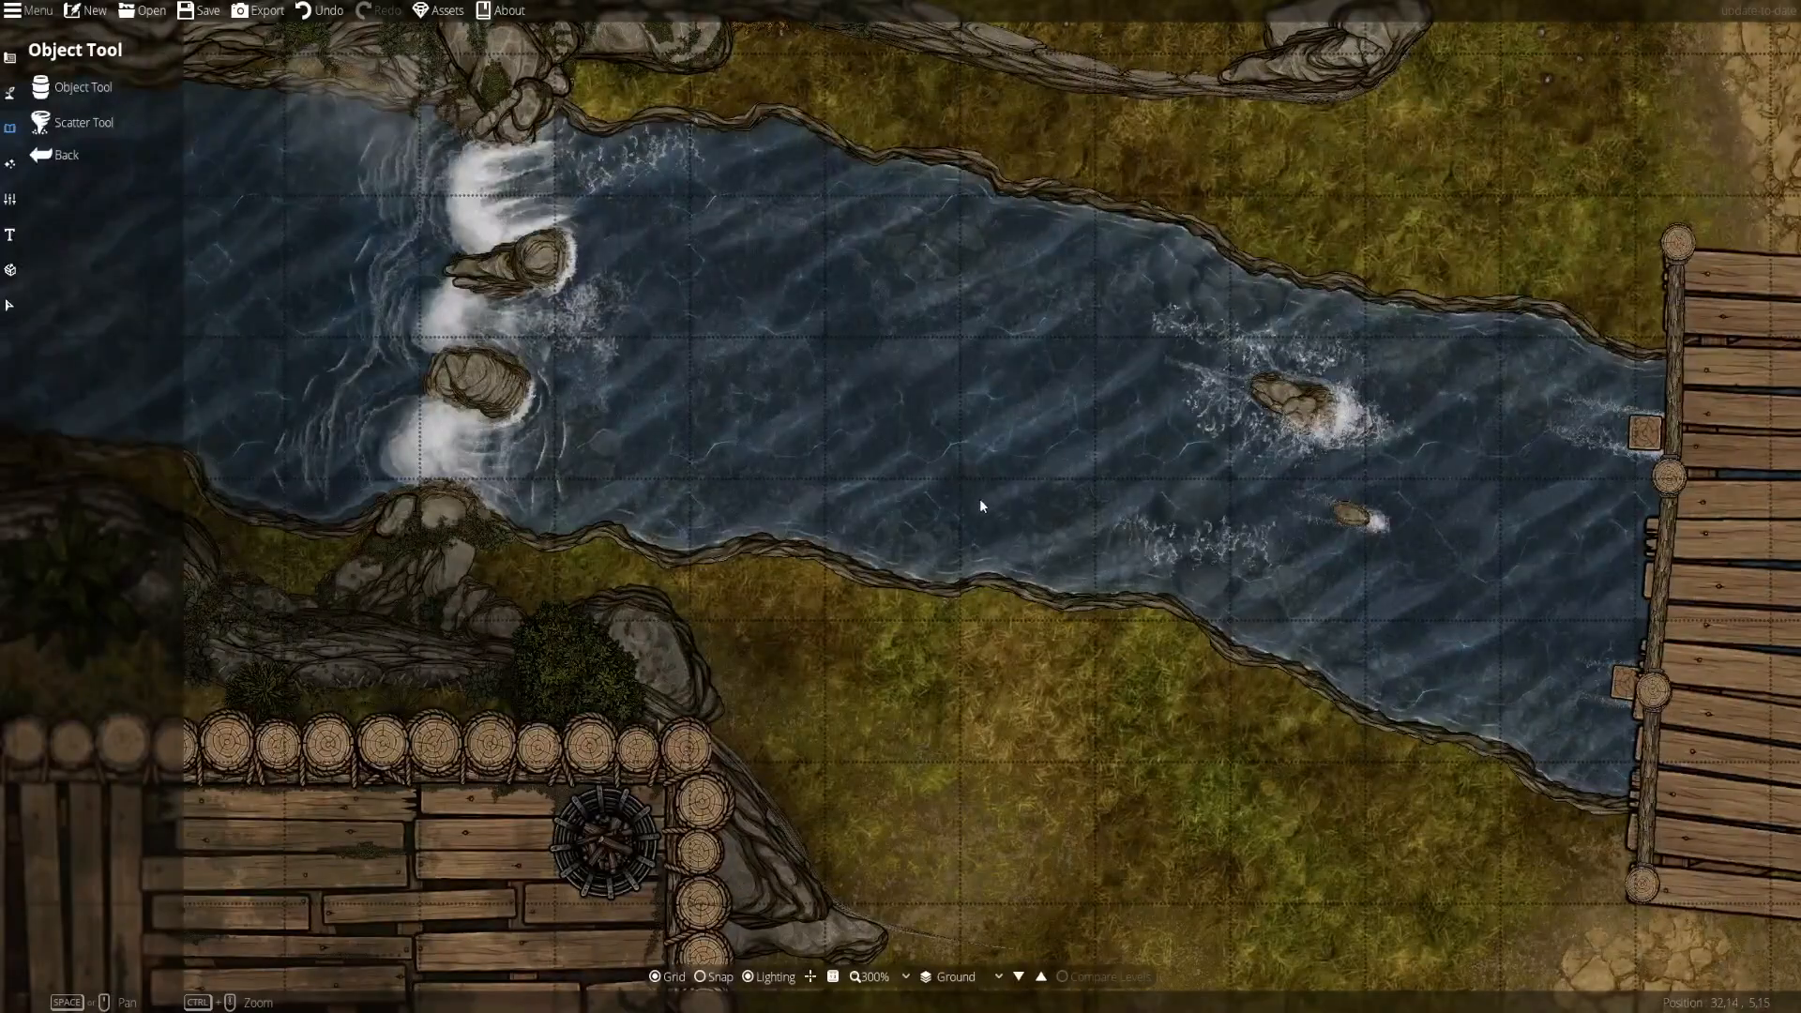
{"action": "left_click_drag", "start_coordinate": [991, 478], "coordinate": [693, 379]}
{"action": "left_click_drag", "start_coordinate": [775, 308], "coordinate": [1519, 561]}
- Choose a rock from the library's rock search and set the layer to -100: Below Water
{"action": "left_click", "coordinate": [82, 87]}
{"action": "left_click_drag", "start_coordinate": [1458, 684], "coordinate": [983, 671]}
{"action": "left_click_drag", "start_coordinate": [493, 685], "coordinate": [1113, 682]}
{"action": "scroll", "coordinate": [1717, 349], "scroll_direction": "down", "scroll_amount": 5}
{"action": "left_click", "coordinate": [1709, 99]}
{"action": "key", "text": "Return"}
{"action": "scroll", "coordinate": [1674, 563], "scroll_direction": "down", "scroll_amount": 5}
{"action": "left_click", "coordinate": [1704, 565]}
{"action": "left_click", "coordinate": [145, 106]}
{"action": "left_click", "coordinate": [127, 215]}
{"action": "scroll", "coordinate": [778, 260], "scroll_direction": "up", "scroll_amount": 5}
- Place a boulder against the upper bank upstream of the waterfalls on 100: User Layer 1 at 0.3 scale, with shadow on
{"action": "left_click_drag", "start_coordinate": [776, 253], "coordinate": [485, 401]}
{"action": "left_click", "coordinate": [40, 122]}
{"action": "left_click", "coordinate": [40, 87]}
{"action": "left_click", "coordinate": [145, 106]}
{"action": "left_click", "coordinate": [146, 258]}
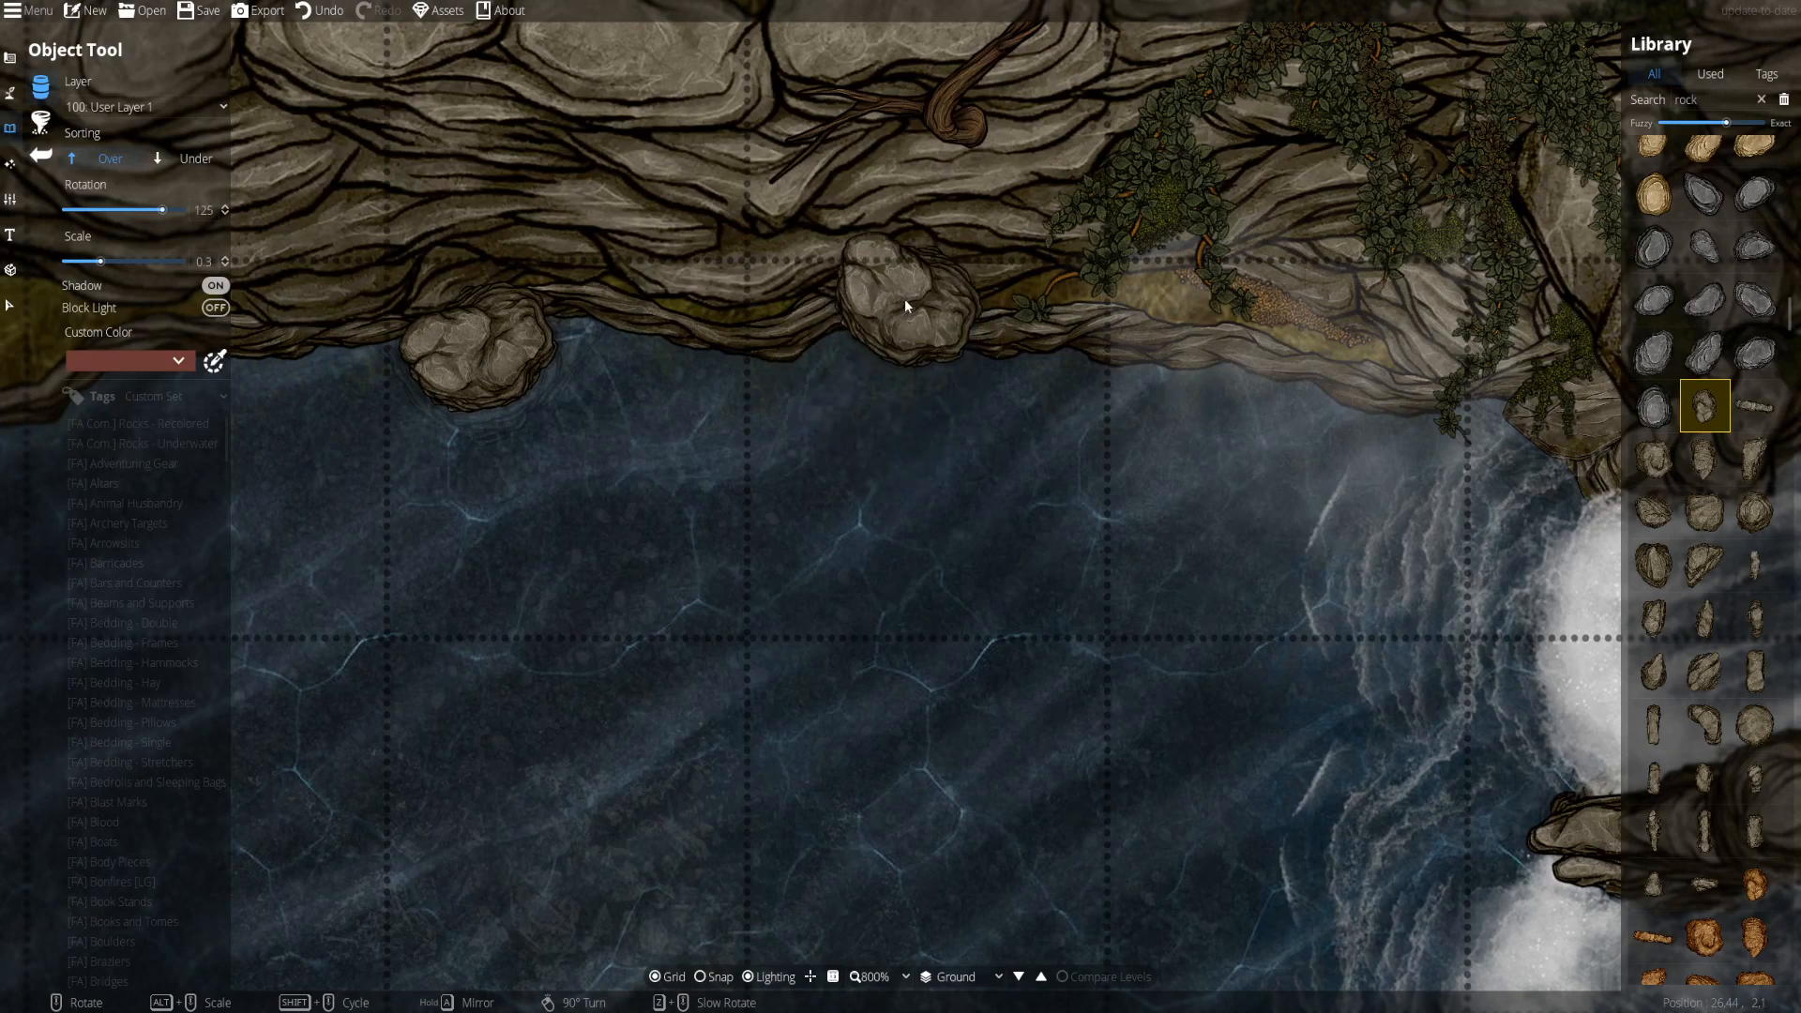
- Place a boulder in the river just upstream of the waterfalls at 0.3 scale, sorted Under
{"action": "left_click", "coordinate": [195, 158]}
{"action": "scroll", "coordinate": [1495, 469], "scroll_direction": "down", "scroll_amount": 5}
{"action": "left_click_drag", "start_coordinate": [941, 566], "coordinate": [845, 338]}
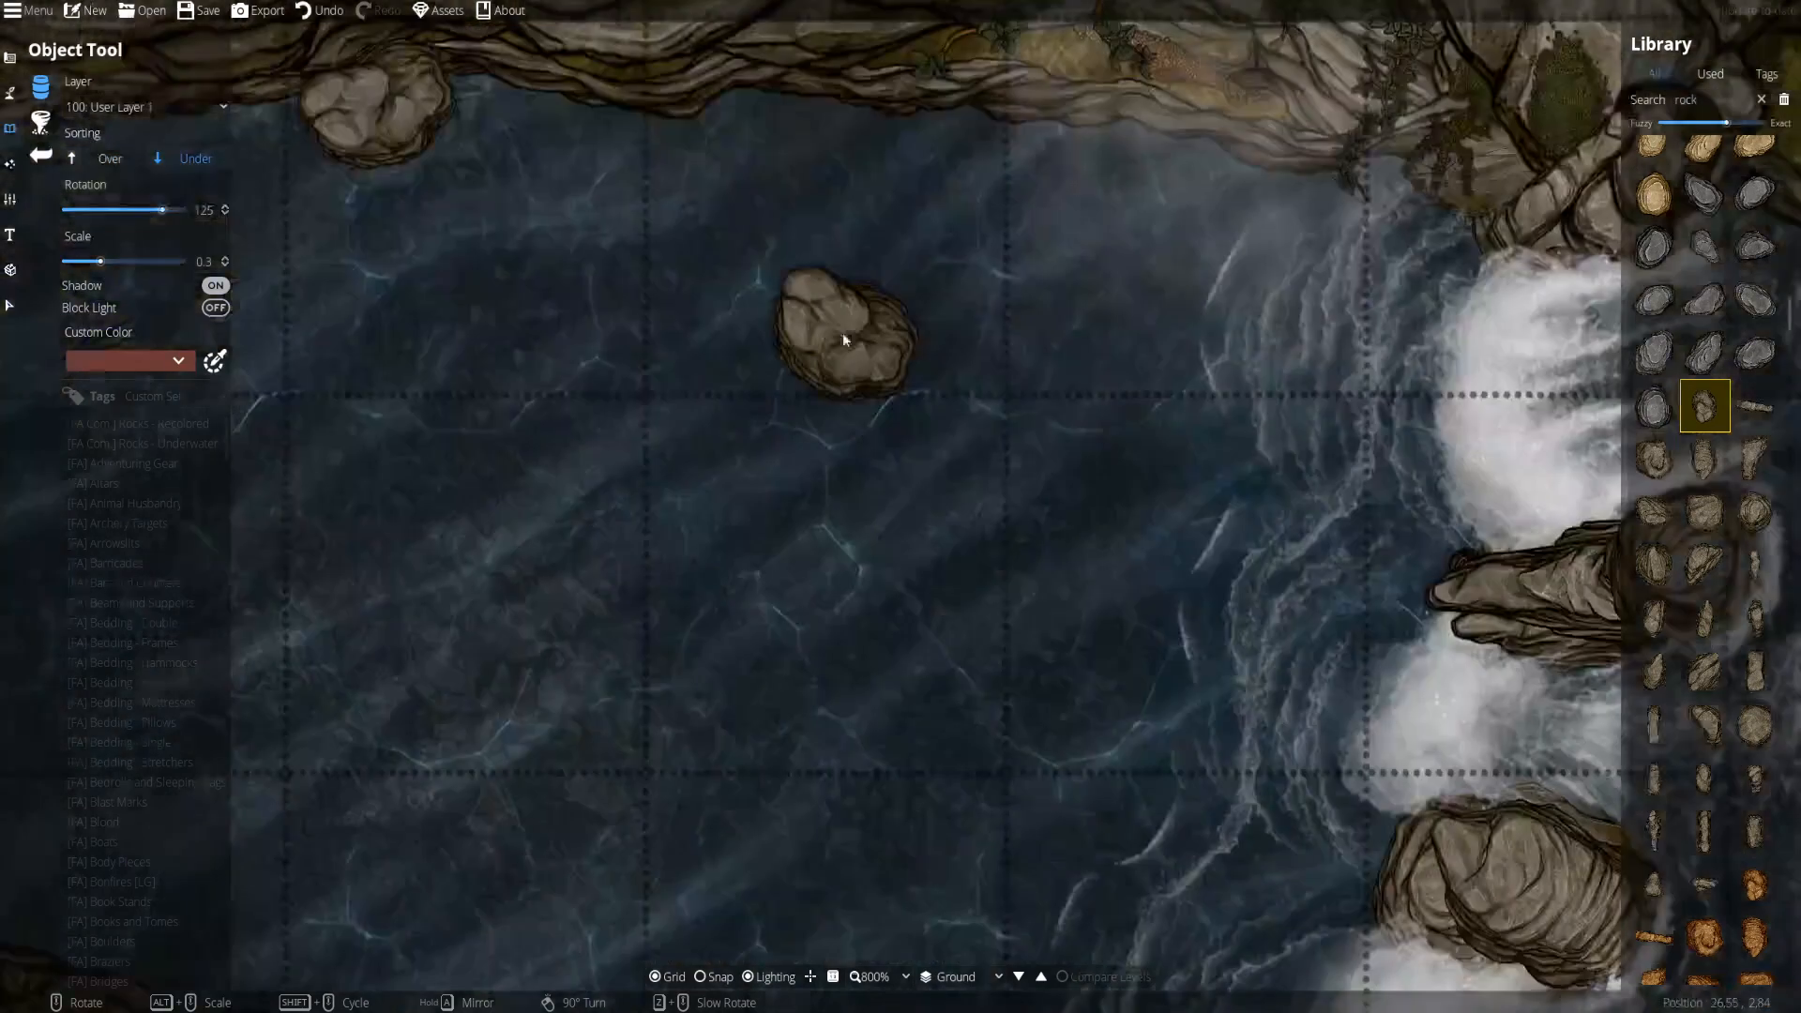
{"action": "scroll", "coordinate": [849, 335], "scroll_direction": "down", "scroll_amount": 1}
{"action": "scroll", "coordinate": [977, 575], "scroll_direction": "down", "scroll_amount": 8}
{"action": "left_click", "coordinate": [976, 575]}
- Place a boulder beside the lower bank just downstream of the waterfalls at 0.3 scale and 120 rotation
{"action": "scroll", "coordinate": [976, 576], "scroll_direction": "down", "scroll_amount": 4}
{"action": "scroll", "coordinate": [539, 607], "scroll_direction": "up", "scroll_amount": 3}
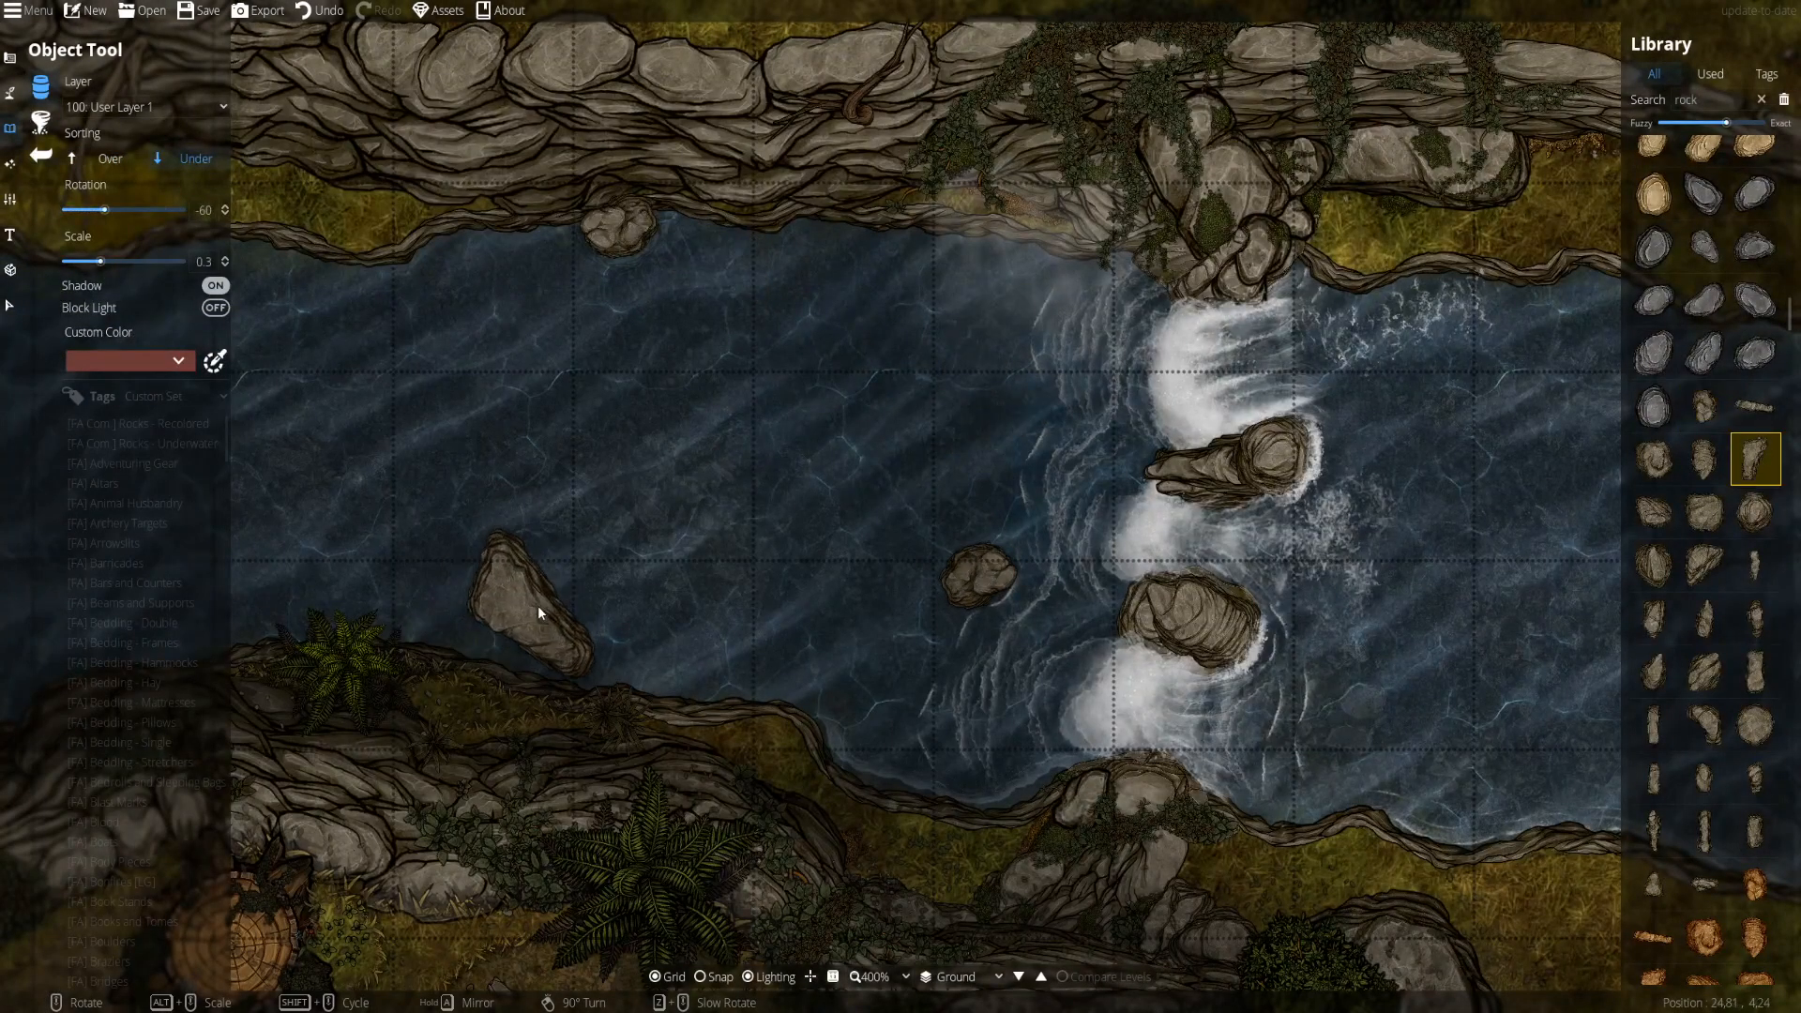
{"action": "left_click", "coordinate": [1755, 724]}
{"action": "scroll", "coordinate": [678, 452], "scroll_direction": "up", "scroll_amount": 4}
{"action": "scroll", "coordinate": [677, 453], "scroll_direction": "down", "scroll_amount": 5}
{"action": "left_click_drag", "start_coordinate": [677, 452], "coordinate": [1061, 437]}
{"action": "left_click_drag", "start_coordinate": [1455, 378], "coordinate": [957, 403]}
{"action": "scroll", "coordinate": [957, 403], "scroll_direction": "down", "scroll_amount": 2}
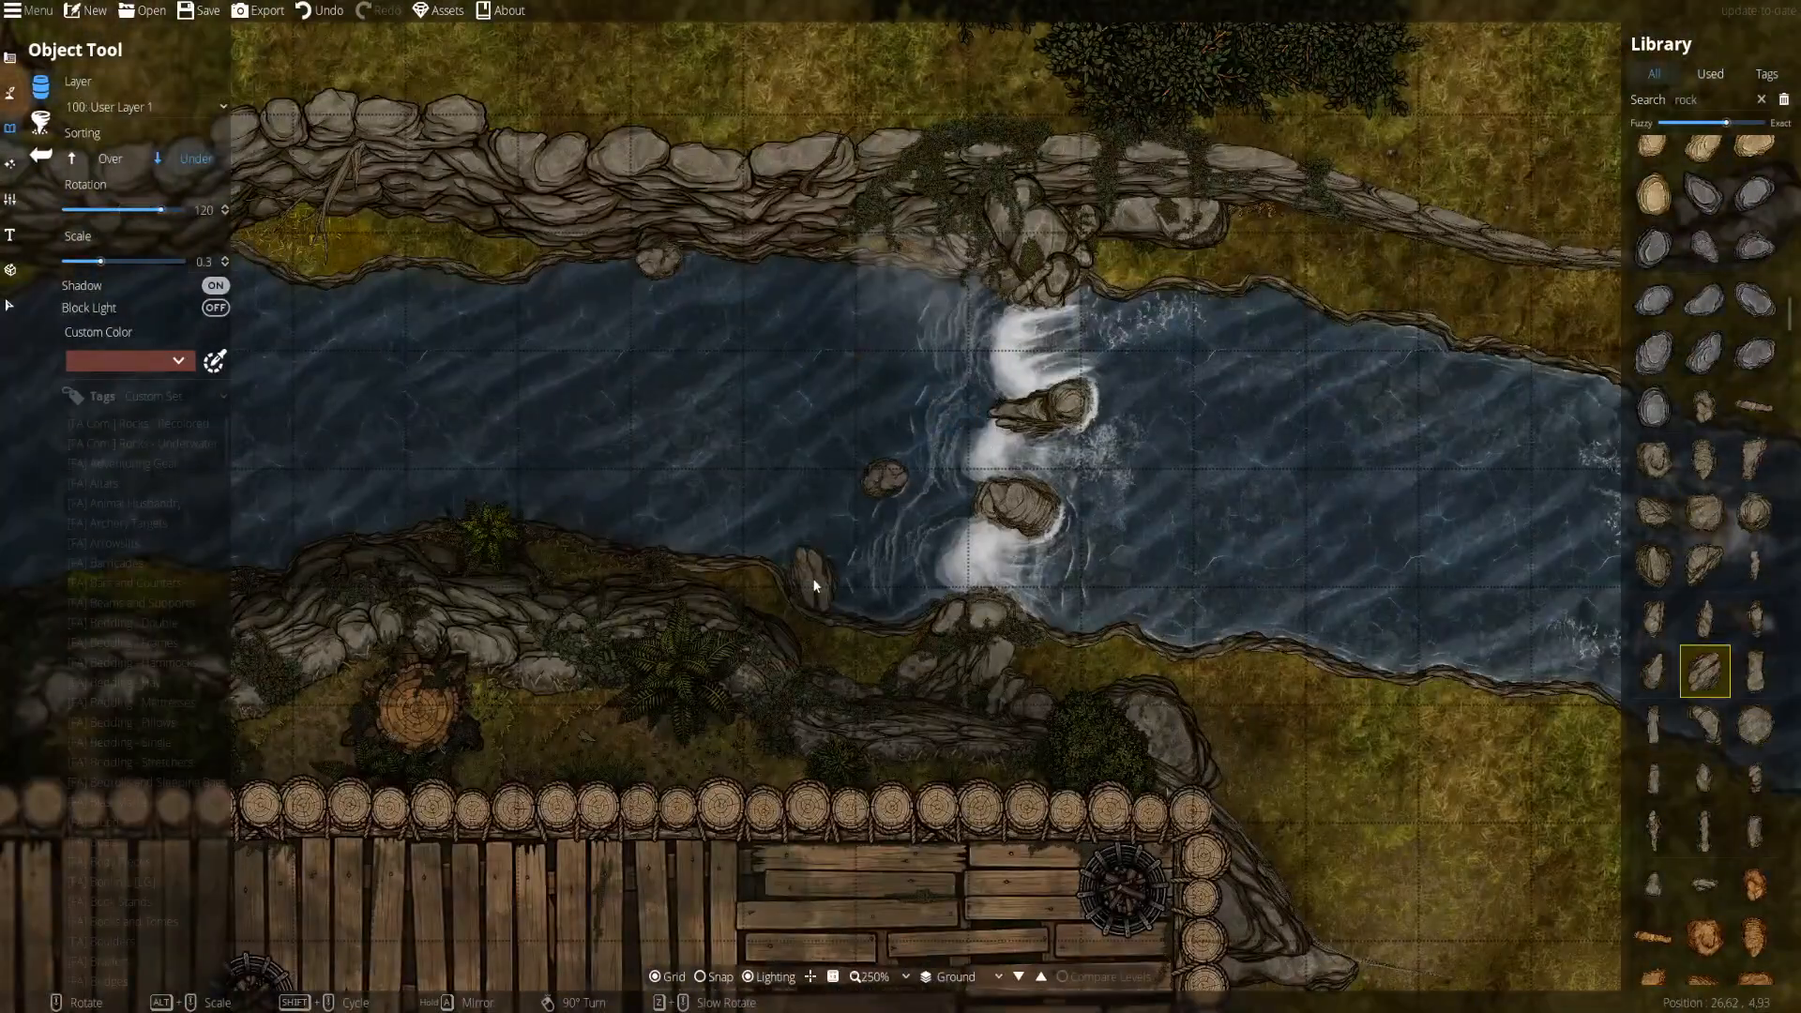
{"action": "scroll", "coordinate": [1270, 507], "scroll_direction": "up", "scroll_amount": 3}
{"action": "left_click_drag", "start_coordinate": [1270, 507], "coordinate": [930, 452]}
{"action": "scroll", "coordinate": [790, 623], "scroll_direction": "up", "scroll_amount": 10}
{"action": "left_click", "coordinate": [790, 623]}
{"action": "scroll", "coordinate": [1174, 334], "scroll_direction": "down", "scroll_amount": 10}
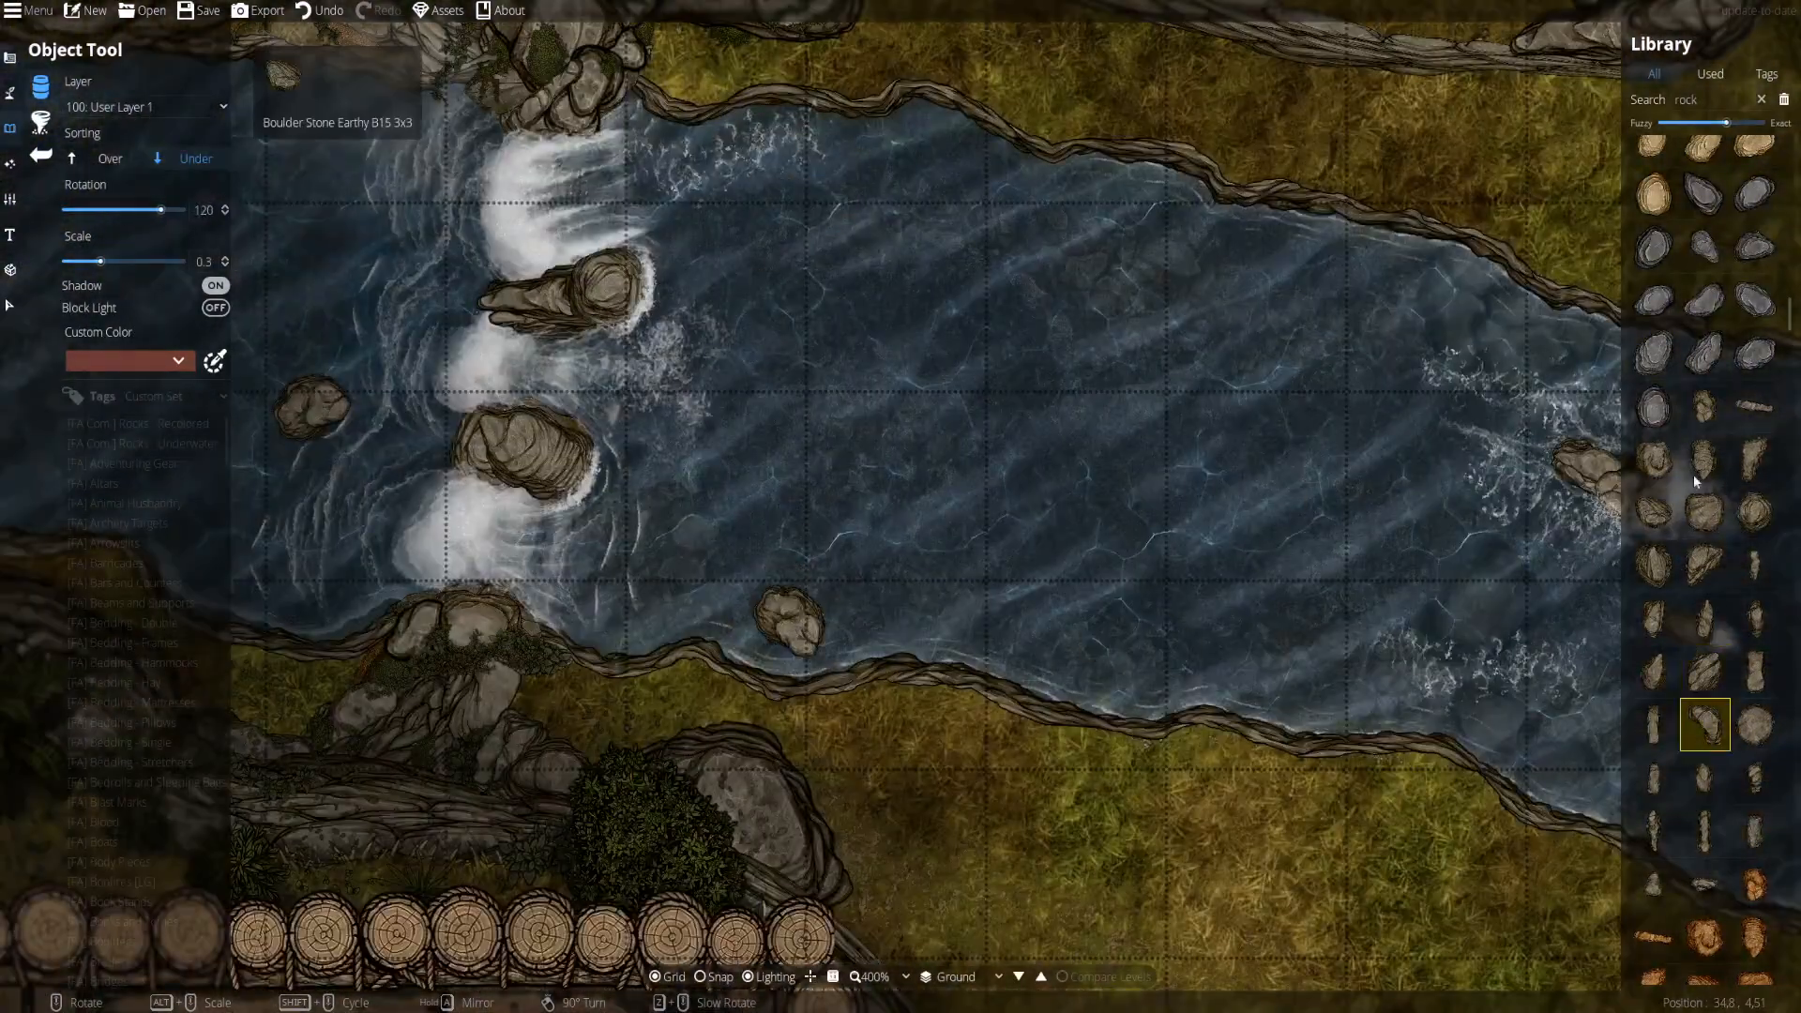
- Search the library for pebbles and choose a pebble piece
{"action": "scroll", "coordinate": [1723, 197], "scroll_direction": "down", "scroll_amount": 8}
{"action": "double_click", "coordinate": [1696, 100]}
{"action": "type", "text": "pebbles"}
{"action": "left_click", "coordinate": [1705, 215]}
{"action": "scroll", "coordinate": [1688, 554], "scroll_direction": "up", "scroll_amount": 8}
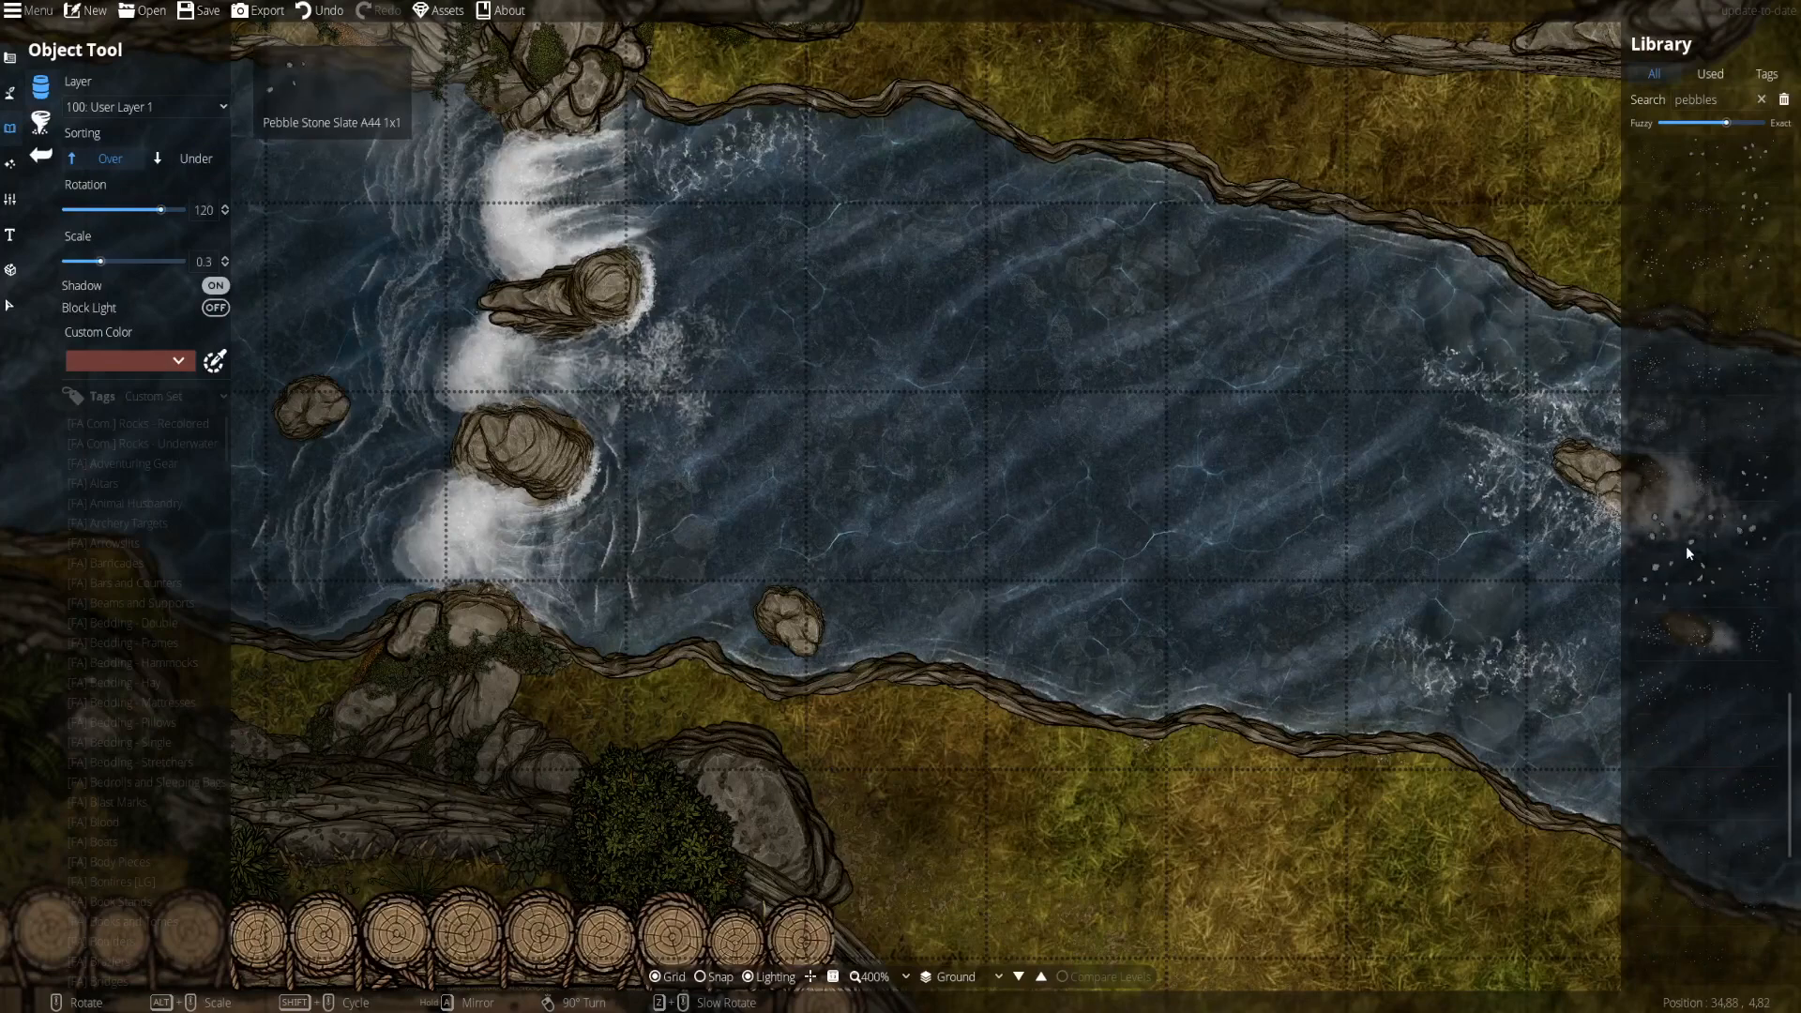
{"action": "left_click", "coordinate": [1755, 349]}
- Place pebbles on the grass below the cliff on -100: Below Water at 0.3 scale, sorted Under, with shadow off
{"action": "left_click_drag", "start_coordinate": [666, 97], "coordinate": [704, 518]}
{"action": "scroll", "coordinate": [808, 222], "scroll_direction": "up", "scroll_amount": 4}
{"action": "scroll", "coordinate": [746, 208], "scroll_direction": "up", "scroll_amount": 5}
{"action": "left_click", "coordinate": [145, 107]}
{"action": "left_click", "coordinate": [119, 160]}
{"action": "scroll", "coordinate": [1072, 254], "scroll_direction": "up", "scroll_amount": 5}
{"action": "left_click", "coordinate": [1093, 236]}
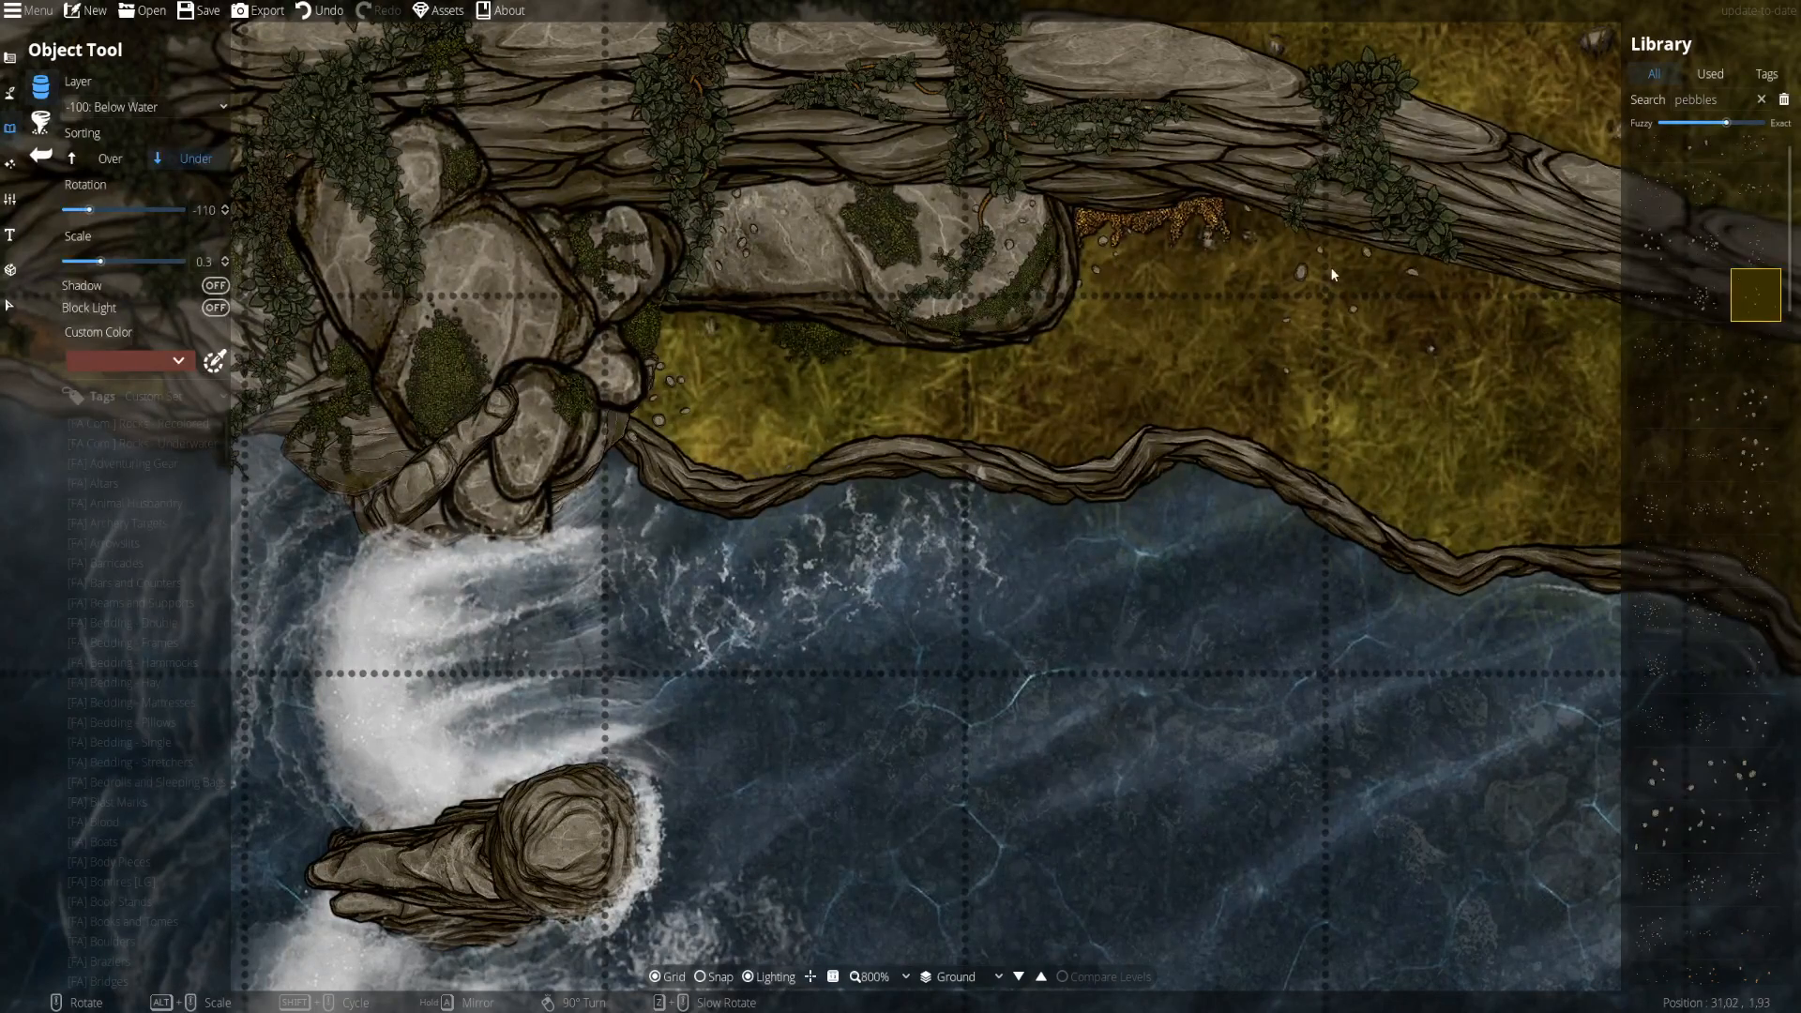
- Place pebbles on the lower waterfall boulder on 200: User Layer 2 at 0.3 scale and -110 rotation, sorted Over
{"action": "scroll", "coordinate": [1321, 622], "scroll_direction": "down", "scroll_amount": 4}
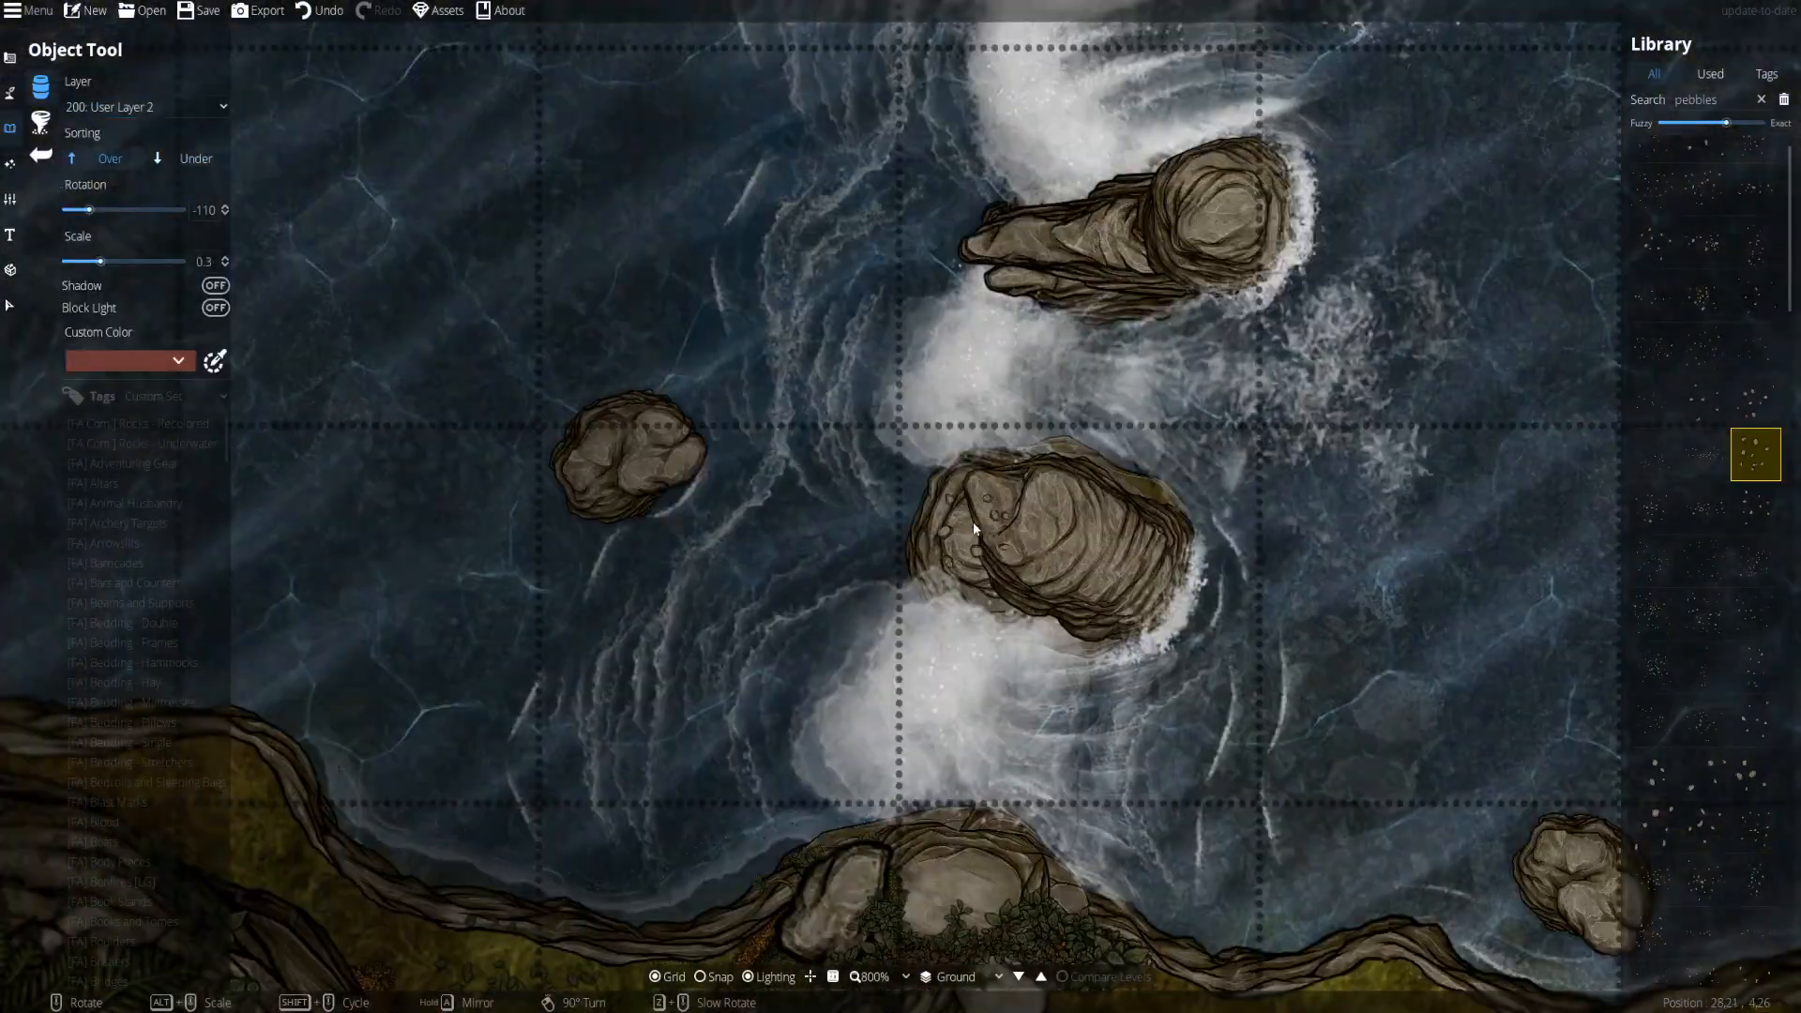
{"action": "left_click", "coordinate": [991, 516]}
{"action": "key", "text": "s"}
{"action": "key", "text": "o"}
- Choose another piece from the pebbles search and set the layer to 100: User Layer 1
{"action": "left_click", "coordinate": [1717, 99]}
{"action": "key", "text": "Return"}
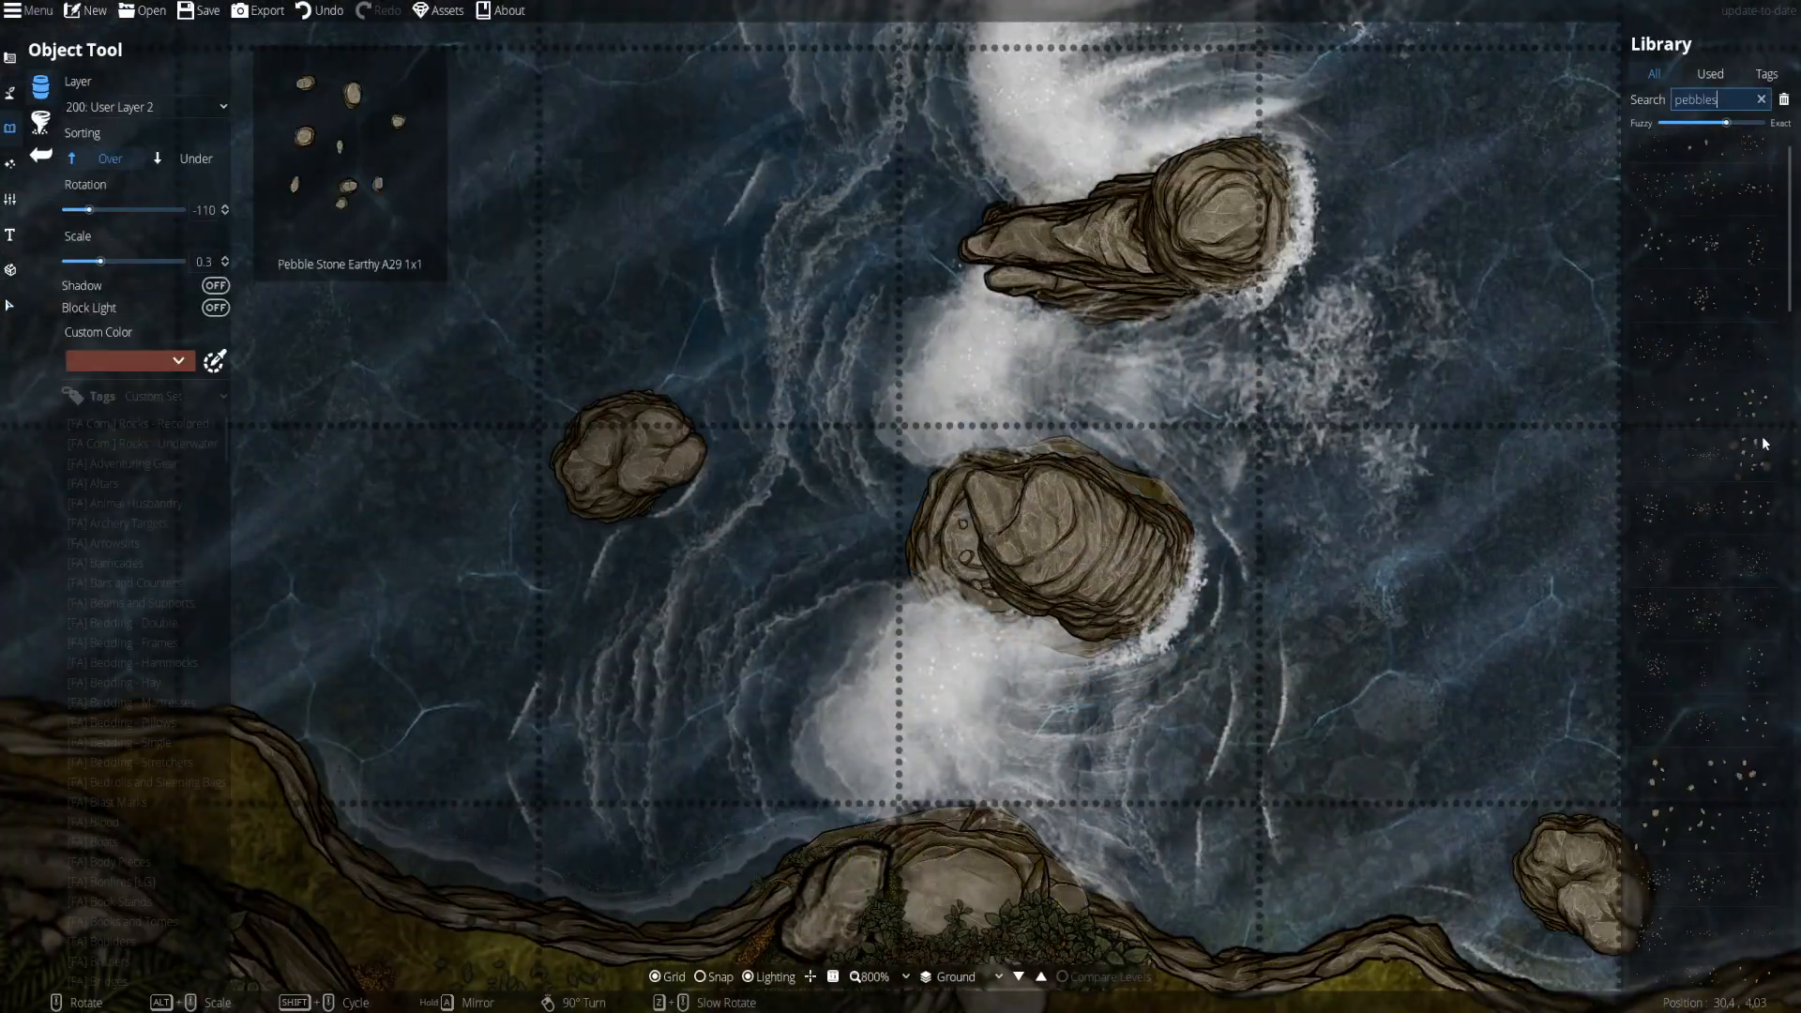
{"action": "left_click", "coordinate": [1705, 147]}
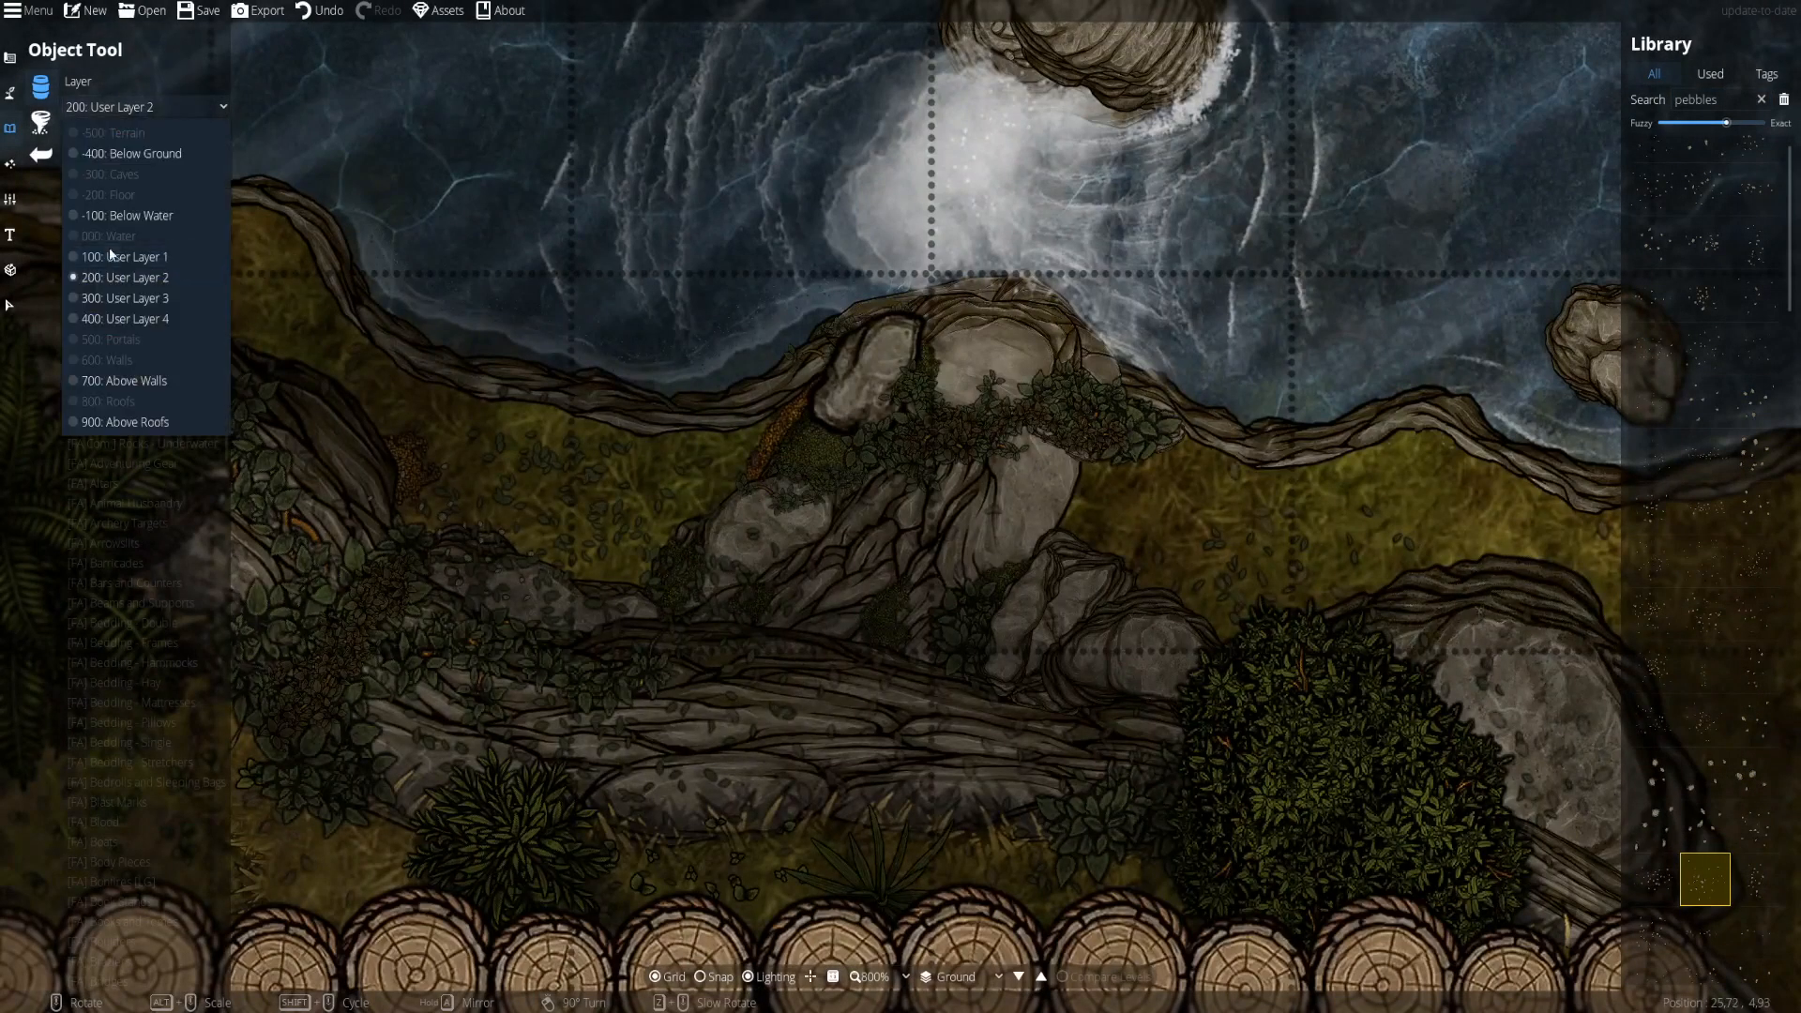
{"action": "left_click", "coordinate": [108, 248]}
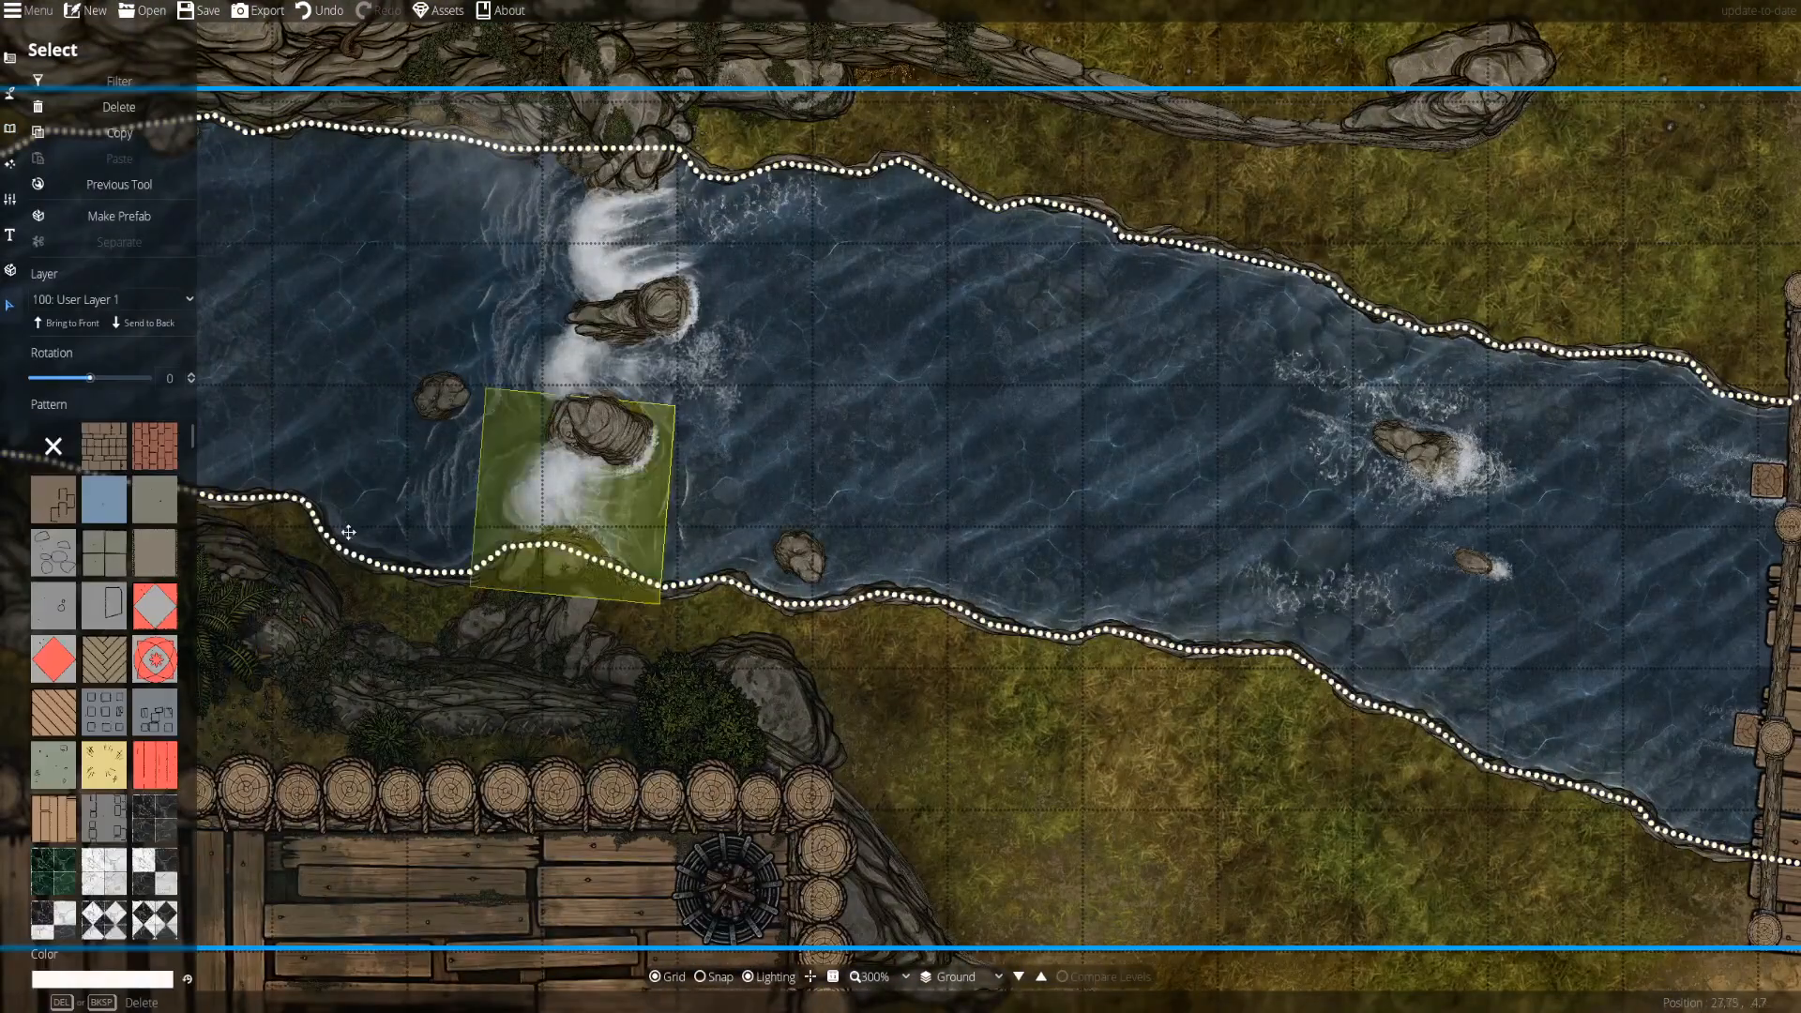
- Place submerged rocks from the rock search in the river downstream of the waterfalls on layer -100: Below Water
{"action": "left_click", "coordinate": [9, 129]}
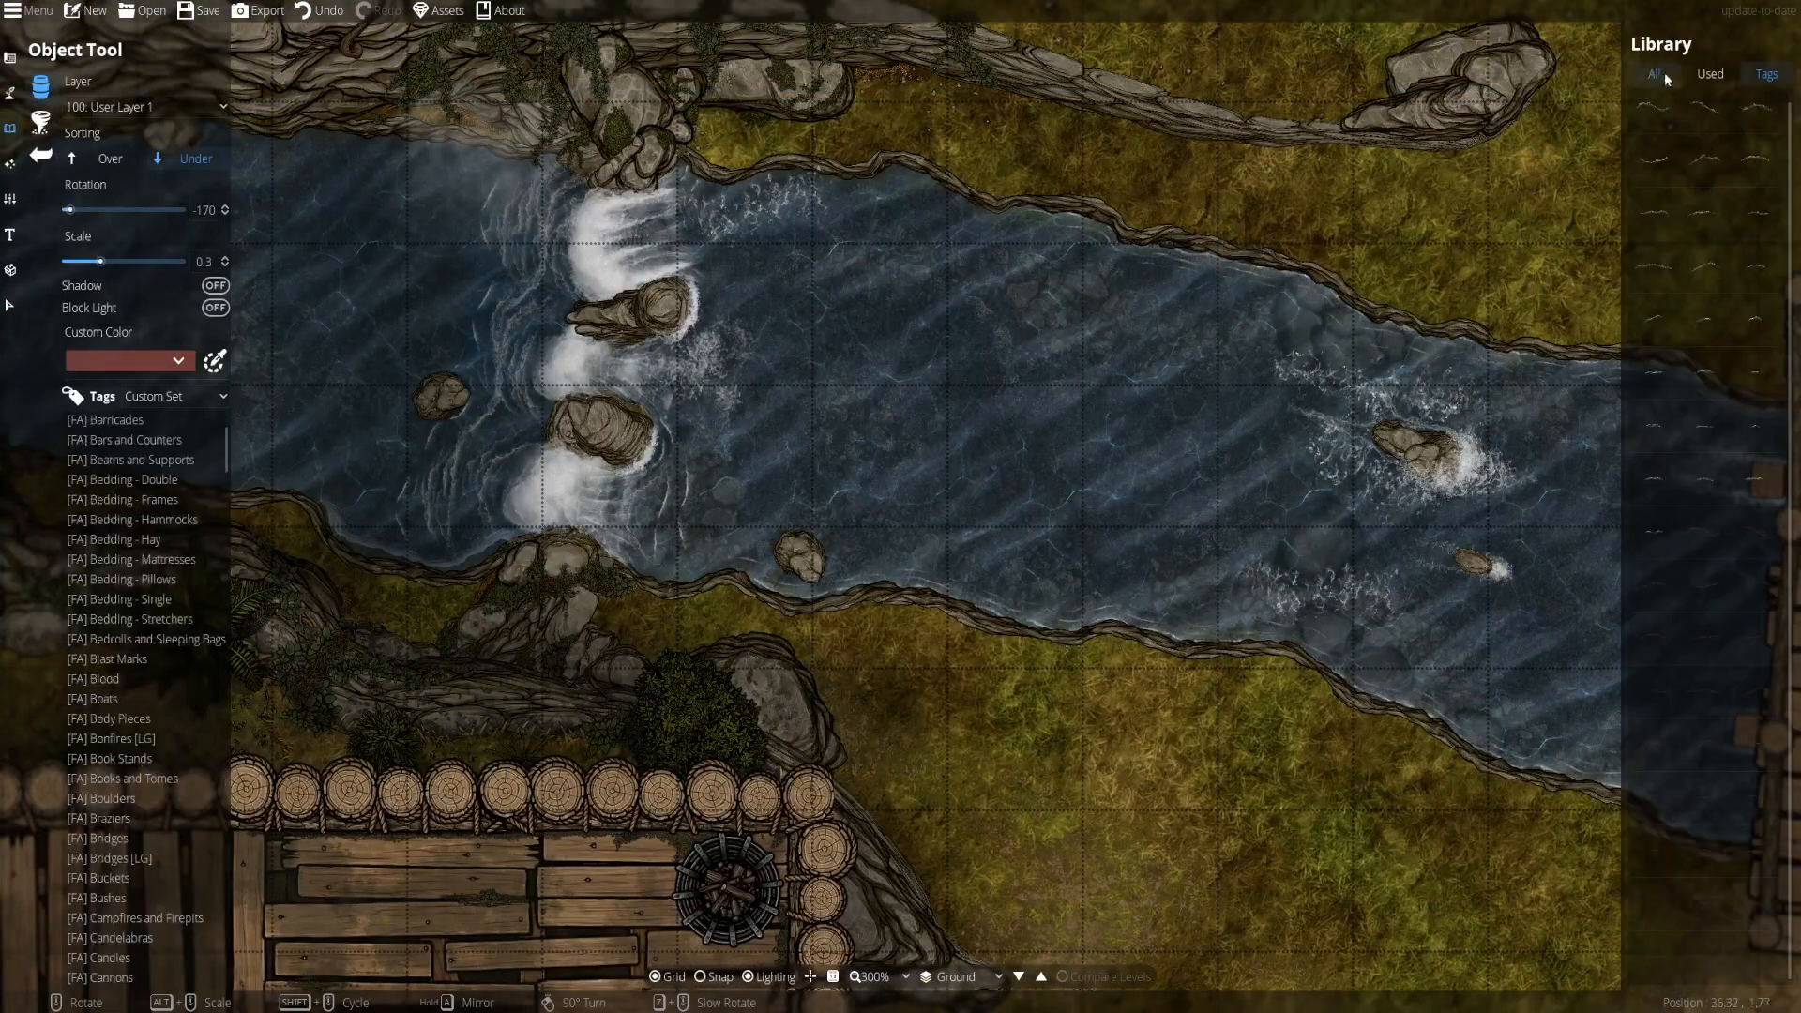
{"action": "left_click", "coordinate": [125, 962]}
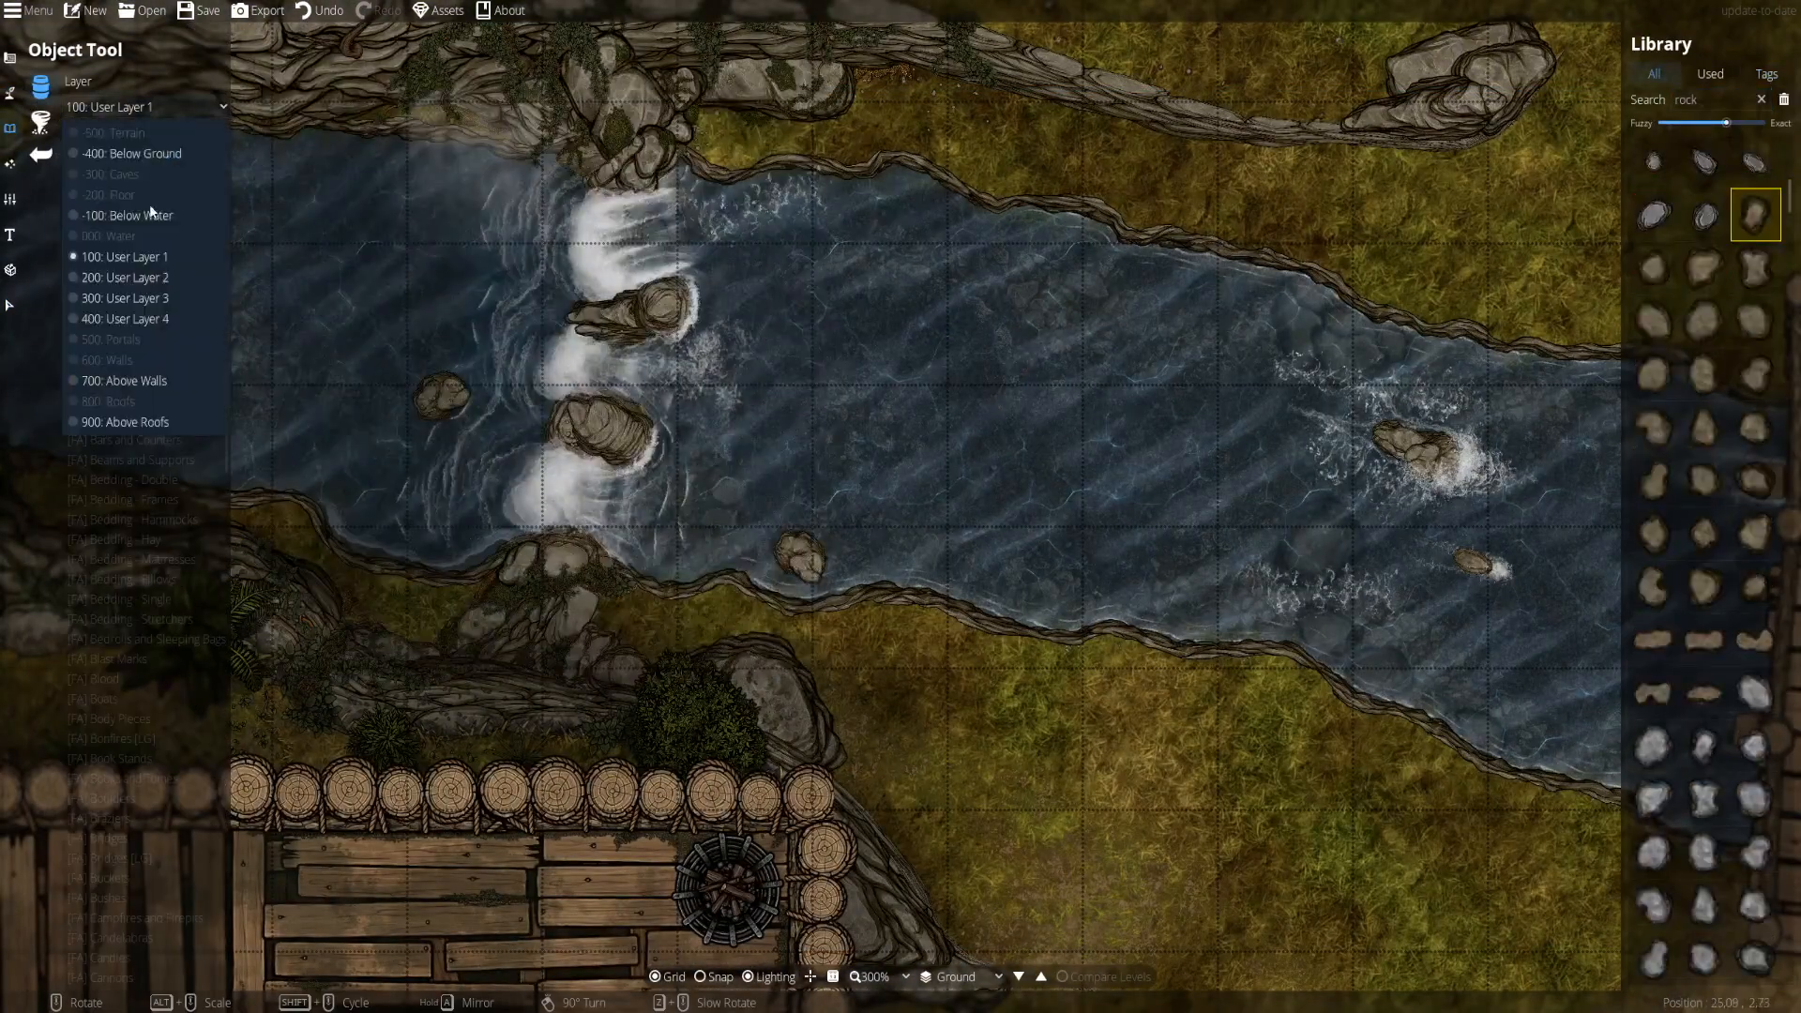
{"action": "left_click", "coordinate": [108, 199]}
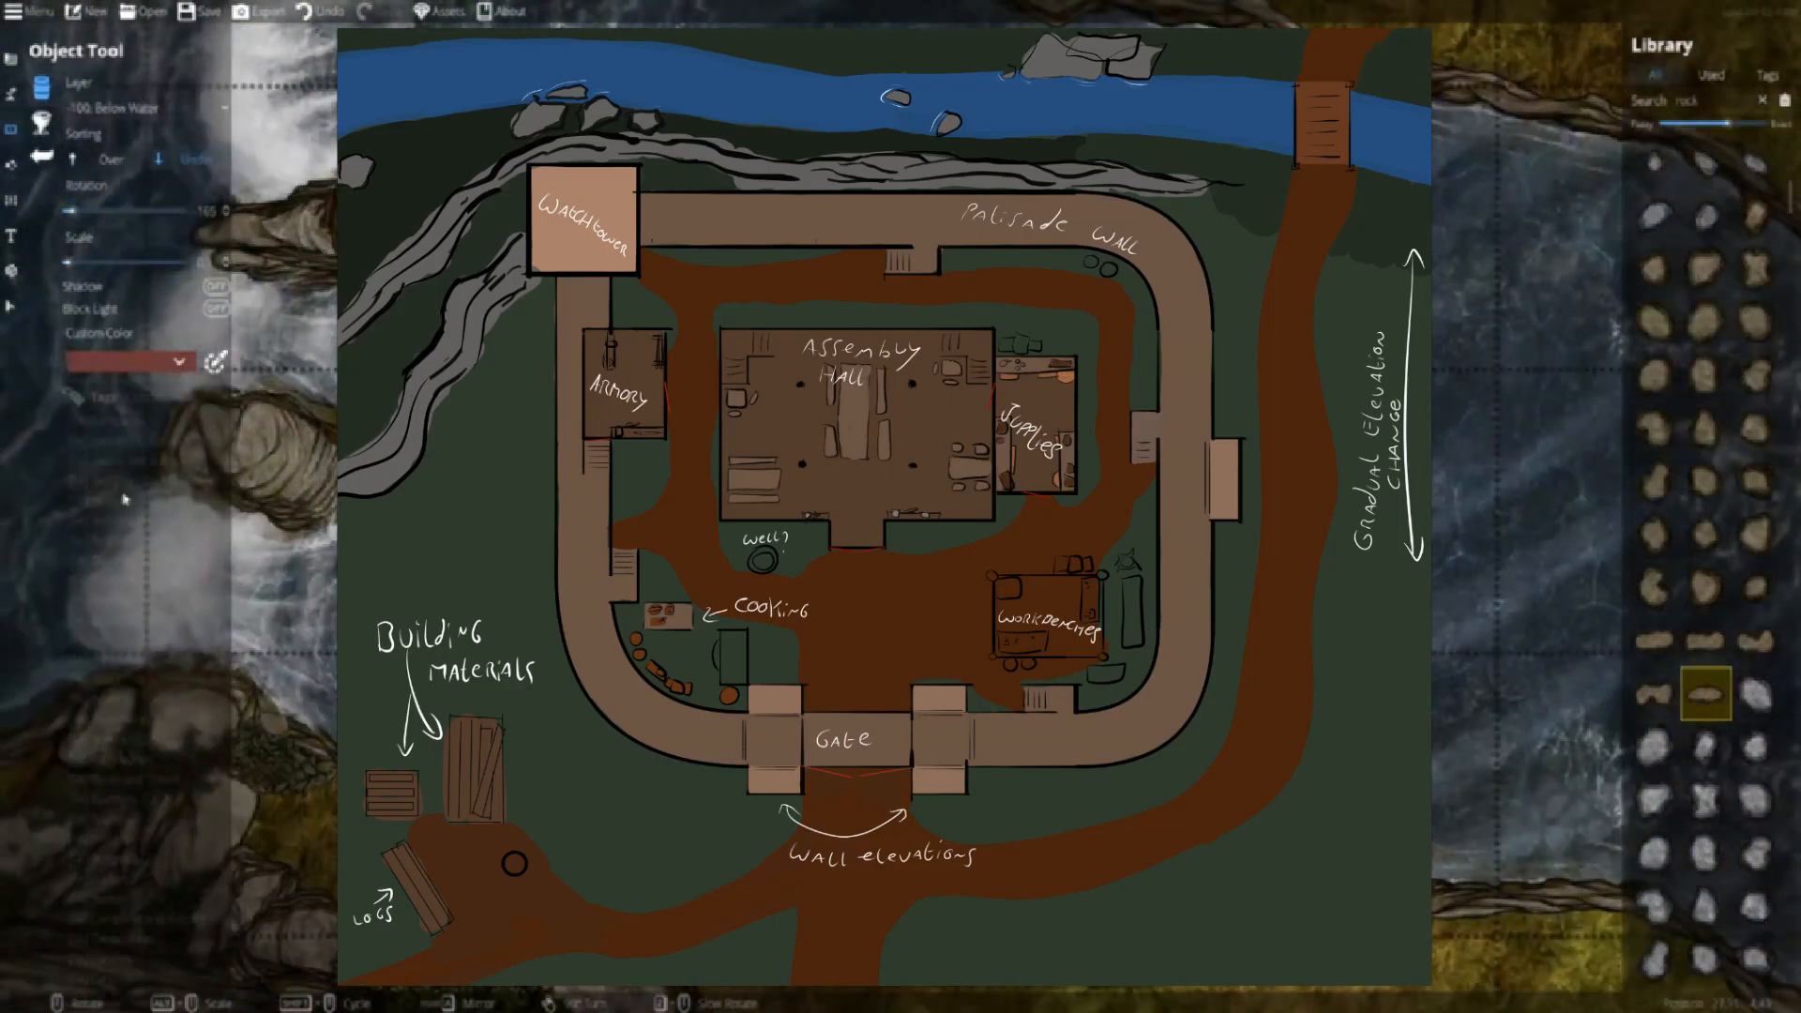
- Switch the object library to the [FA] Water - Foam set
{"action": "left_click", "coordinate": [122, 759]}
{"action": "scroll", "coordinate": [122, 750], "scroll_direction": "down", "scroll_amount": 5}
{"action": "left_click", "coordinate": [121, 675]}
{"action": "scroll", "coordinate": [140, 713], "scroll_direction": "down", "scroll_amount": 15}
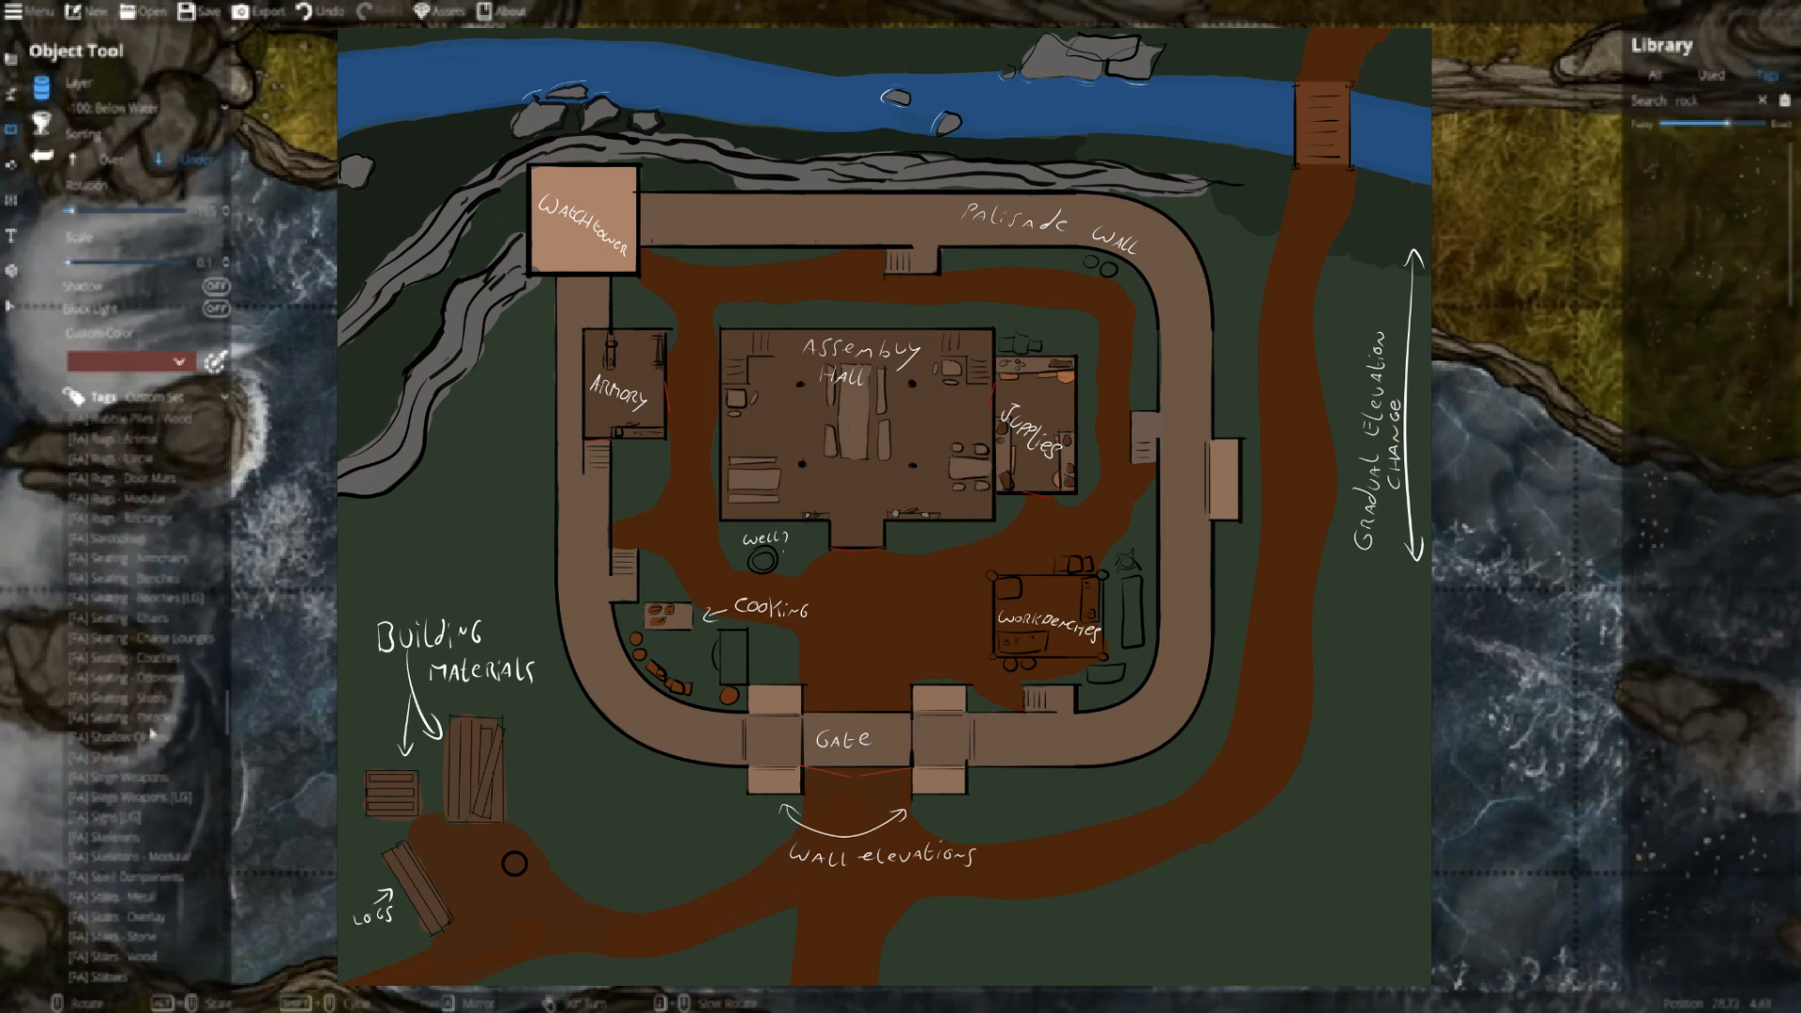
{"action": "left_click", "coordinate": [141, 624]}
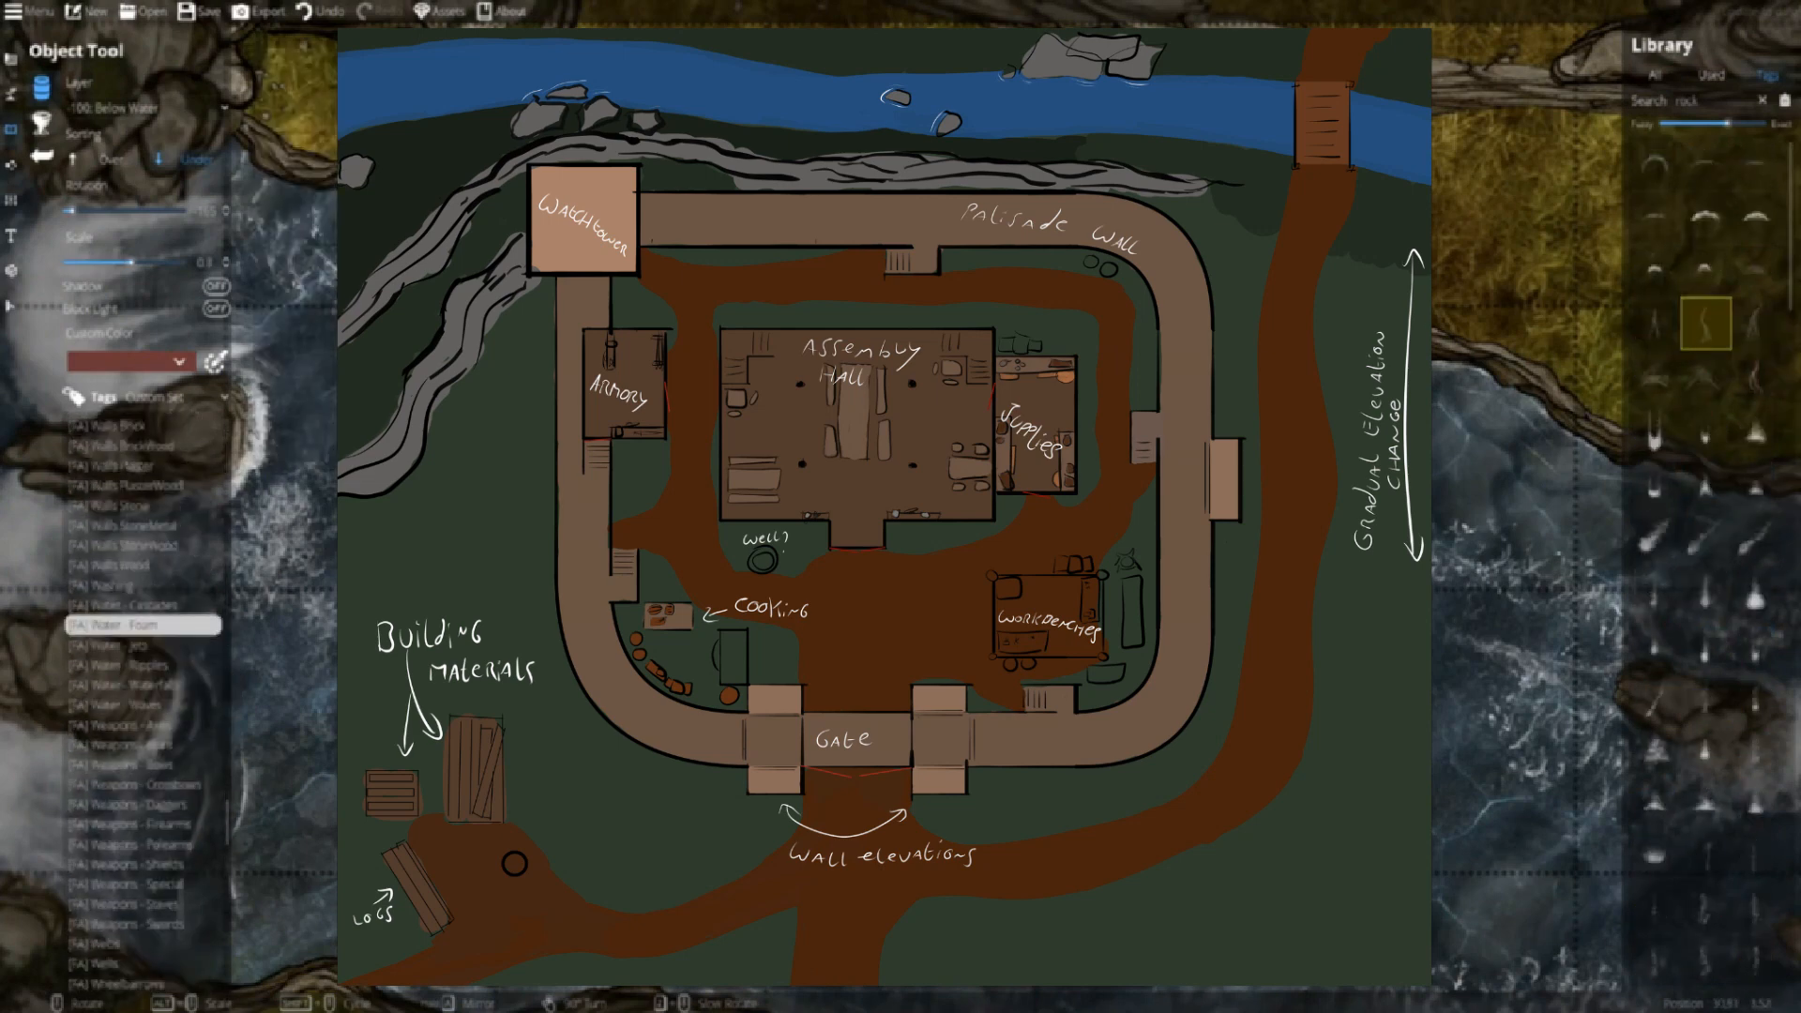
- Undo the last placement and lay a curved foam streak beside the submerged rock near the upper bank
{"action": "scroll", "coordinate": [1619, 281], "scroll_direction": "up", "scroll_amount": 1}
{"action": "key", "text": "ctrl+z"}
{"action": "left_click", "coordinate": [1754, 268]}
{"action": "scroll", "coordinate": [676, 235], "scroll_direction": "down", "scroll_amount": 10}
{"action": "left_click", "coordinate": [1704, 535]}
{"action": "left_click", "coordinate": [1654, 216]}
{"action": "scroll", "coordinate": [975, 348], "scroll_direction": "down", "scroll_amount": 1}
{"action": "left_click", "coordinate": [997, 346]}
{"action": "scroll", "coordinate": [1776, 212], "scroll_direction": "down", "scroll_amount": 3}
- Place foam patches downstream of the upper waterfall and over the nearest submerged rock at 0.7 scale, sorted Under
{"action": "left_click", "coordinate": [1704, 643]}
{"action": "scroll", "coordinate": [673, 421], "scroll_direction": "up", "scroll_amount": 7}
{"action": "left_click", "coordinate": [614, 246]}
{"action": "scroll", "coordinate": [1708, 770], "scroll_direction": "up", "scroll_amount": 2}
{"action": "left_click", "coordinate": [1756, 644]}
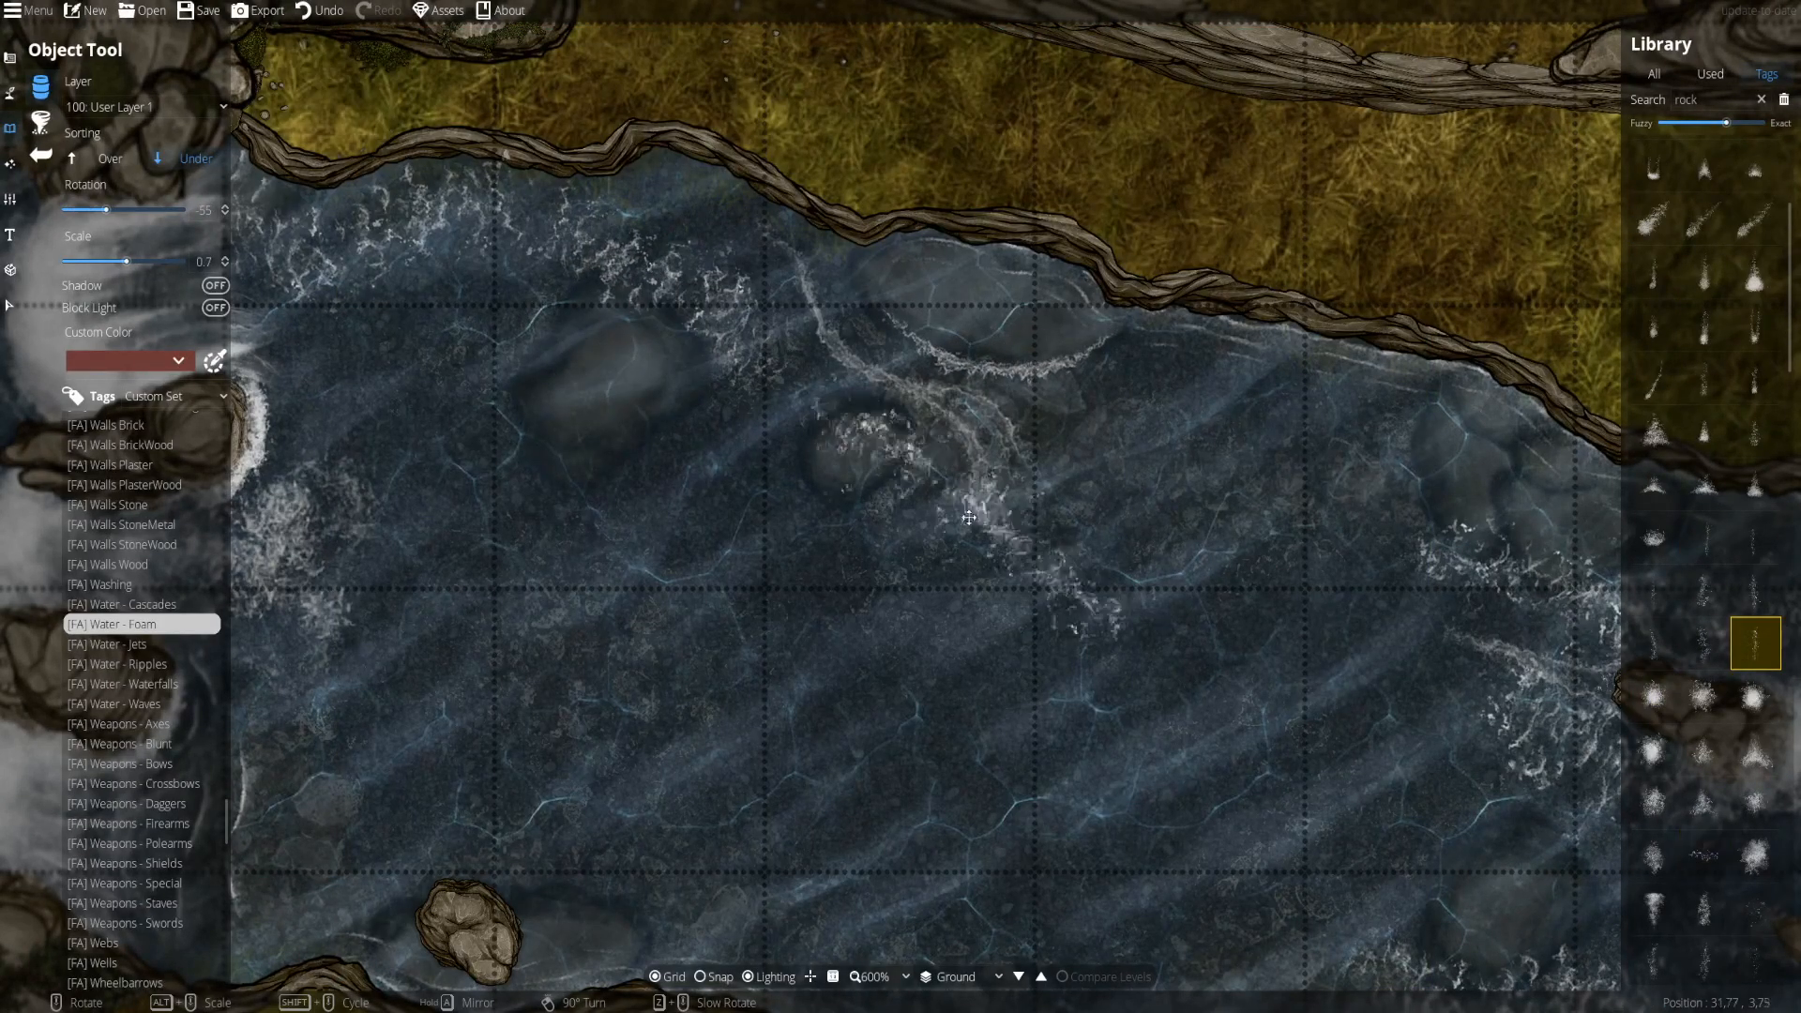
{"action": "scroll", "coordinate": [1755, 619], "scroll_direction": "down", "scroll_amount": 2}
{"action": "left_click", "coordinate": [605, 383]}
- Try foam arcs and splashes from the [FA] Water - Foam set over the upper bank's submerged rock at 0.7 scale
{"action": "left_click", "coordinate": [1654, 325]}
{"action": "scroll", "coordinate": [924, 328], "scroll_direction": "down", "scroll_amount": 8}
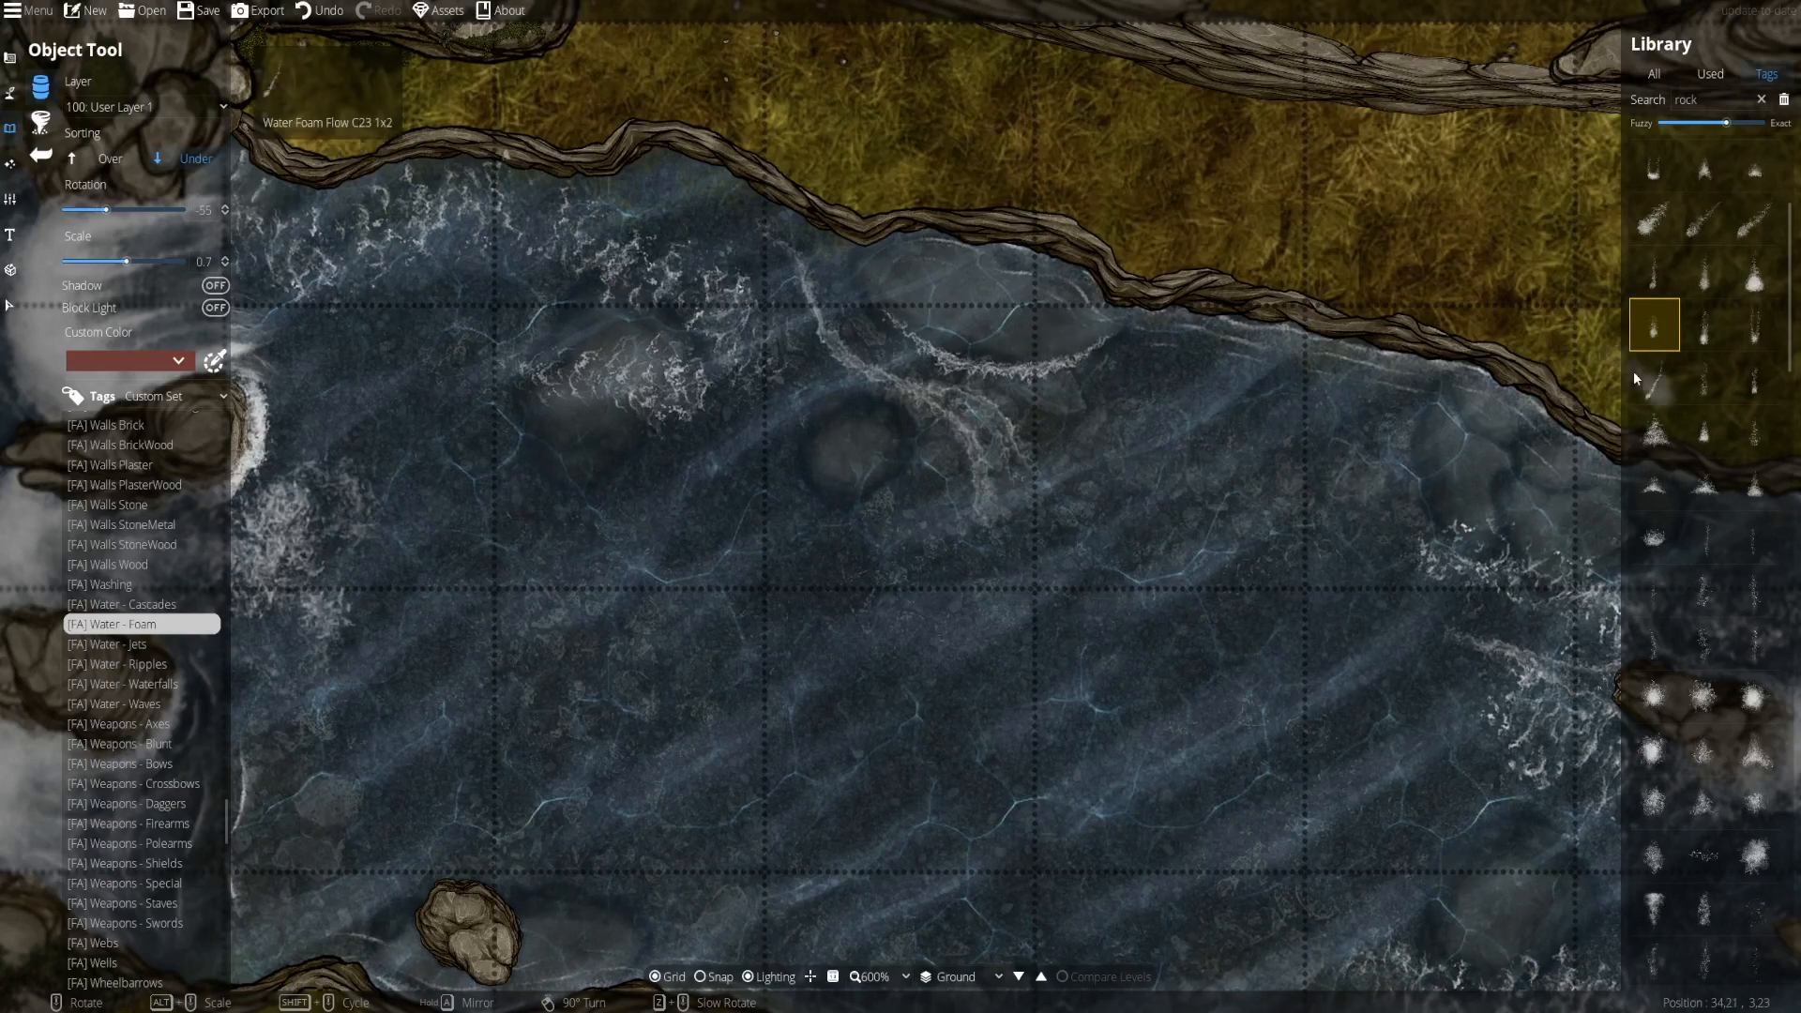
{"action": "scroll", "coordinate": [1736, 187], "scroll_direction": "up", "scroll_amount": 2}
{"action": "left_click", "coordinate": [1756, 164]}
{"action": "left_click", "coordinate": [1767, 73]}
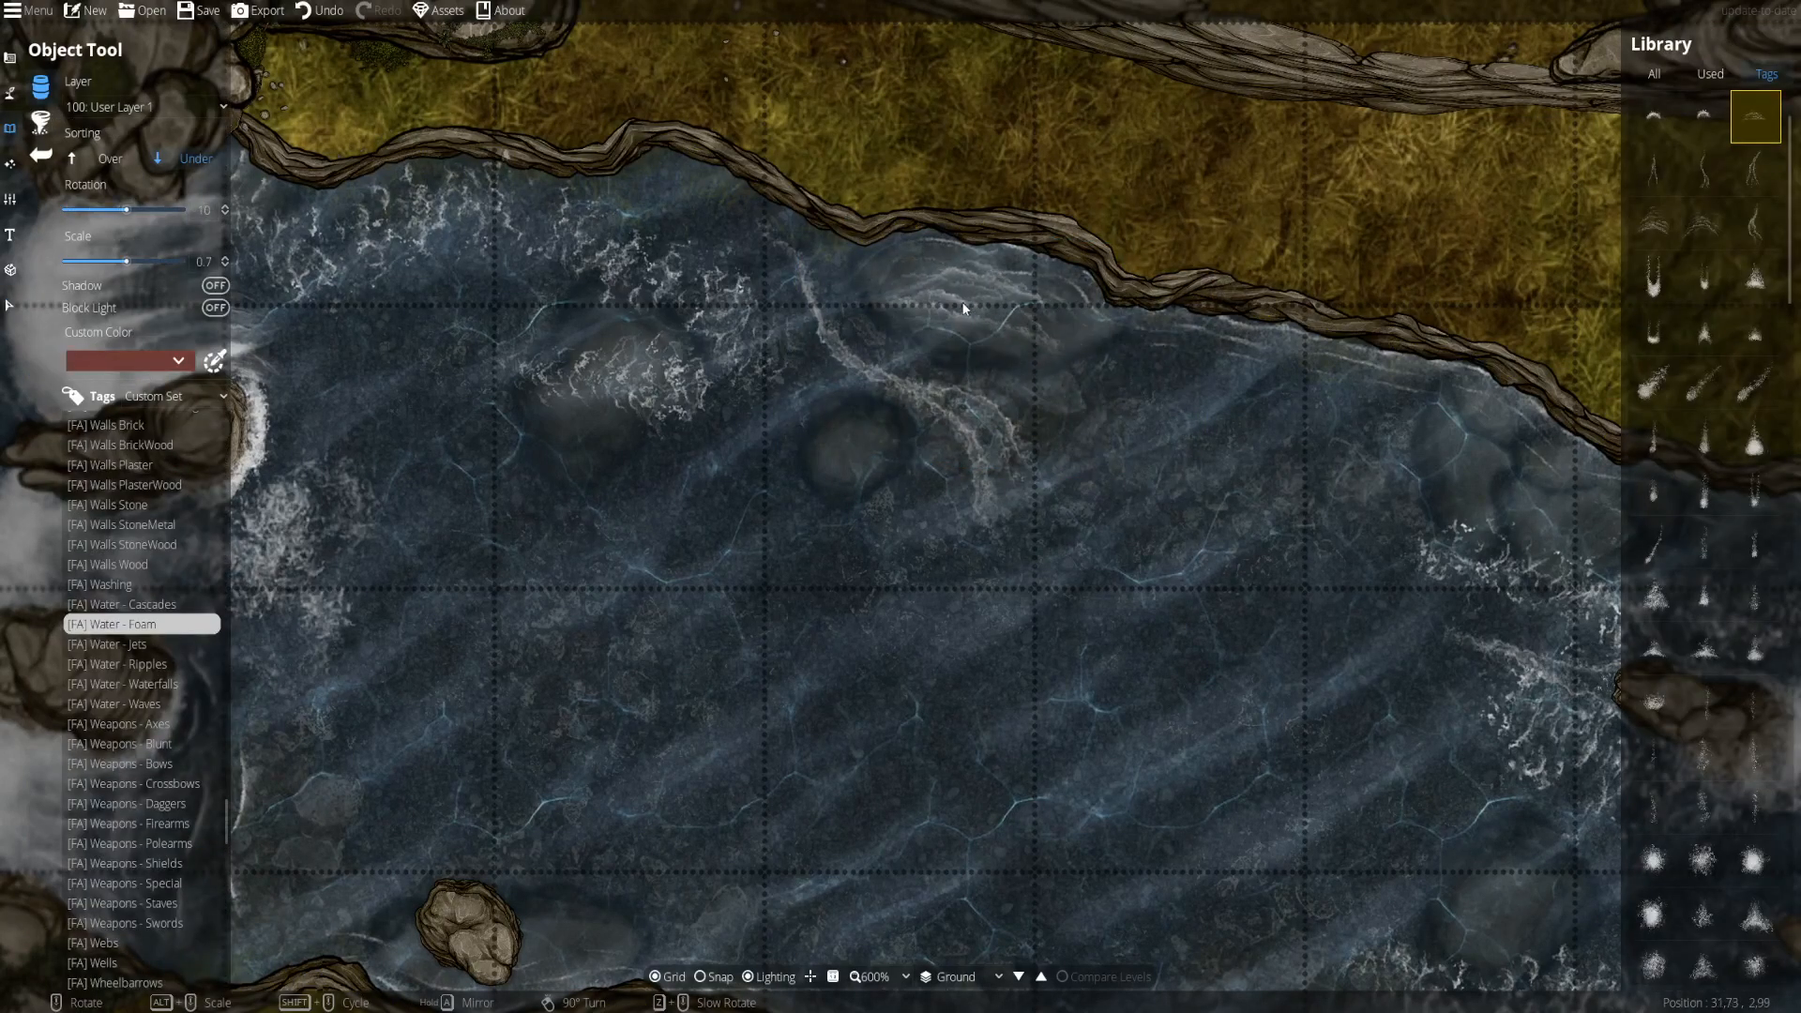
{"action": "scroll", "coordinate": [1032, 361], "scroll_direction": "up", "scroll_amount": 2}
{"action": "left_click", "coordinate": [1654, 222]}
{"action": "left_click", "coordinate": [1705, 329]}
{"action": "left_click", "coordinate": [1705, 647]}
{"action": "scroll", "coordinate": [1055, 323], "scroll_direction": "down", "scroll_amount": 2}
{"action": "key", "text": "ctrl+z"}
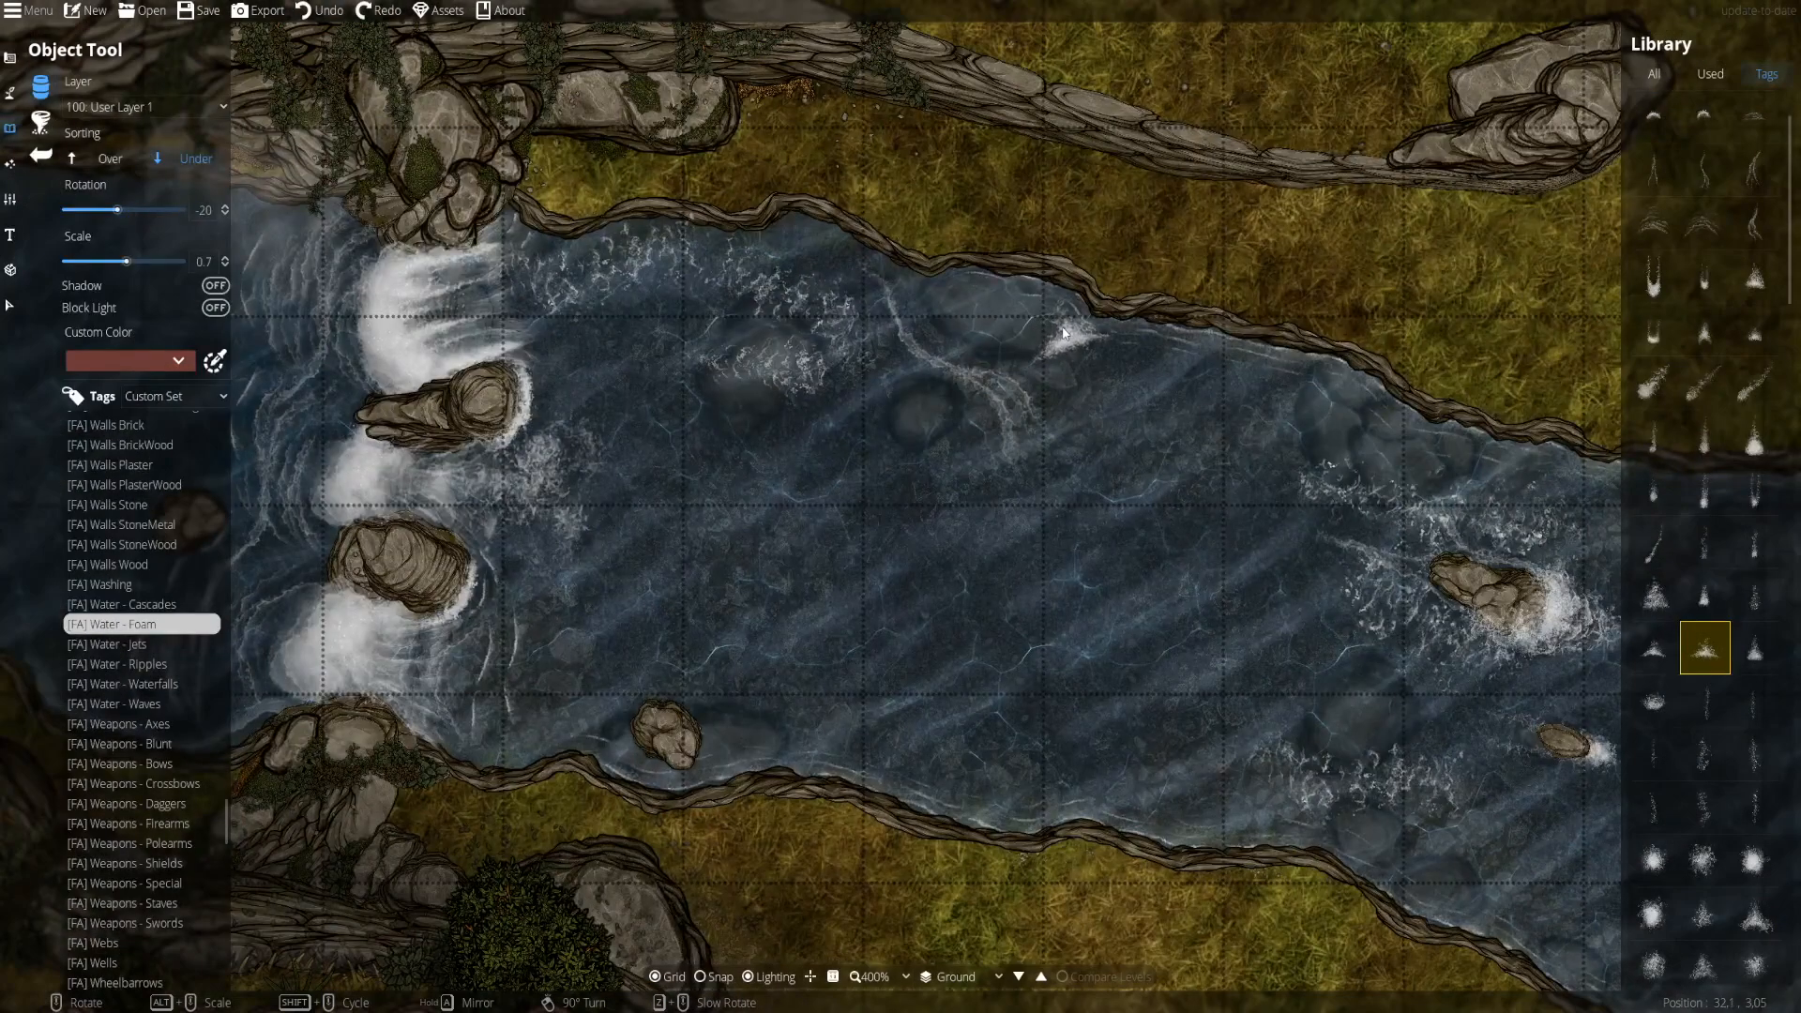
- Place a foam splash beside the upper bank's submerged rock and a foam streak below the upper waterfall at 0.7 scale, sorted Under
{"action": "scroll", "coordinate": [1055, 324], "scroll_direction": "up", "scroll_amount": 3}
{"action": "left_click", "coordinate": [1069, 342]}
{"action": "left_click", "coordinate": [1654, 541]}
{"action": "left_click_drag", "start_coordinate": [567, 455], "coordinate": [1087, 477]}
{"action": "scroll", "coordinate": [1079, 450], "scroll_direction": "down", "scroll_amount": 2}
{"action": "scroll", "coordinate": [973, 306], "scroll_direction": "down", "scroll_amount": 5}
{"action": "left_click", "coordinate": [970, 281]}
- Place foam patches upstream of the boulder near the lower bank at 0.7 scale, sorted Under
{"action": "left_click", "coordinate": [1654, 647]}
{"action": "scroll", "coordinate": [816, 750], "scroll_direction": "up", "scroll_amount": 4}
{"action": "left_click", "coordinate": [1705, 754]}
{"action": "left_click", "coordinate": [868, 817]}
{"action": "left_click", "coordinate": [1755, 806]}
{"action": "scroll", "coordinate": [727, 882], "scroll_direction": "up", "scroll_amount": 6}
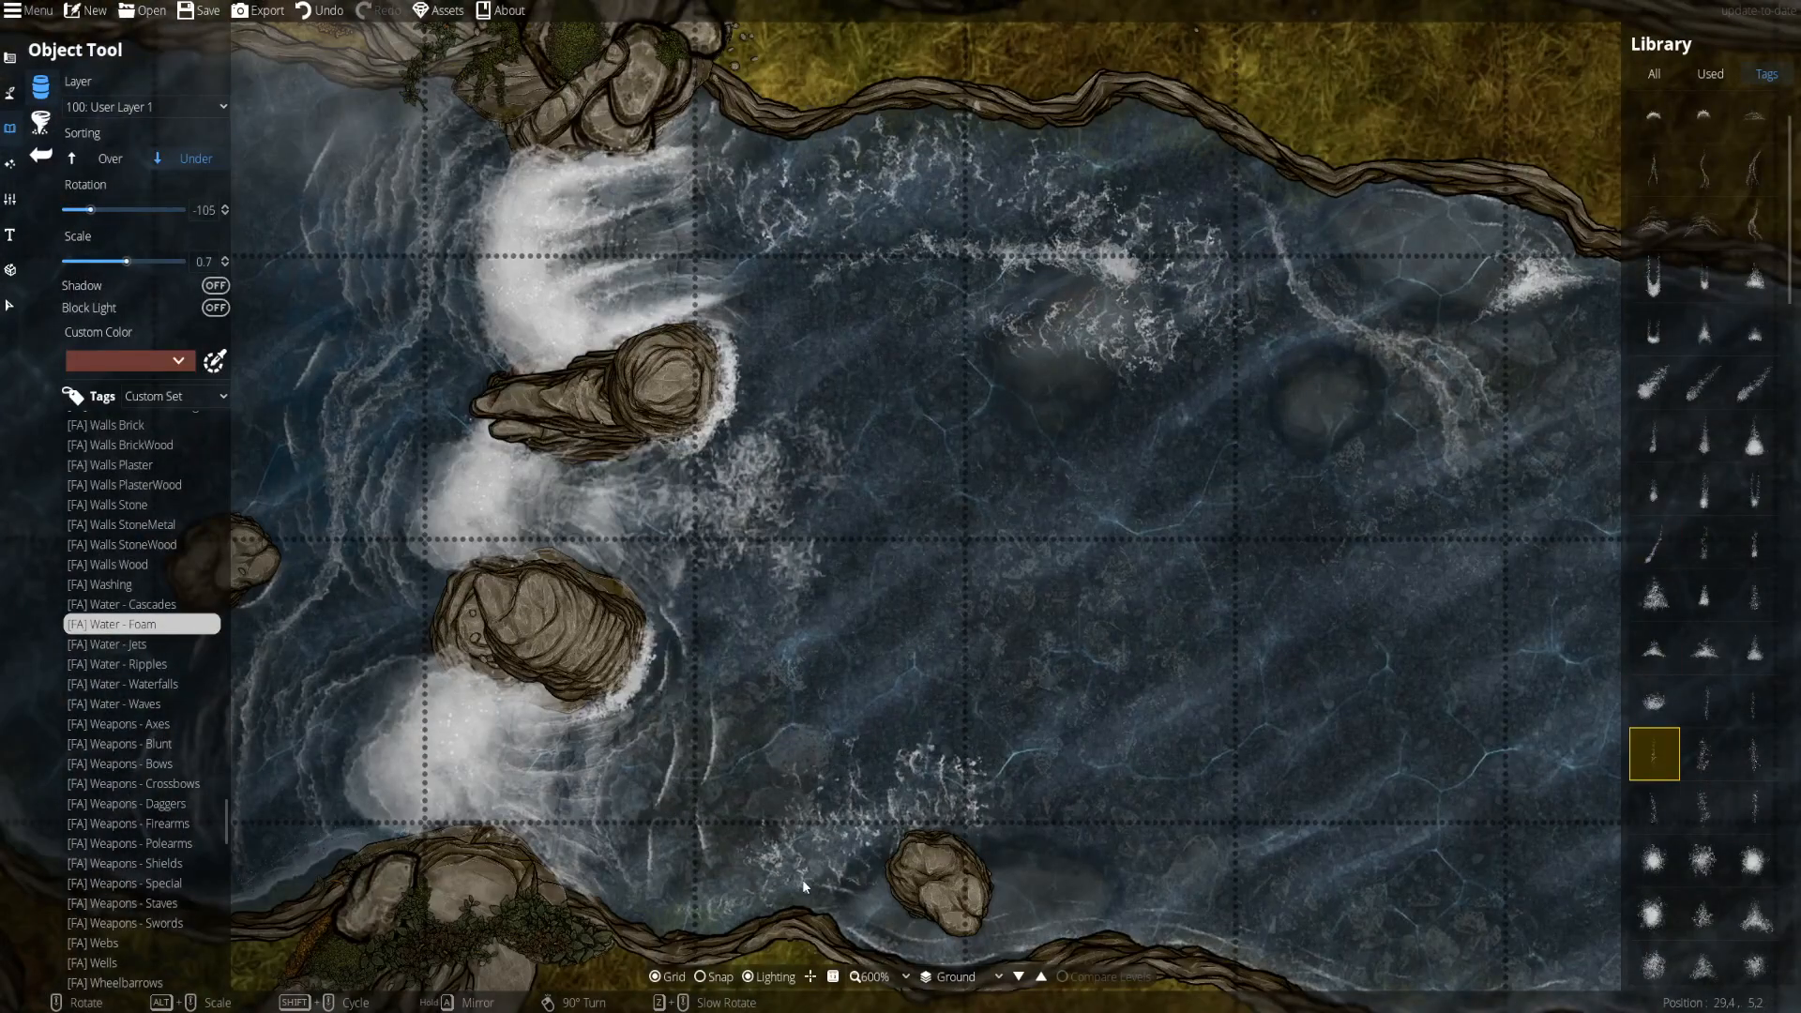
- Add a trailing foam streak and a small foam arc on the downstream side of the lower-bank boulder, sorted Under
{"action": "left_click_drag", "start_coordinate": [1076, 704], "coordinate": [565, 502]}
{"action": "left_click", "coordinate": [1654, 117]}
{"action": "left_click_drag", "start_coordinate": [474, 684], "coordinate": [844, 615]}
{"action": "scroll", "coordinate": [844, 614], "scroll_direction": "up", "scroll_amount": 11}
{"action": "left_click", "coordinate": [856, 619]}
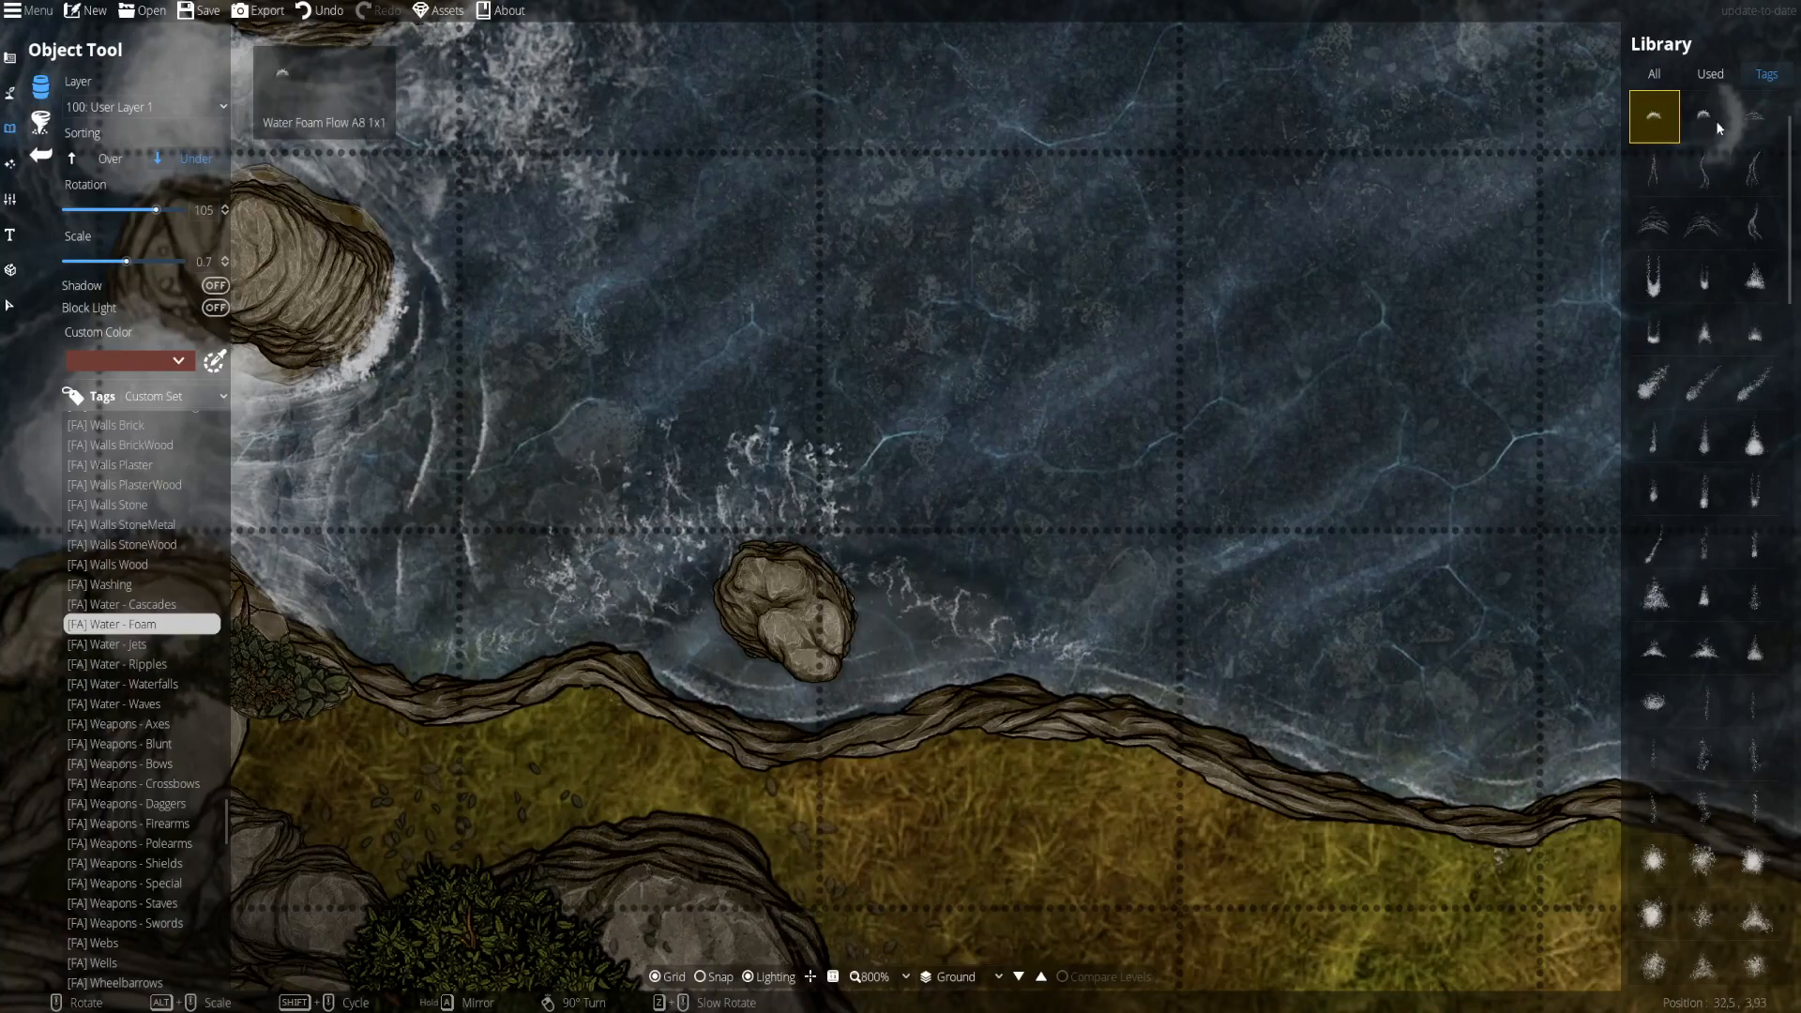
{"action": "left_click", "coordinate": [1654, 222]}
{"action": "scroll", "coordinate": [892, 645], "scroll_direction": "up", "scroll_amount": 6}
- Place a large foam patch in midstream, upstream of the two boulders before the bridge, at scale 1, sorted Over
{"action": "left_click", "coordinate": [1754, 490]}
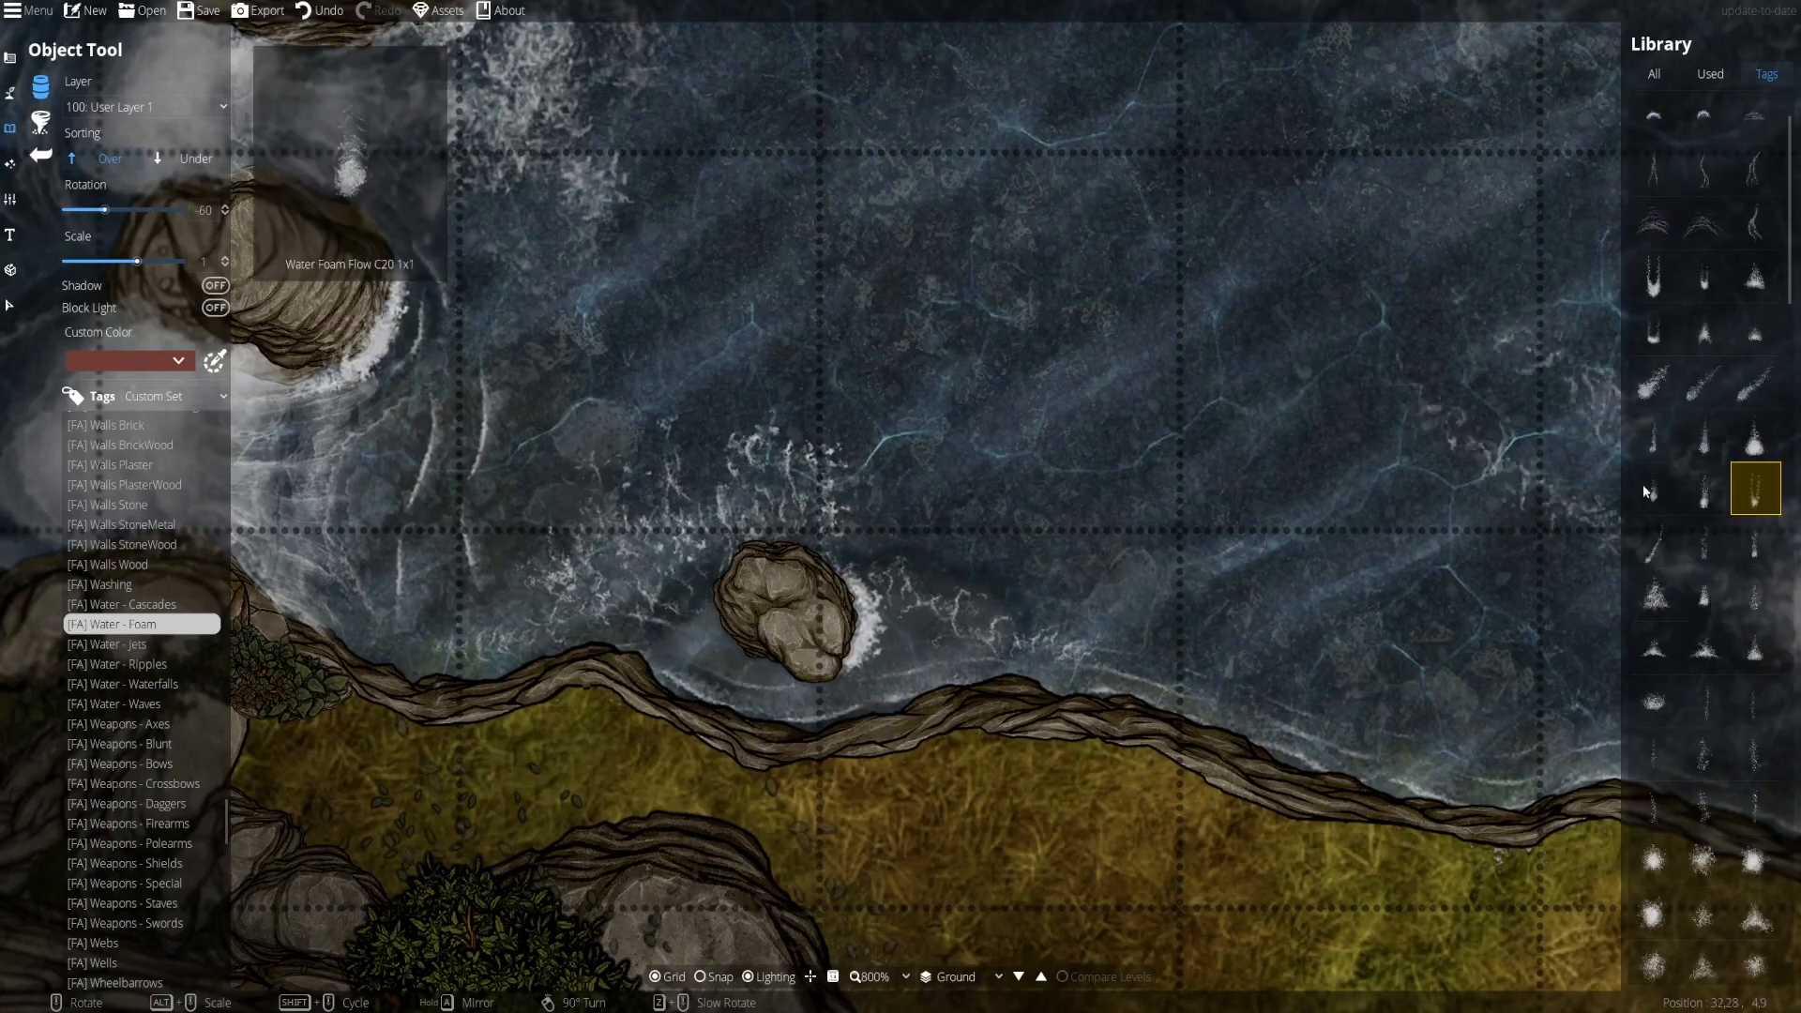
{"action": "left_click", "coordinate": [1654, 755]}
{"action": "scroll", "coordinate": [1689, 657], "scroll_direction": "down", "scroll_amount": 5}
{"action": "left_click", "coordinate": [1655, 728]}
{"action": "scroll", "coordinate": [1441, 595], "scroll_direction": "down", "scroll_amount": 4}
{"action": "left_click_drag", "start_coordinate": [1407, 329], "coordinate": [964, 517]}
{"action": "left_click_drag", "start_coordinate": [1616, 932], "coordinate": [1427, 714]}
{"action": "left_click", "coordinate": [847, 503]}
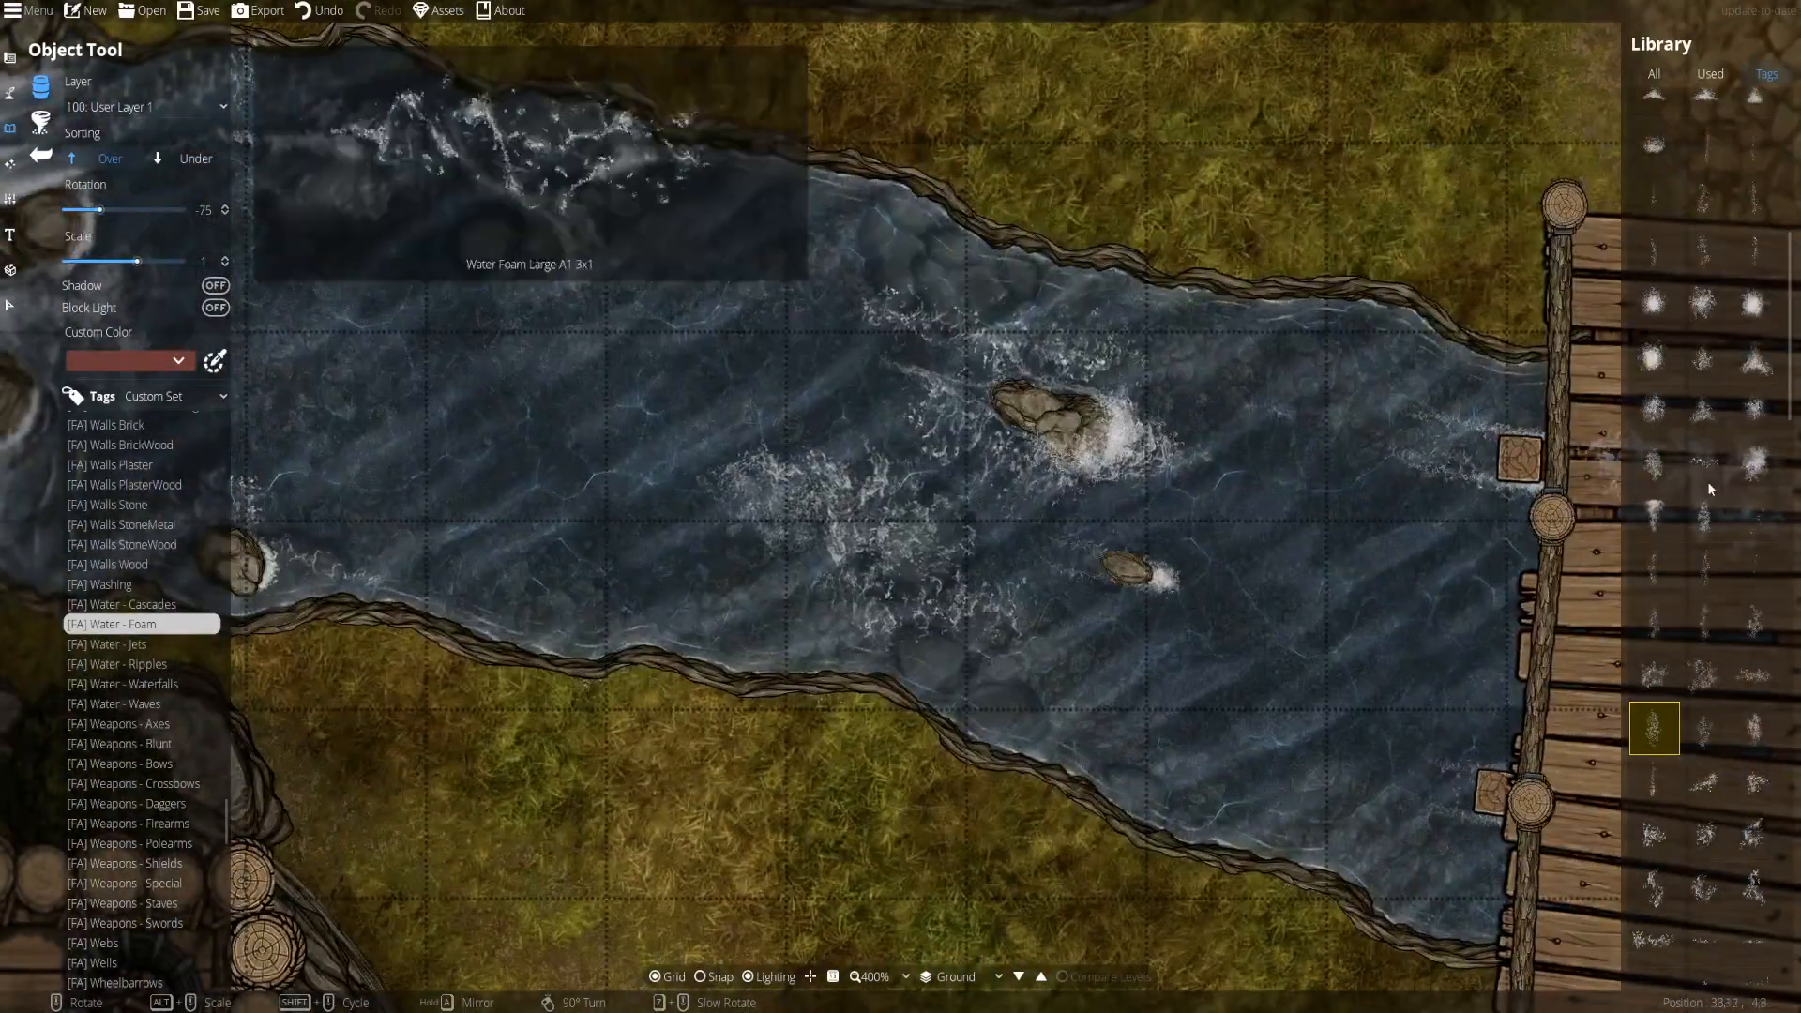
- Try more large foam patches in the open water between the waterfalls and the midstream foam, sorted Over
{"action": "left_click", "coordinate": [1705, 940]}
{"action": "scroll", "coordinate": [981, 571], "scroll_direction": "up", "scroll_amount": 3}
{"action": "scroll", "coordinate": [938, 553], "scroll_direction": "down", "scroll_amount": 3}
{"action": "left_click_drag", "start_coordinate": [938, 554], "coordinate": [1465, 657]}
{"action": "left_click", "coordinate": [715, 442]}
{"action": "scroll", "coordinate": [1717, 844], "scroll_direction": "down", "scroll_amount": 2}
{"action": "left_click", "coordinate": [1654, 771]}
{"action": "left_click", "coordinate": [797, 456]}
- Undo the last two foam placements and lay foam patches over the submerged rocks near the upper bank at scale 1
{"action": "left_click", "coordinate": [1704, 879]}
{"action": "scroll", "coordinate": [704, 291], "scroll_direction": "down", "scroll_amount": 7}
{"action": "key", "text": "ctrl+z"}
{"action": "key", "text": "ctrl+z"}
{"action": "scroll", "coordinate": [1705, 707], "scroll_direction": "down", "scroll_amount": 2}
{"action": "left_click", "coordinate": [1705, 708]}
{"action": "scroll", "coordinate": [1017, 229], "scroll_direction": "up", "scroll_amount": 3}
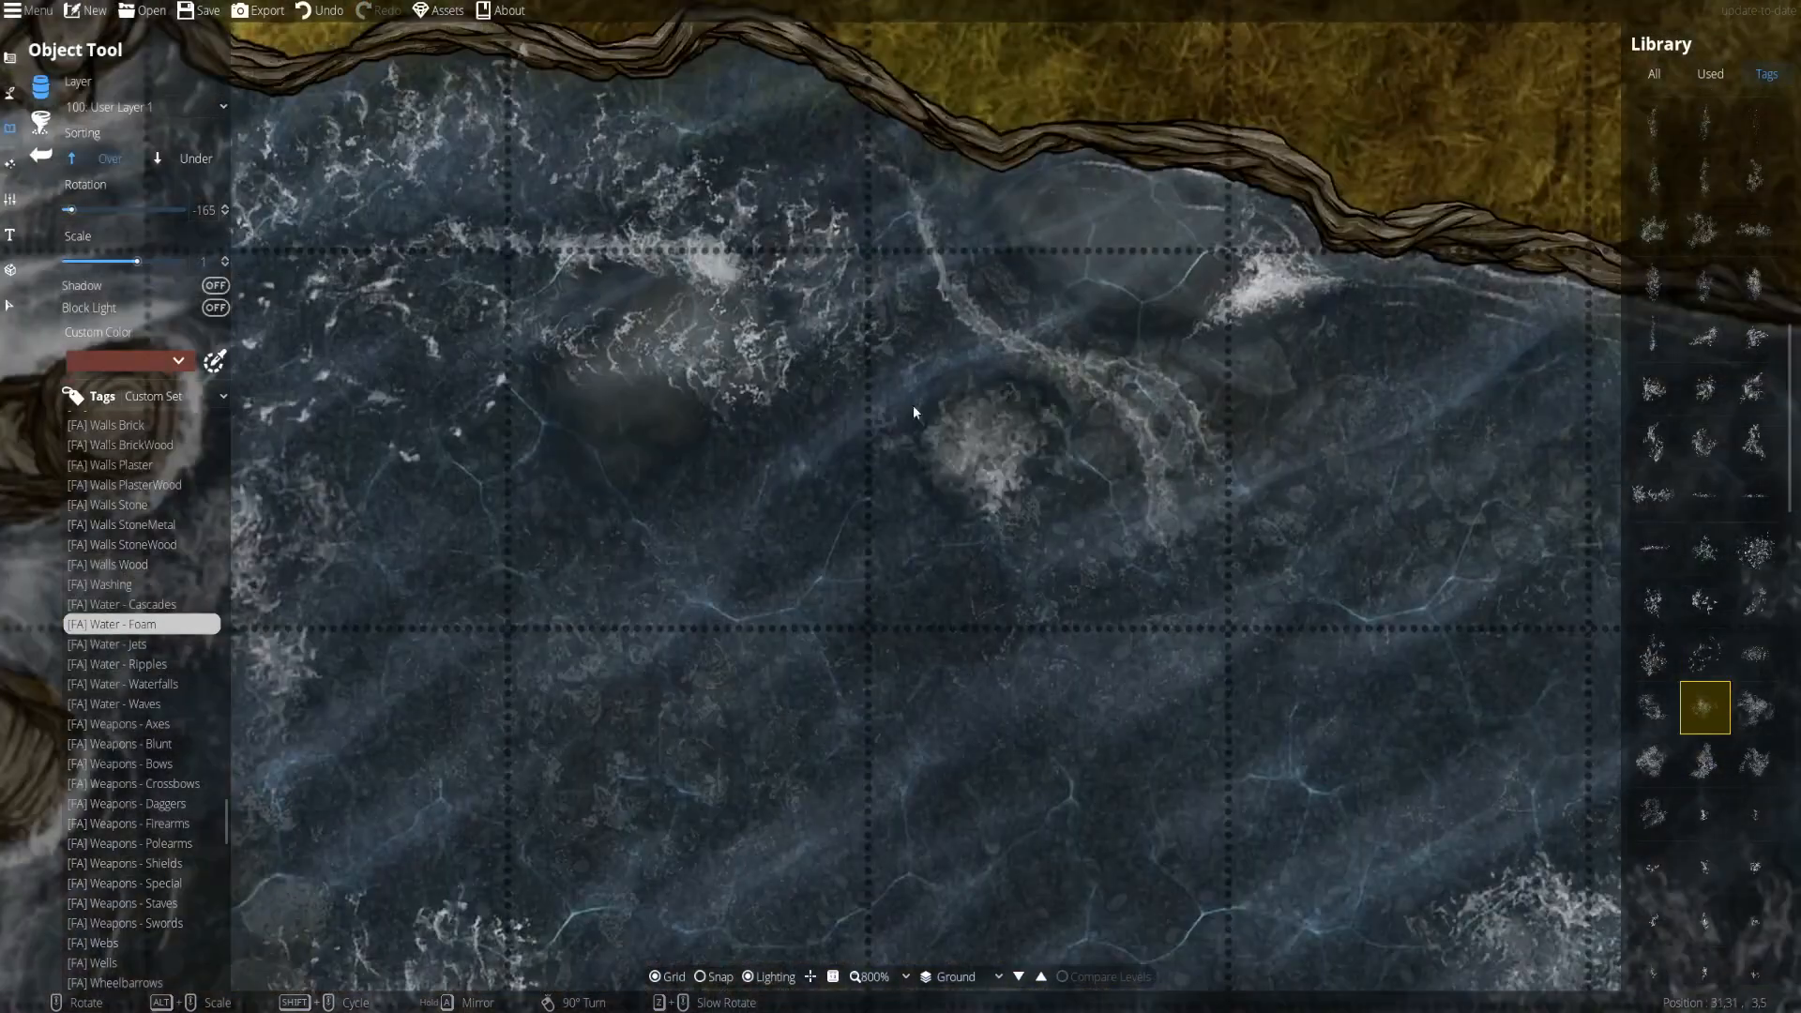
{"action": "left_click", "coordinate": [914, 406]}
{"action": "scroll", "coordinate": [1013, 422], "scroll_direction": "down", "scroll_amount": 11}
{"action": "scroll", "coordinate": [1055, 267], "scroll_direction": "up", "scroll_amount": 1}
{"action": "left_click", "coordinate": [1184, 225]}
{"action": "scroll", "coordinate": [976, 563], "scroll_direction": "down", "scroll_amount": 3}
- Place small foam splashes beside the lower-bank boulder and along the lower bank by the submerged rocks, sorted Over
{"action": "scroll", "coordinate": [1711, 579], "scroll_direction": "down", "scroll_amount": 5}
{"action": "left_click", "coordinate": [1705, 580]}
{"action": "scroll", "coordinate": [682, 673], "scroll_direction": "up", "scroll_amount": 3}
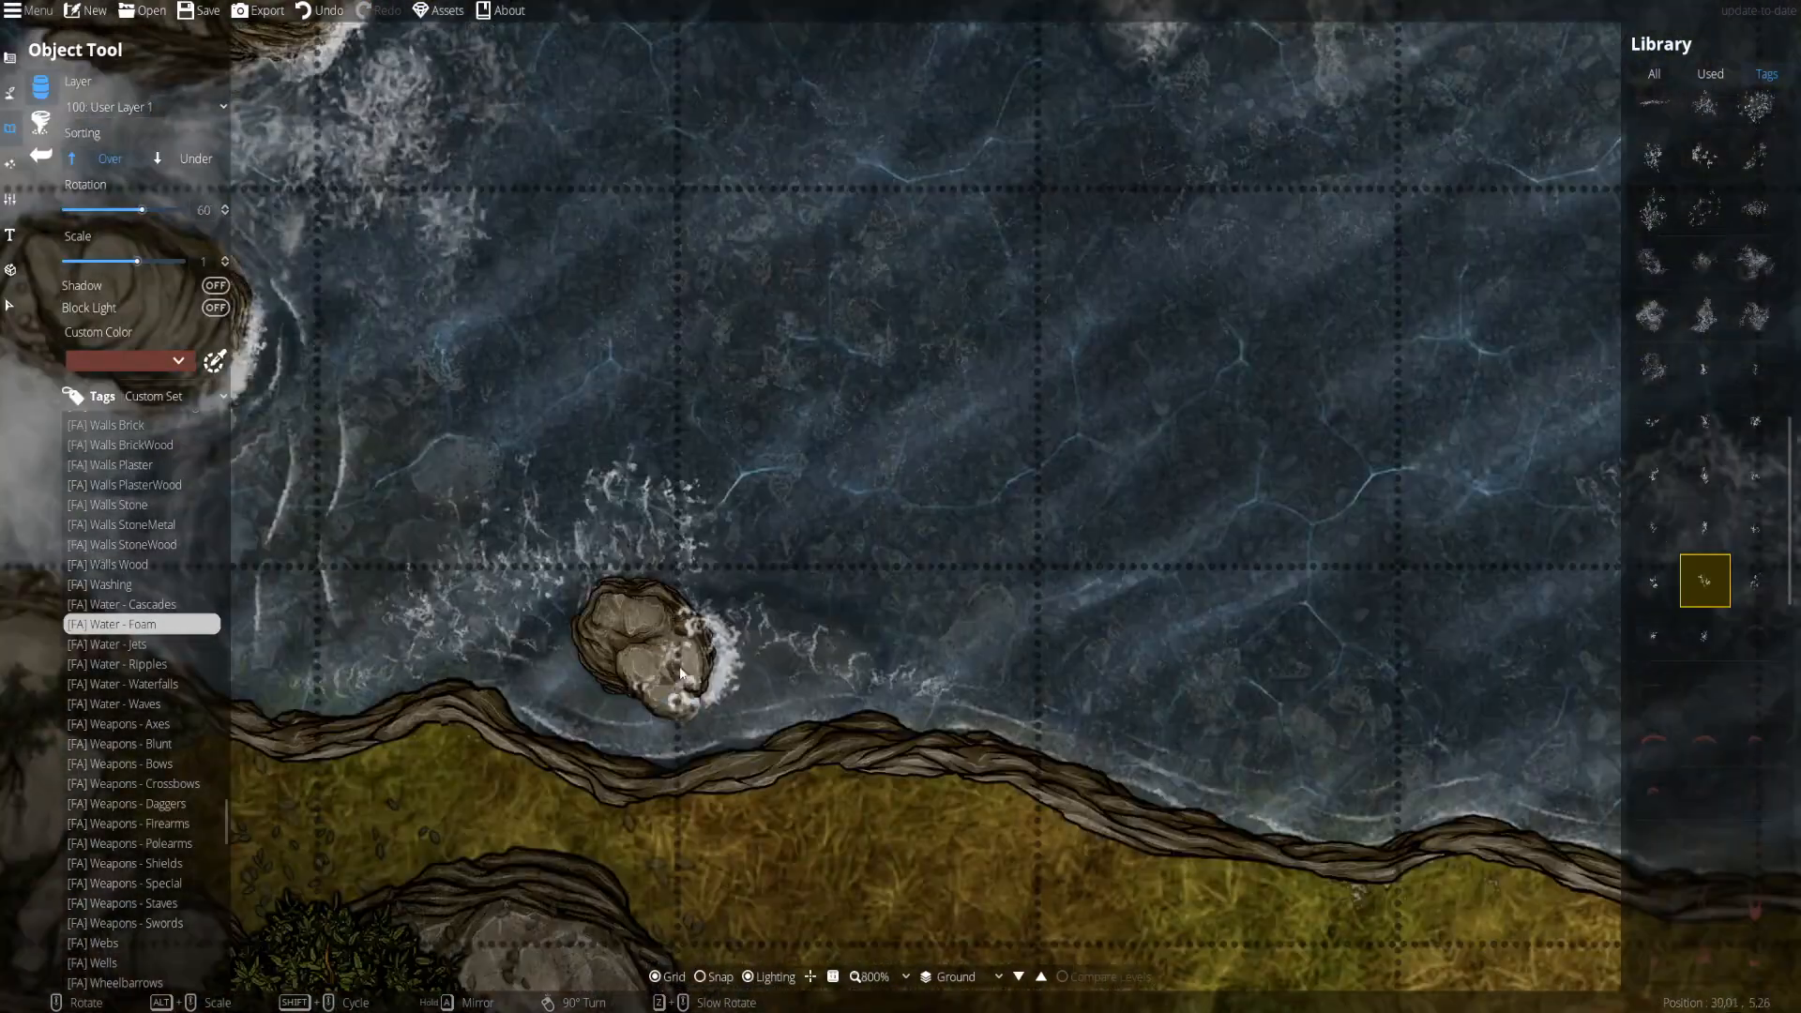
{"action": "left_click_drag", "start_coordinate": [1464, 797], "coordinate": [657, 714]}
{"action": "left_click", "coordinate": [1181, 803]}
{"action": "left_click_drag", "start_coordinate": [1184, 805], "coordinate": [686, 528]}
{"action": "scroll", "coordinate": [794, 602], "scroll_direction": "down", "scroll_amount": 11}
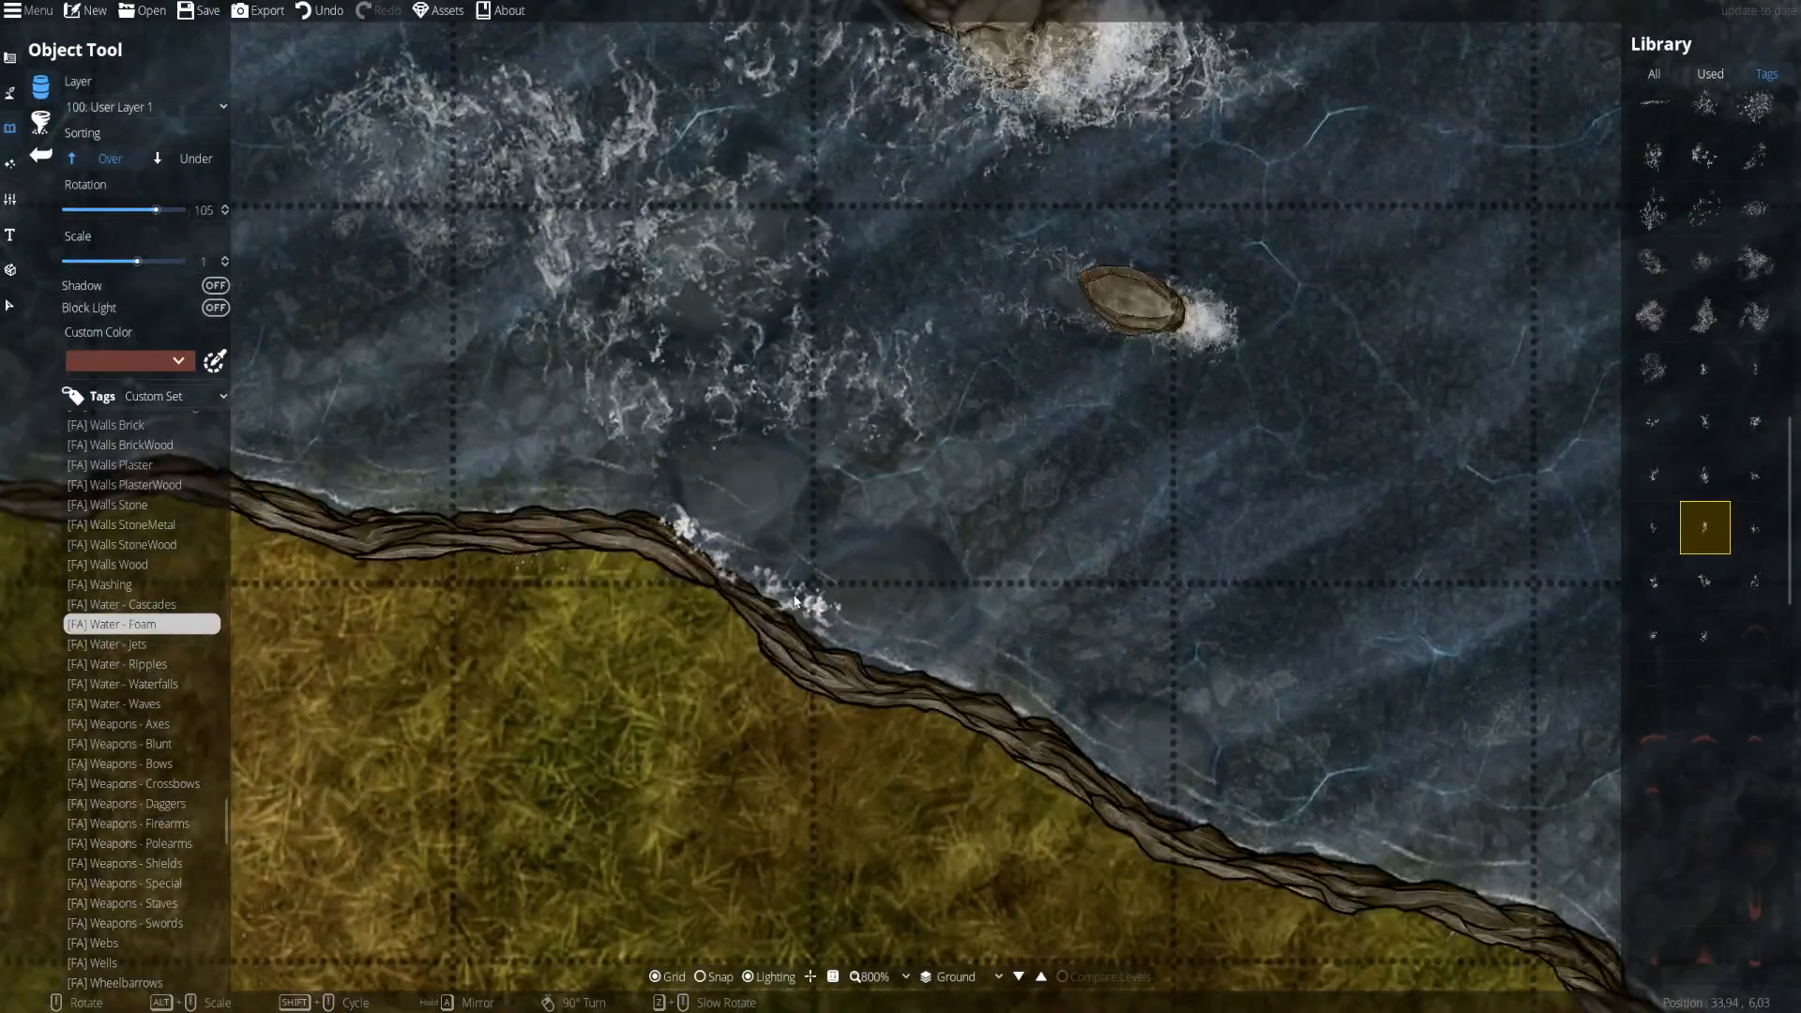
- Add a small foam splash against the lower bank just upstream of its boulder
{"action": "scroll", "coordinate": [1139, 326], "scroll_direction": "down", "scroll_amount": 4}
{"action": "scroll", "coordinate": [1149, 282], "scroll_direction": "up", "scroll_amount": 12}
{"action": "scroll", "coordinate": [1139, 327], "scroll_direction": "down", "scroll_amount": 3}
{"action": "left_click_drag", "start_coordinate": [1139, 327], "coordinate": [867, 687]}
{"action": "scroll", "coordinate": [817, 563], "scroll_direction": "up", "scroll_amount": 2}
{"action": "scroll", "coordinate": [848, 584], "scroll_direction": "down", "scroll_amount": 1}
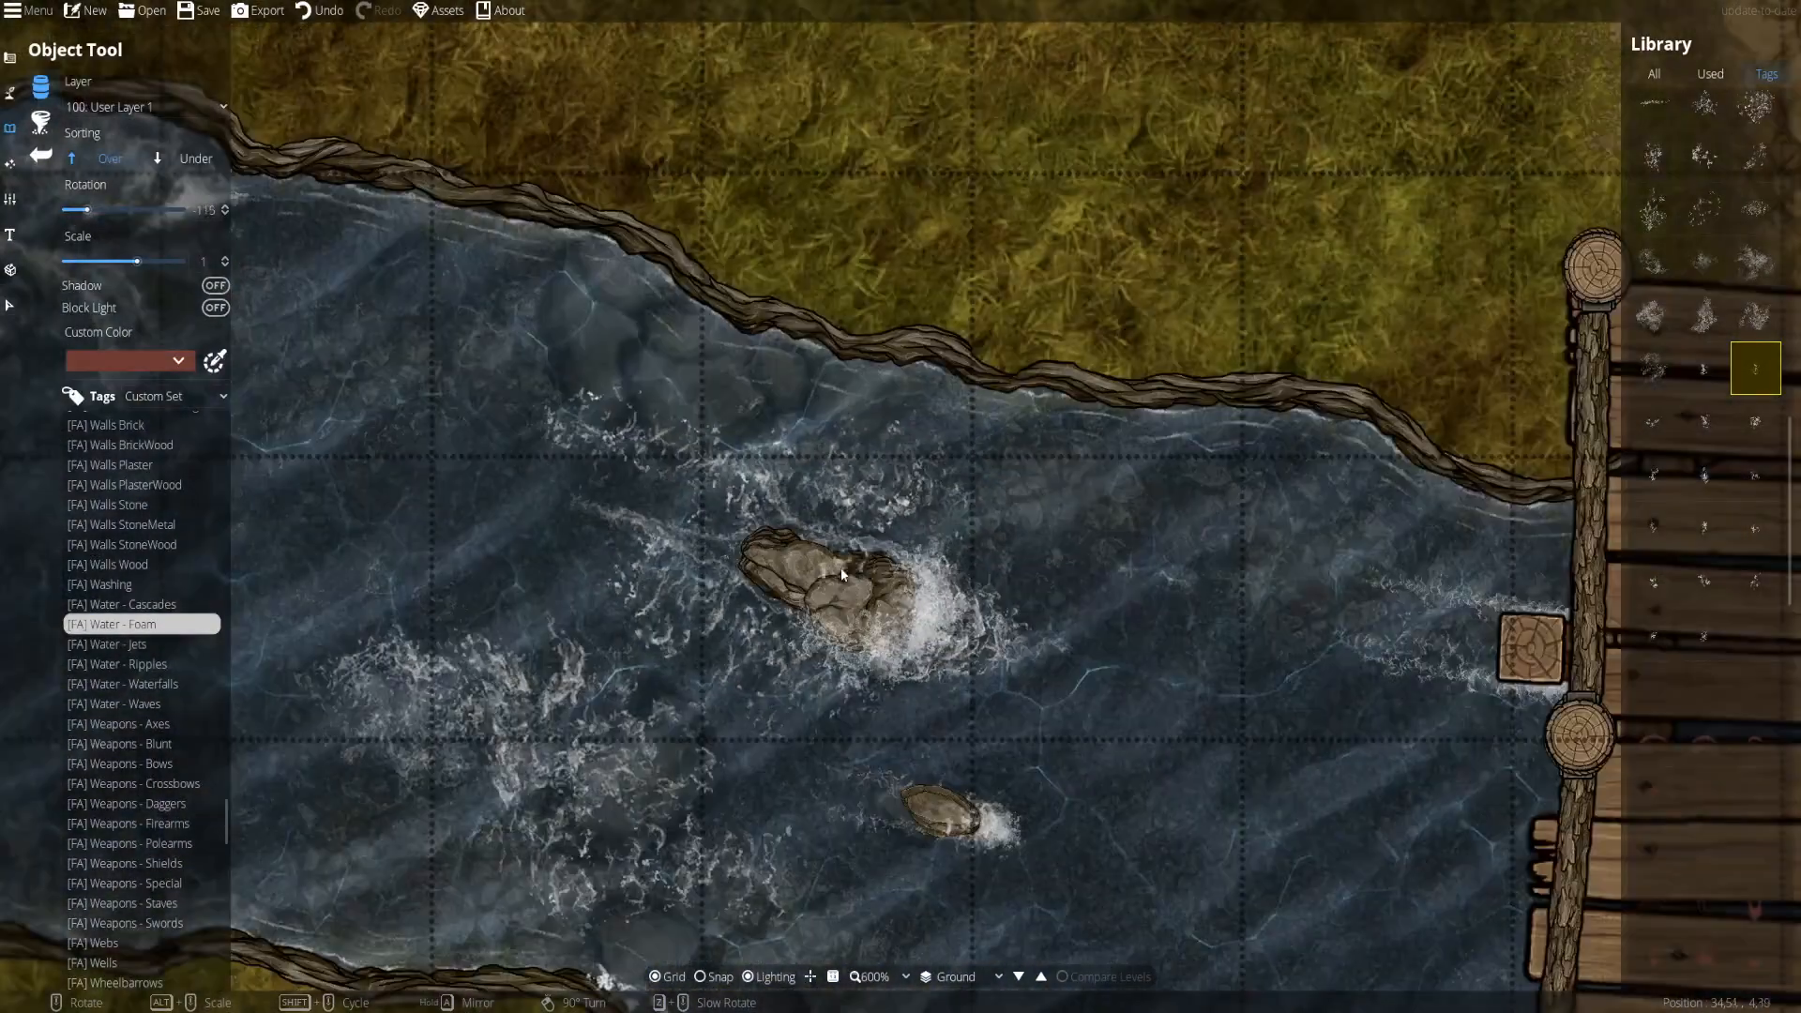
{"action": "scroll", "coordinate": [848, 583], "scroll_direction": "down", "scroll_amount": 1}
{"action": "left_click_drag", "start_coordinate": [376, 596], "coordinate": [1109, 583]}
{"action": "scroll", "coordinate": [766, 715], "scroll_direction": "up", "scroll_amount": 2}
{"action": "left_click_drag", "start_coordinate": [766, 715], "coordinate": [920, 611]}
{"action": "scroll", "coordinate": [920, 611], "scroll_direction": "down", "scroll_amount": 1}
{"action": "scroll", "coordinate": [919, 610], "scroll_direction": "up", "scroll_amount": 12}
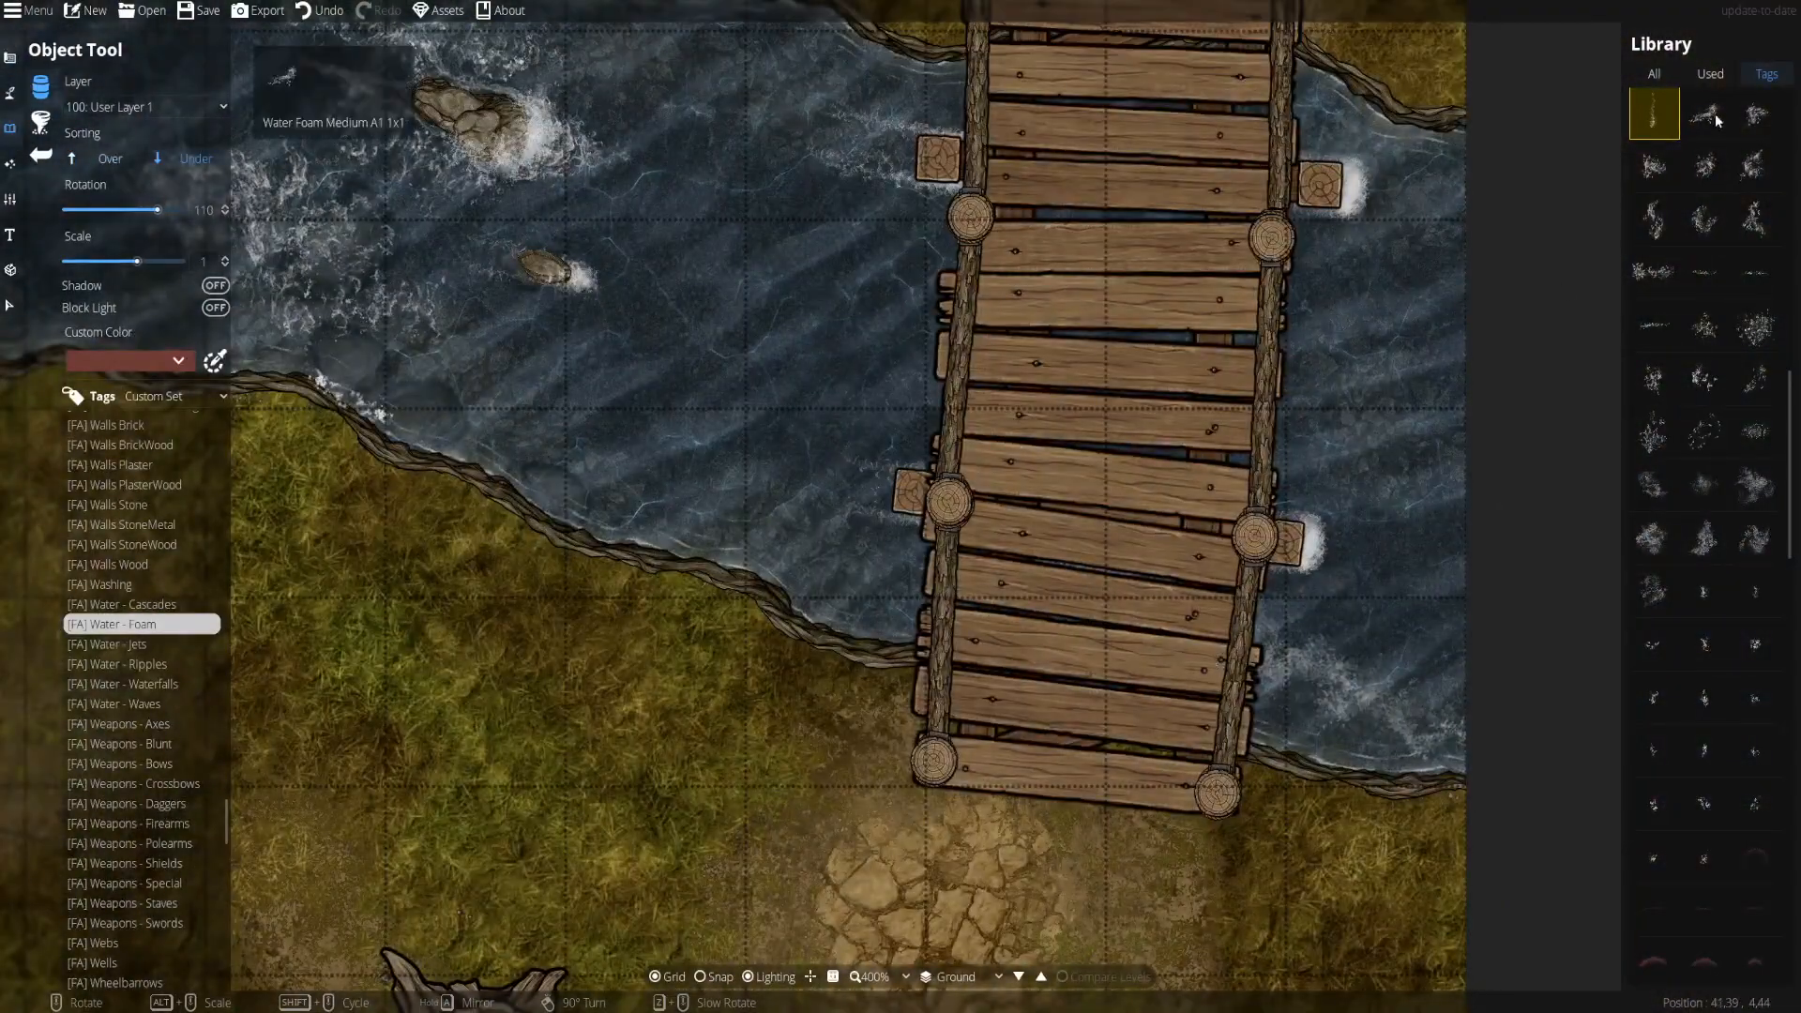
- Scatter foam specks on the downstream side of the bridge at scale 1, sorted Under
{"action": "left_click", "coordinate": [1716, 121]}
{"action": "left_click", "coordinate": [1704, 430]}
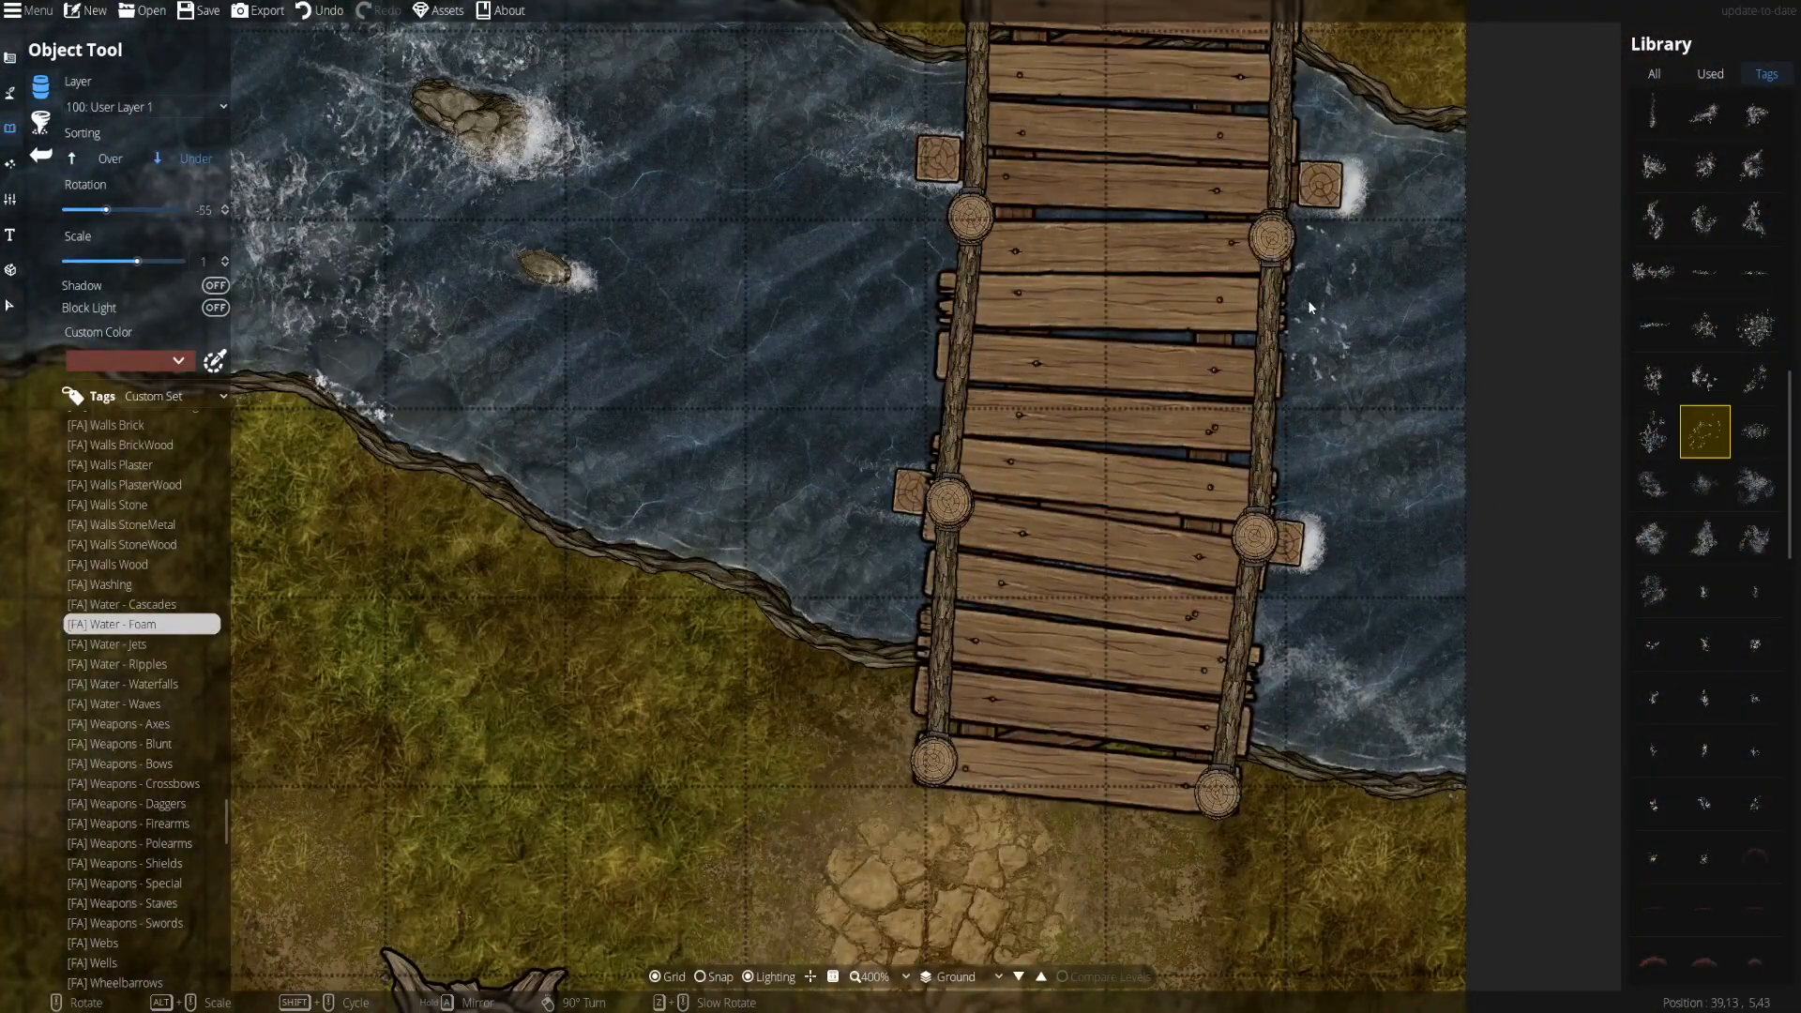
{"action": "left_click", "coordinate": [1313, 310]}
- Place a foam patch between the midstream boulders and the bridge, sorted Under
{"action": "left_click", "coordinate": [1756, 326]}
{"action": "scroll", "coordinate": [1721, 285], "scroll_direction": "up", "scroll_amount": 4}
{"action": "left_click_drag", "start_coordinate": [1047, 65], "coordinate": [1122, 269]}
{"action": "left_click", "coordinate": [1704, 239]}
{"action": "left_click", "coordinate": [788, 442]}
- Lay a flowing foam streak leading into the midstream foam patch at scale 1, sorted Under
{"action": "scroll", "coordinate": [856, 692], "scroll_direction": "down", "scroll_amount": 3}
{"action": "mouse_move", "coordinate": [530, 522]}
{"action": "left_mouse_down"}
{"action": "mouse_move", "coordinate": [1128, 702]}
{"action": "mouse_move", "coordinate": [1529, 669]}
{"action": "left_mouse_up"}
{"action": "left_click", "coordinate": [1756, 187]}
{"action": "scroll", "coordinate": [1756, 186], "scroll_direction": "up", "scroll_amount": 6}
{"action": "left_click", "coordinate": [1755, 275]}
{"action": "left_click_drag", "start_coordinate": [1351, 486], "coordinate": [1194, 470]}
{"action": "scroll", "coordinate": [912, 500], "scroll_direction": "up", "scroll_amount": 6}
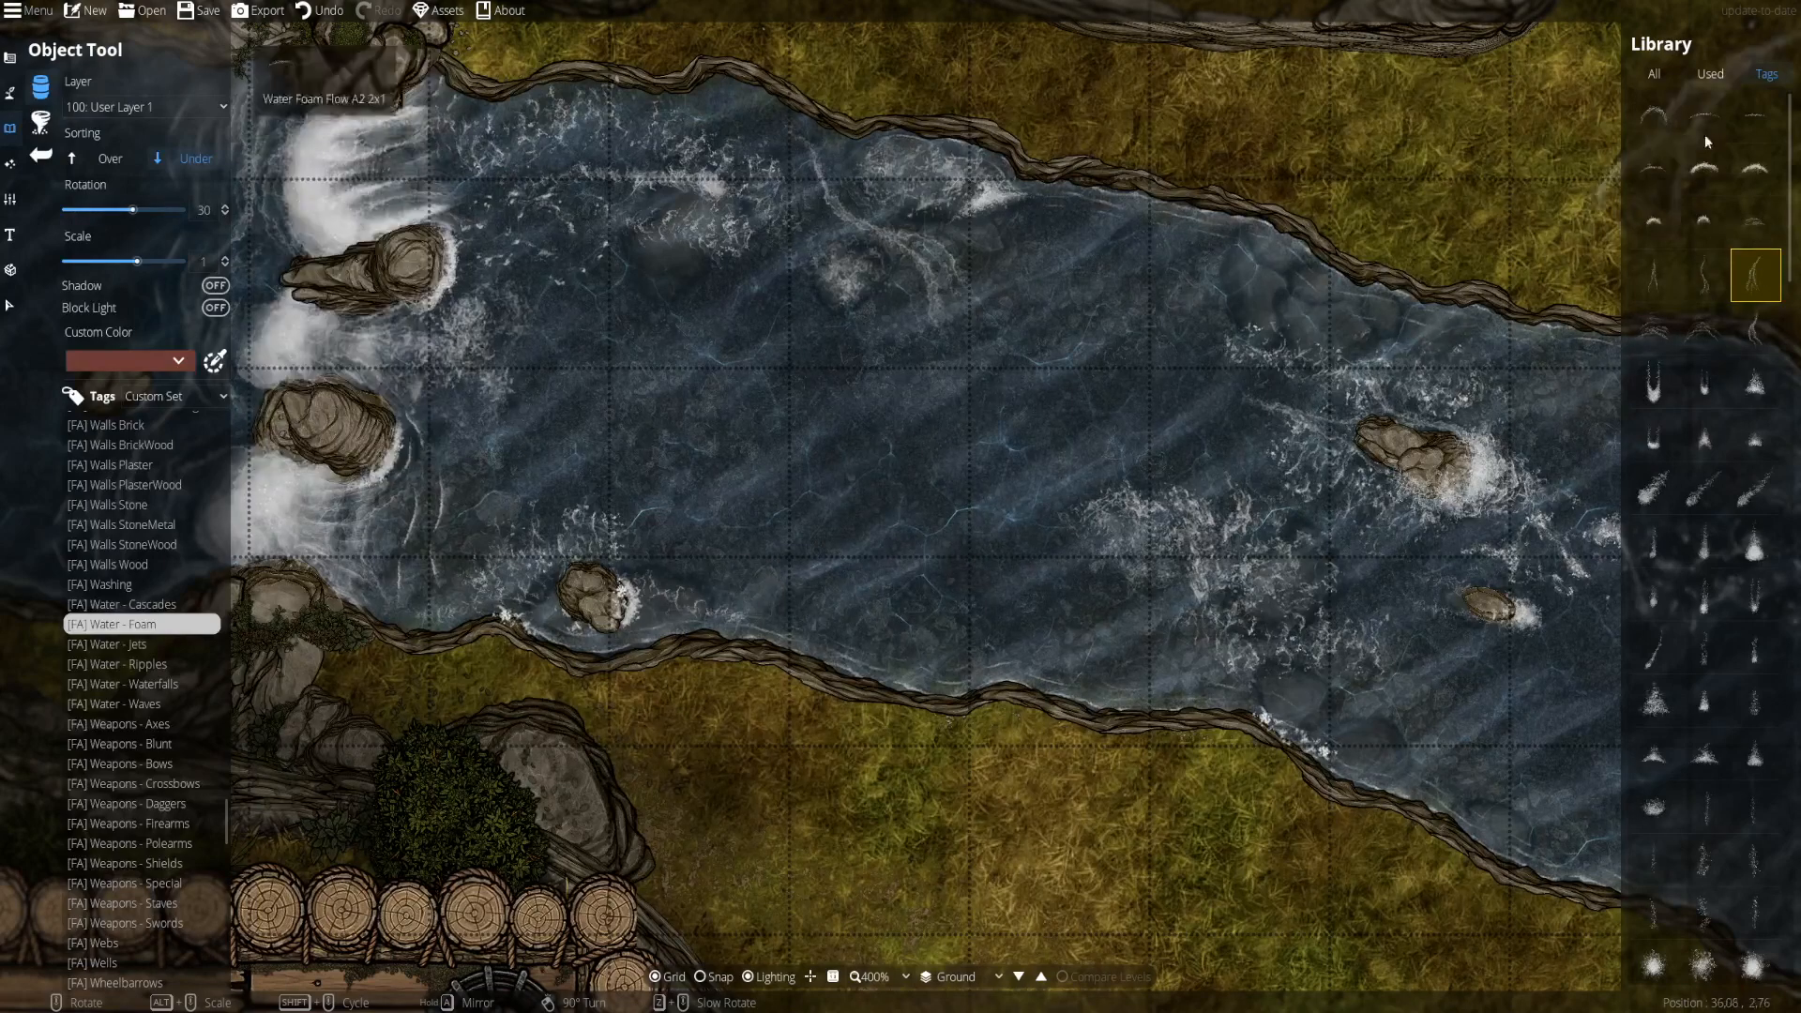
{"action": "left_click", "coordinate": [1705, 327]}
{"action": "left_click", "coordinate": [1756, 328]}
{"action": "scroll", "coordinate": [549, 563], "scroll_direction": "down", "scroll_amount": 11}
{"action": "scroll", "coordinate": [549, 583], "scroll_direction": "up", "scroll_amount": 3}
{"action": "left_click_drag", "start_coordinate": [1290, 655], "coordinate": [737, 623]}
{"action": "scroll", "coordinate": [1060, 407], "scroll_direction": "down", "scroll_amount": 3}
{"action": "scroll", "coordinate": [1060, 407], "scroll_direction": "up", "scroll_amount": 1}
{"action": "scroll", "coordinate": [1037, 188], "scroll_direction": "up", "scroll_amount": 5}
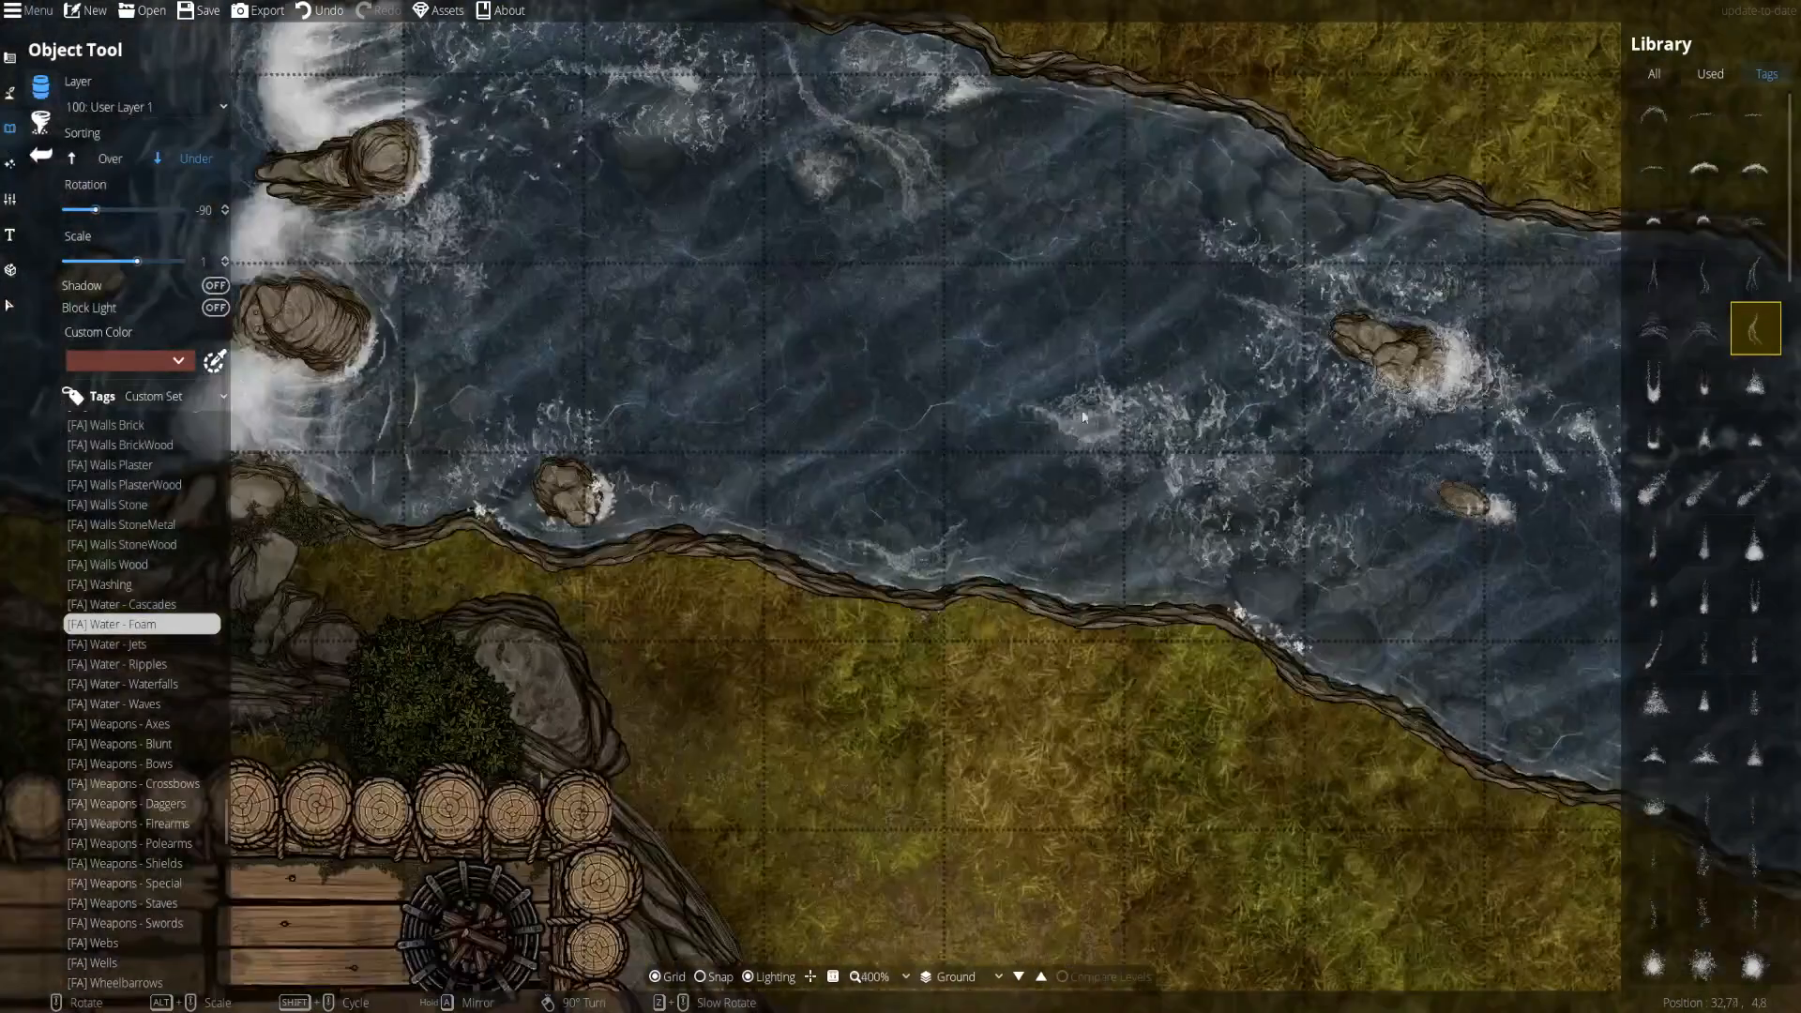
- Place foam streaks upstream of the bridge near both banks at scale 1, sorted Under
{"action": "left_click_drag", "start_coordinate": [1595, 668], "coordinate": [789, 617]}
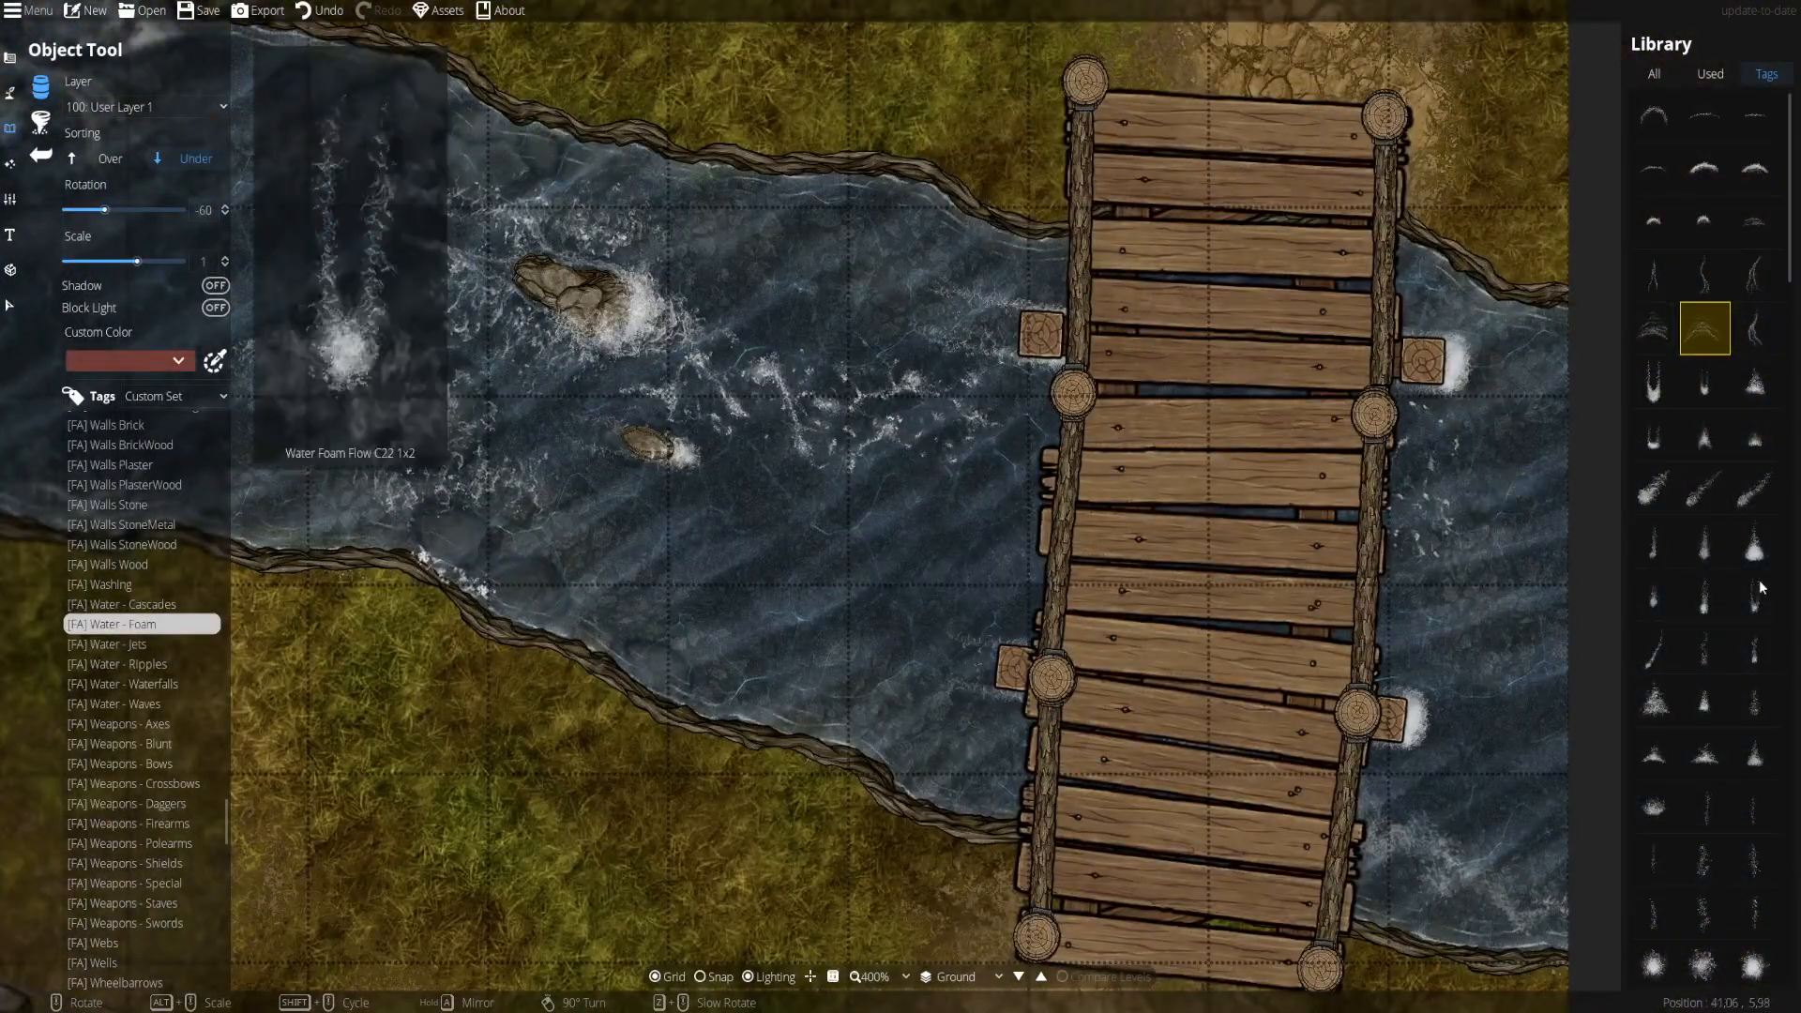
{"action": "left_click", "coordinate": [1756, 487]}
{"action": "left_click", "coordinate": [1705, 805]}
{"action": "left_click", "coordinate": [938, 746]}
{"action": "scroll", "coordinate": [882, 291], "scroll_direction": "down", "scroll_amount": 1}
{"action": "left_click", "coordinate": [882, 291]}
- Delete an unwanted foam object from the river downstream of the waterfalls
{"action": "mouse_move", "coordinate": [934, 606]}
{"action": "left_mouse_down"}
{"action": "mouse_move", "coordinate": [1053, 599]}
{"action": "mouse_move", "coordinate": [1232, 700]}
{"action": "left_mouse_up"}
{"action": "left_click", "coordinate": [1655, 646]}
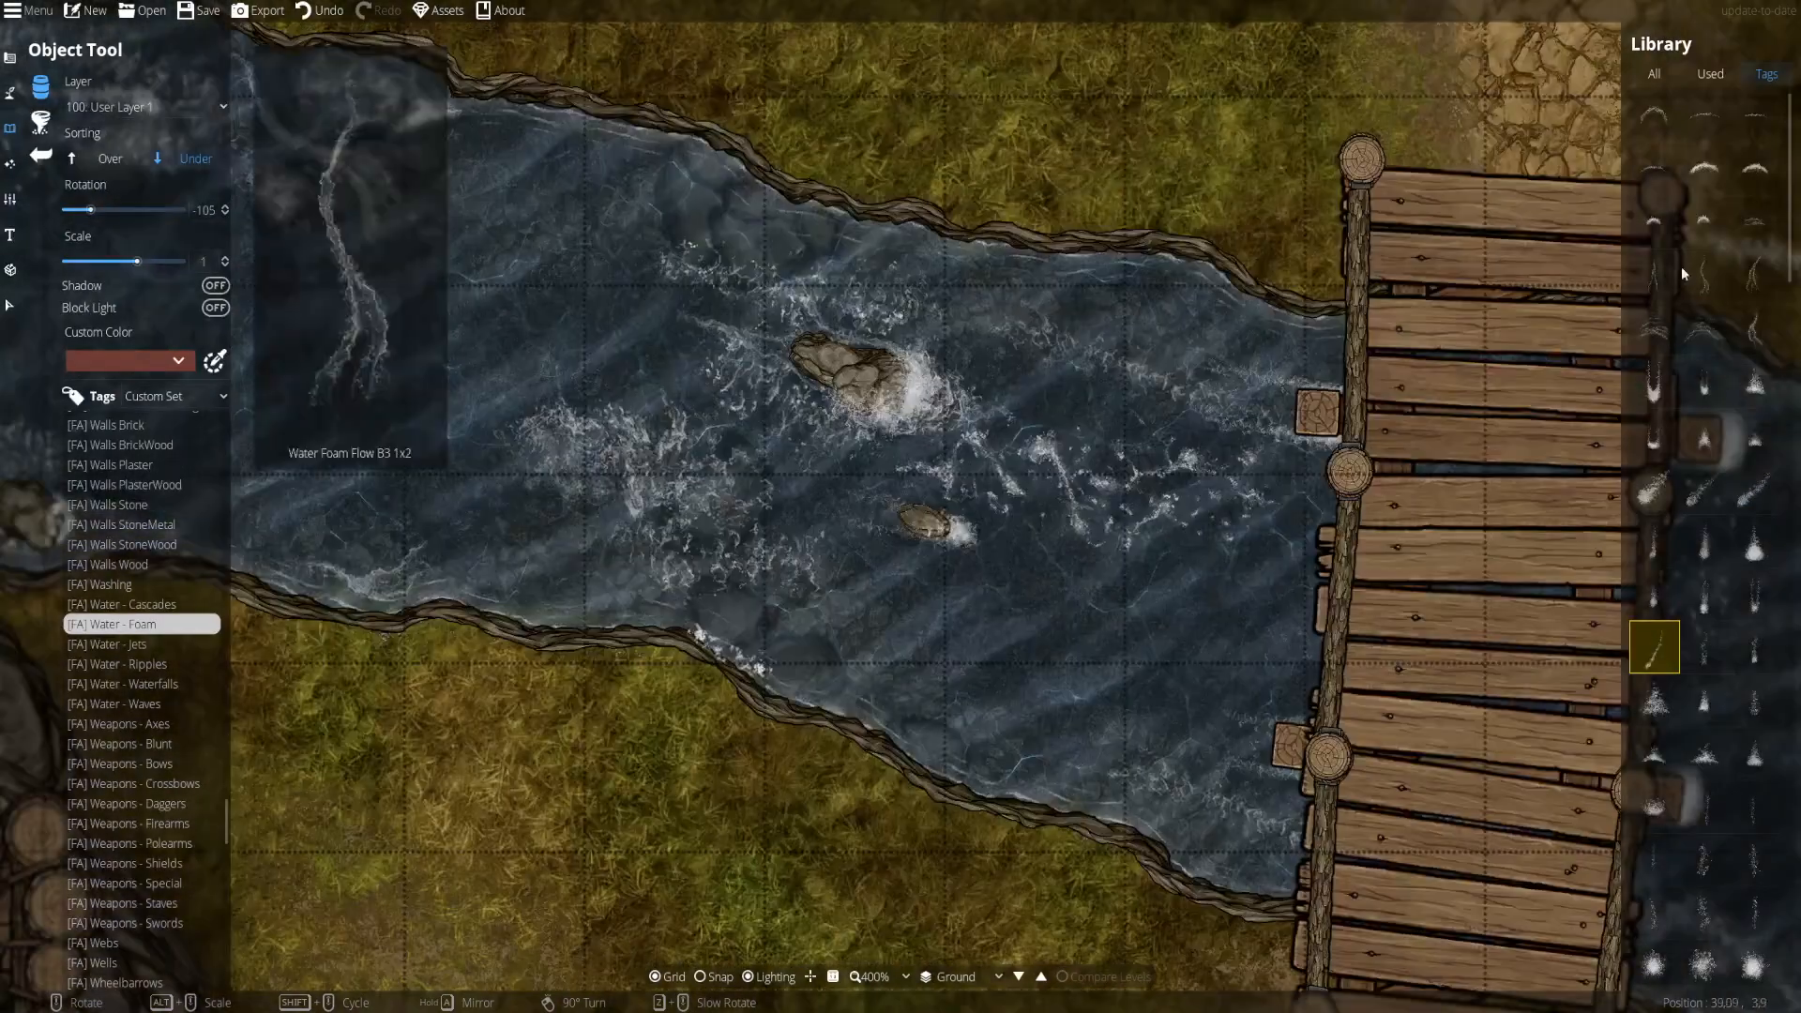
{"action": "left_click", "coordinate": [1755, 221]}
{"action": "left_click_drag", "start_coordinate": [563, 310], "coordinate": [1448, 538]}
{"action": "left_click_drag", "start_coordinate": [1035, 541], "coordinate": [768, 409]}
{"action": "left_click", "coordinate": [1704, 646]}
{"action": "scroll", "coordinate": [901, 469], "scroll_direction": "down", "scroll_amount": 3}
{"action": "key", "text": "s"}
{"action": "left_click", "coordinate": [901, 406]}
{"action": "key", "text": "Delete"}
- Return to the Object Tool and lay flowing foam streaks upstream of the waterfalls at scale 1, sorted Under
{"action": "left_click", "coordinate": [12, 308]}
{"action": "scroll", "coordinate": [901, 441], "scroll_direction": "up", "scroll_amount": 1}
{"action": "key", "text": "Left"}
{"action": "key", "text": "Up"}
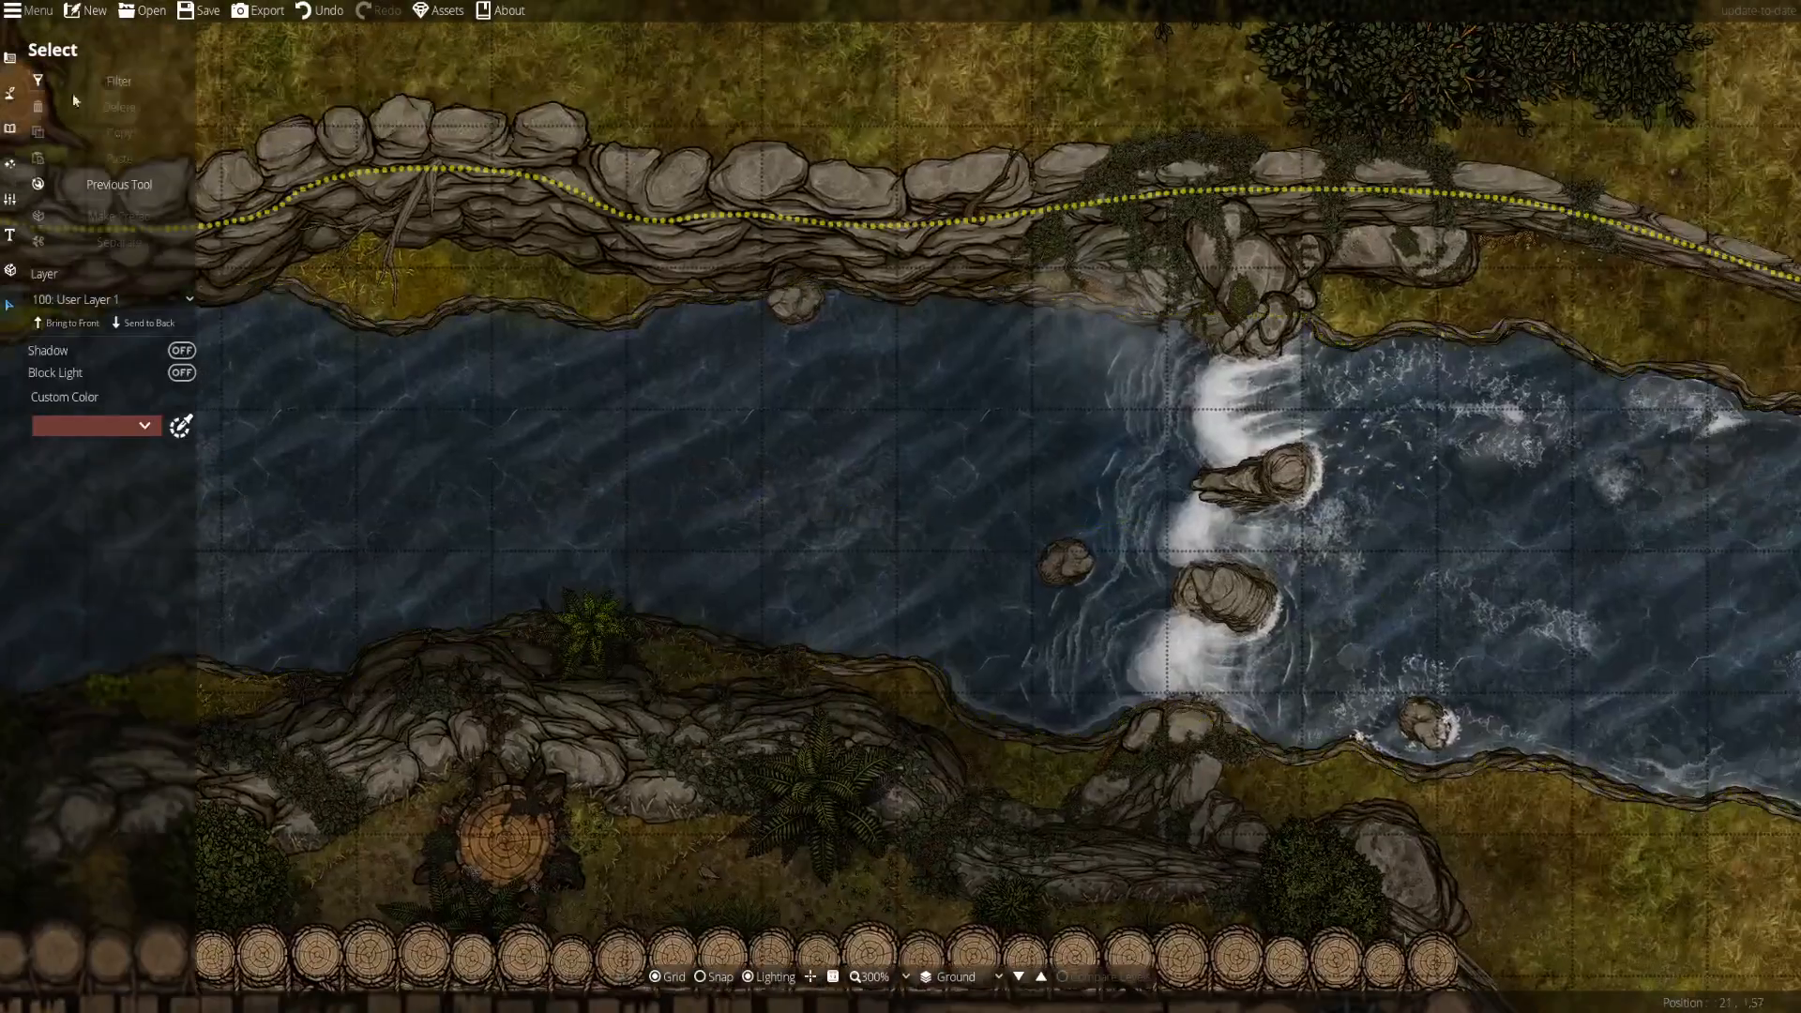
{"action": "key", "text": "o"}
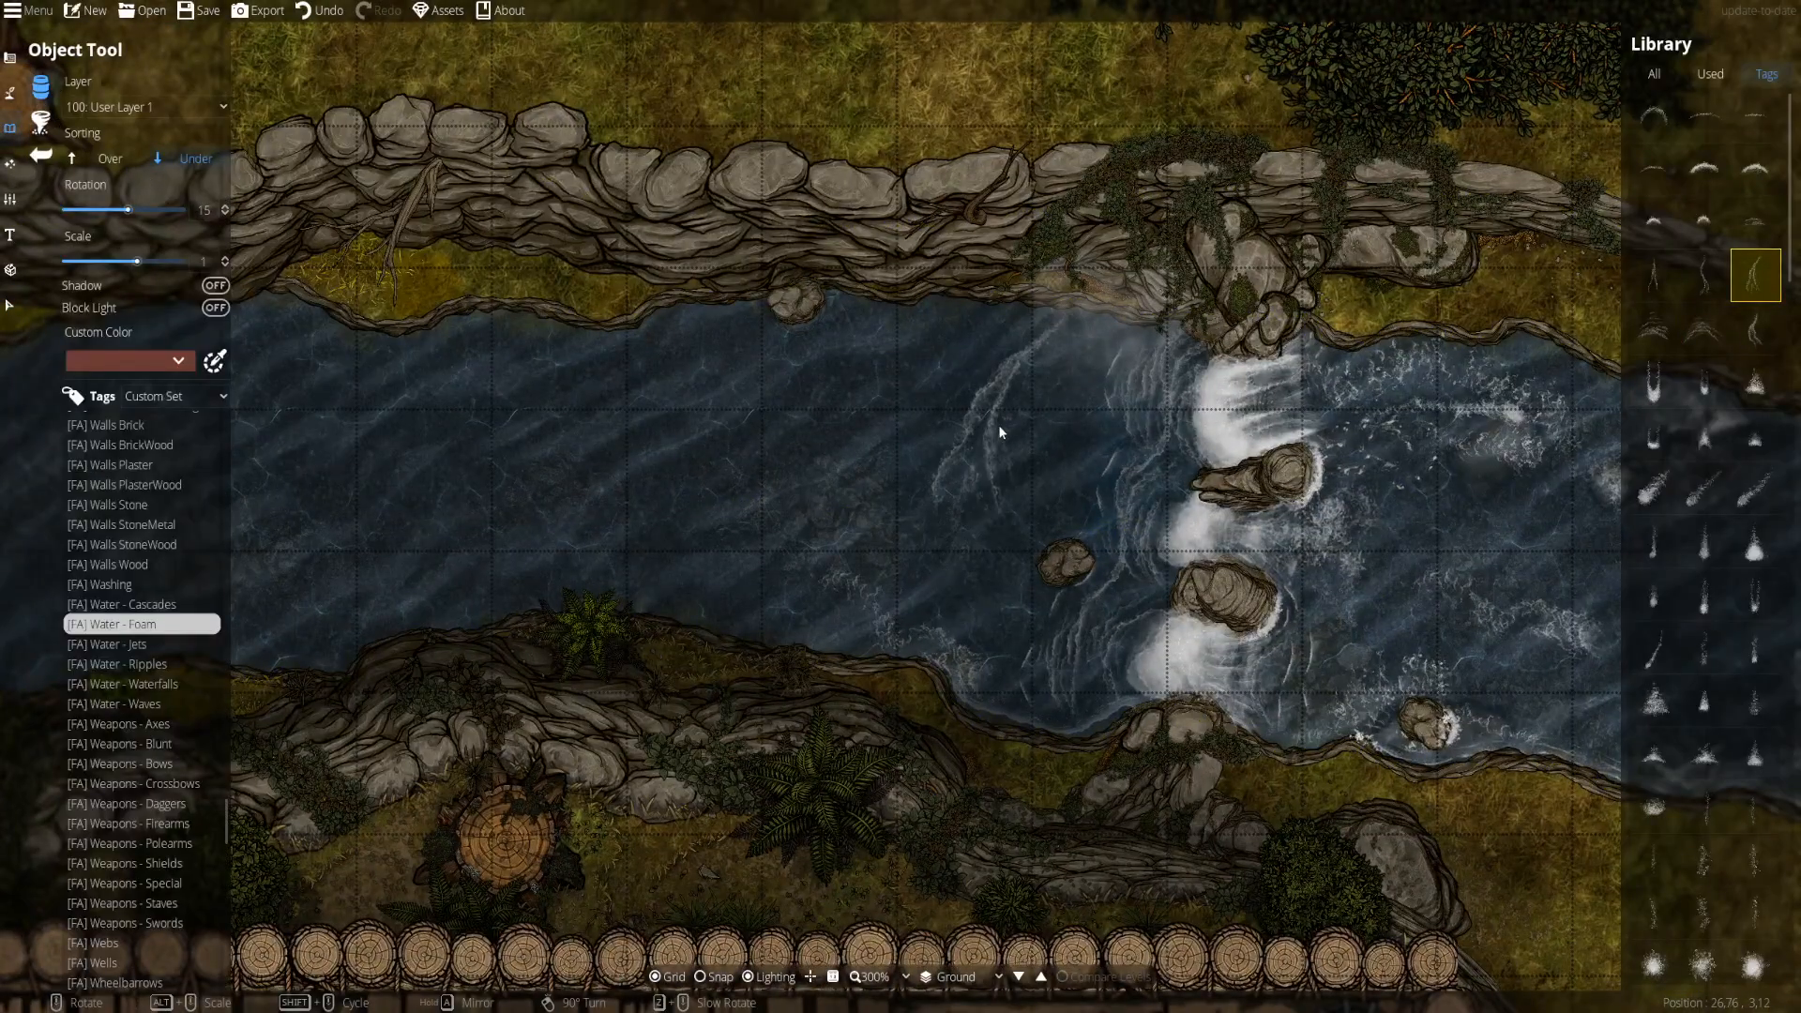
{"action": "scroll", "coordinate": [1032, 563], "scroll_direction": "down", "scroll_amount": 3}
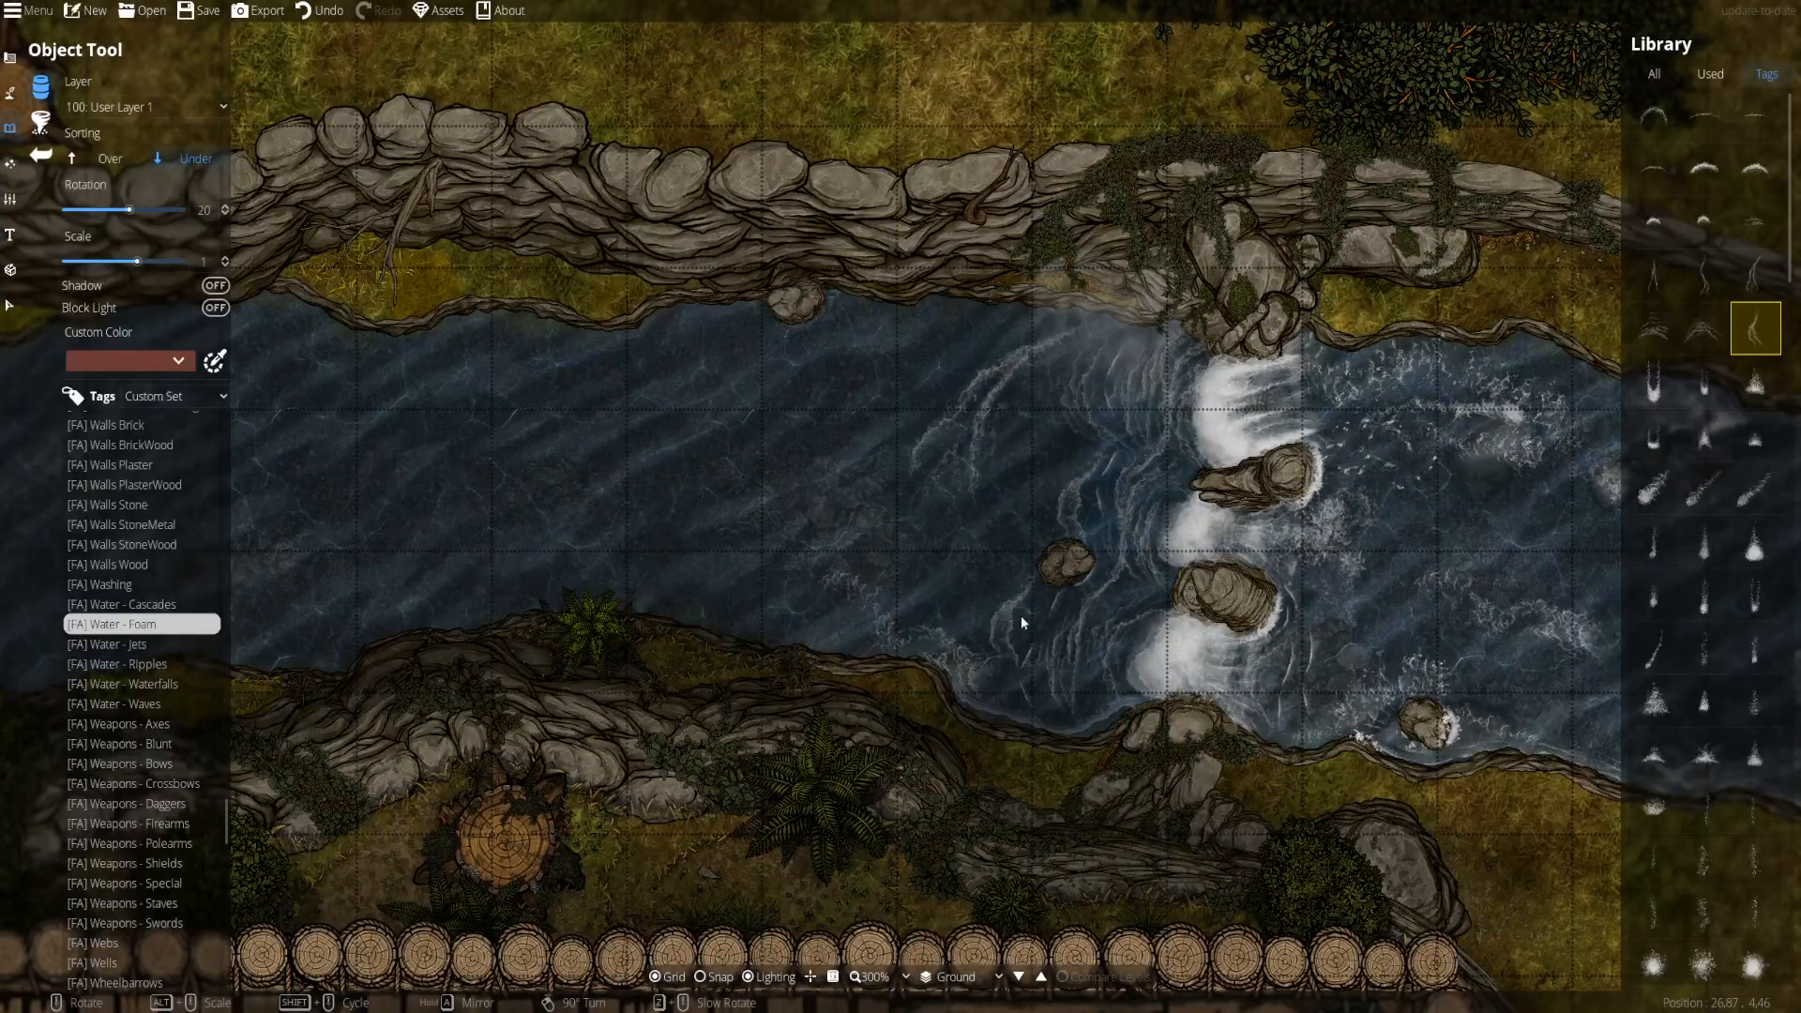
{"action": "scroll", "coordinate": [1079, 563], "scroll_direction": "up", "scroll_amount": 3}
{"action": "scroll", "coordinate": [1067, 573], "scroll_direction": "up", "scroll_amount": 3}
{"action": "scroll", "coordinate": [1093, 572], "scroll_direction": "down", "scroll_amount": 2}
- Add foam arcs and streaks around the boulder just upstream of the waterfalls, reducing the foam scale to 0.5
{"action": "left_click", "coordinate": [1704, 116]}
{"action": "scroll", "coordinate": [957, 563], "scroll_direction": "down", "scroll_amount": 12}
{"action": "scroll", "coordinate": [898, 685], "scroll_direction": "down", "scroll_amount": 7, "text": "alt"}
{"action": "scroll", "coordinate": [976, 600], "scroll_direction": "down", "scroll_amount": 10, "text": "shift"}
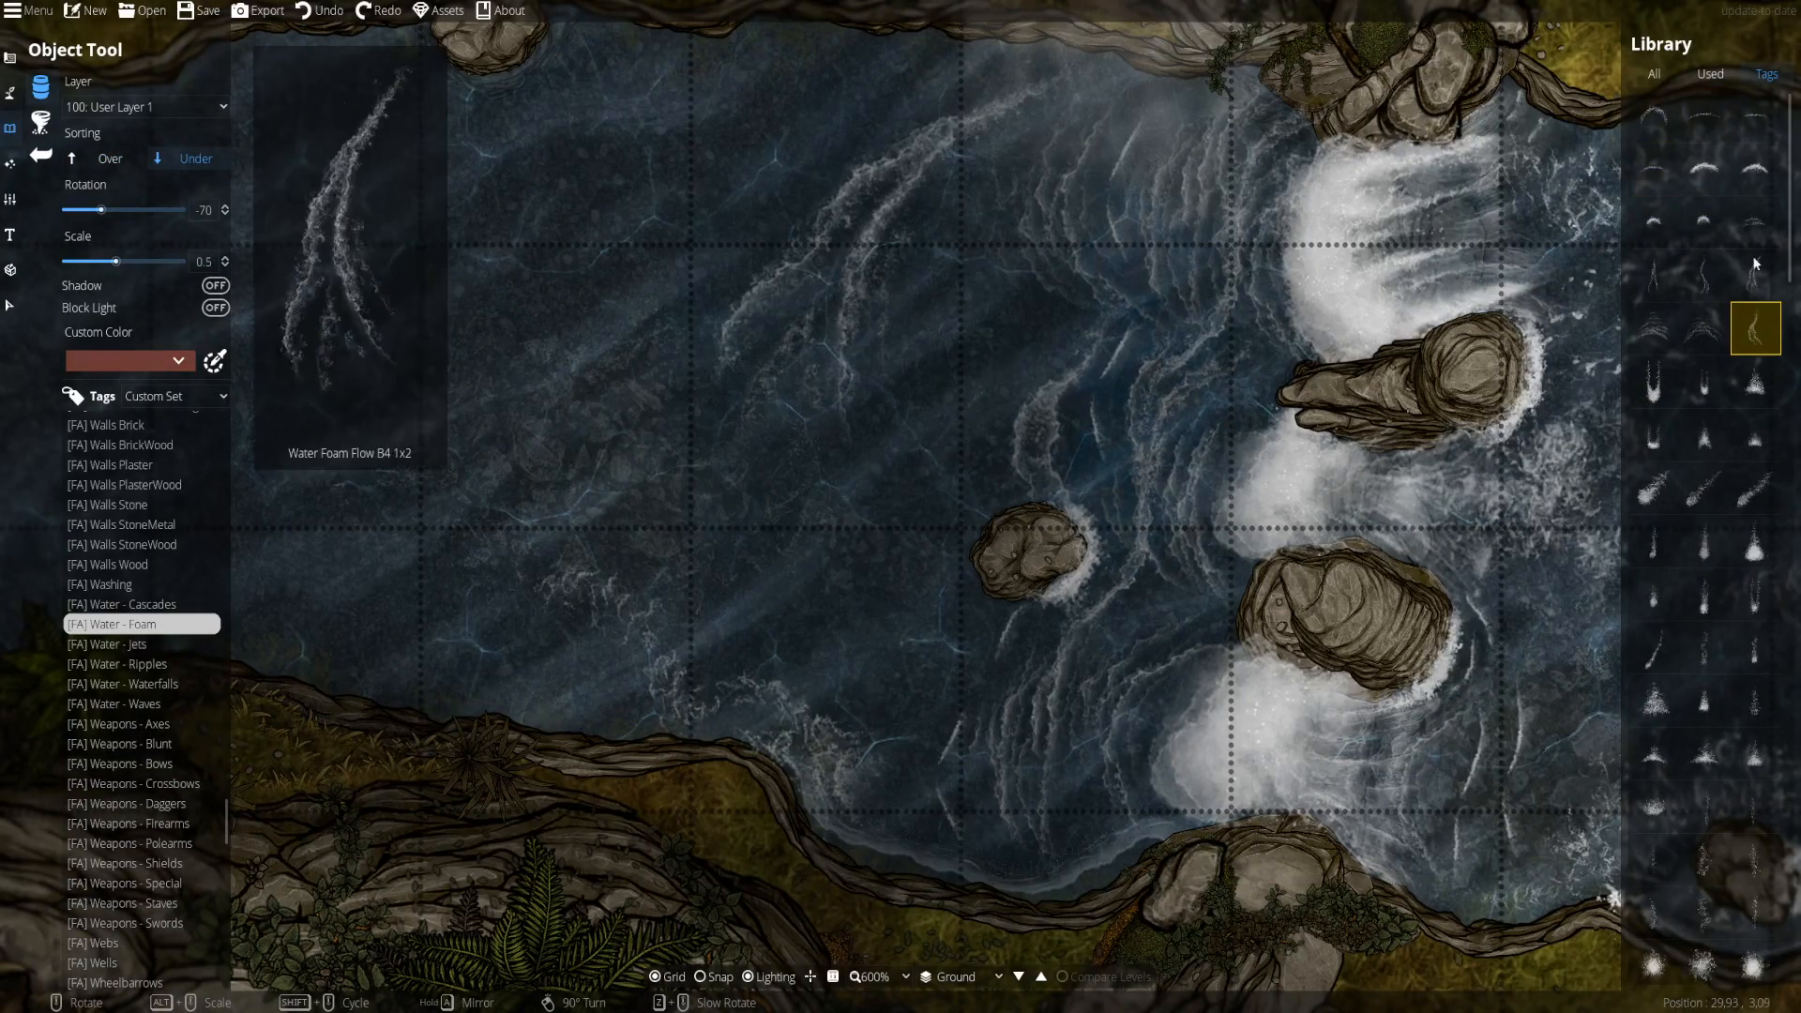
- Scatter foam specks across the calm water upstream of the waterfalls at scale 1, sorted Under
{"action": "scroll", "coordinate": [973, 603], "scroll_direction": "down", "scroll_amount": 2}
{"action": "scroll", "coordinate": [973, 603], "scroll_direction": "down", "scroll_amount": 2, "text": "alt"}
{"action": "scroll", "coordinate": [898, 829], "scroll_direction": "down", "scroll_amount": 1, "text": "shift"}
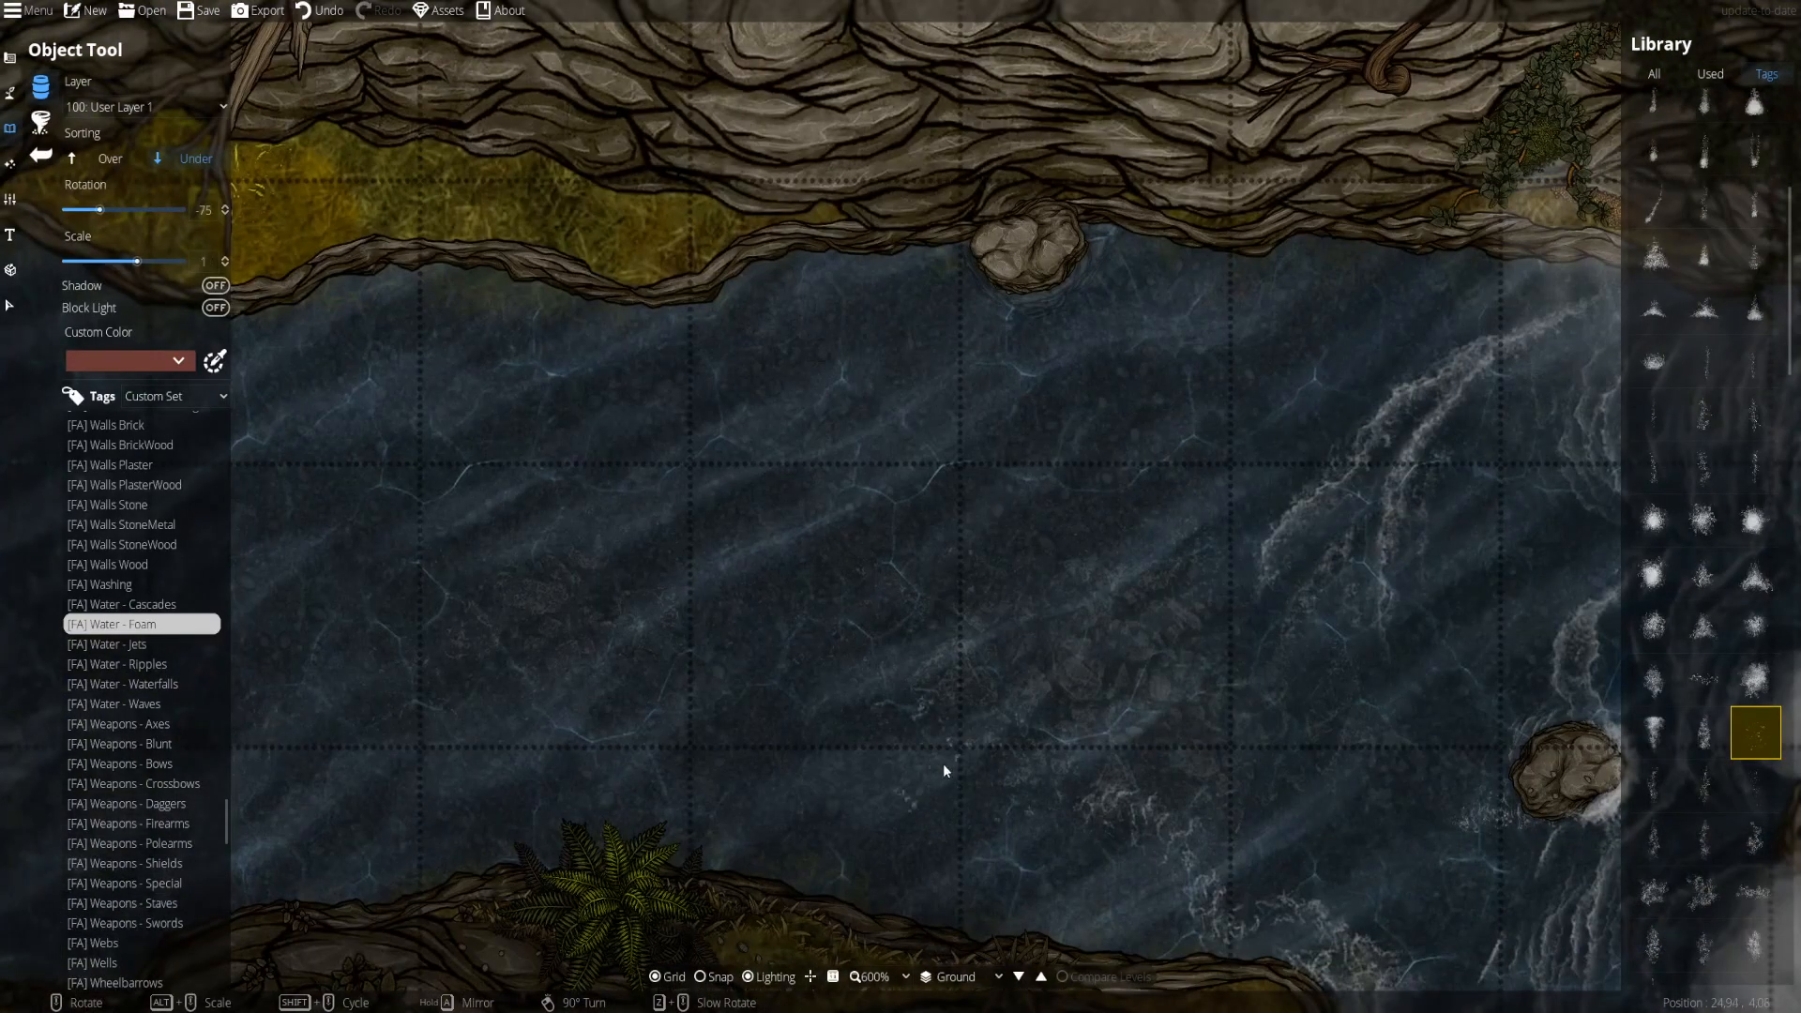
{"action": "scroll", "coordinate": [907, 690], "scroll_direction": "down", "scroll_amount": 2, "text": "shift"}
{"action": "scroll", "coordinate": [941, 329], "scroll_direction": "down", "scroll_amount": 1, "text": "shift"}
{"action": "scroll", "coordinate": [941, 330], "scroll_direction": "up", "scroll_amount": 1, "text": "shift"}
{"action": "scroll", "coordinate": [731, 804], "scroll_direction": "down", "scroll_amount": 9}
{"action": "scroll", "coordinate": [1150, 551], "scroll_direction": "down", "scroll_amount": 5, "text": "ctrl"}
{"action": "scroll", "coordinate": [1150, 552], "scroll_direction": "down", "scroll_amount": 4, "text": "shift"}
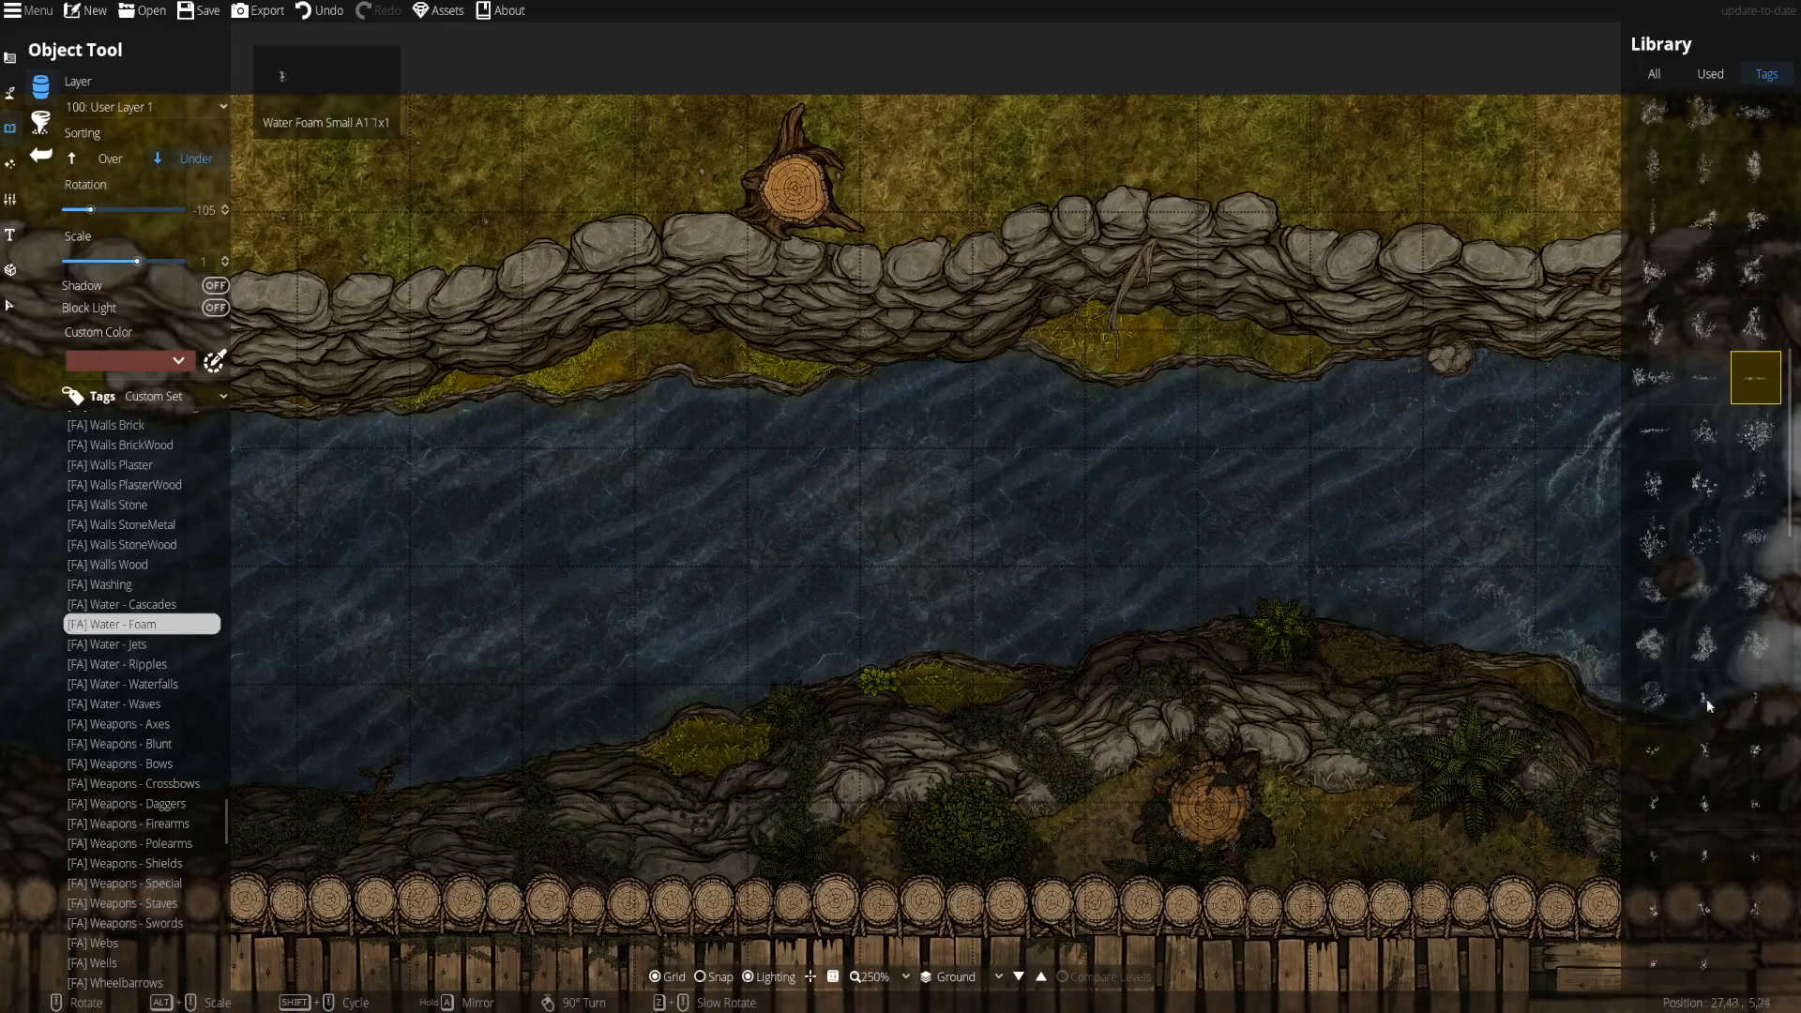
- Place small foam splashes on the downstream side of the boulder against the upper bank, sorted Under
{"action": "scroll", "coordinate": [1154, 470], "scroll_direction": "down", "scroll_amount": 3}
{"action": "scroll", "coordinate": [852, 543], "scroll_direction": "up", "scroll_amount": 5, "text": "ctrl"}
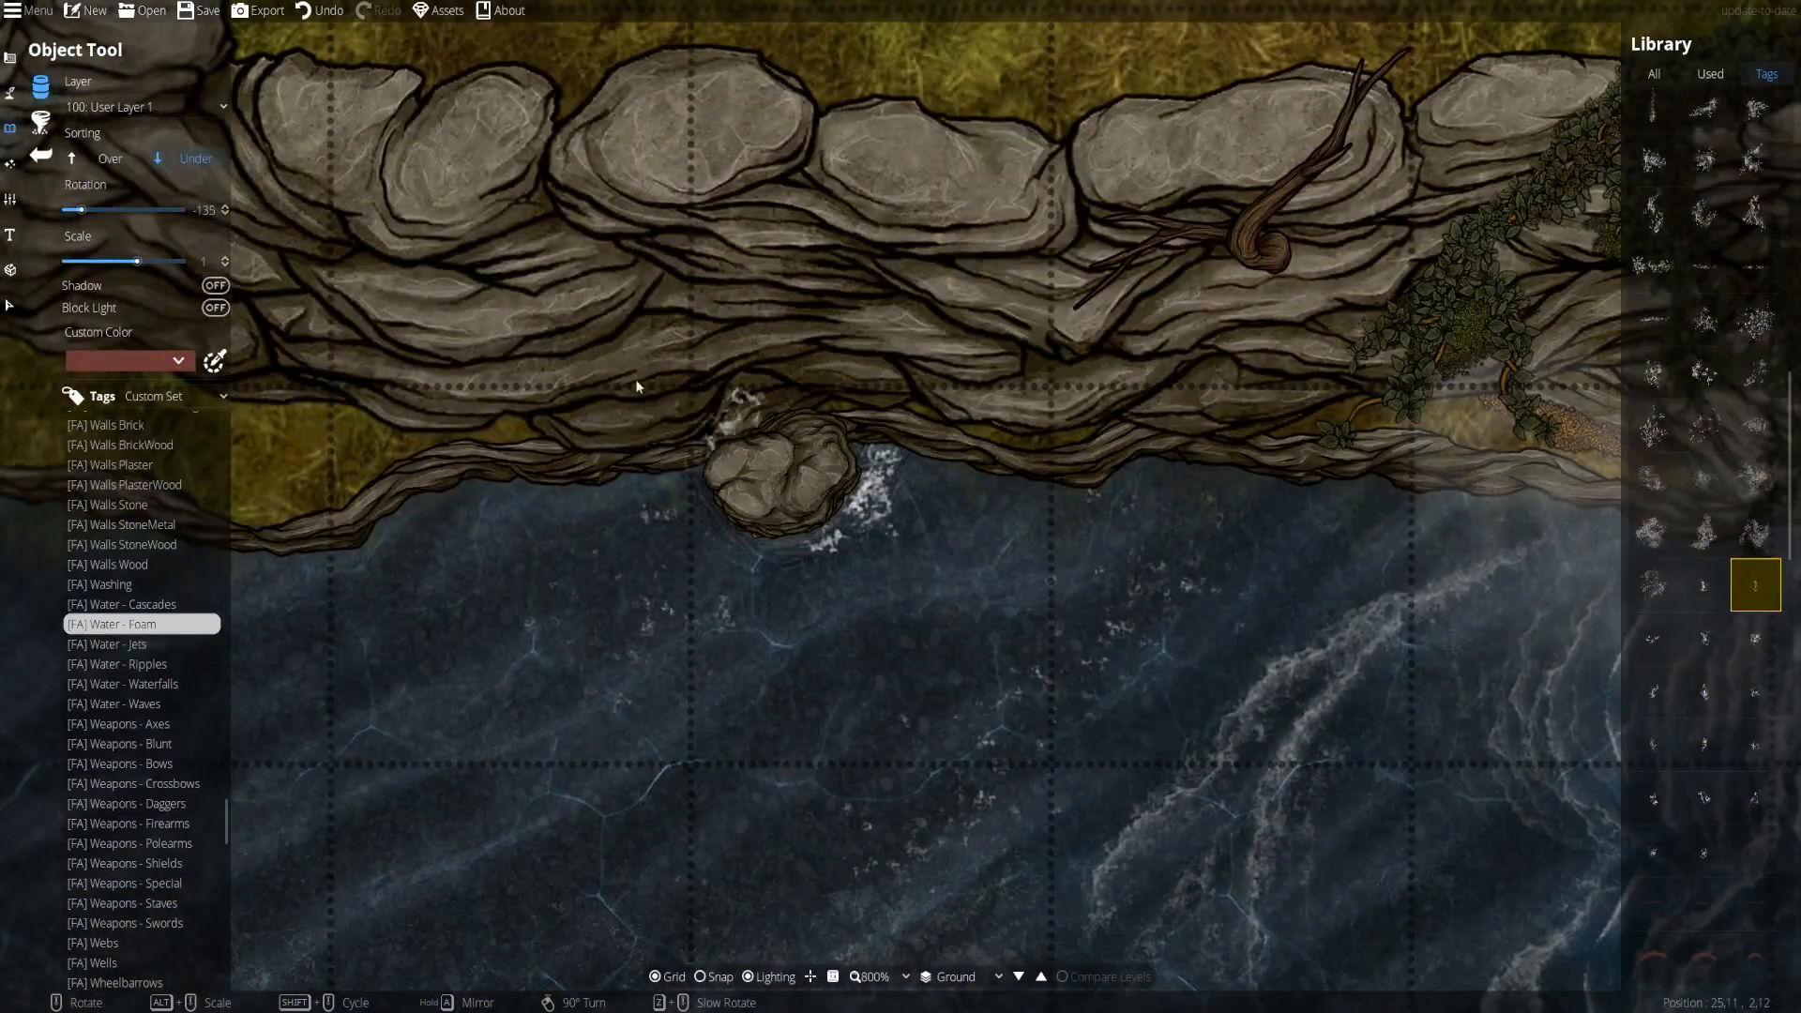
{"action": "scroll", "coordinate": [817, 632], "scroll_direction": "down", "scroll_amount": 1, "text": "shift"}
{"action": "scroll", "coordinate": [1270, 470], "scroll_direction": "down", "scroll_amount": 1, "text": "shift"}
- Switch to the [FA] Water - Waves set and place wave crests along the upper bank near the waterfalls, sorted Over
{"action": "key", "text": "Down"}
{"action": "key", "text": "Down"}
{"action": "key", "text": "Down"}
{"action": "key", "text": "Down"}
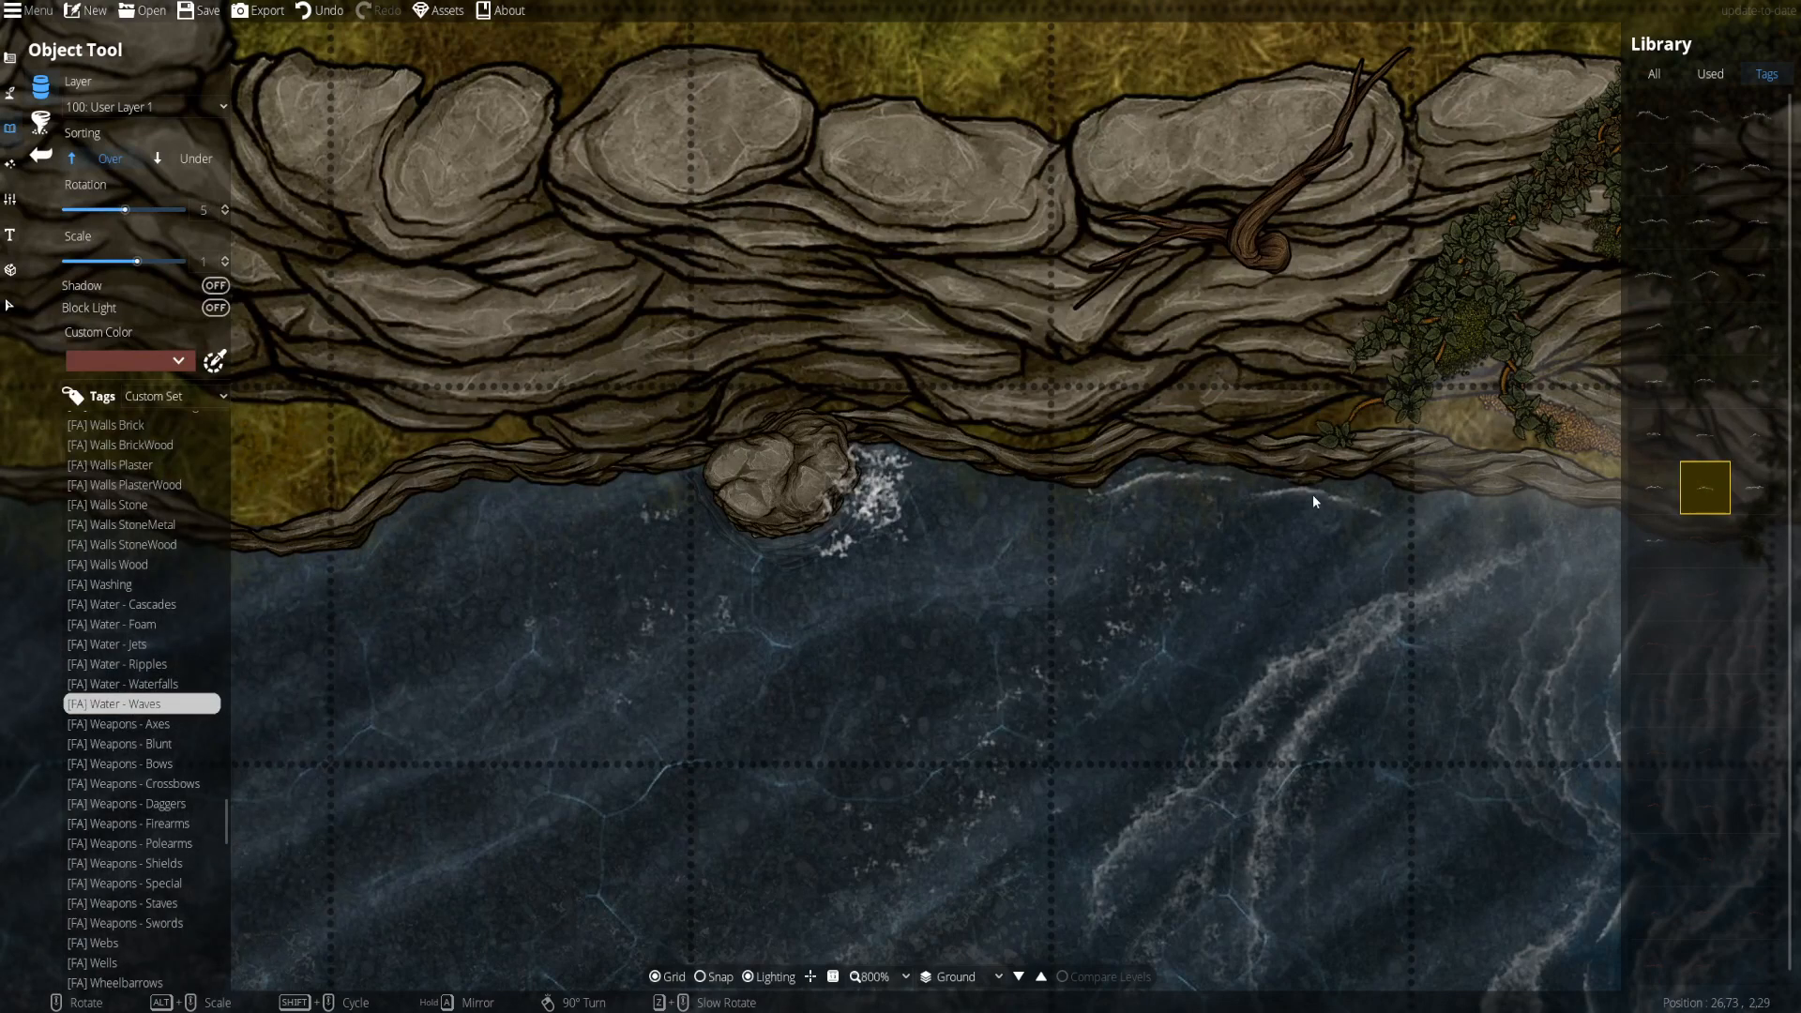
{"action": "scroll", "coordinate": [1314, 502], "scroll_direction": "down", "scroll_amount": 2, "text": "shift"}
{"action": "left_click_drag", "start_coordinate": [1103, 500], "coordinate": [793, 508]}
{"action": "scroll", "coordinate": [1340, 560], "scroll_direction": "down", "scroll_amount": 2, "text": "shift"}
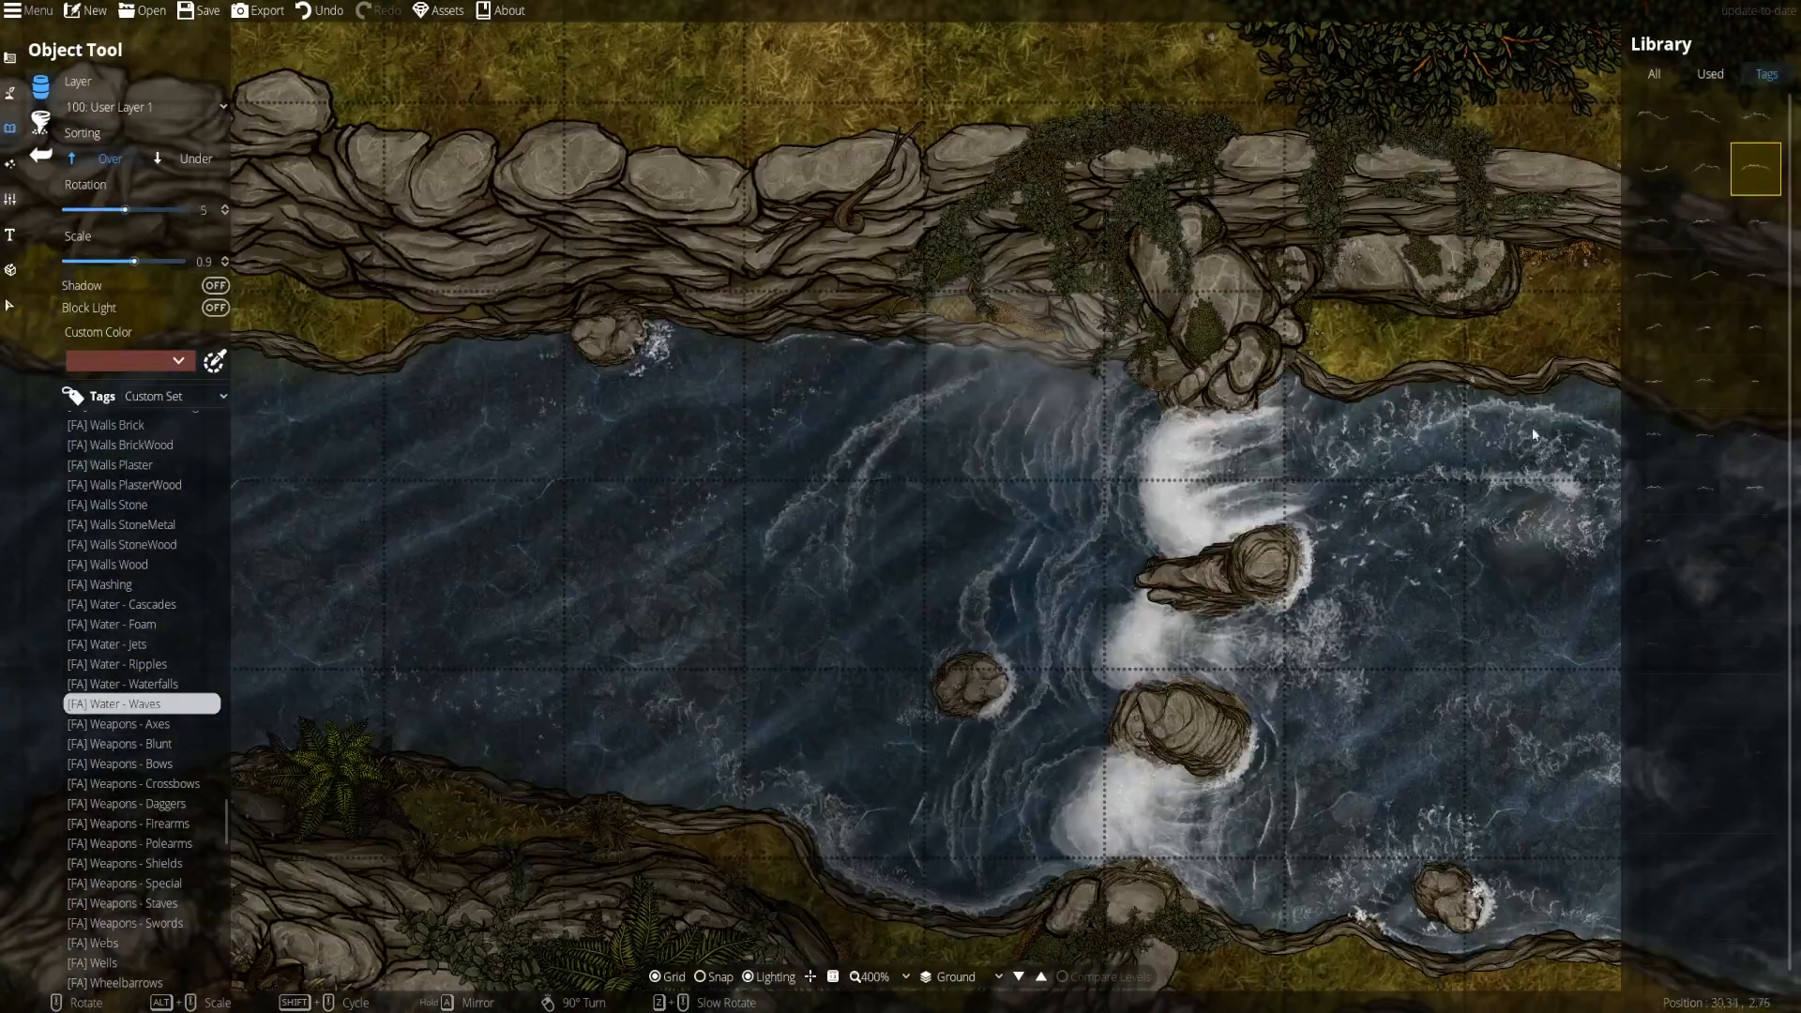
- Continue the wave crests along the upper bank farther upstream at 0.9 scale, sorted Under
{"action": "scroll", "coordinate": [1075, 386], "scroll_direction": "down", "scroll_amount": 1, "text": "shift"}
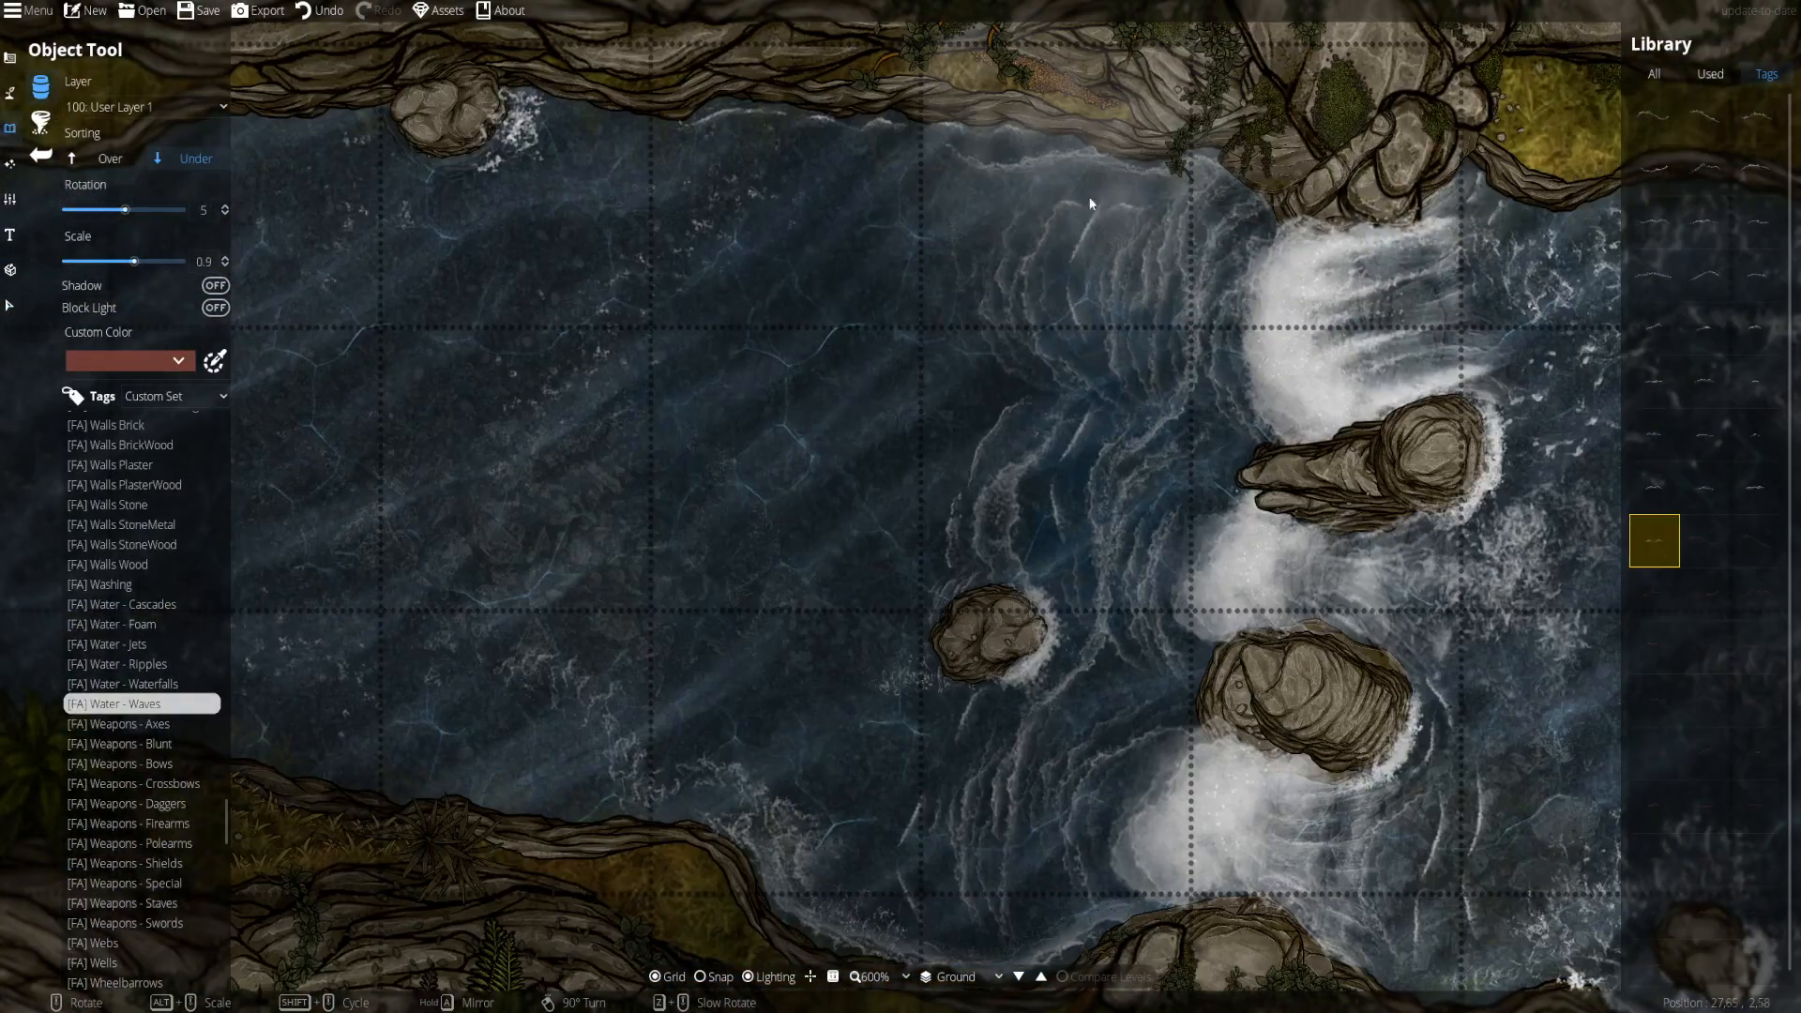
{"action": "scroll", "coordinate": [1019, 148], "scroll_direction": "down", "scroll_amount": 2, "text": "shift"}
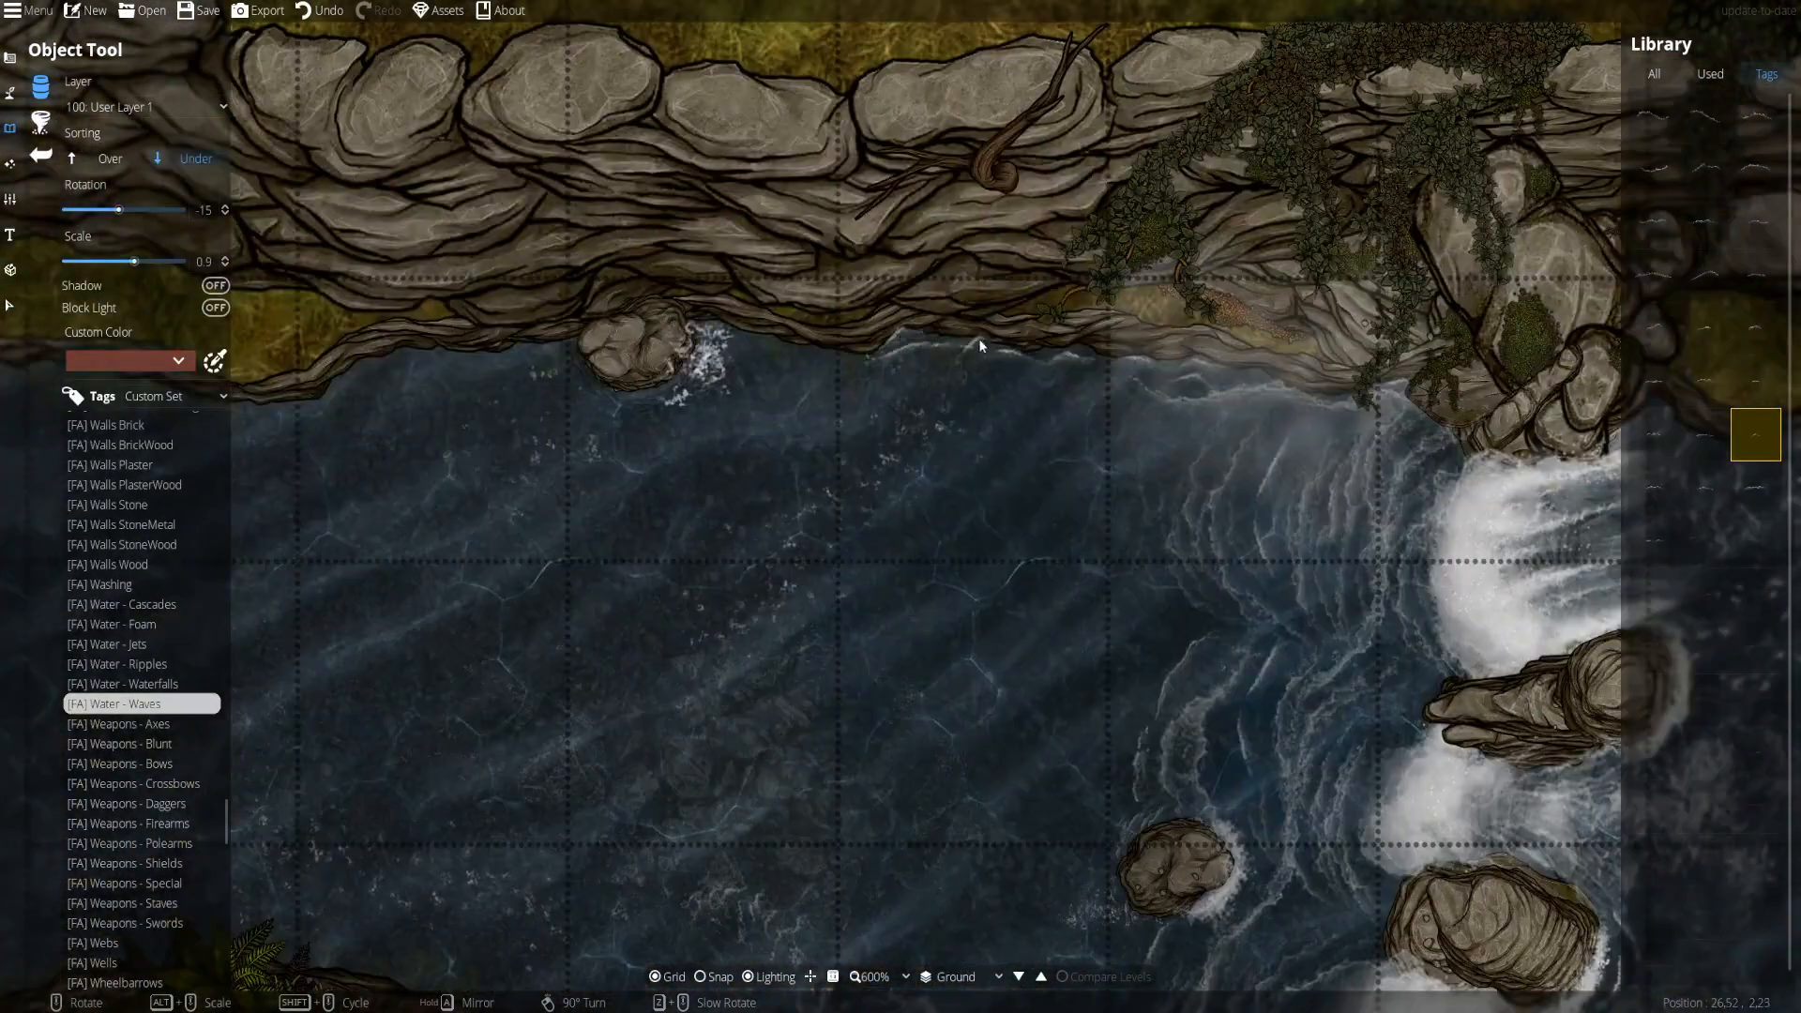
{"action": "scroll", "coordinate": [981, 346], "scroll_direction": "up", "scroll_amount": 2}
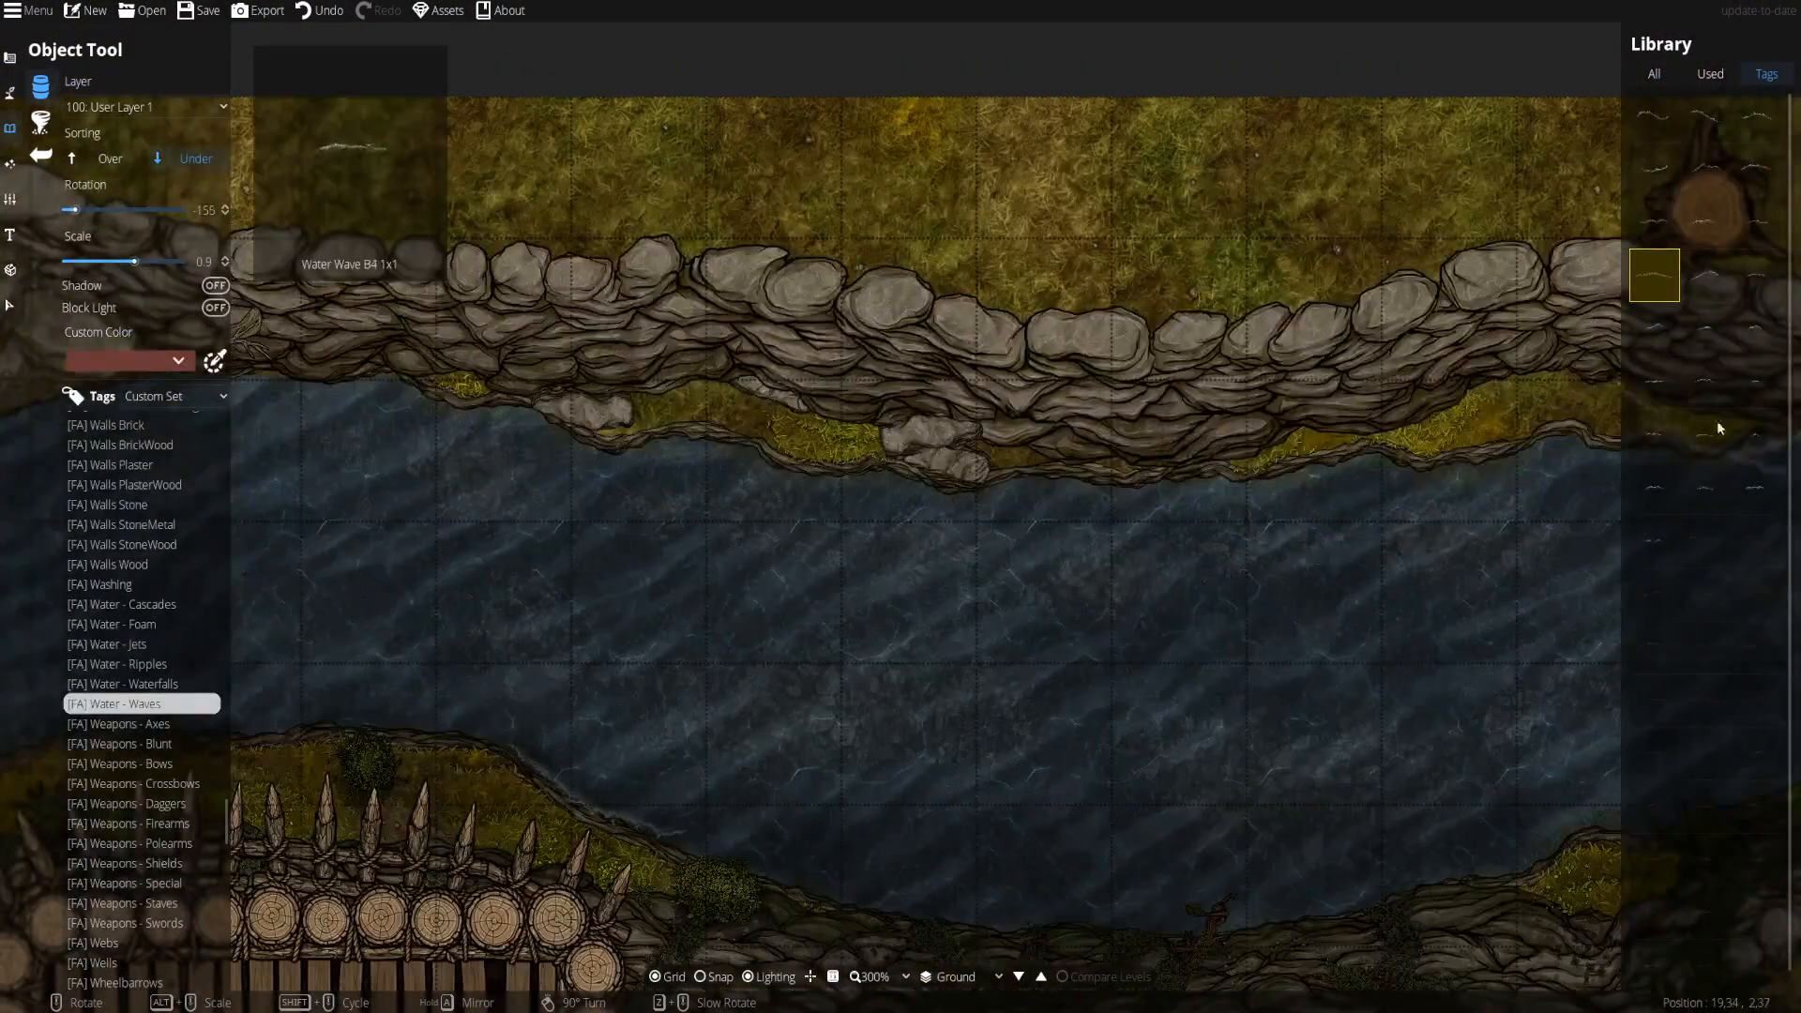
{"action": "scroll", "coordinate": [668, 454], "scroll_direction": "down", "scroll_amount": 1, "text": "shift"}
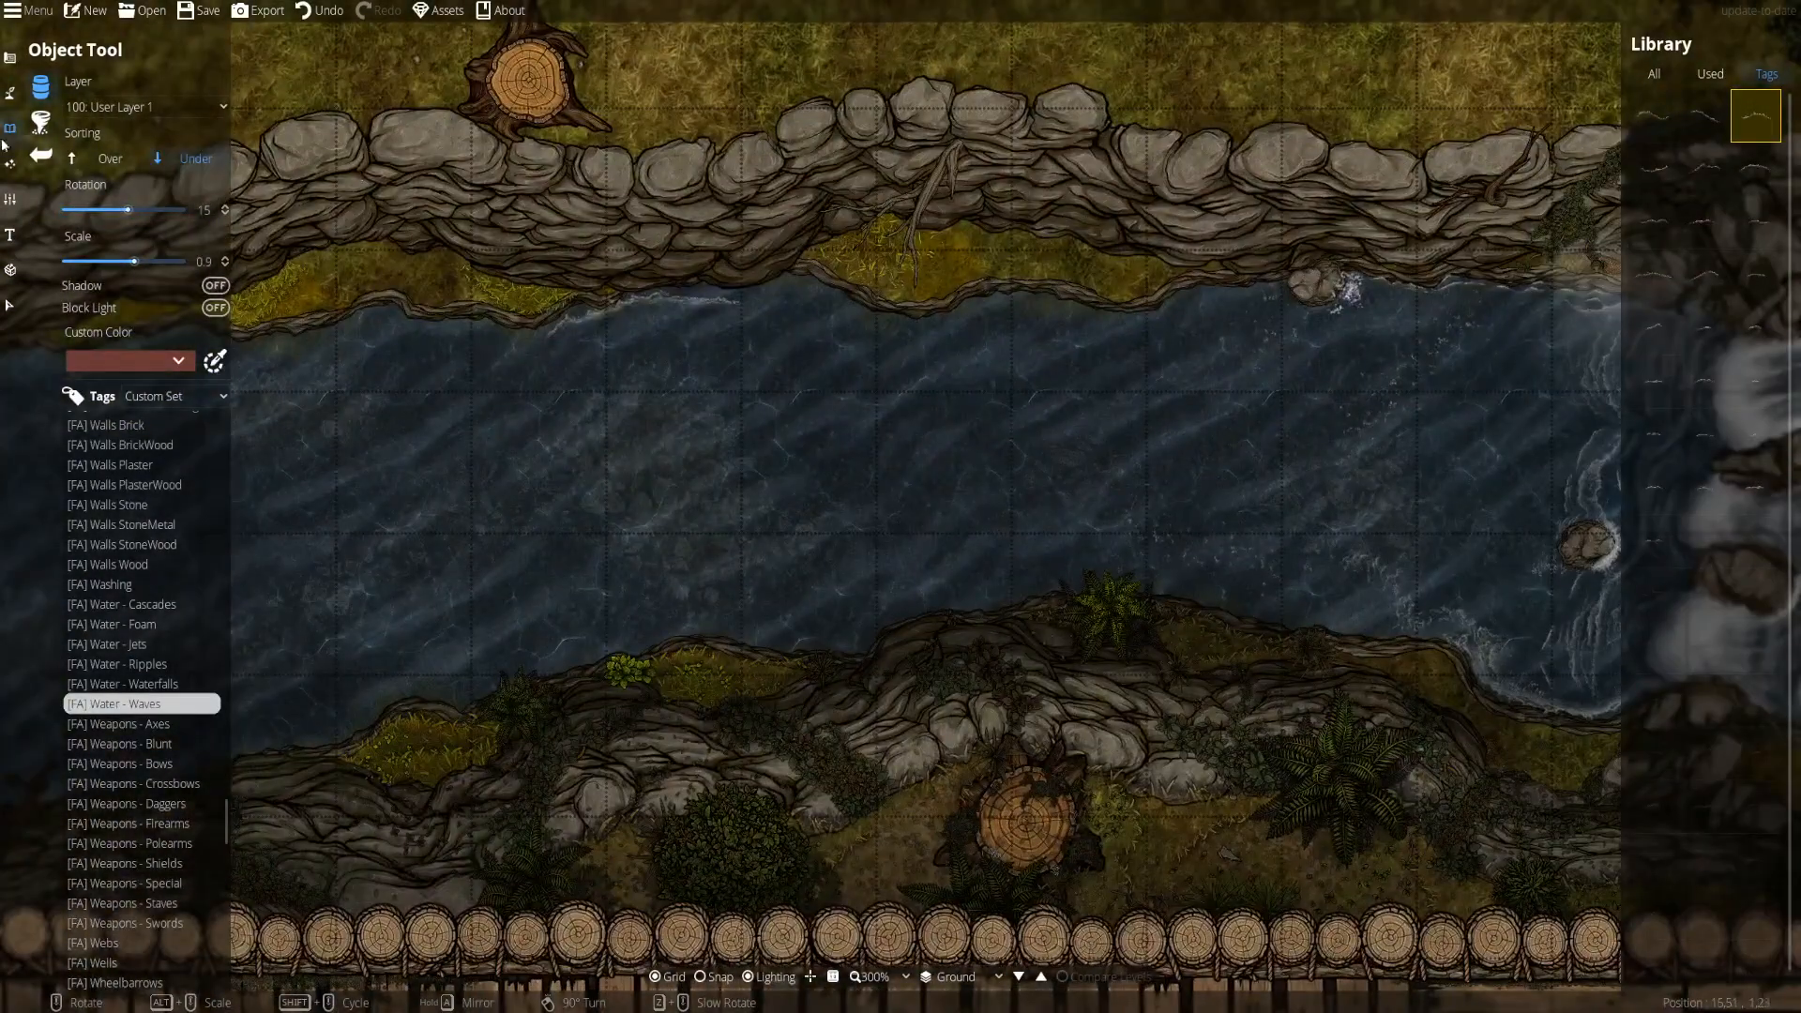
- Draw water wave paths along the upper bank with the Path Tool, using 0.36 width and Fade transitions in and out
{"action": "left_click", "coordinate": [9, 93]}
{"action": "scroll", "coordinate": [165, 716], "scroll_direction": "down", "scroll_amount": 15}
{"action": "left_click", "coordinate": [148, 650]}
{"action": "left_click", "coordinate": [125, 736]}
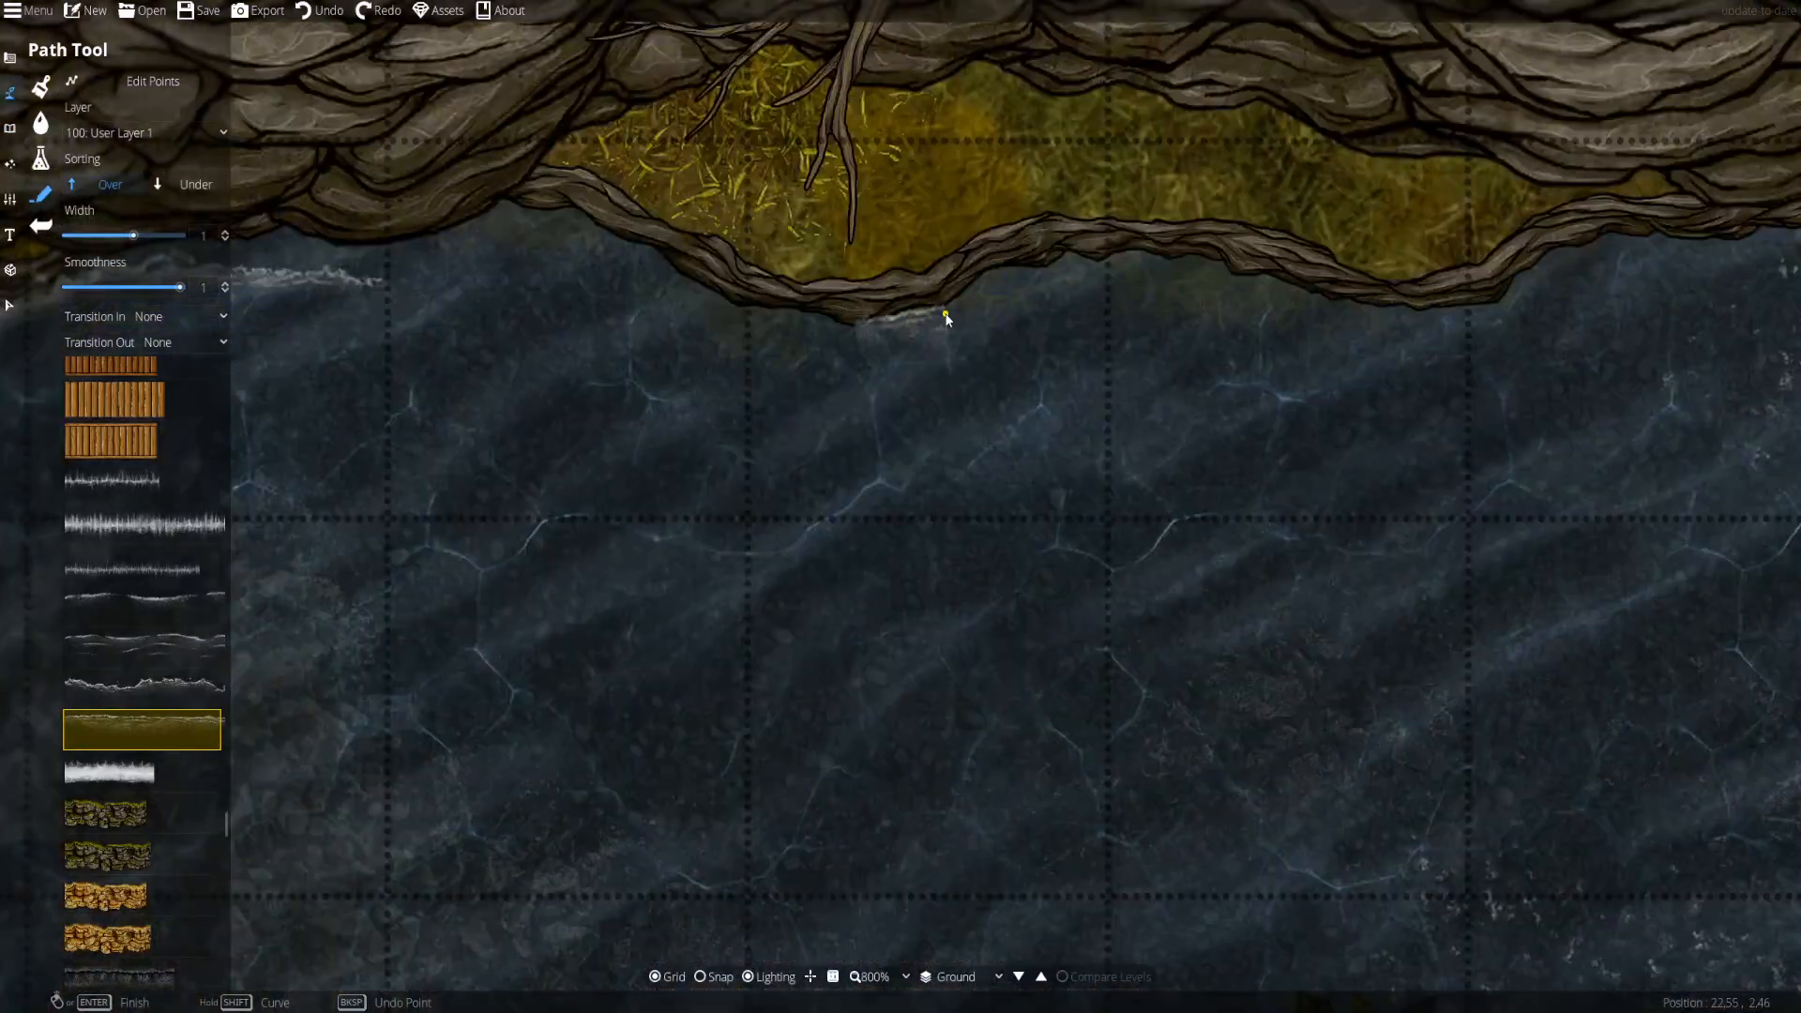
{"action": "left_click", "coordinate": [985, 293]}
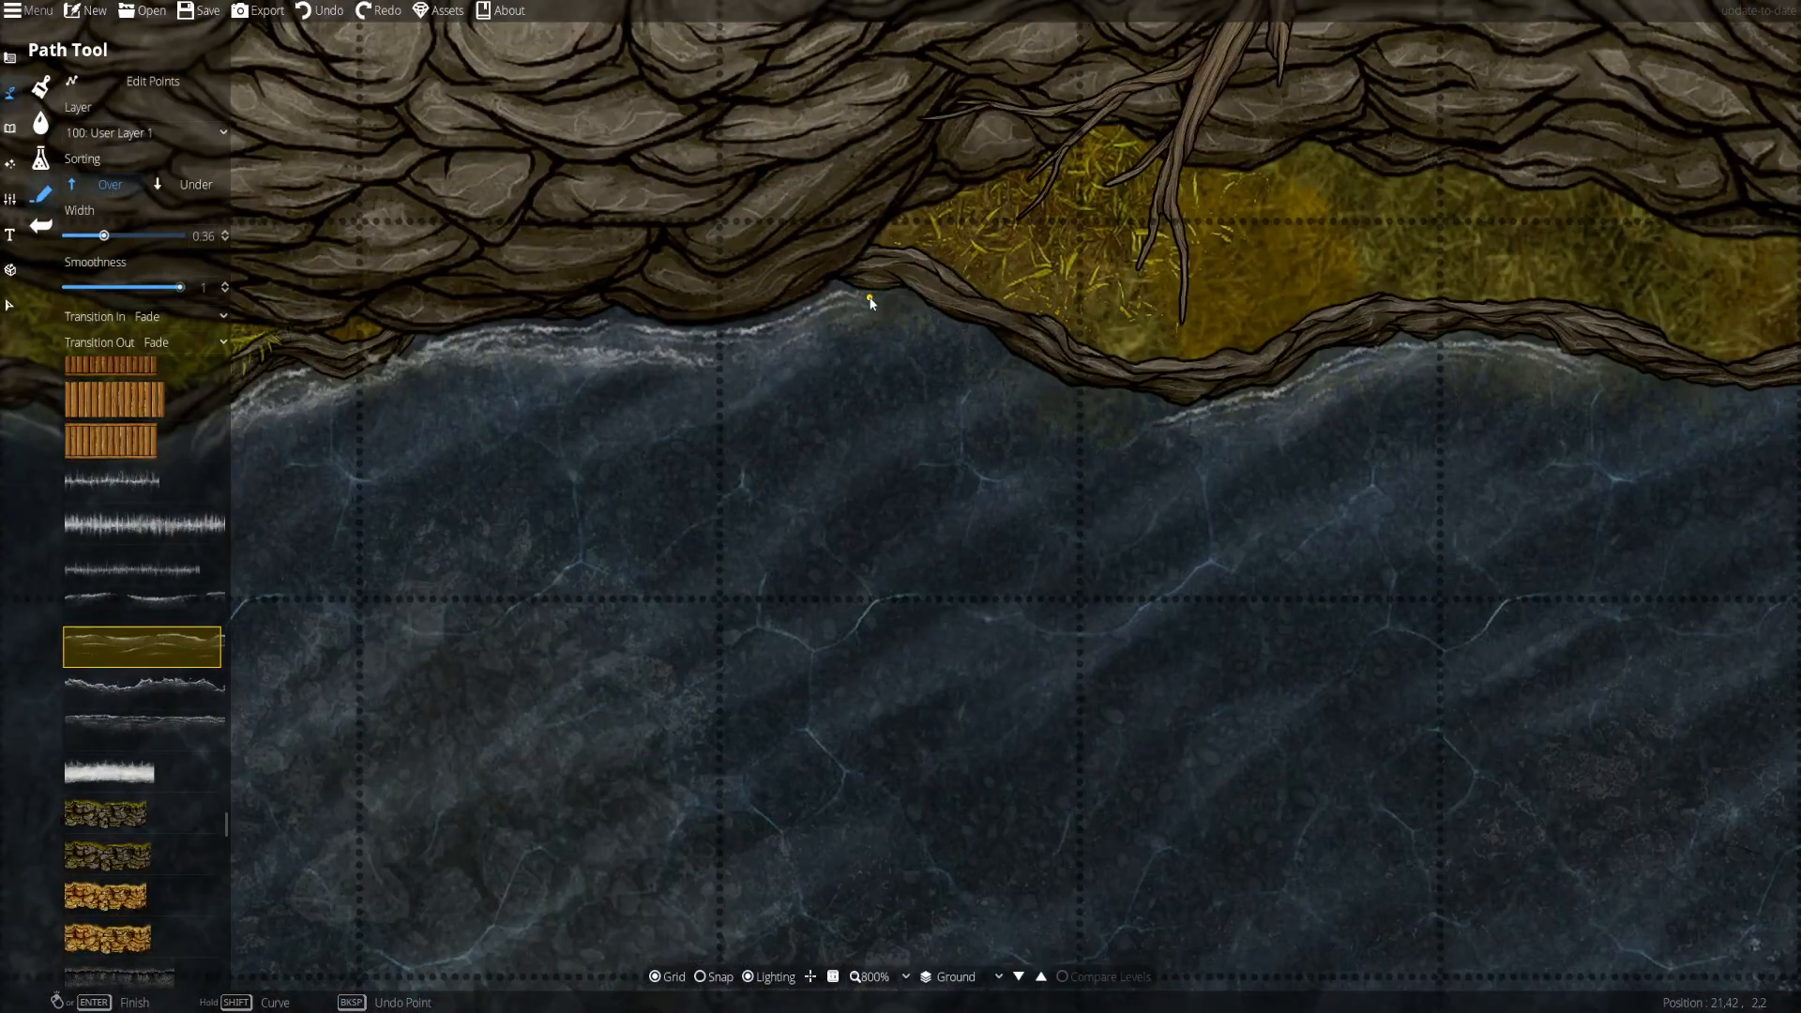
{"action": "left_click", "coordinate": [1005, 362]}
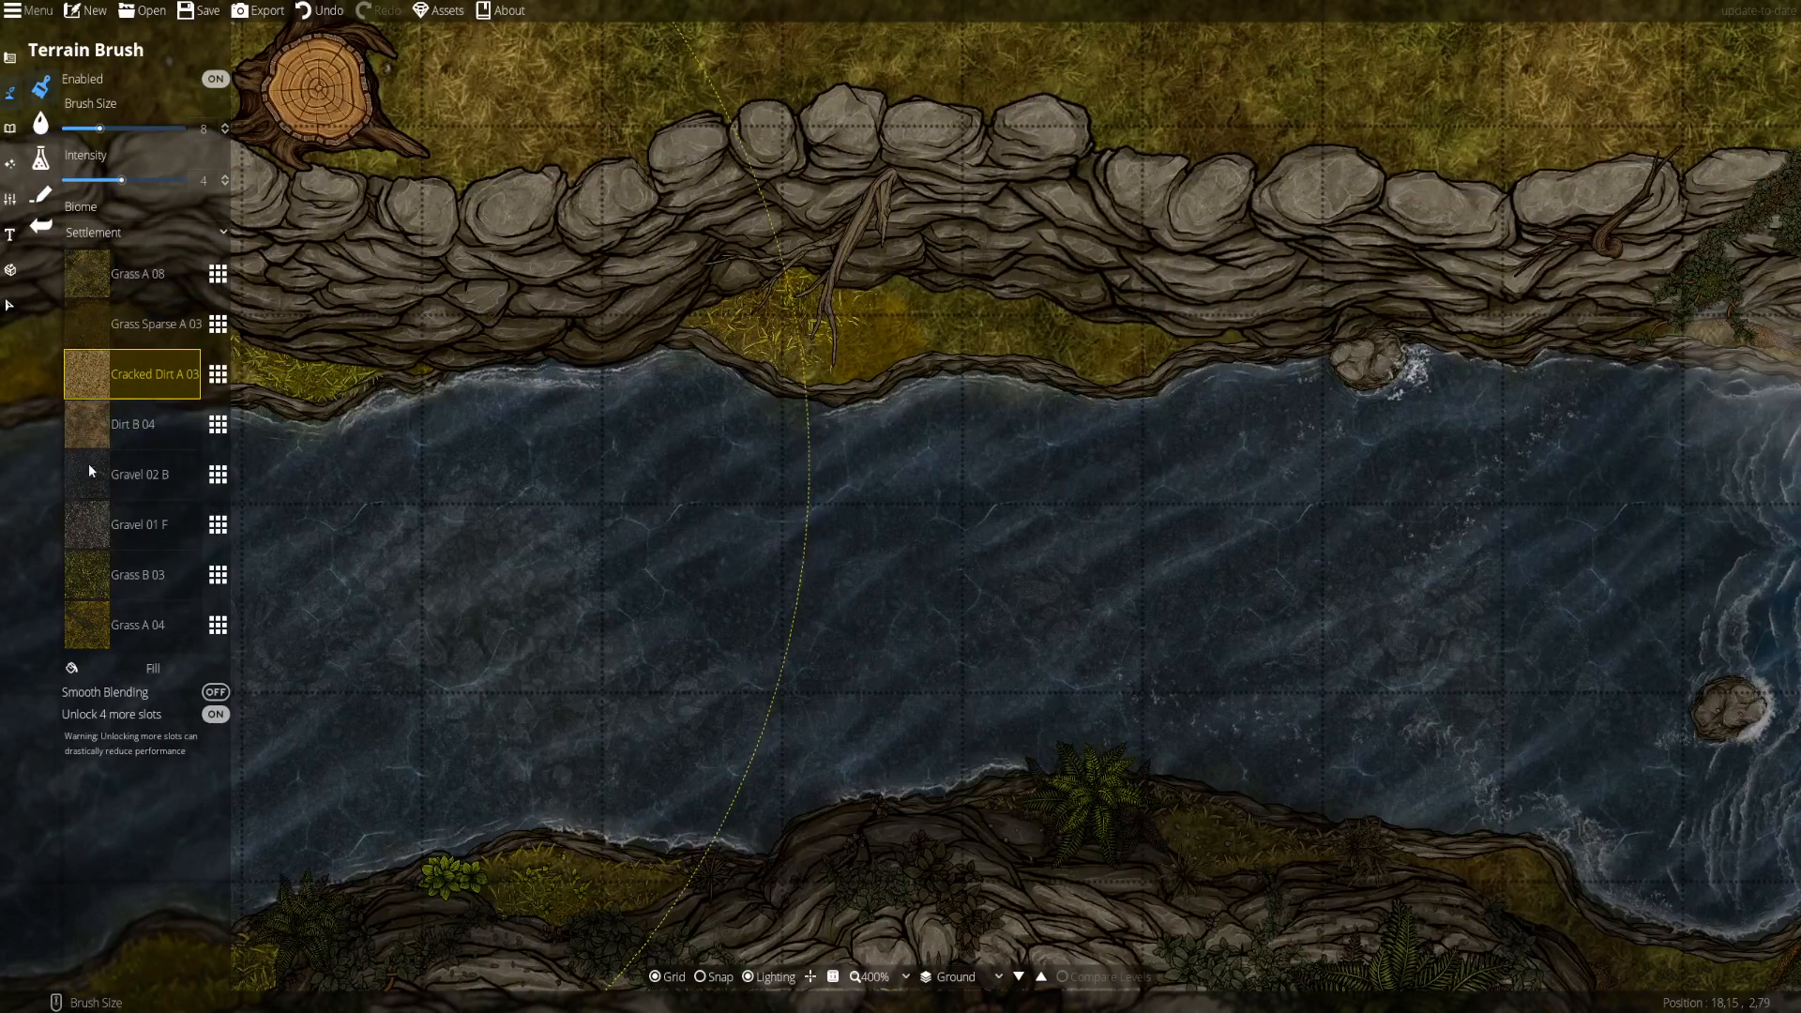
- Select the Gravel 02 B terrain for the Terrain Brush, and rotate a [FA] Water - Waves crest in the river
{"action": "left_click", "coordinate": [89, 470]}
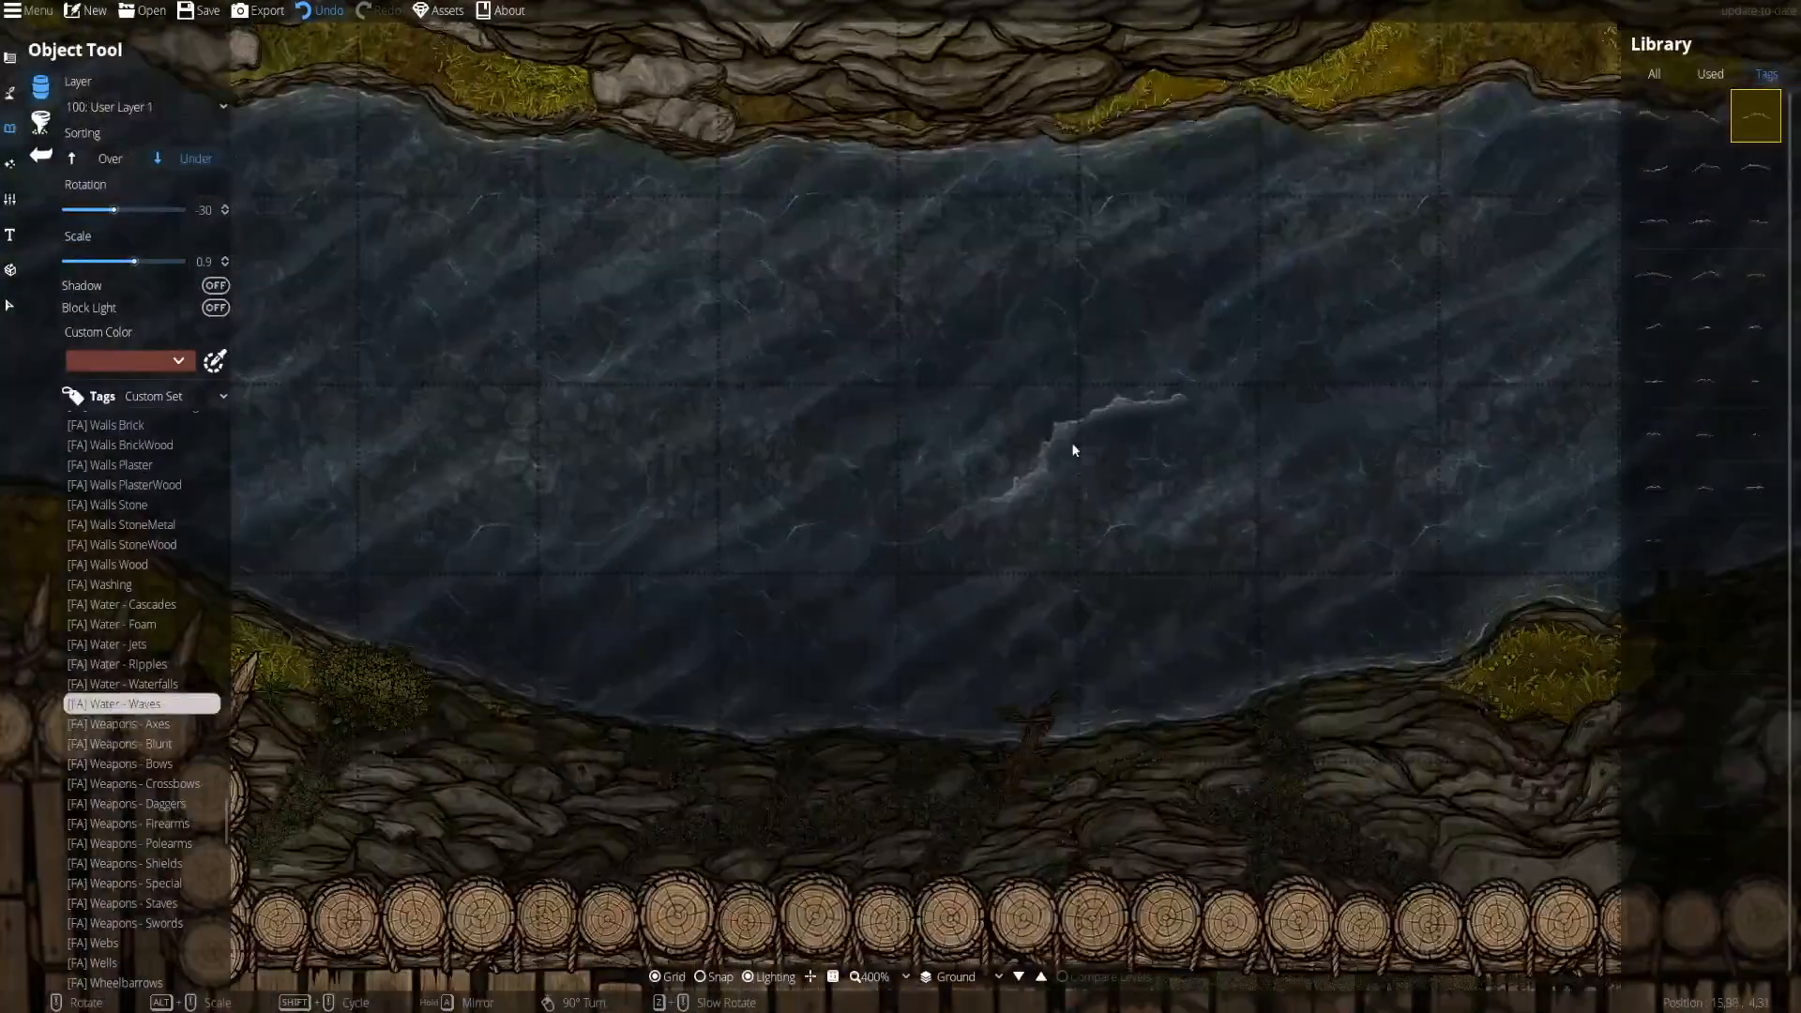
{"action": "scroll", "coordinate": [825, 543], "scroll_direction": "up", "scroll_amount": 5}
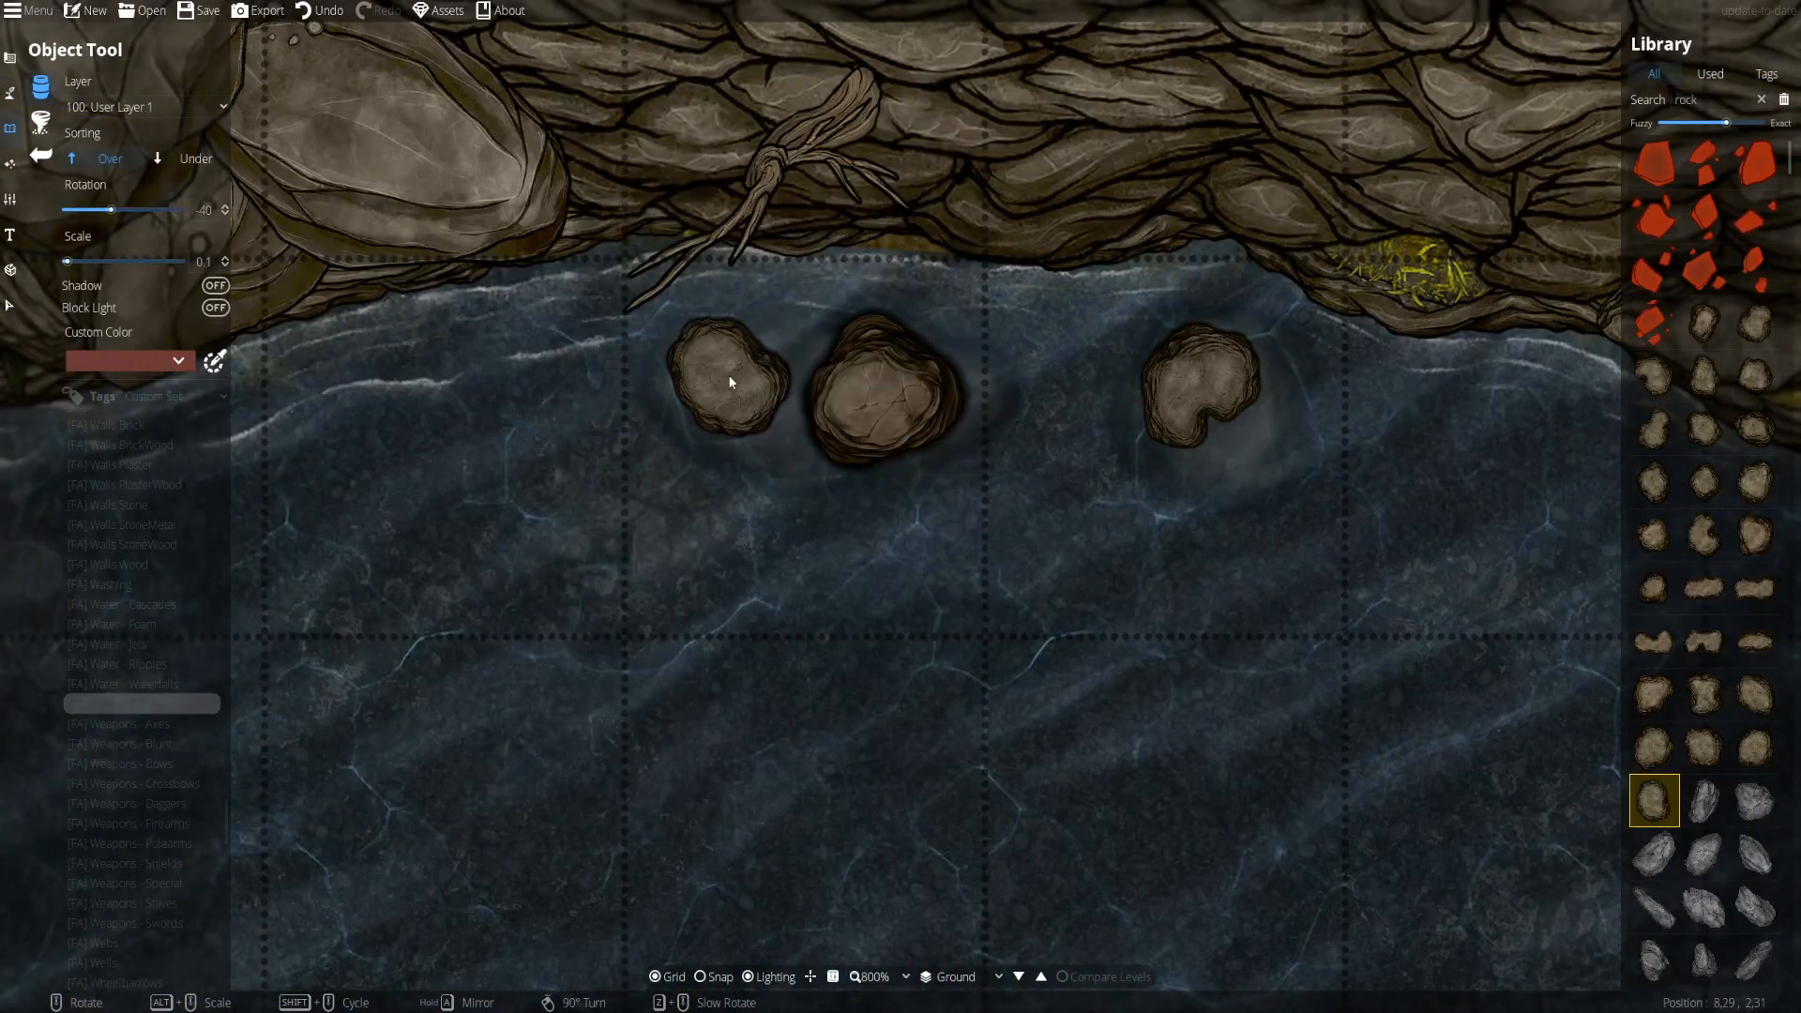
- Stack small rocks on the three boulders near the upper bank at 0.1 scale, sorted Over
{"action": "scroll", "coordinate": [1746, 722], "scroll_direction": "down", "scroll_amount": 20}
{"action": "left_click", "coordinate": [1705, 560]}
{"action": "scroll", "coordinate": [908, 411], "scroll_direction": "down", "scroll_amount": 5}
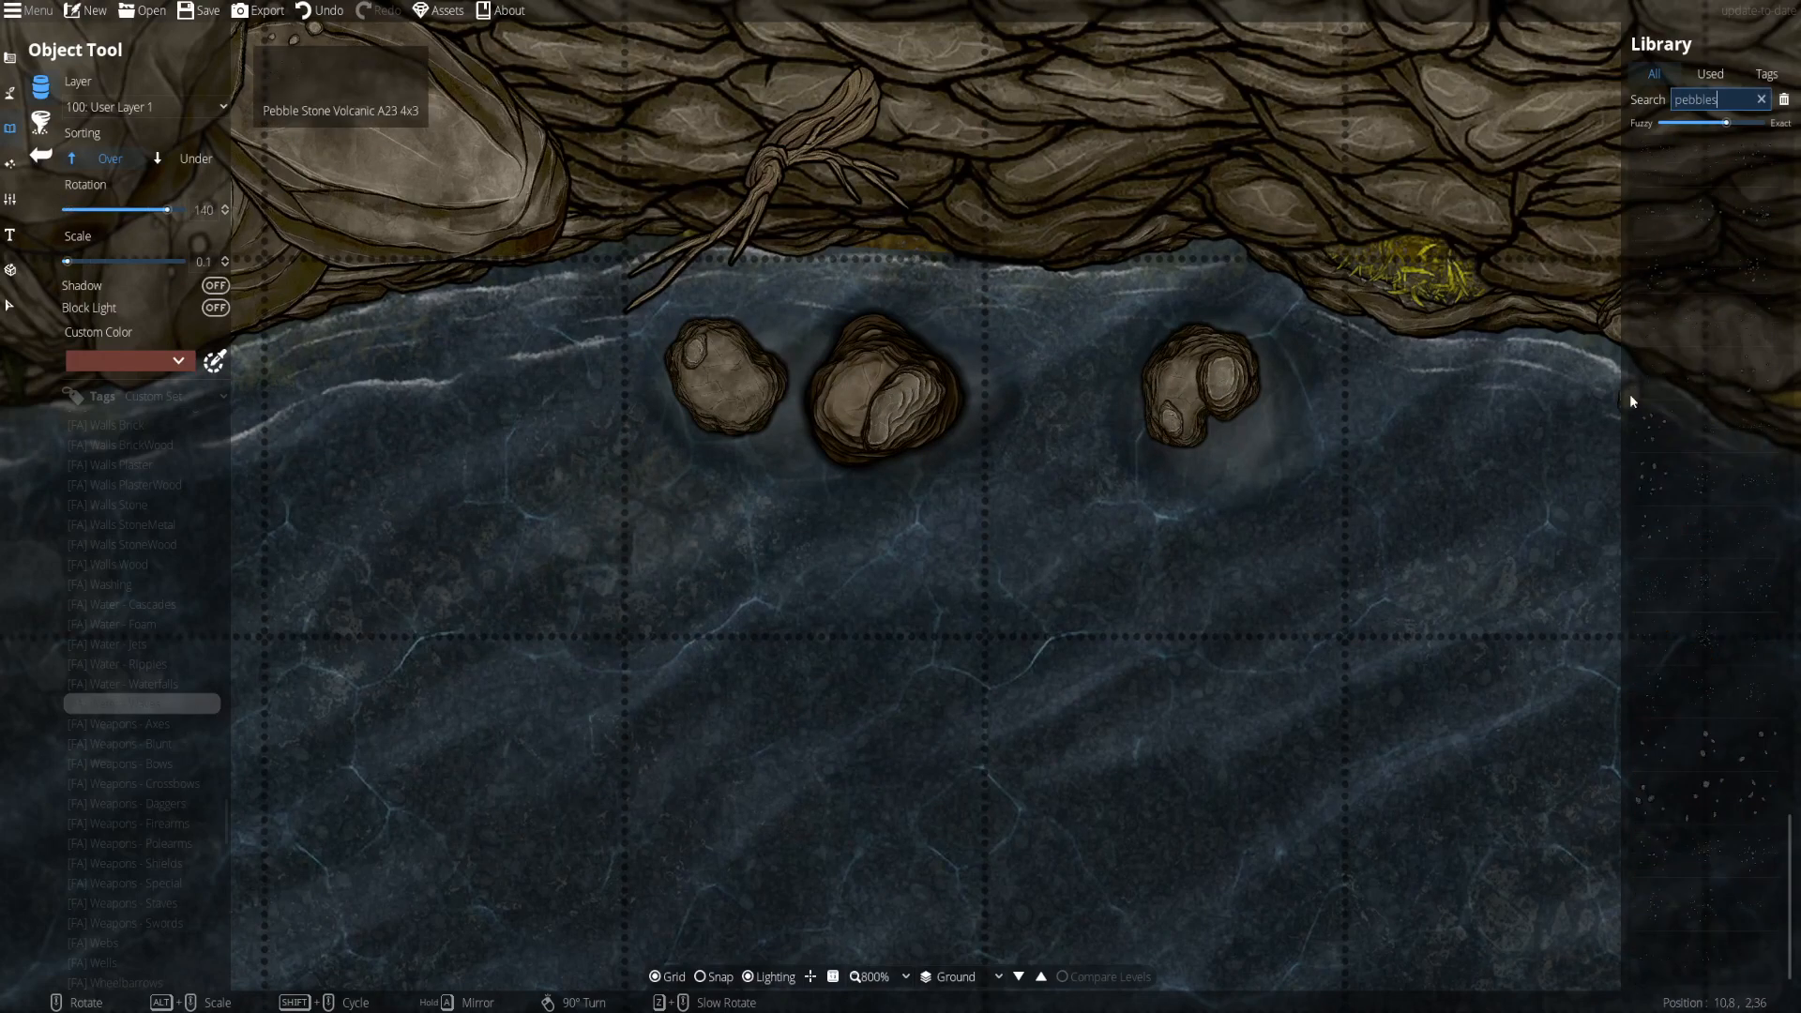
- Add pebbles from the pebbles search onto the boulders near the upper bank at 0.3 scale, sorted Over
{"action": "left_click", "coordinate": [1757, 428]}
{"action": "scroll", "coordinate": [863, 390], "scroll_direction": "up", "scroll_amount": 3}
{"action": "key", "text": "s"}
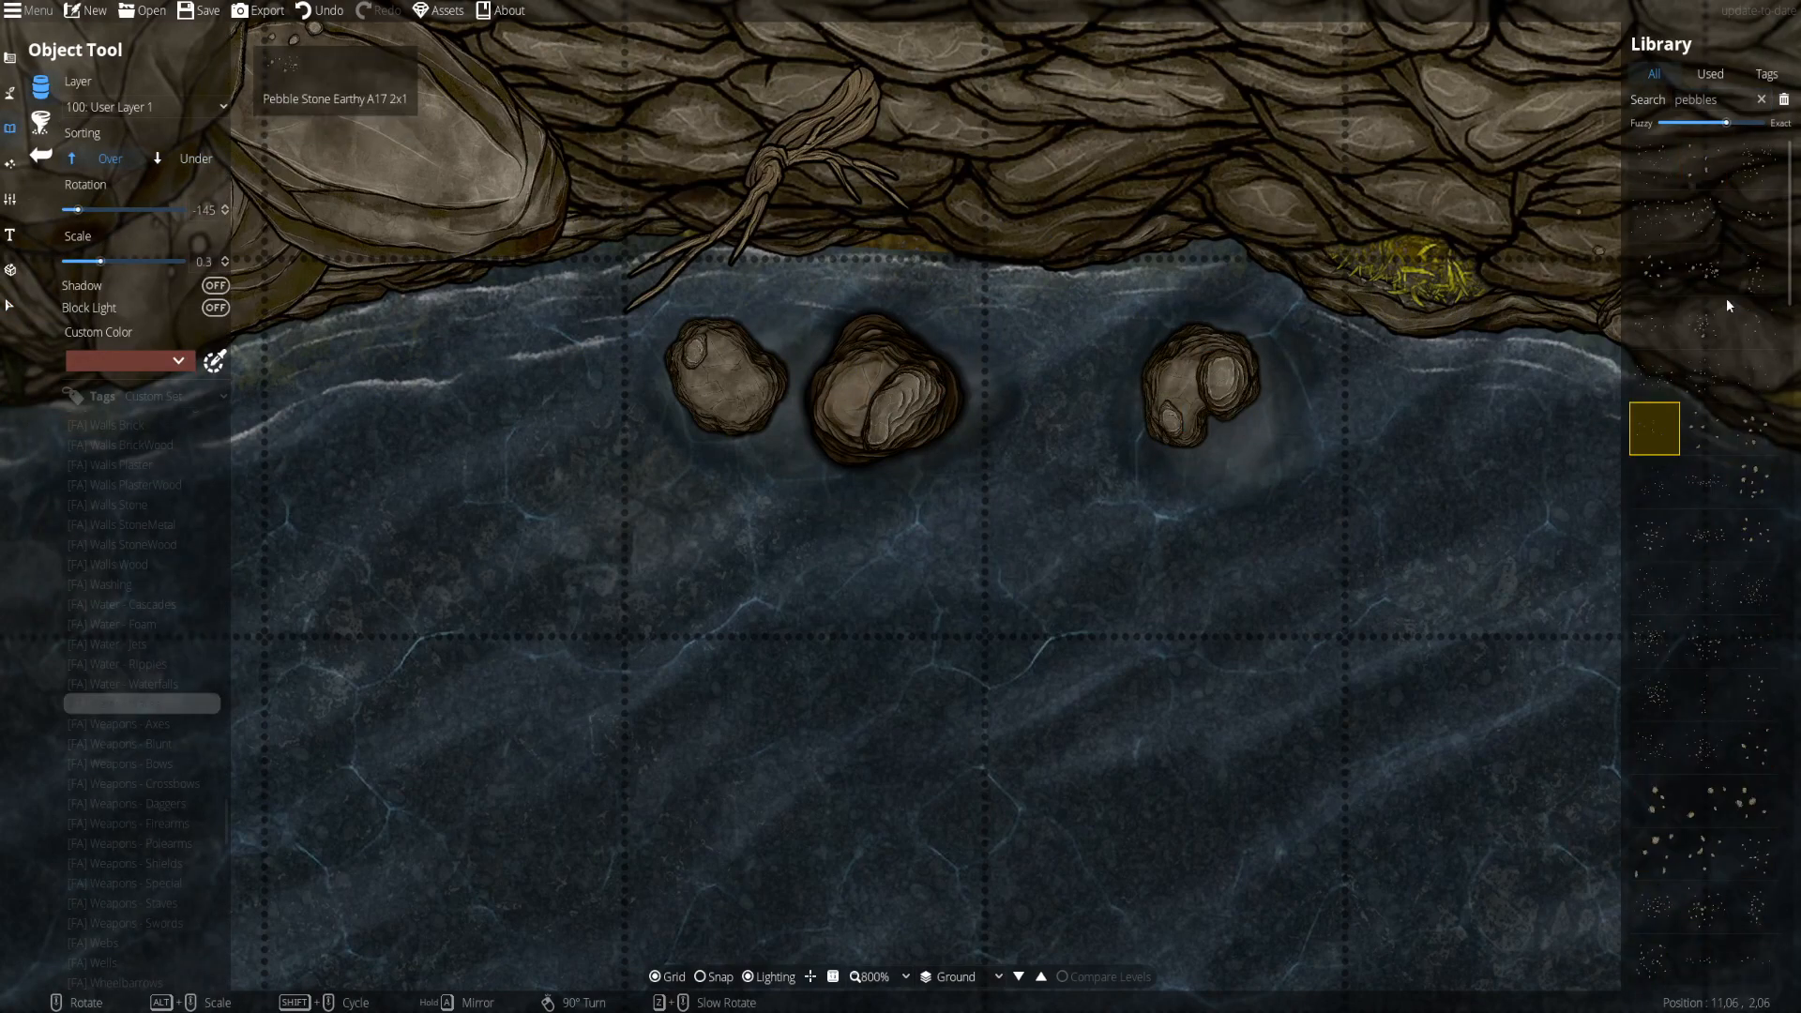
{"action": "left_click", "coordinate": [1705, 800]}
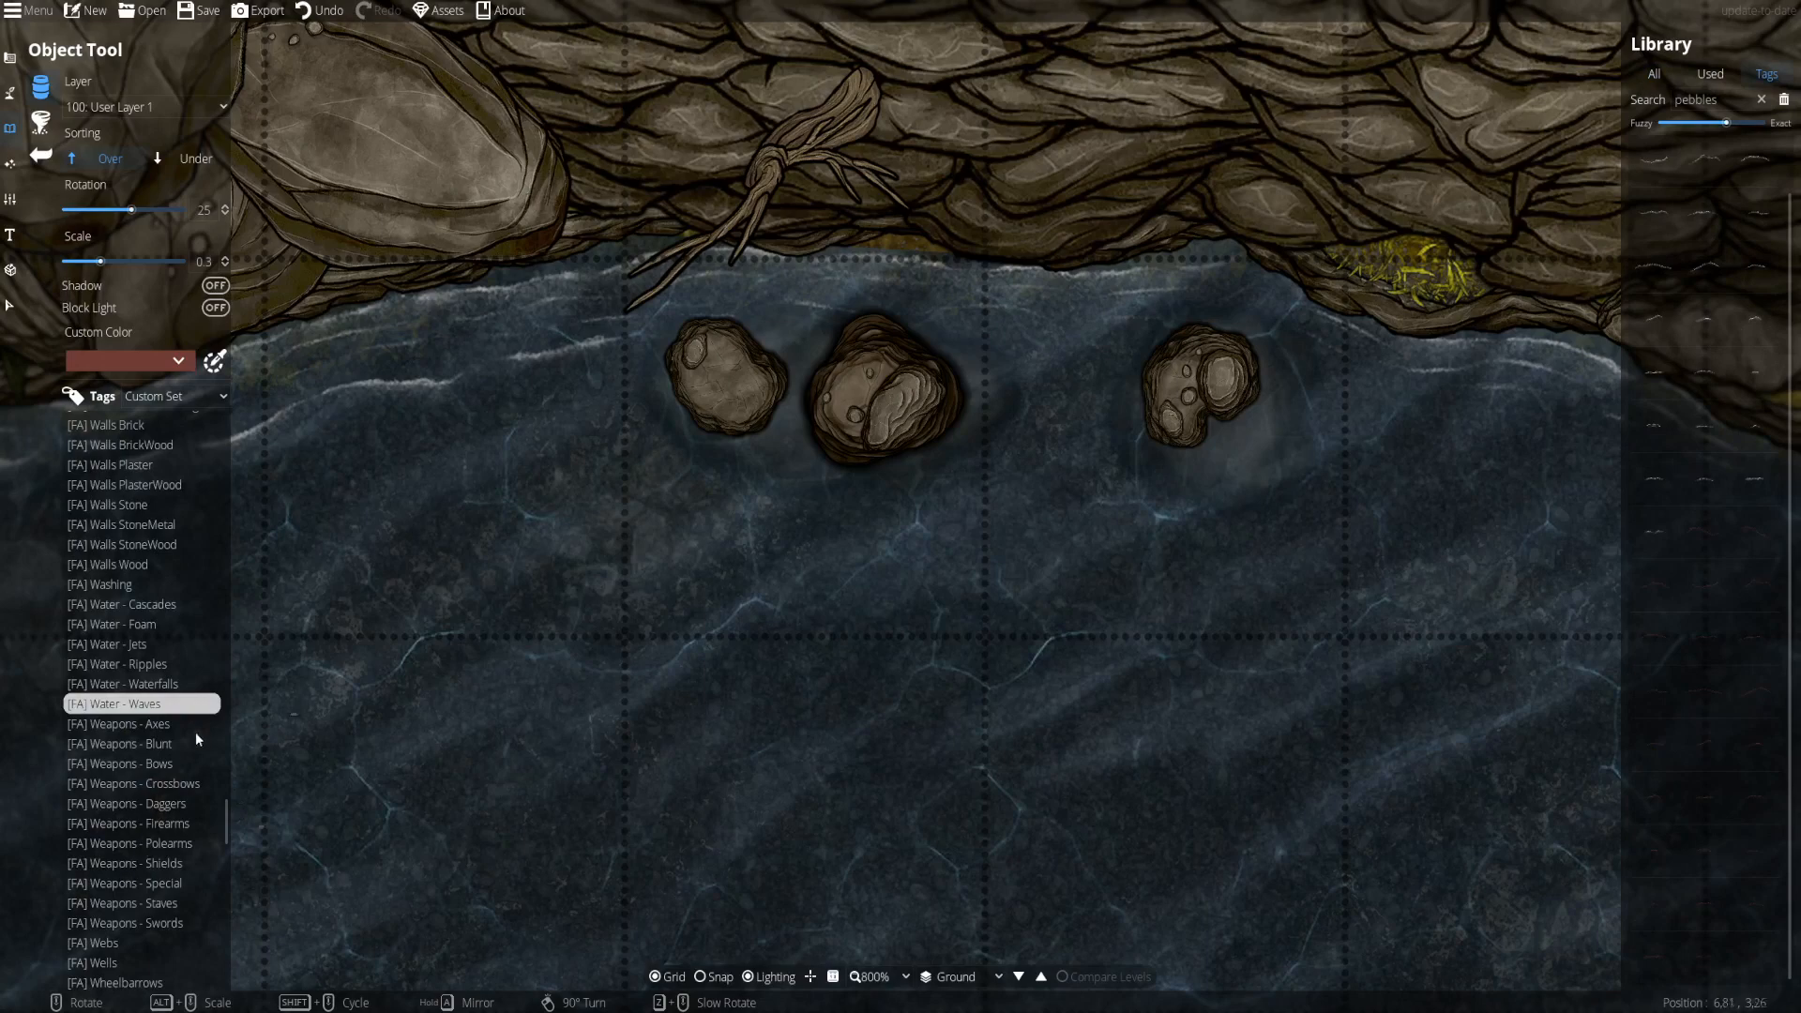
- Try placing [FA] Water - Waves crests around the boulders near the upper bank at 0.3 and 0.35 scale
{"action": "scroll", "coordinate": [196, 739], "scroll_direction": "down", "scroll_amount": 7}
{"action": "scroll", "coordinate": [132, 679], "scroll_direction": "up", "scroll_amount": 5}
{"action": "left_click", "coordinate": [118, 581]}
{"action": "left_click", "coordinate": [126, 521]}
{"action": "left_click", "coordinate": [136, 541]}
{"action": "left_click", "coordinate": [140, 563]}
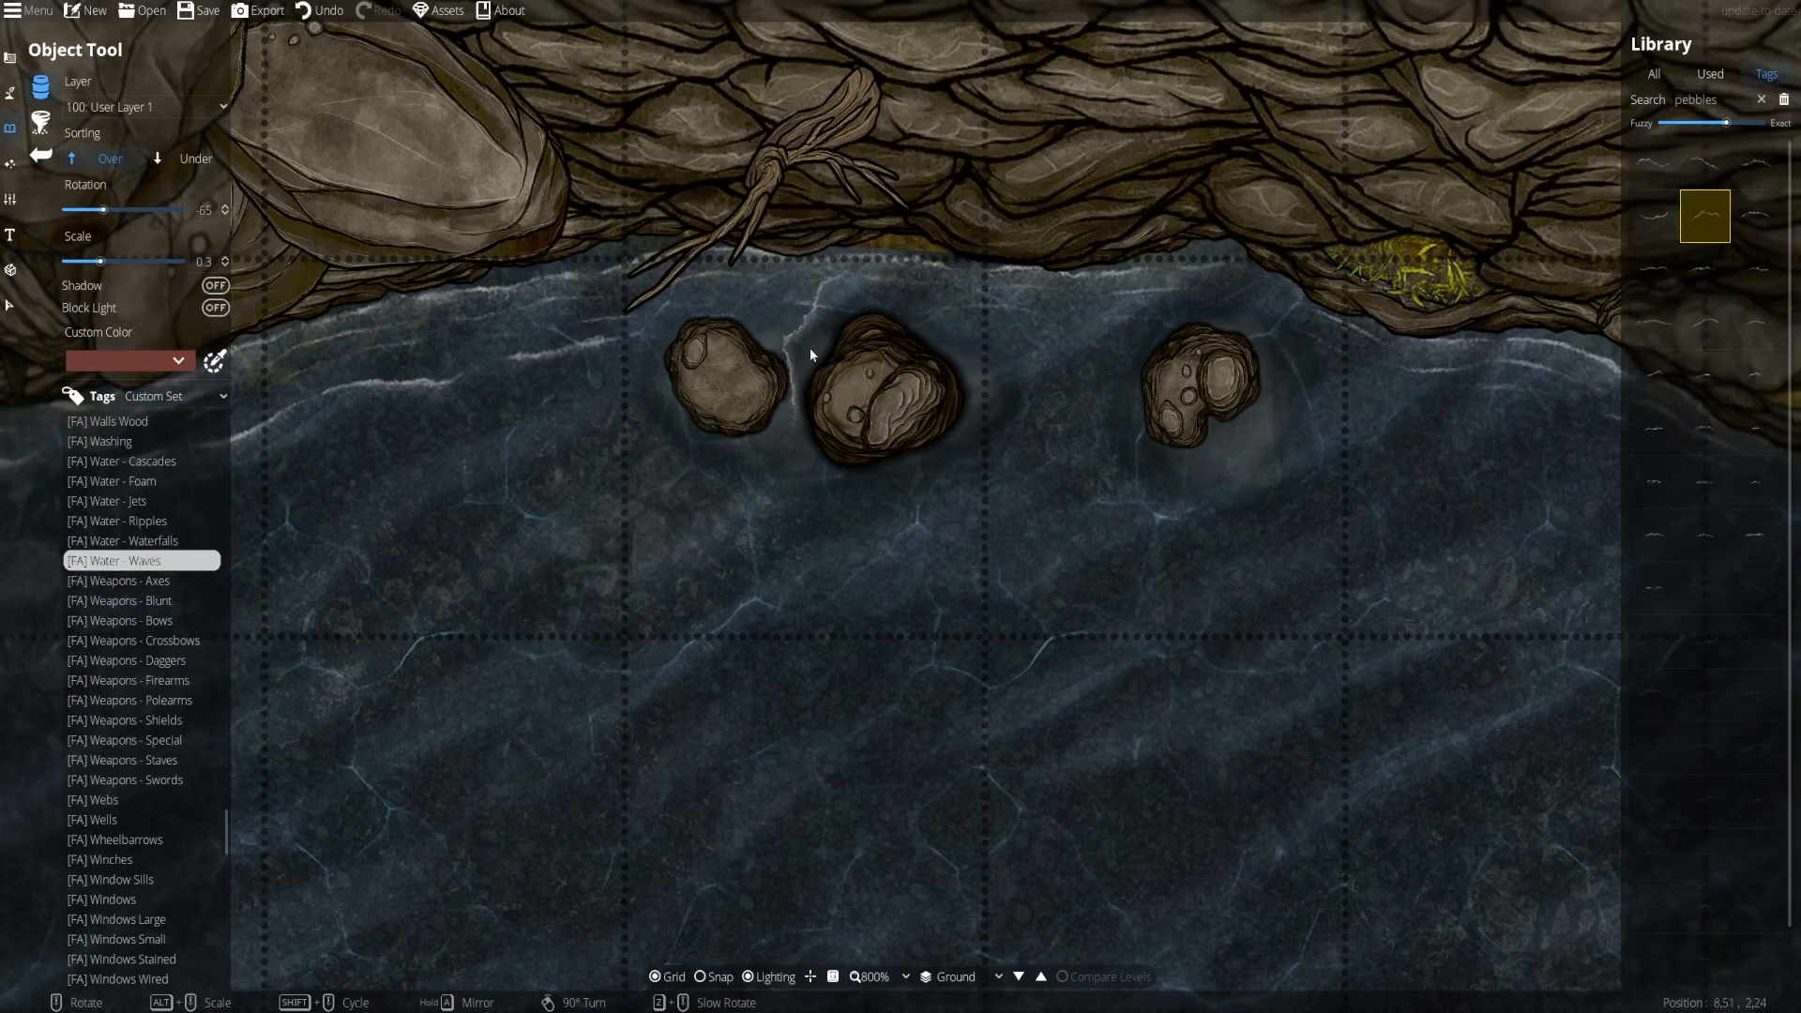
{"action": "left_click", "coordinate": [1233, 451]}
{"action": "left_click", "coordinate": [1705, 269]}
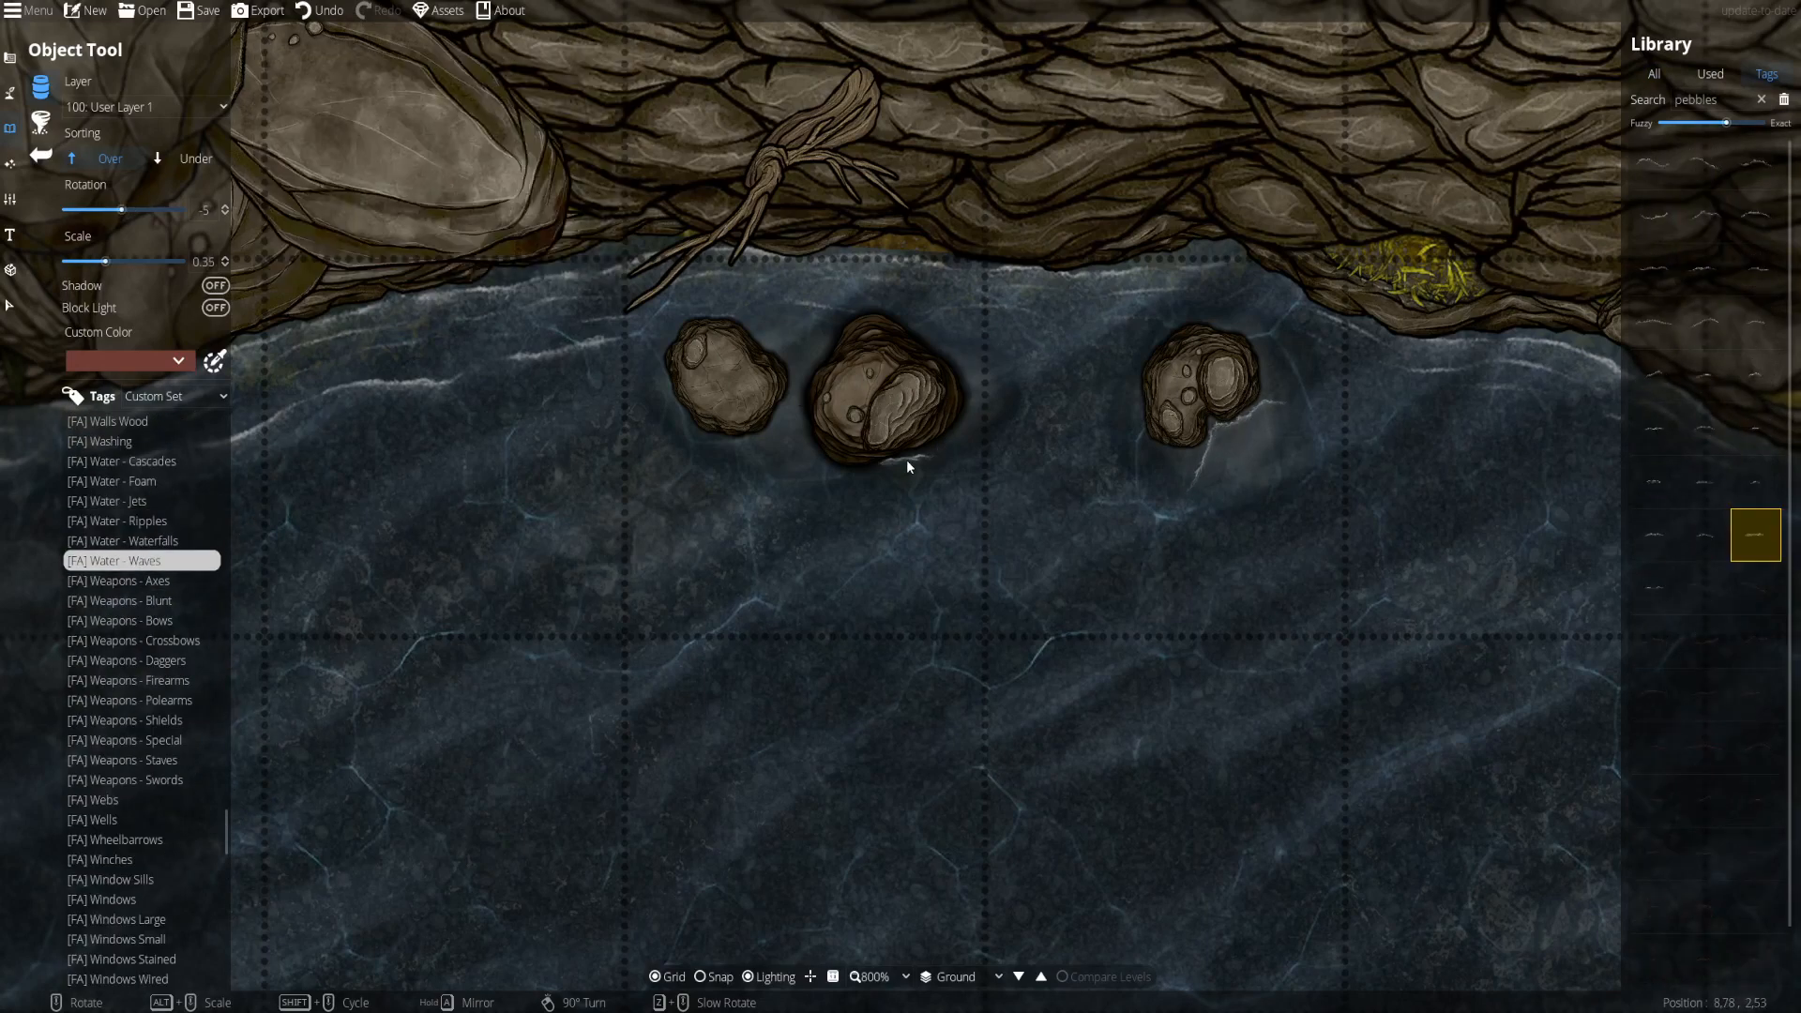
- Outline the boulders near the upper bank with Water C Path at 0.39 width, sorted Under, with Fade transitions
{"action": "key", "text": "p"}
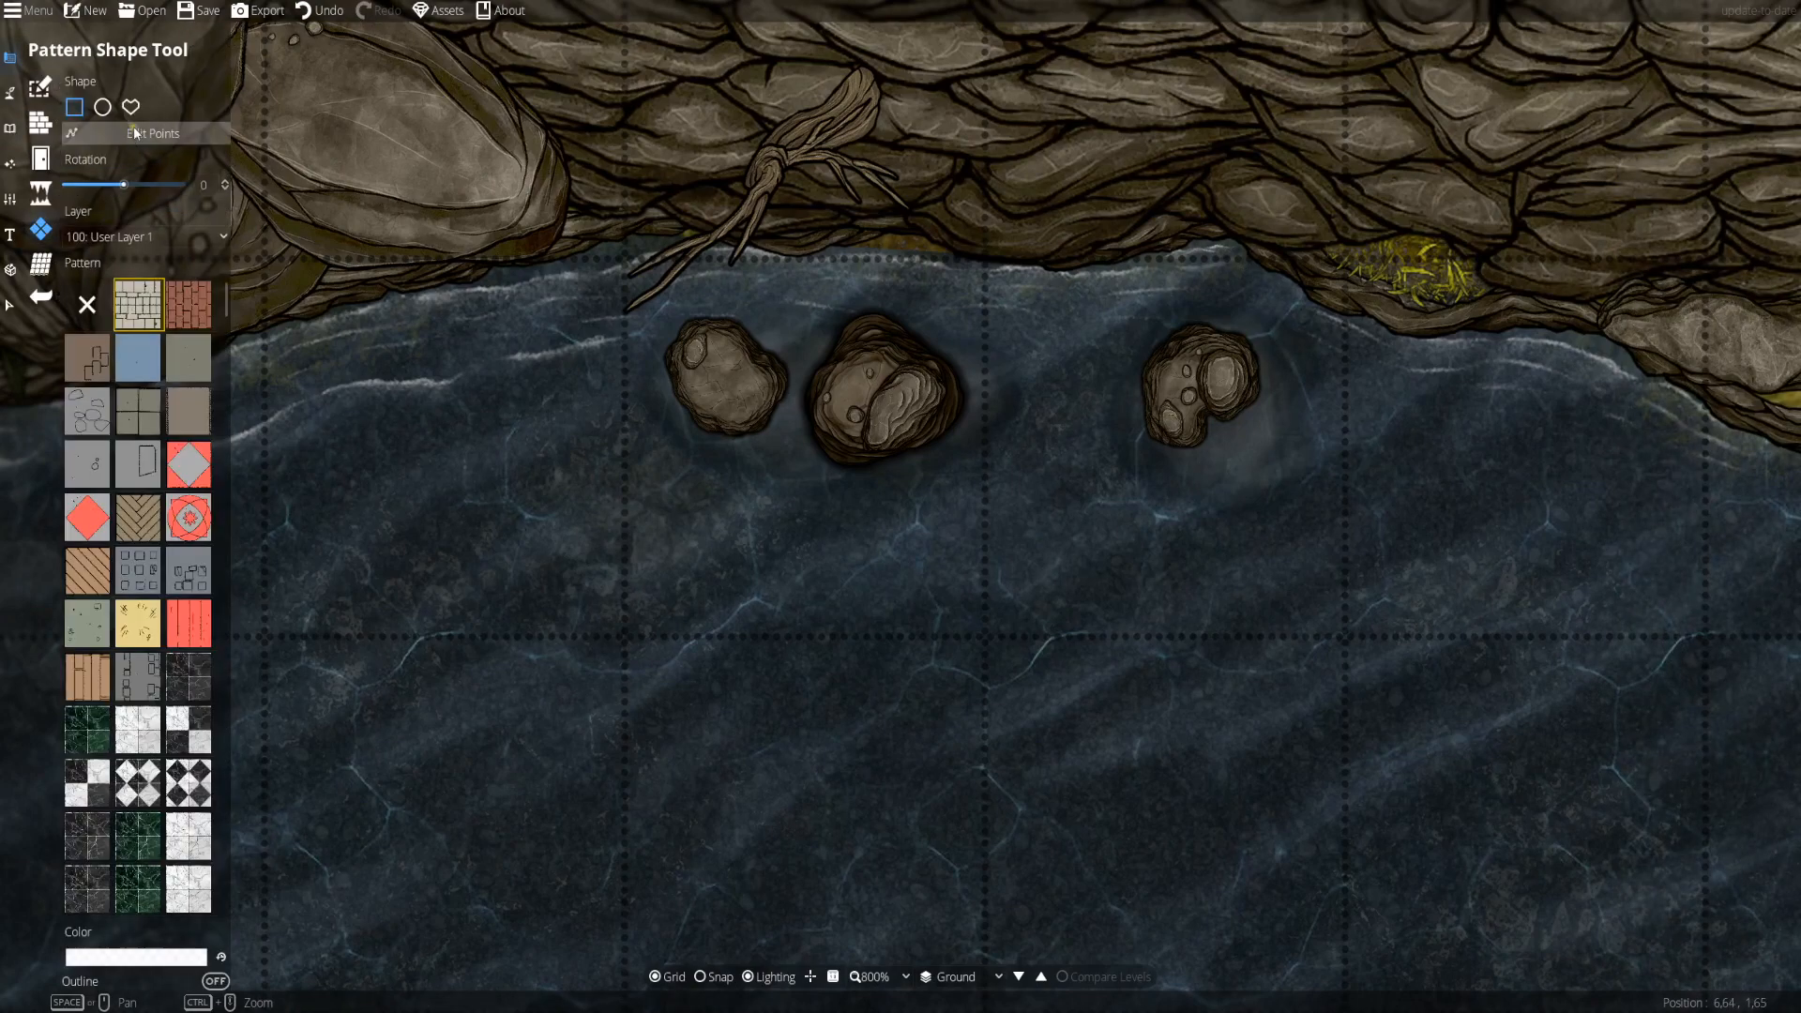
{"action": "left_click", "coordinate": [10, 93]}
{"action": "left_click_drag", "start_coordinate": [959, 430], "coordinate": [814, 443]}
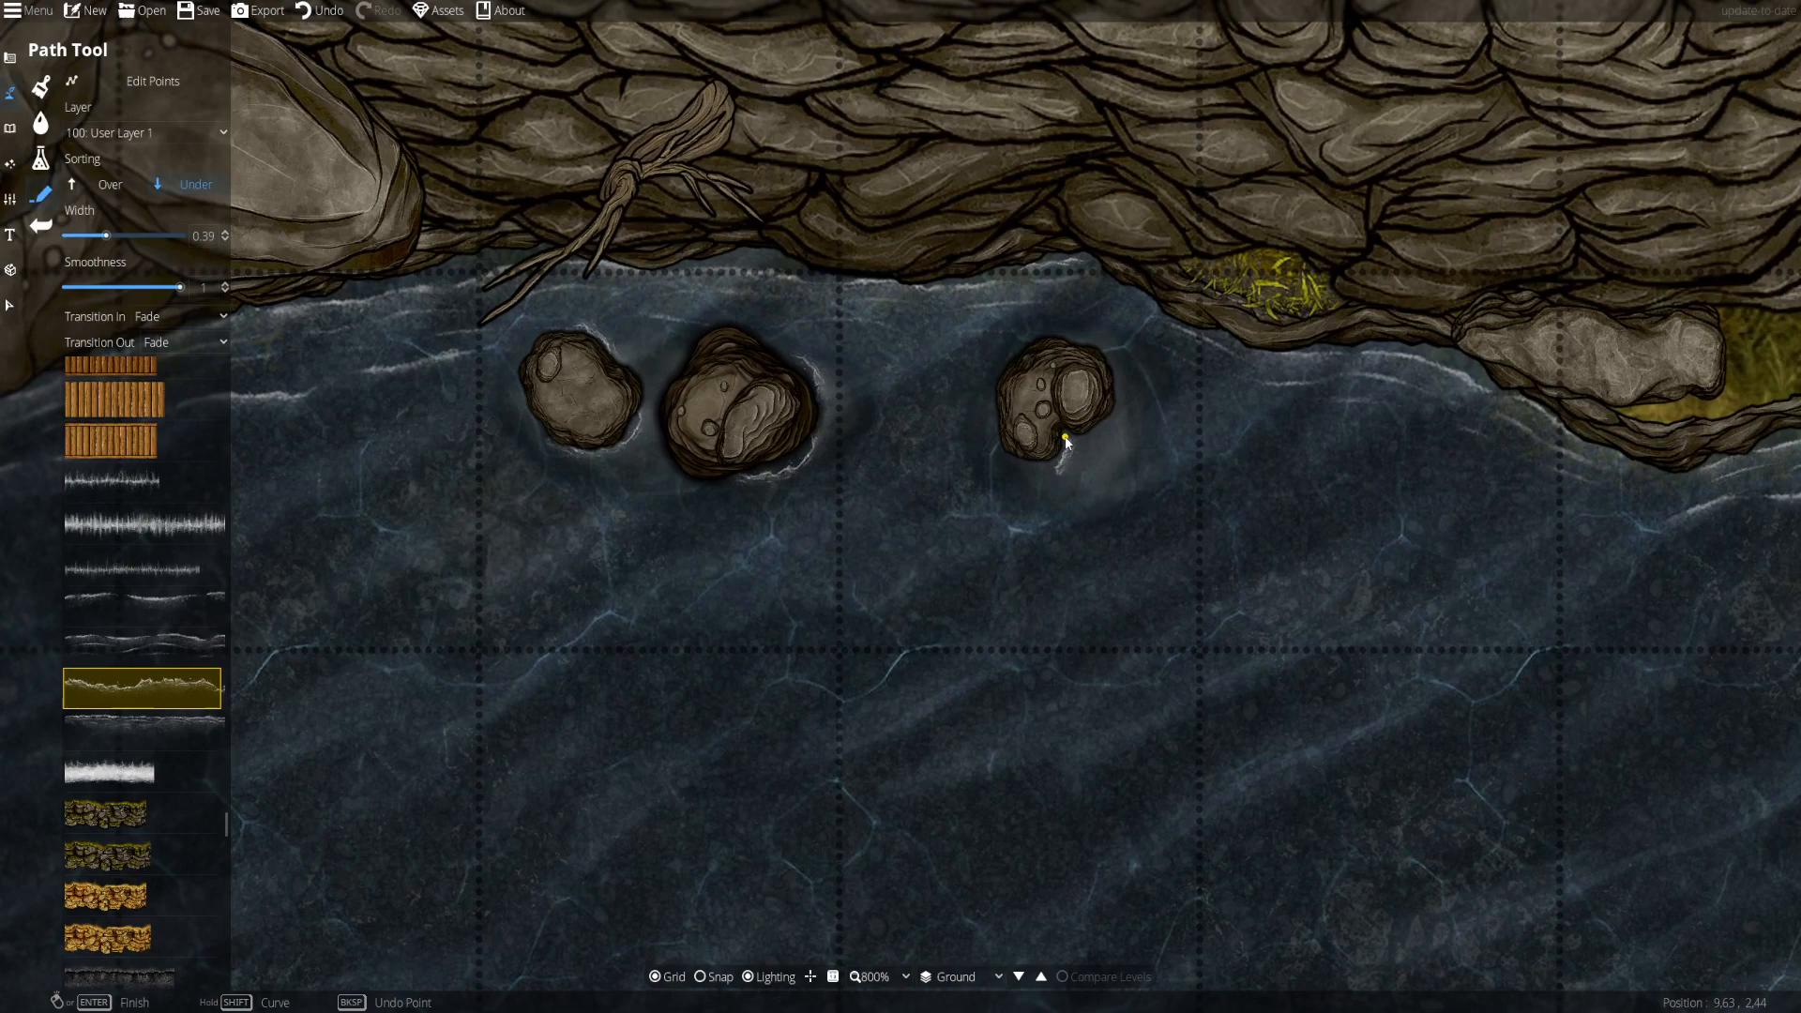
{"action": "left_click", "coordinate": [1083, 353]}
{"action": "right_click", "coordinate": [1083, 352]}
- Add ripple lines around the same boulders with the other water paths, using 0.44 width
{"action": "key", "text": "Down"}
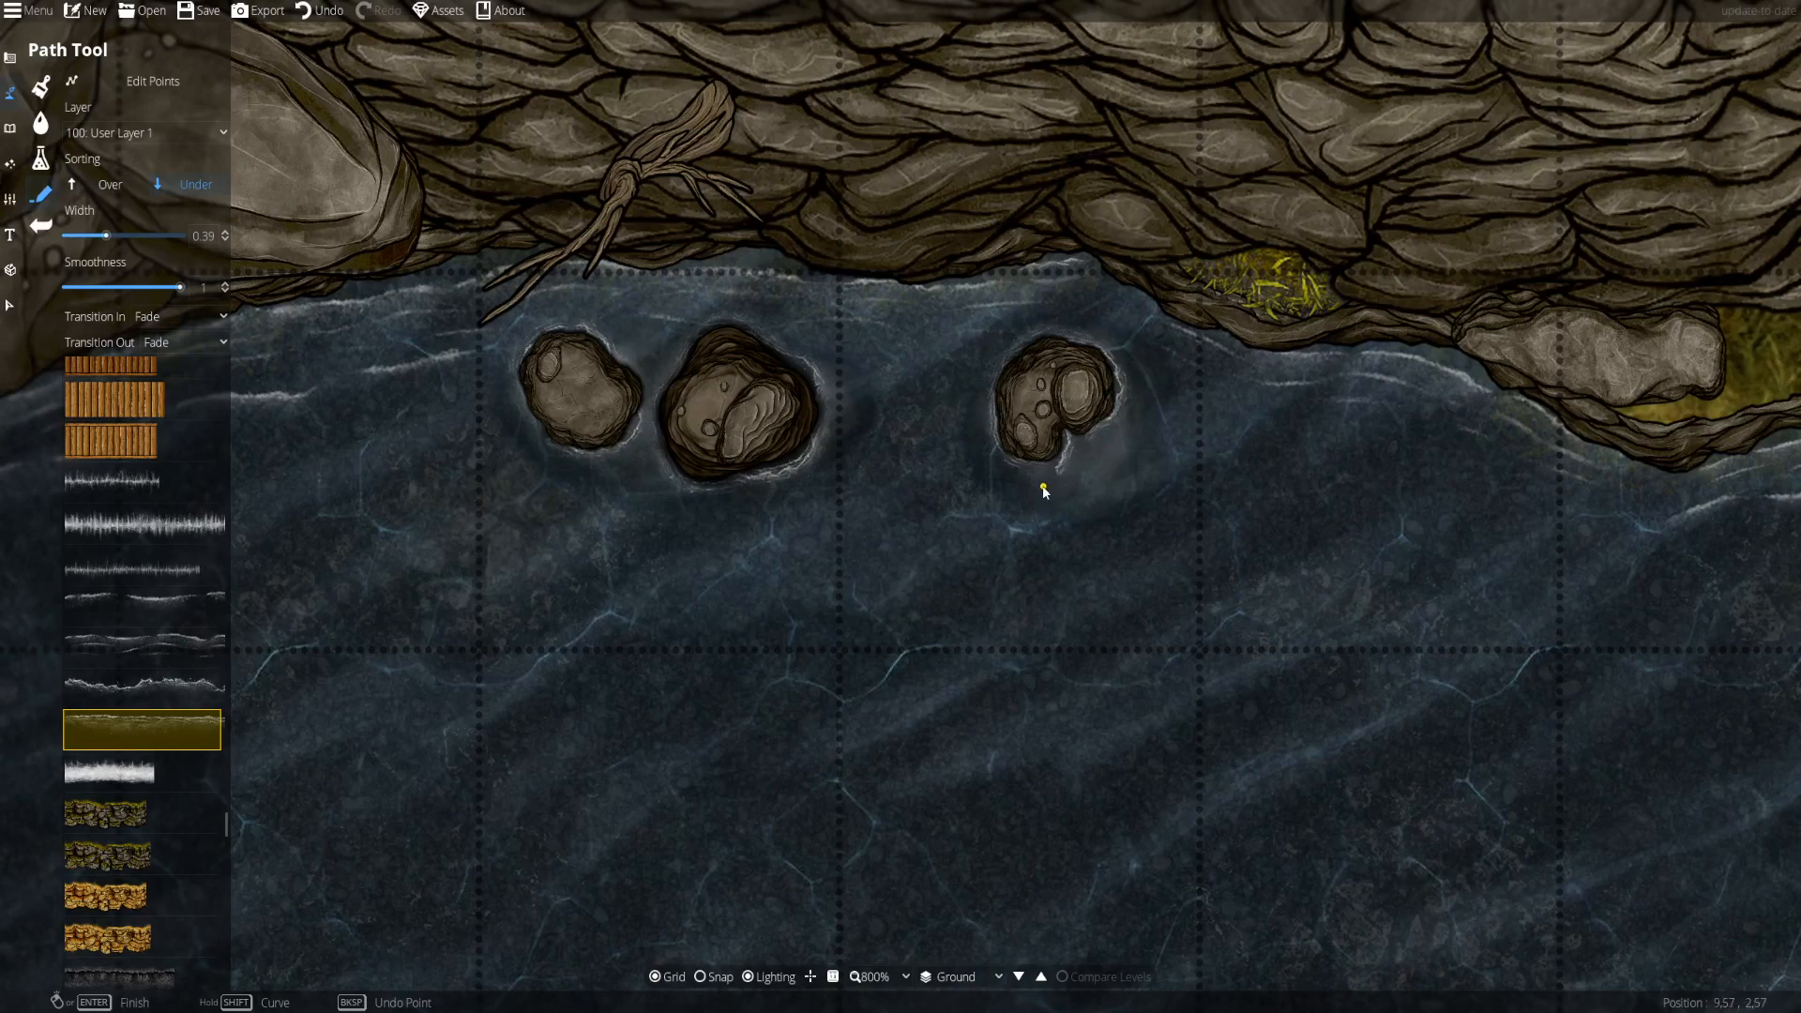
{"action": "key", "text": "ctrl+z"}
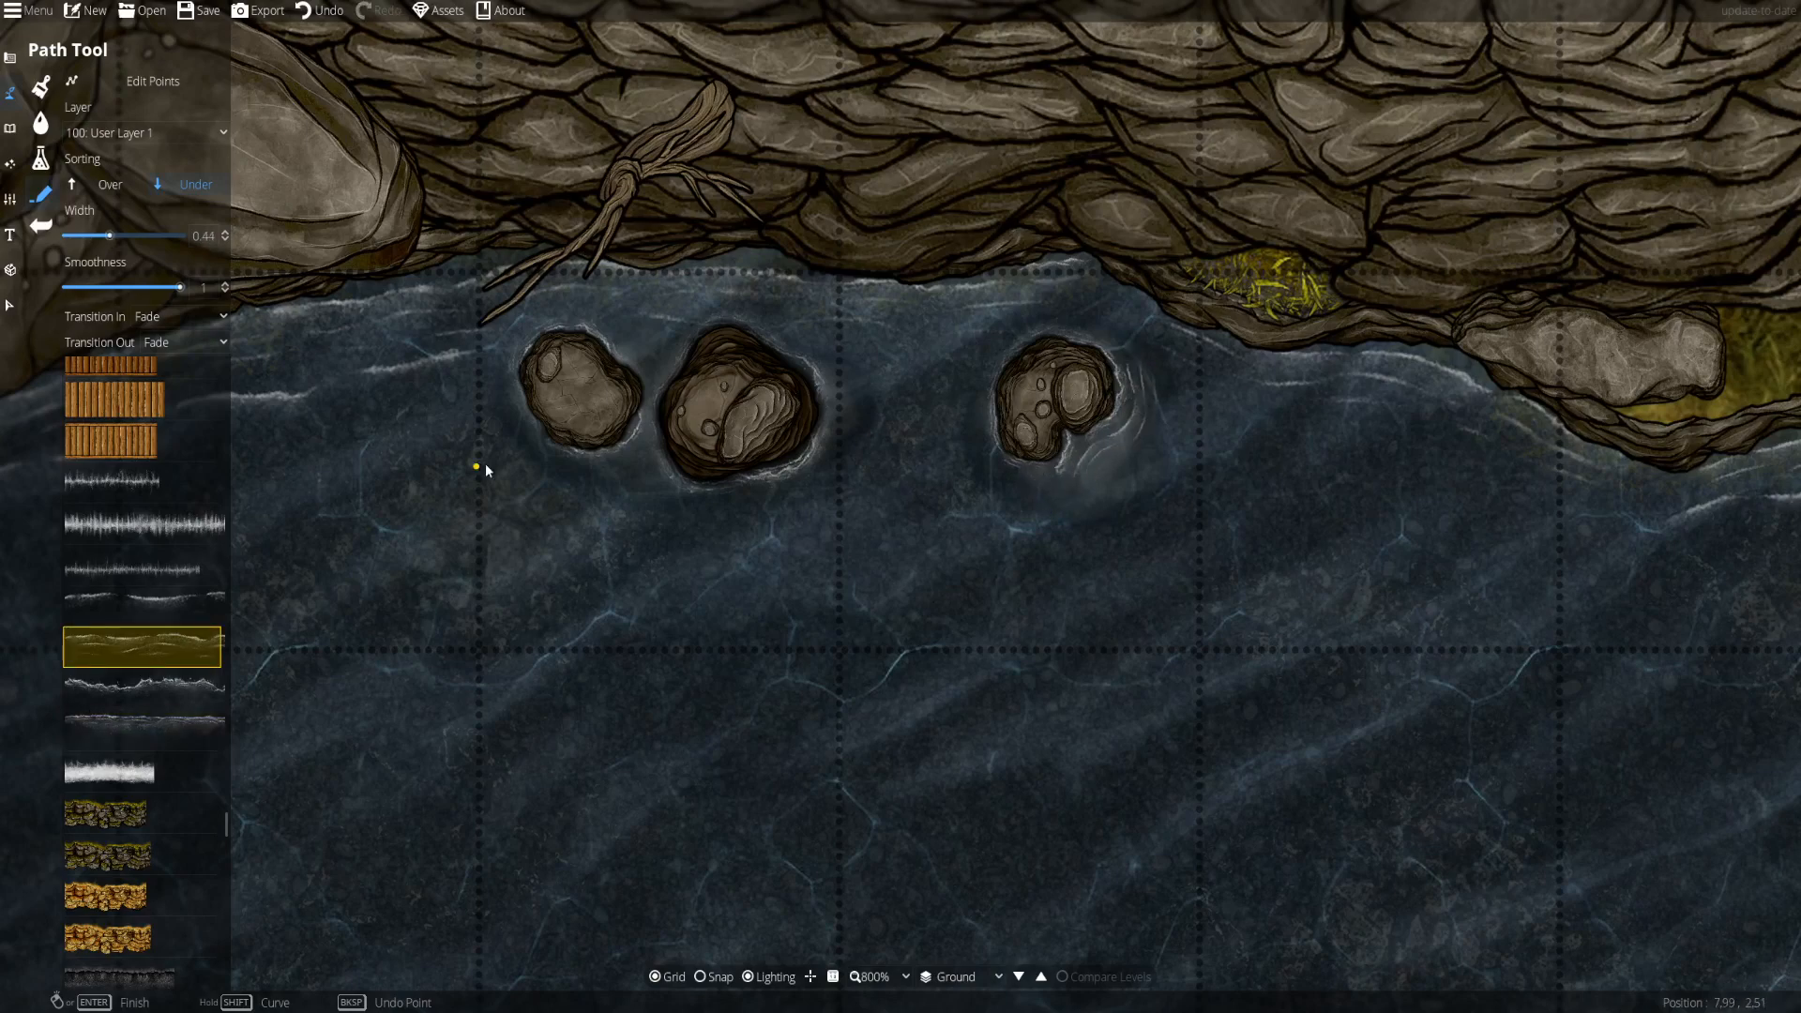
{"action": "left_click", "coordinate": [188, 605]}
{"action": "left_click", "coordinate": [503, 405]}
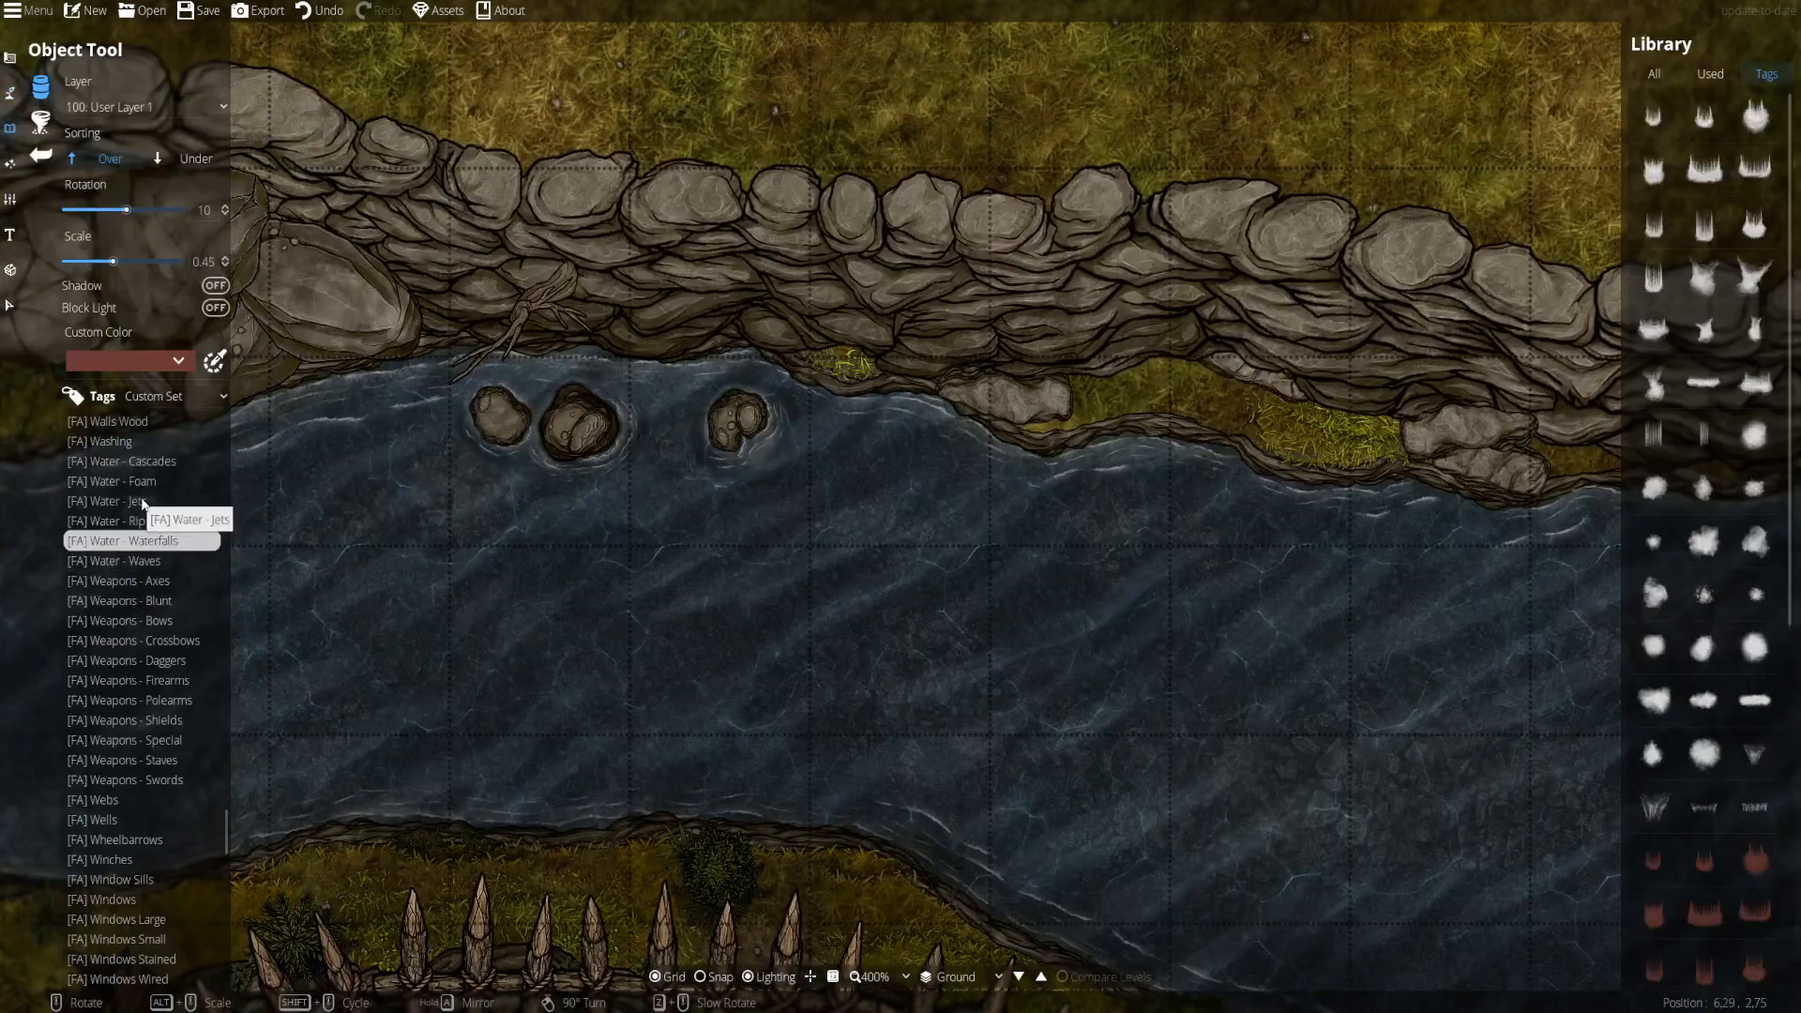
- Place [FA] Water - Foam arcs against the east edges of the upper-bank boulders at 0.55 and 0.45 scale, sorted Over
{"action": "scroll", "coordinate": [687, 413], "scroll_direction": "up", "scroll_amount": 3}
{"action": "left_click", "coordinate": [1692, 279]}
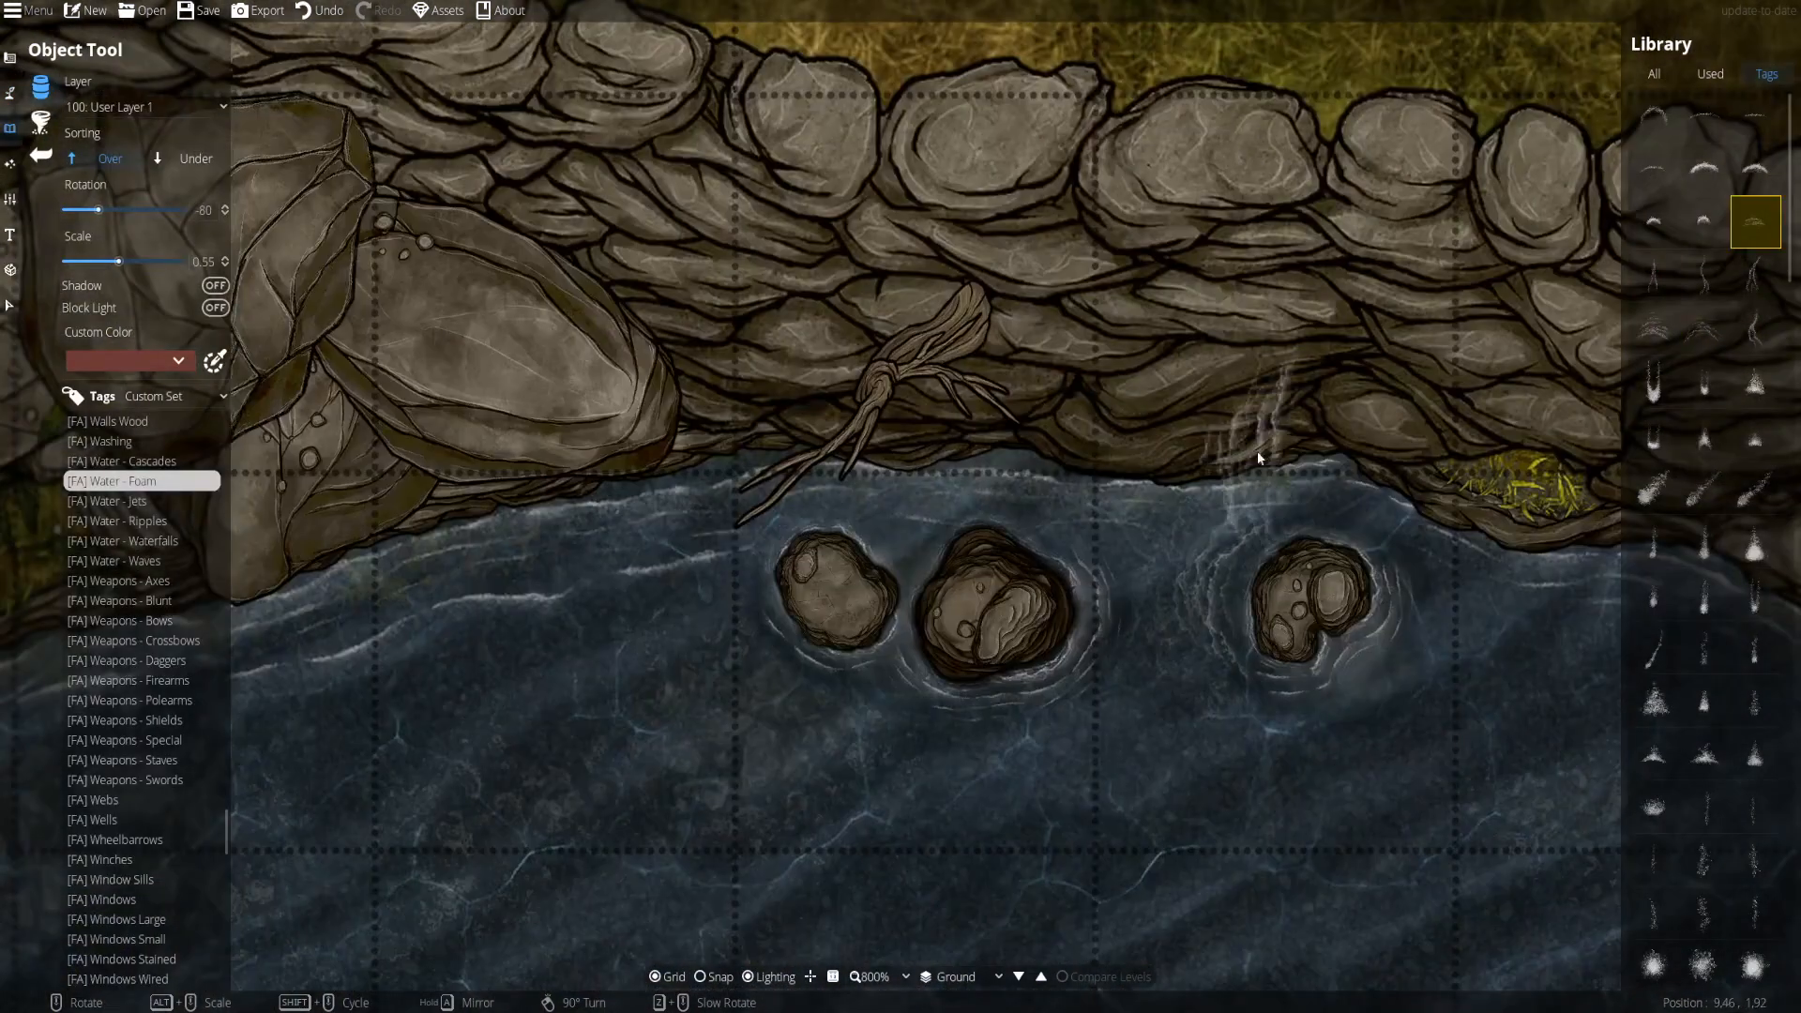
{"action": "left_click", "coordinate": [1154, 583]}
{"action": "key", "text": "ctrl+z"}
{"action": "left_click", "coordinate": [1654, 328]}
{"action": "left_click", "coordinate": [1222, 572]}
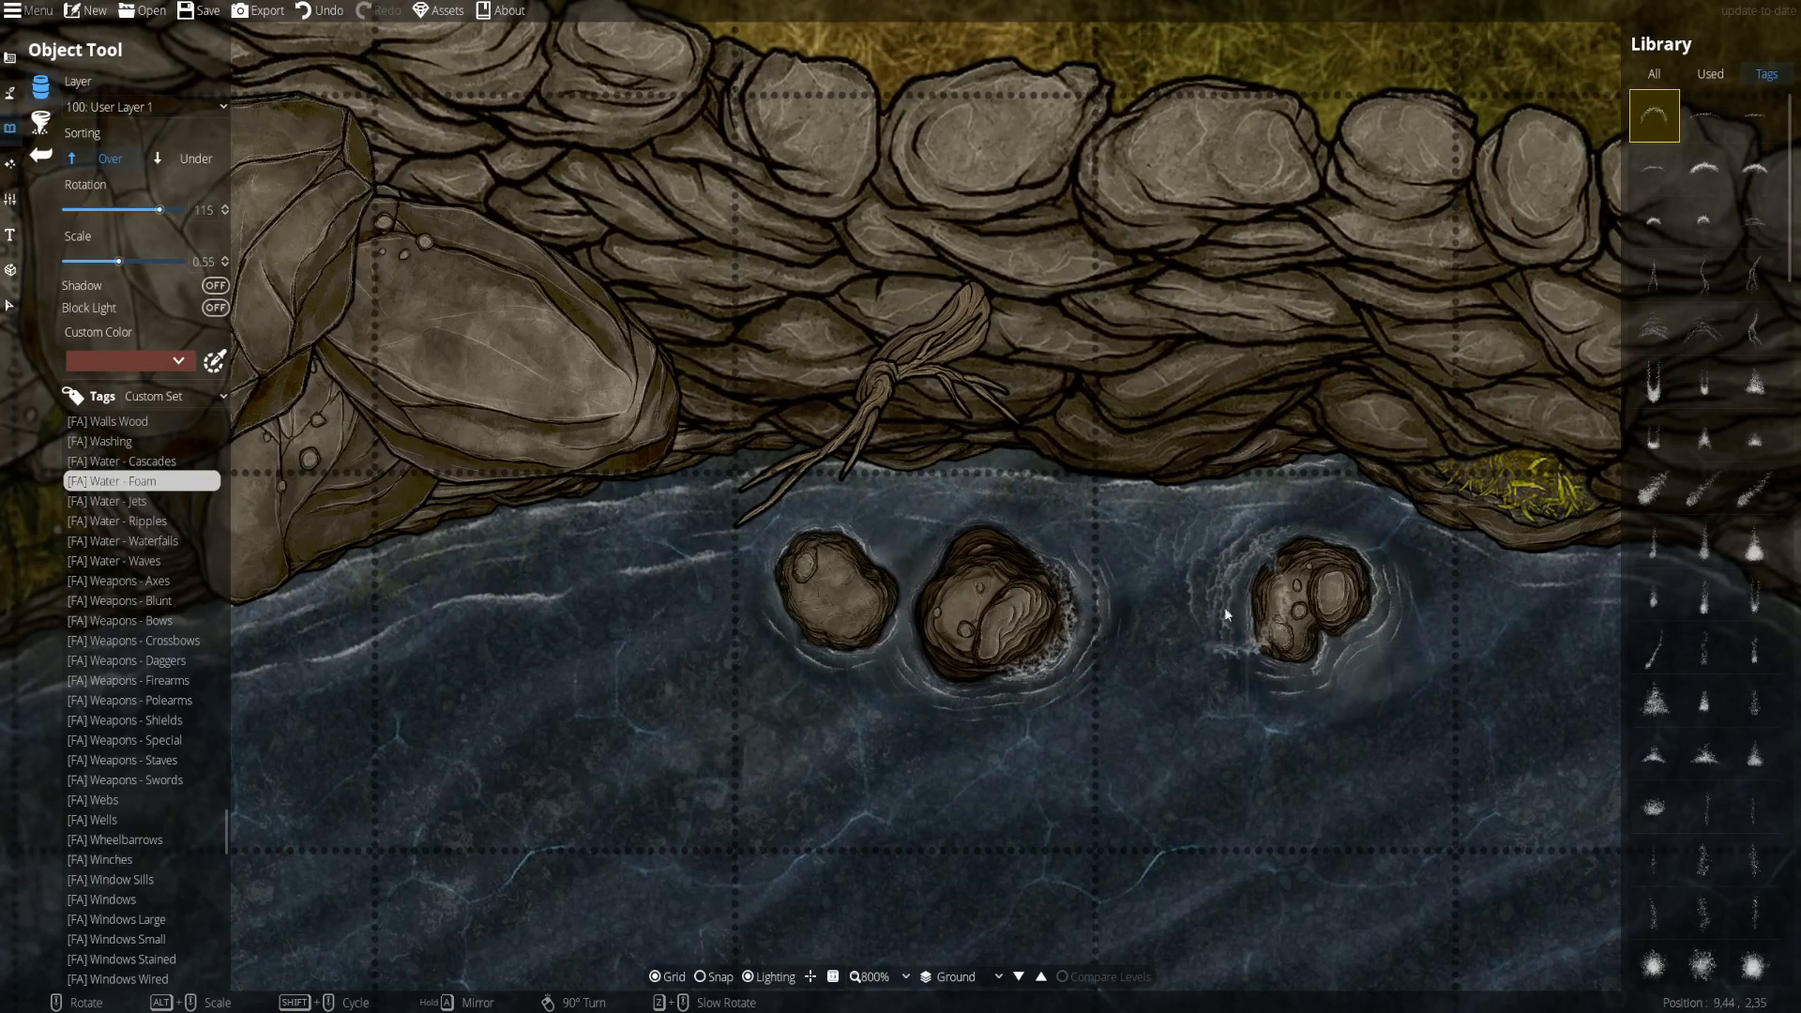
{"action": "left_click", "coordinate": [1705, 222]}
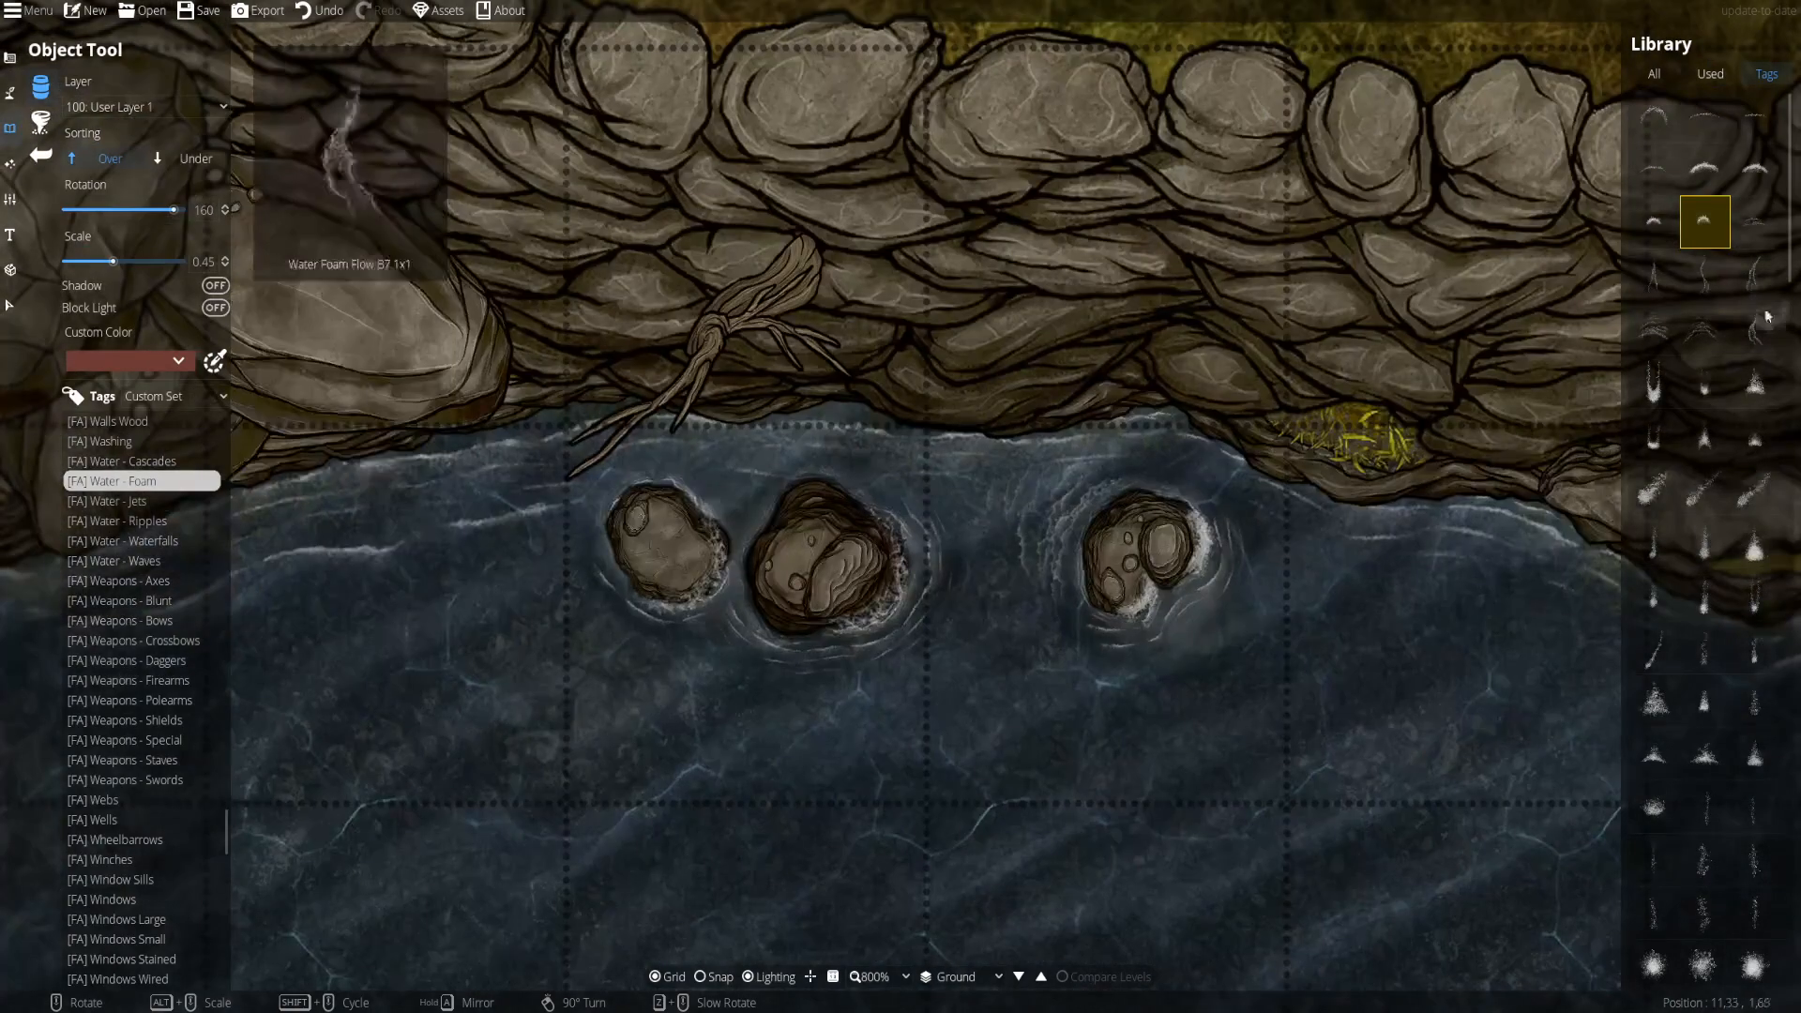
- Examine the larger [FA] Water - Foam pieces for one that suits the water beside the upper-bank boulders
{"action": "left_click", "coordinate": [1654, 806]}
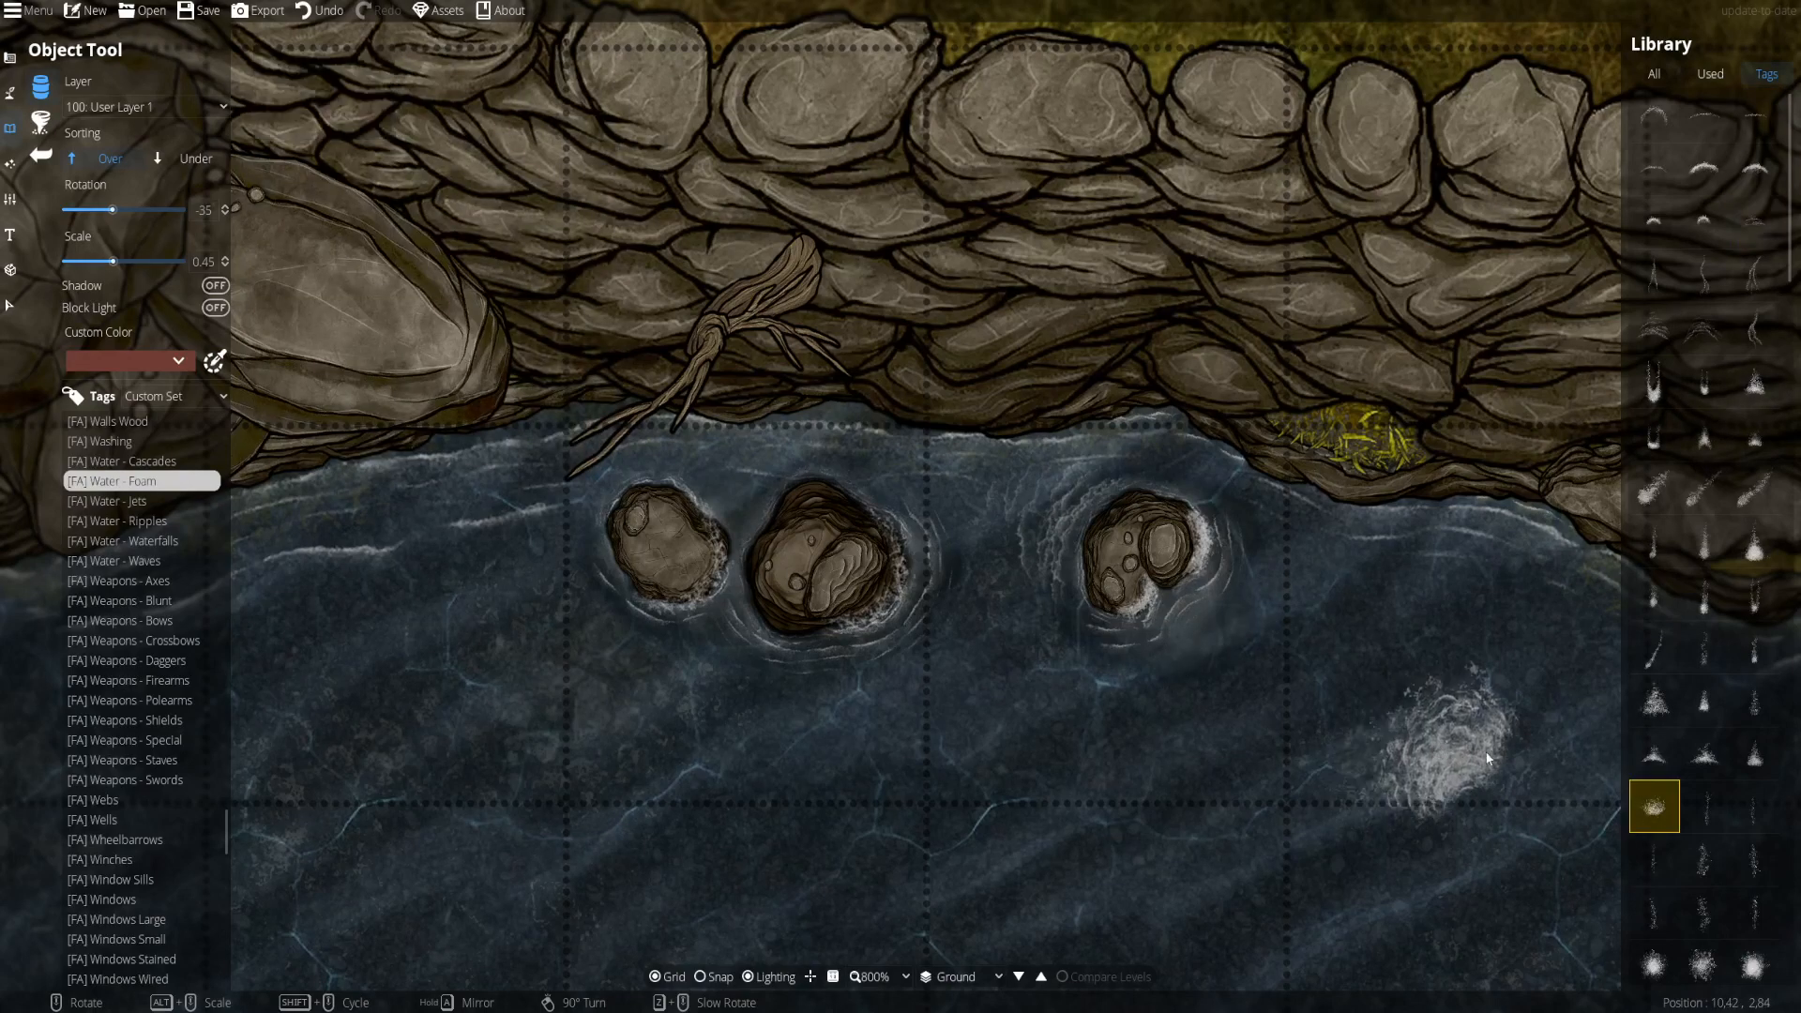
{"action": "scroll", "coordinate": [1670, 751], "scroll_direction": "down", "scroll_amount": 4}
{"action": "left_click", "coordinate": [1705, 572]}
{"action": "right_click", "coordinate": [1198, 643]}
{"action": "left_click", "coordinate": [1705, 732]}
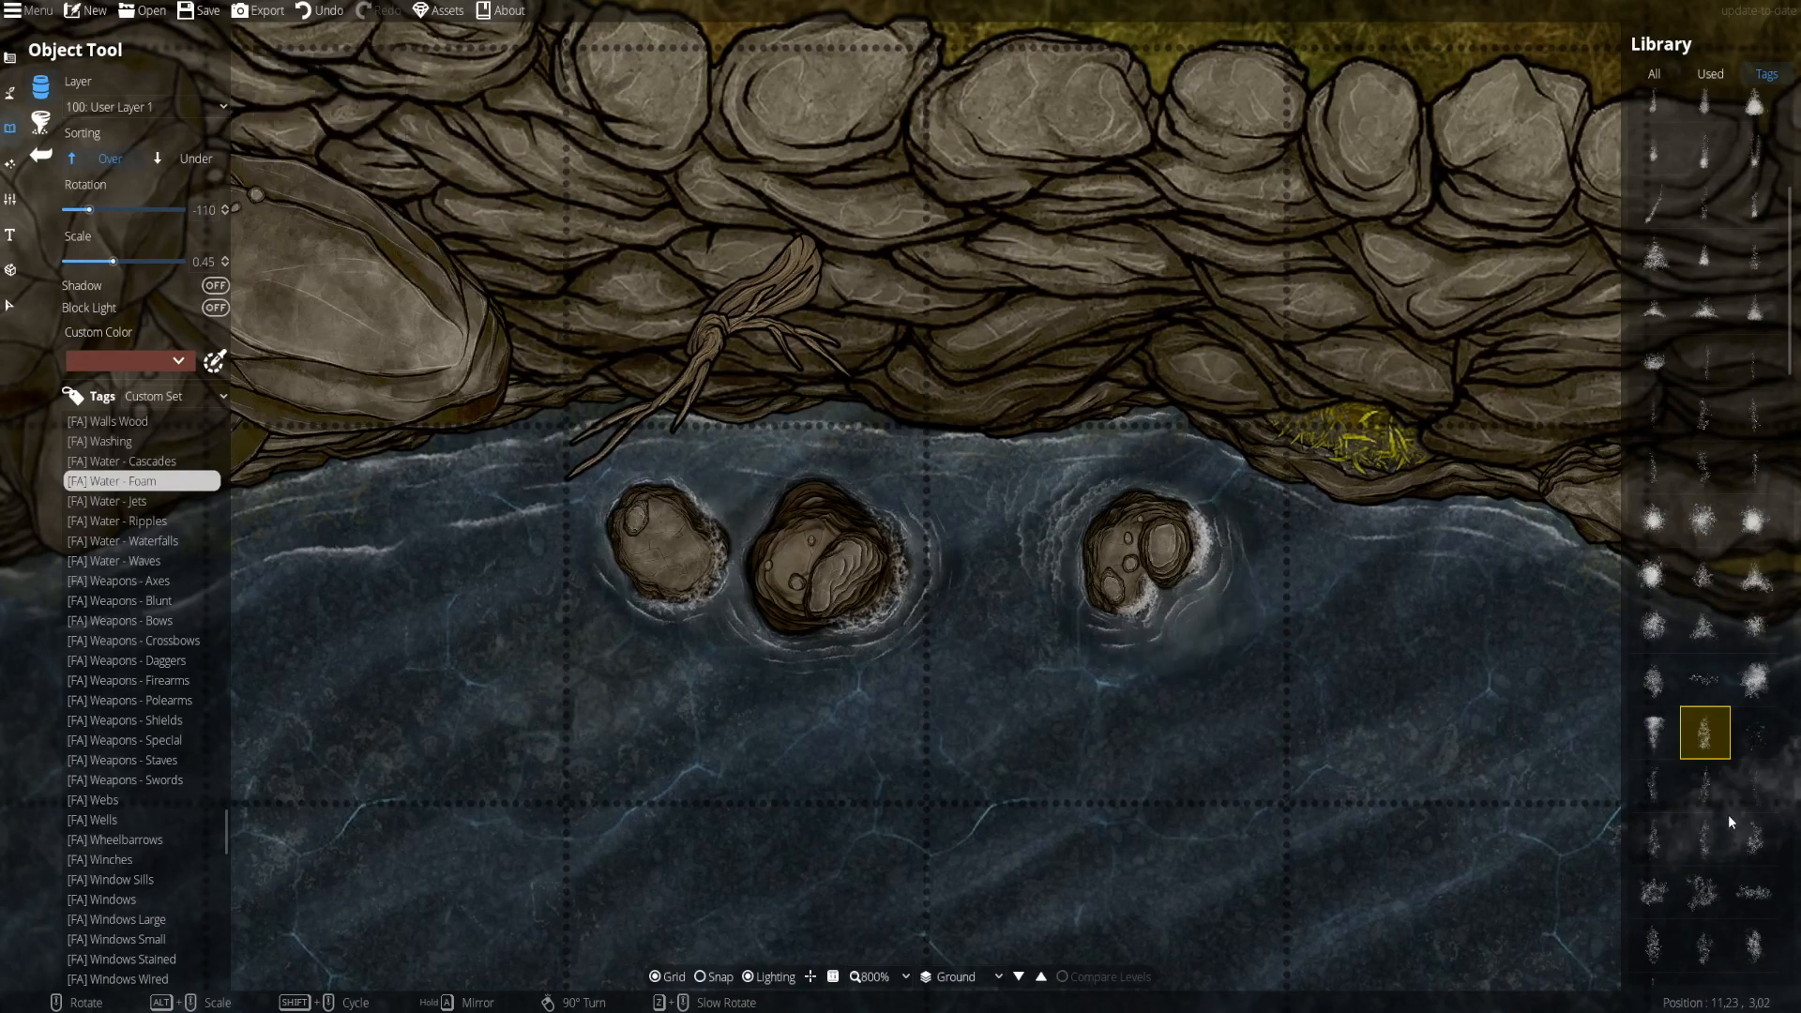
{"action": "scroll", "coordinate": [1705, 751], "scroll_direction": "down", "scroll_amount": 4}
{"action": "left_click", "coordinate": [1705, 709]}
{"action": "scroll", "coordinate": [1704, 710], "scroll_direction": "down", "scroll_amount": 4}
{"action": "left_click", "coordinate": [1654, 584]}
{"action": "scroll", "coordinate": [1202, 647], "scroll_direction": "up", "scroll_amount": 8}
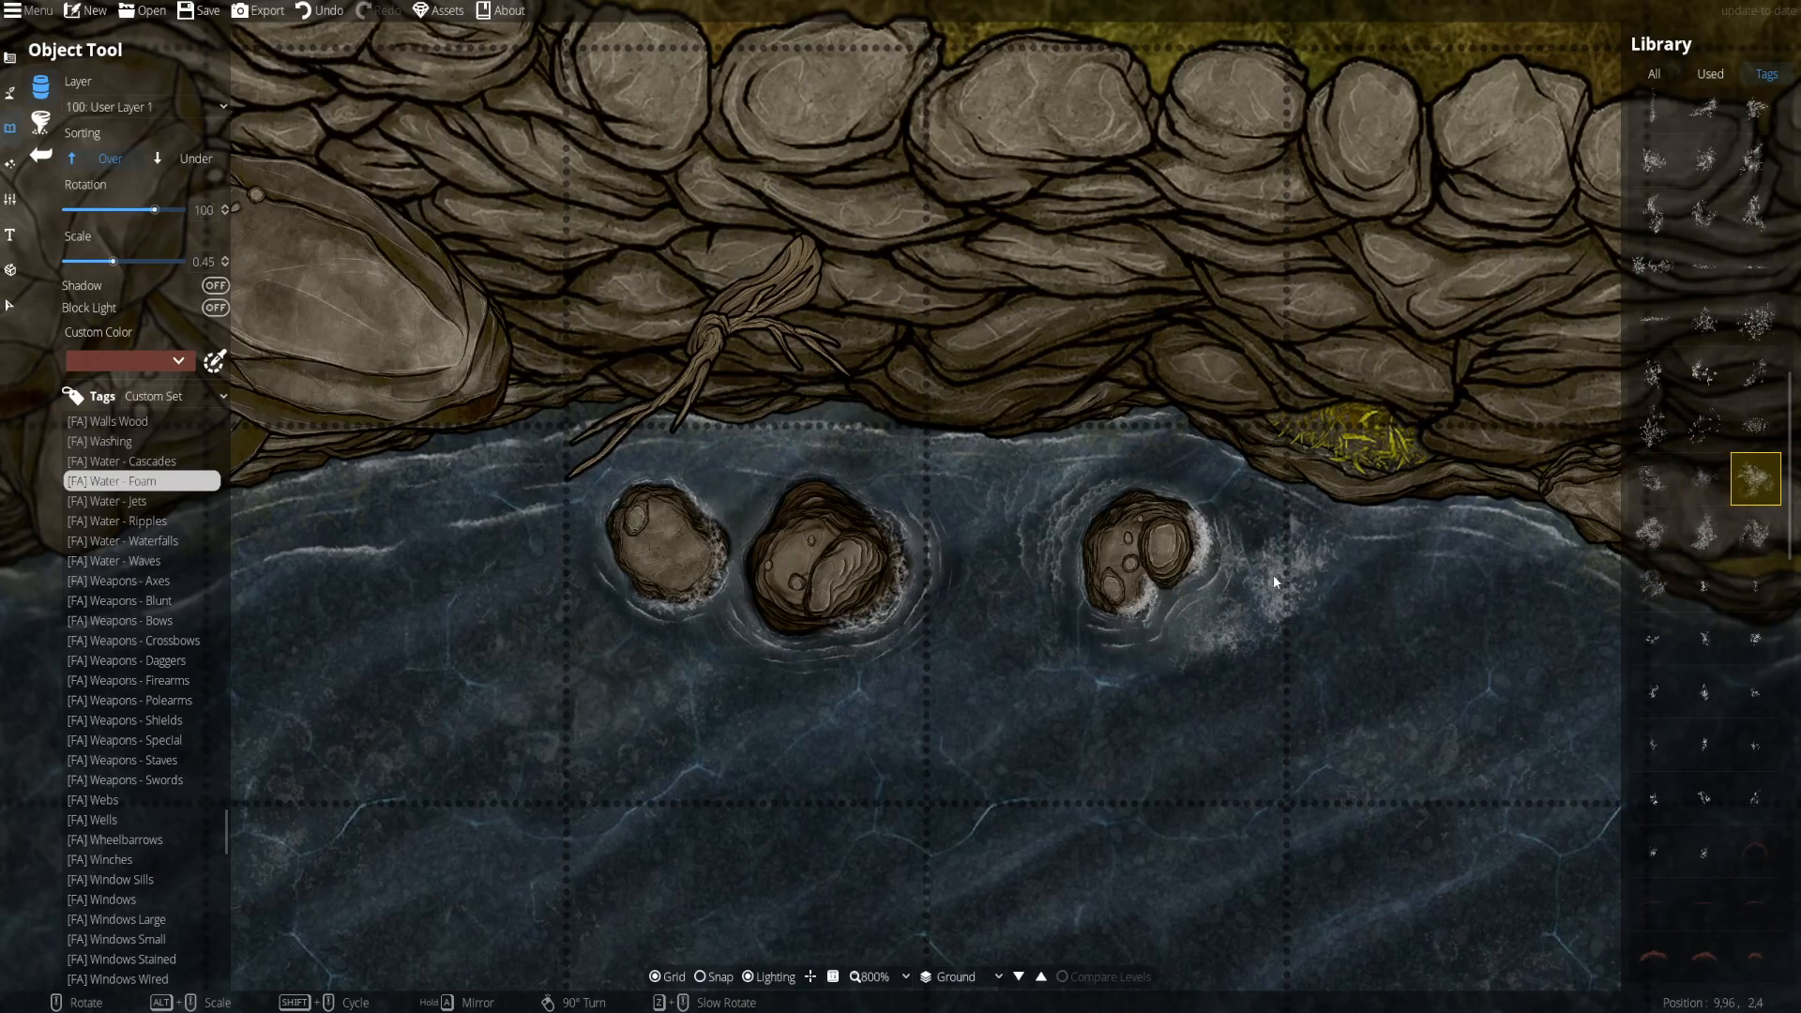
- Scatter rotated foam patches in the water between and beside the upper-bank boulders at scale 1
{"action": "scroll", "coordinate": [483, 593], "scroll_direction": "down", "scroll_amount": 1}
{"action": "left_click", "coordinate": [1755, 532]}
{"action": "scroll", "coordinate": [950, 616], "scroll_direction": "up", "scroll_amount": 1}
{"action": "scroll", "coordinate": [1050, 522], "scroll_direction": "down", "scroll_amount": 2}
{"action": "left_click", "coordinate": [1654, 266]}
{"action": "left_click", "coordinate": [1755, 477]}
{"action": "scroll", "coordinate": [1137, 398], "scroll_direction": "down", "scroll_amount": 3}
{"action": "left_click", "coordinate": [1137, 398]}
{"action": "scroll", "coordinate": [1138, 398], "scroll_direction": "down", "scroll_amount": 2}
{"action": "scroll", "coordinate": [1050, 533], "scroll_direction": "up", "scroll_amount": 1}
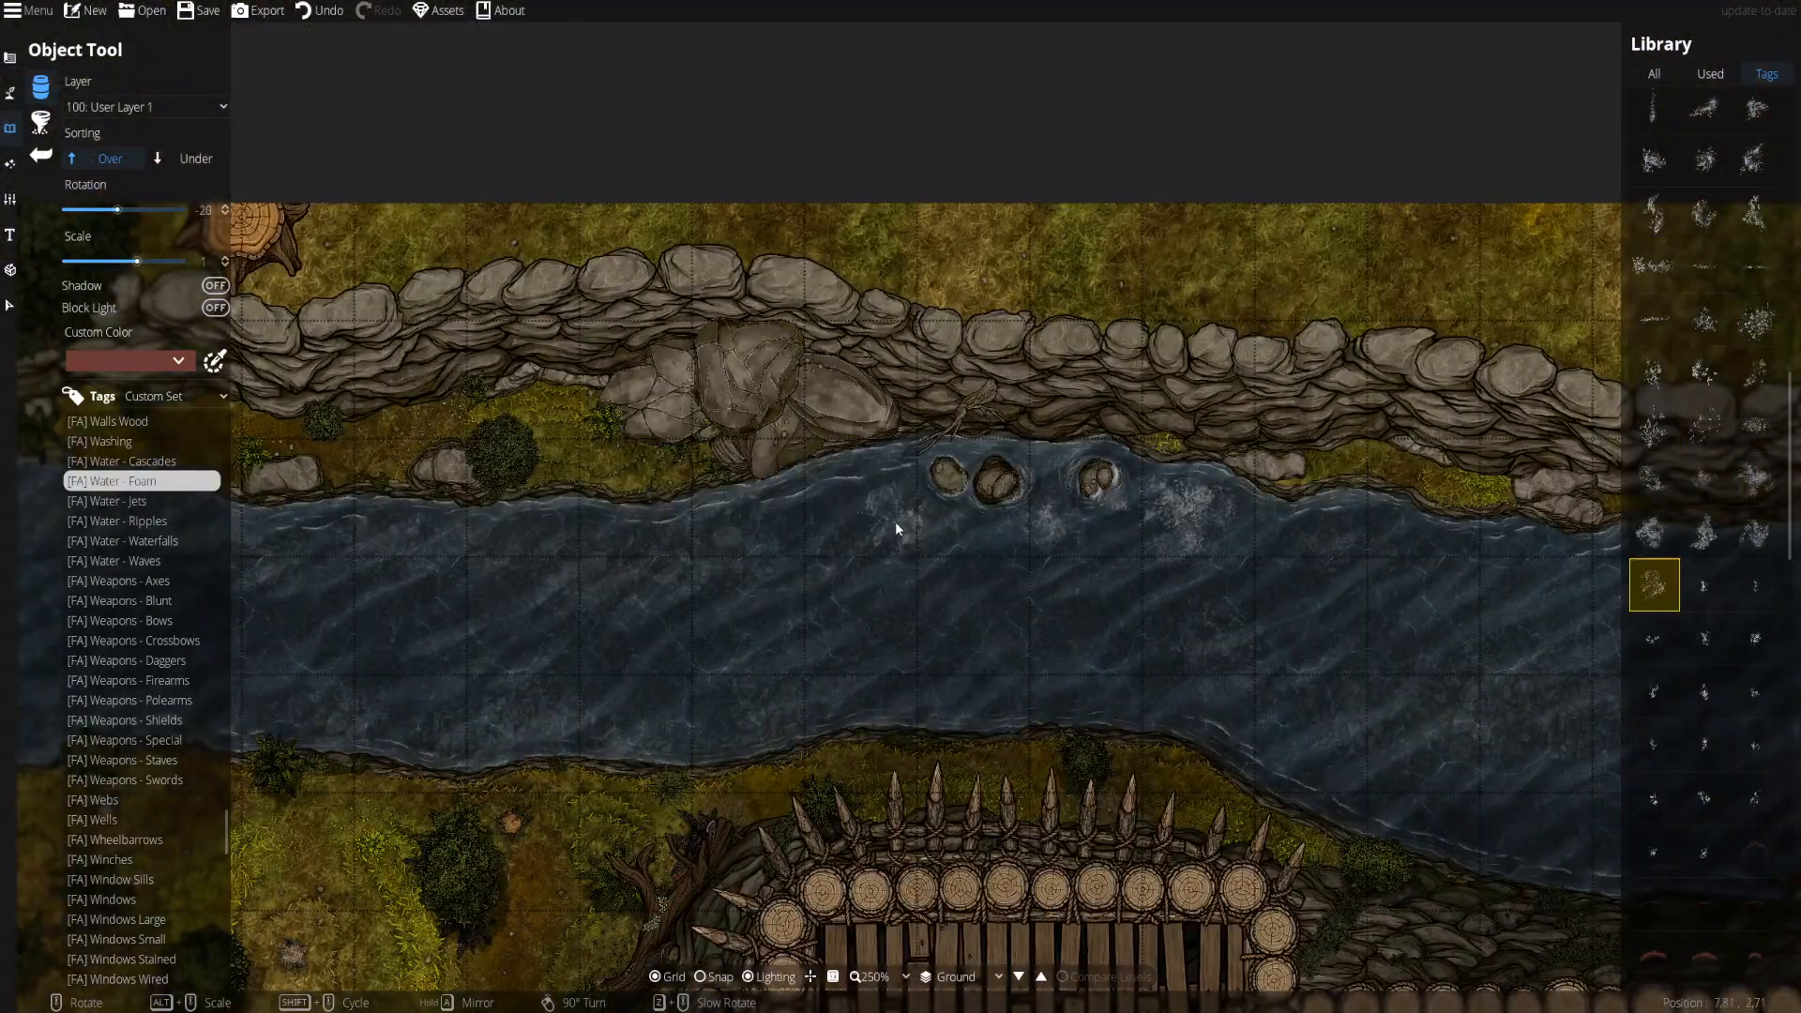
- Try a small foam splash at scale 1 between the two western boulders of the upper-bank group
{"action": "scroll", "coordinate": [898, 513], "scroll_direction": "up", "scroll_amount": 1}
{"action": "left_click", "coordinate": [1704, 265]}
{"action": "scroll", "coordinate": [1705, 450], "scroll_direction": "down", "scroll_amount": 4}
{"action": "left_click", "coordinate": [1705, 518]}
{"action": "scroll", "coordinate": [959, 458], "scroll_direction": "up", "scroll_amount": 4}
{"action": "scroll", "coordinate": [959, 458], "scroll_direction": "down", "scroll_amount": 5}
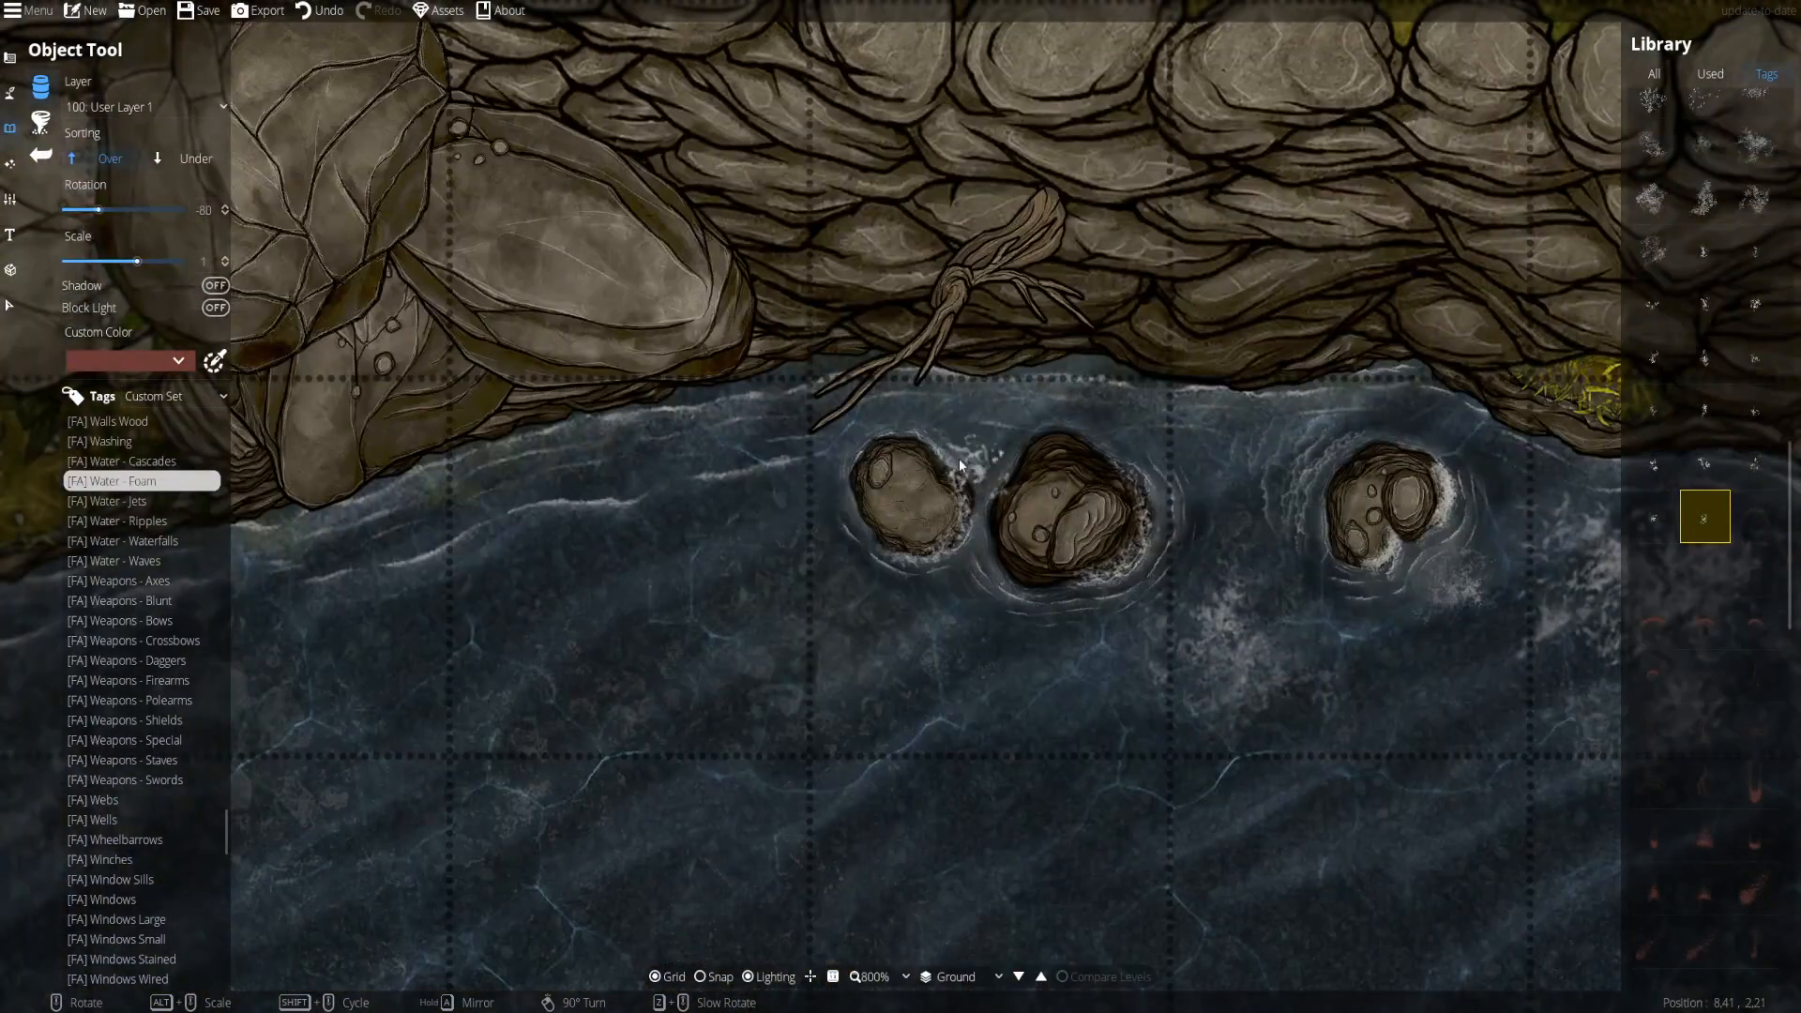
{"action": "key", "text": "ctrl+z"}
- Place thin foam trails sorted Under at 0.6 scale around the upper-bank boulders
{"action": "scroll", "coordinate": [1716, 375], "scroll_direction": "up", "scroll_amount": 6}
{"action": "left_click", "coordinate": [1755, 116]}
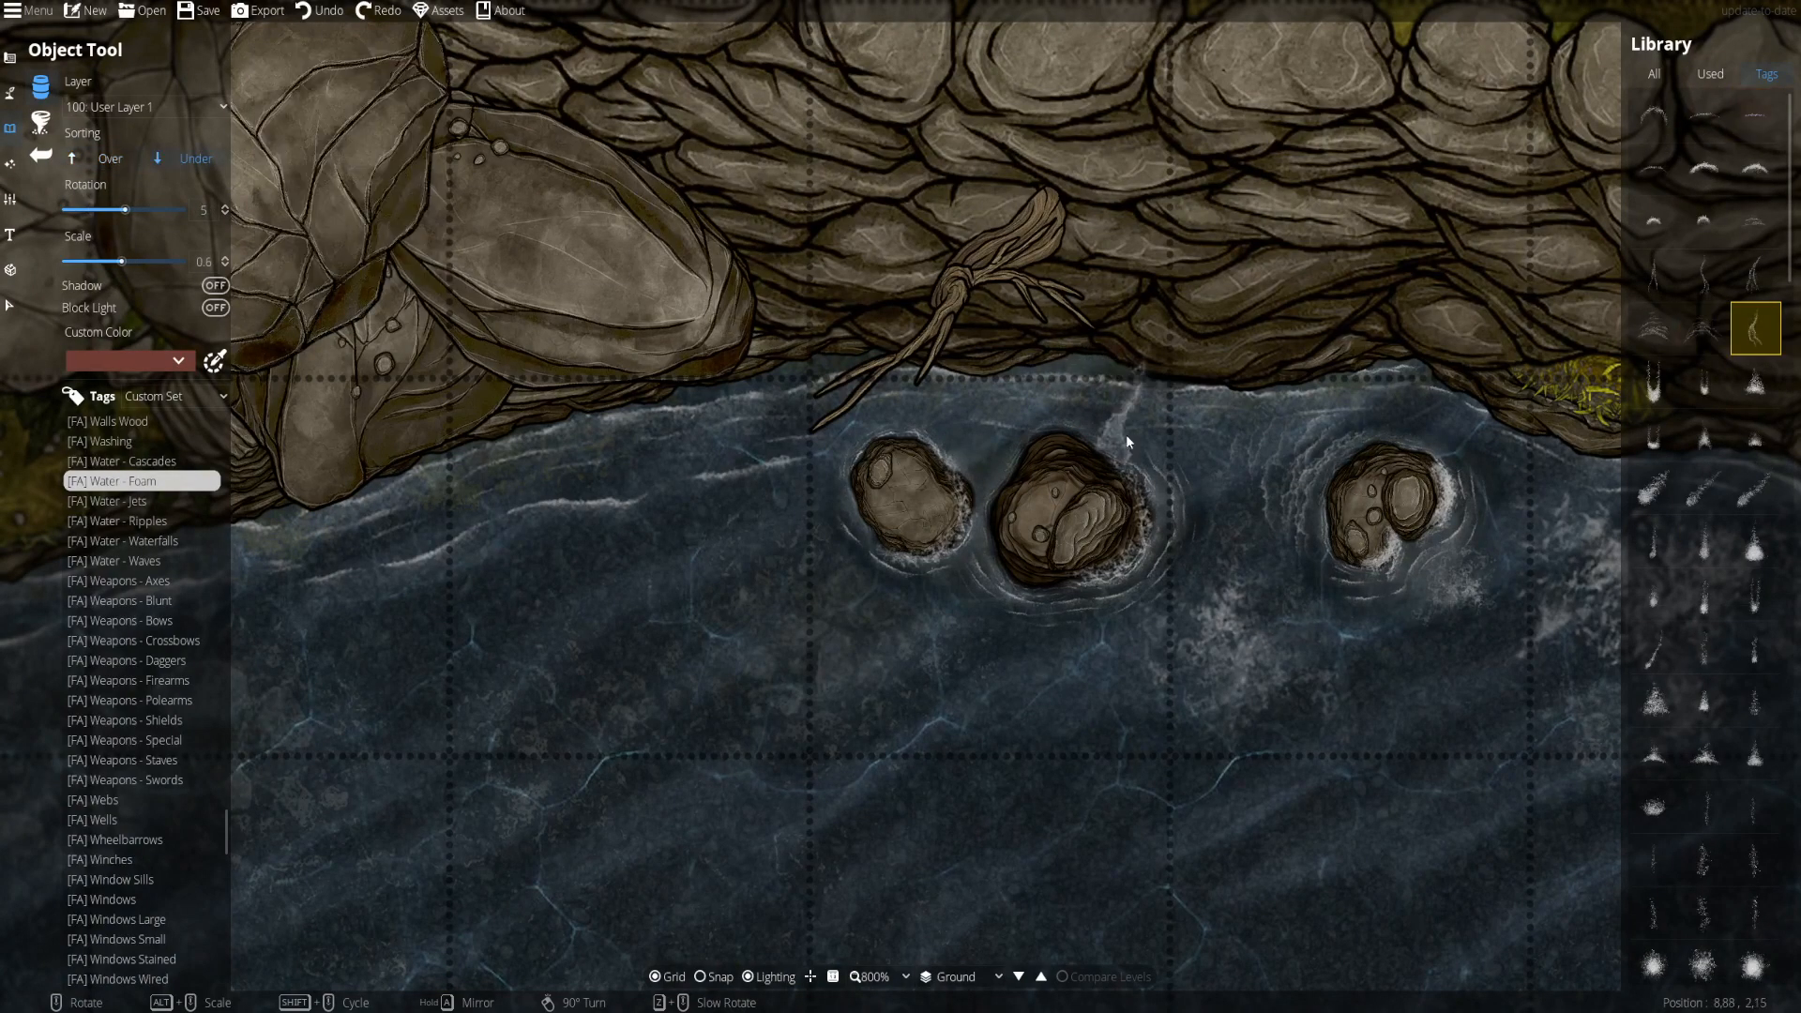
{"action": "left_click", "coordinate": [1705, 115]}
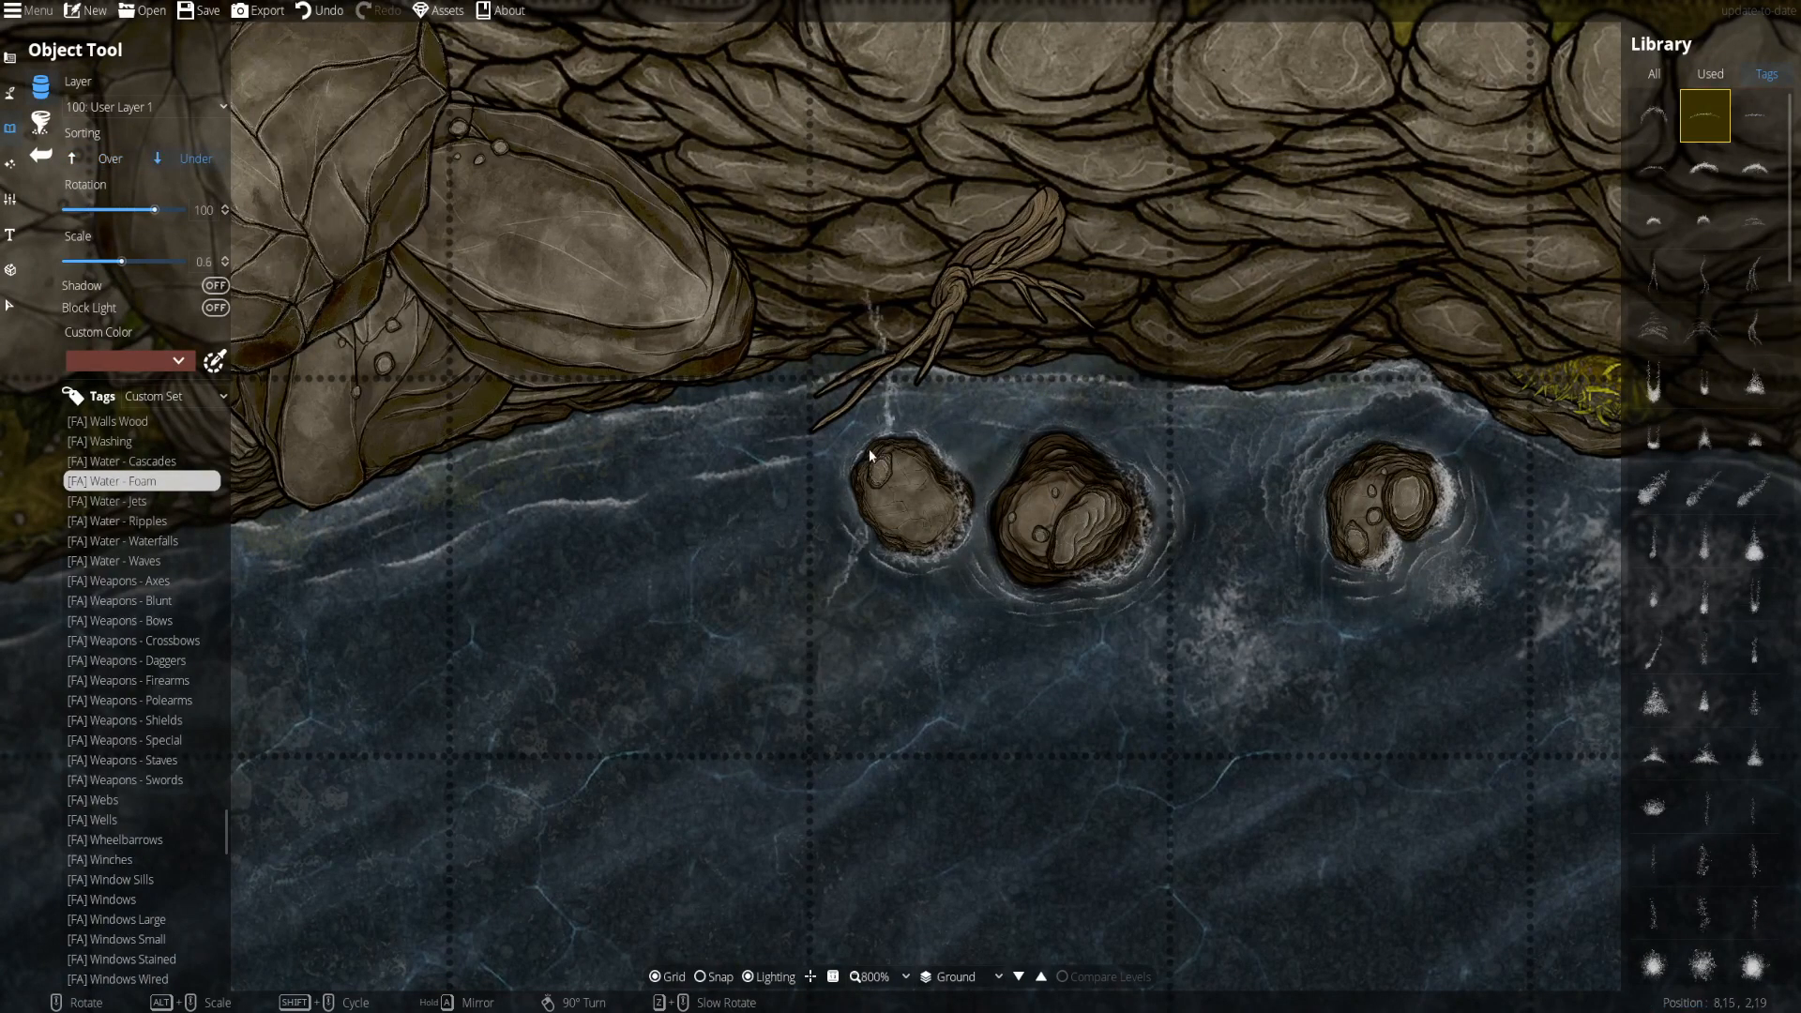
{"action": "left_click", "coordinate": [1654, 859]}
- Inspect the foam along the river from the upper-bank boulders to the waterfalls and the bridge
{"action": "scroll", "coordinate": [762, 443], "scroll_direction": "down", "scroll_amount": 11}
{"action": "scroll", "coordinate": [816, 606], "scroll_direction": "down", "scroll_amount": 3}
{"action": "left_click_drag", "start_coordinate": [838, 618], "coordinate": [790, 459]}
{"action": "left_click_drag", "start_coordinate": [1315, 809], "coordinate": [662, 456]}
{"action": "scroll", "coordinate": [662, 456], "scroll_direction": "down", "scroll_amount": 2}
{"action": "left_click", "coordinate": [1705, 328]}
{"action": "scroll", "coordinate": [1595, 507], "scroll_direction": "down", "scroll_amount": 3}
{"action": "left_click_drag", "start_coordinate": [1595, 507], "coordinate": [1137, 447]}
{"action": "left_click_drag", "start_coordinate": [952, 398], "coordinate": [431, 448]}
{"action": "scroll", "coordinate": [434, 450], "scroll_direction": "up", "scroll_amount": 1}
{"action": "left_click_drag", "start_coordinate": [1039, 436], "coordinate": [813, 403]}
{"action": "scroll", "coordinate": [812, 402], "scroll_direction": "up", "scroll_amount": 2}
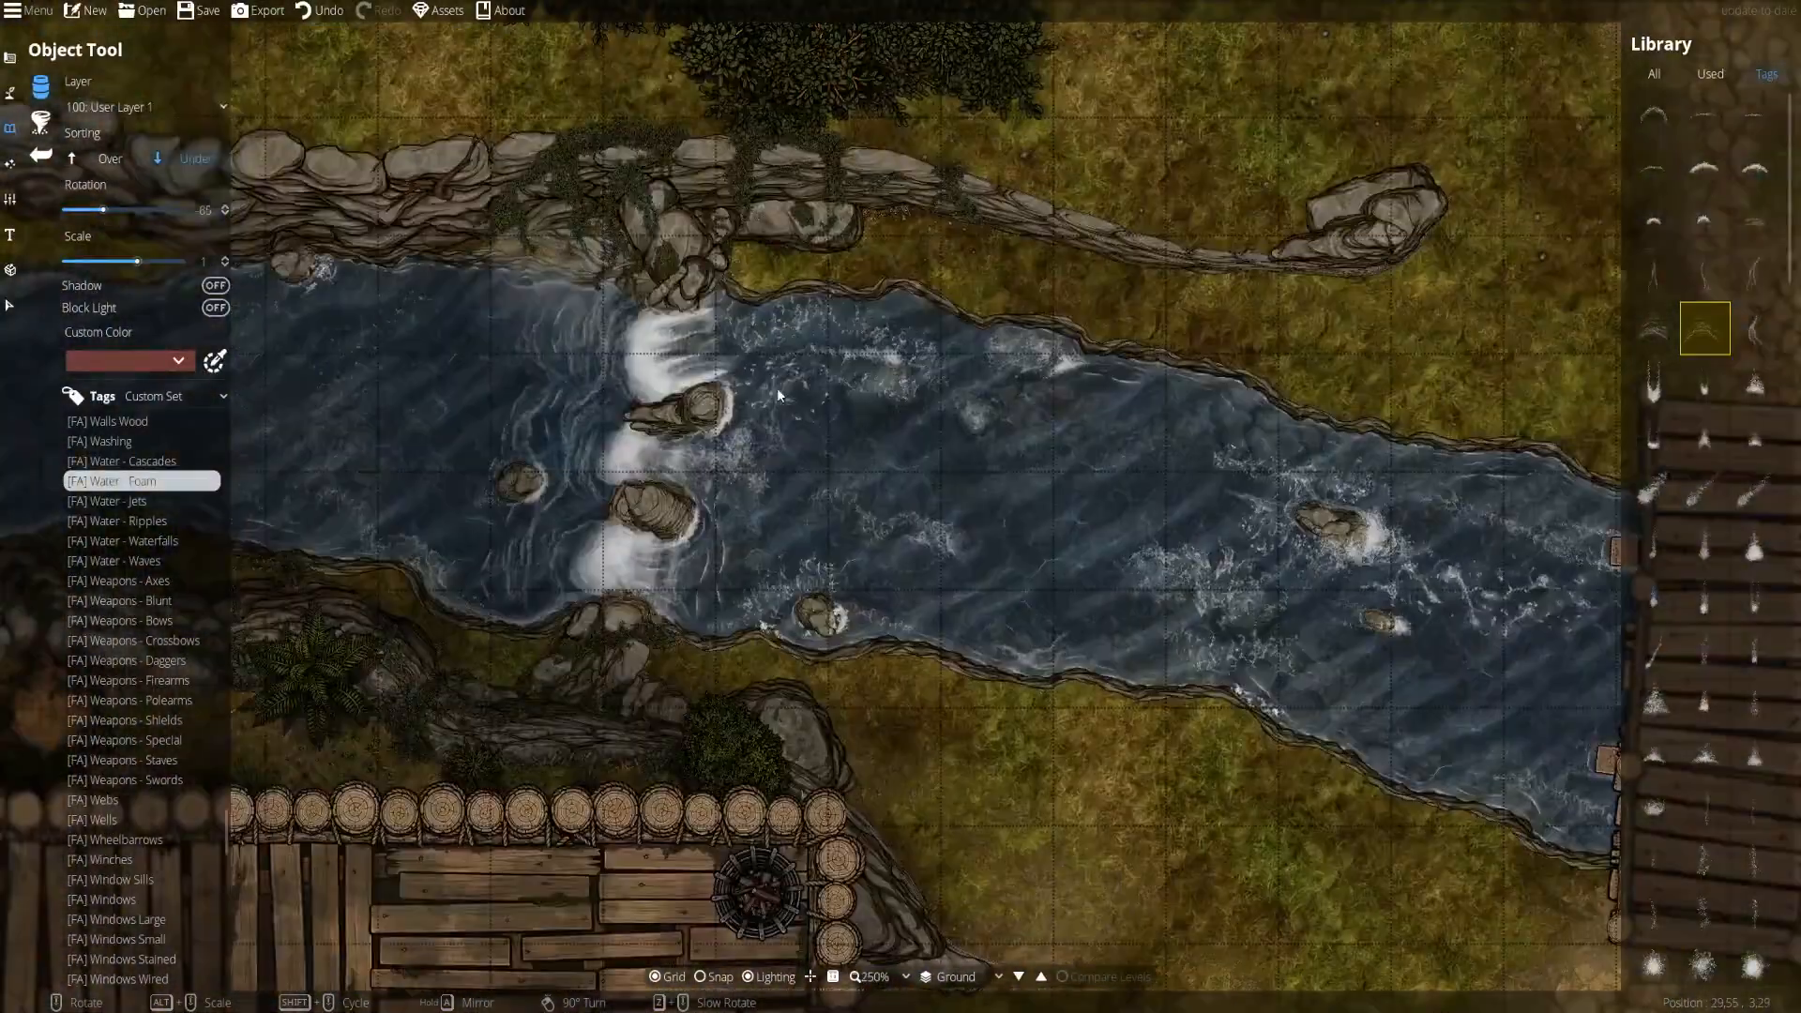
- Add [FA] Water - Foam streaks to the river east of the waterfalls at 0.9 scale, sorted Under
{"action": "key", "text": "s"}
{"action": "scroll", "coordinate": [773, 403], "scroll_direction": "up", "scroll_amount": 5}
{"action": "key", "text": "s"}
{"action": "left_click", "coordinate": [1654, 275]}
{"action": "left_click", "coordinate": [1705, 805]}
{"action": "scroll", "coordinate": [876, 358], "scroll_direction": "down", "scroll_amount": 6}
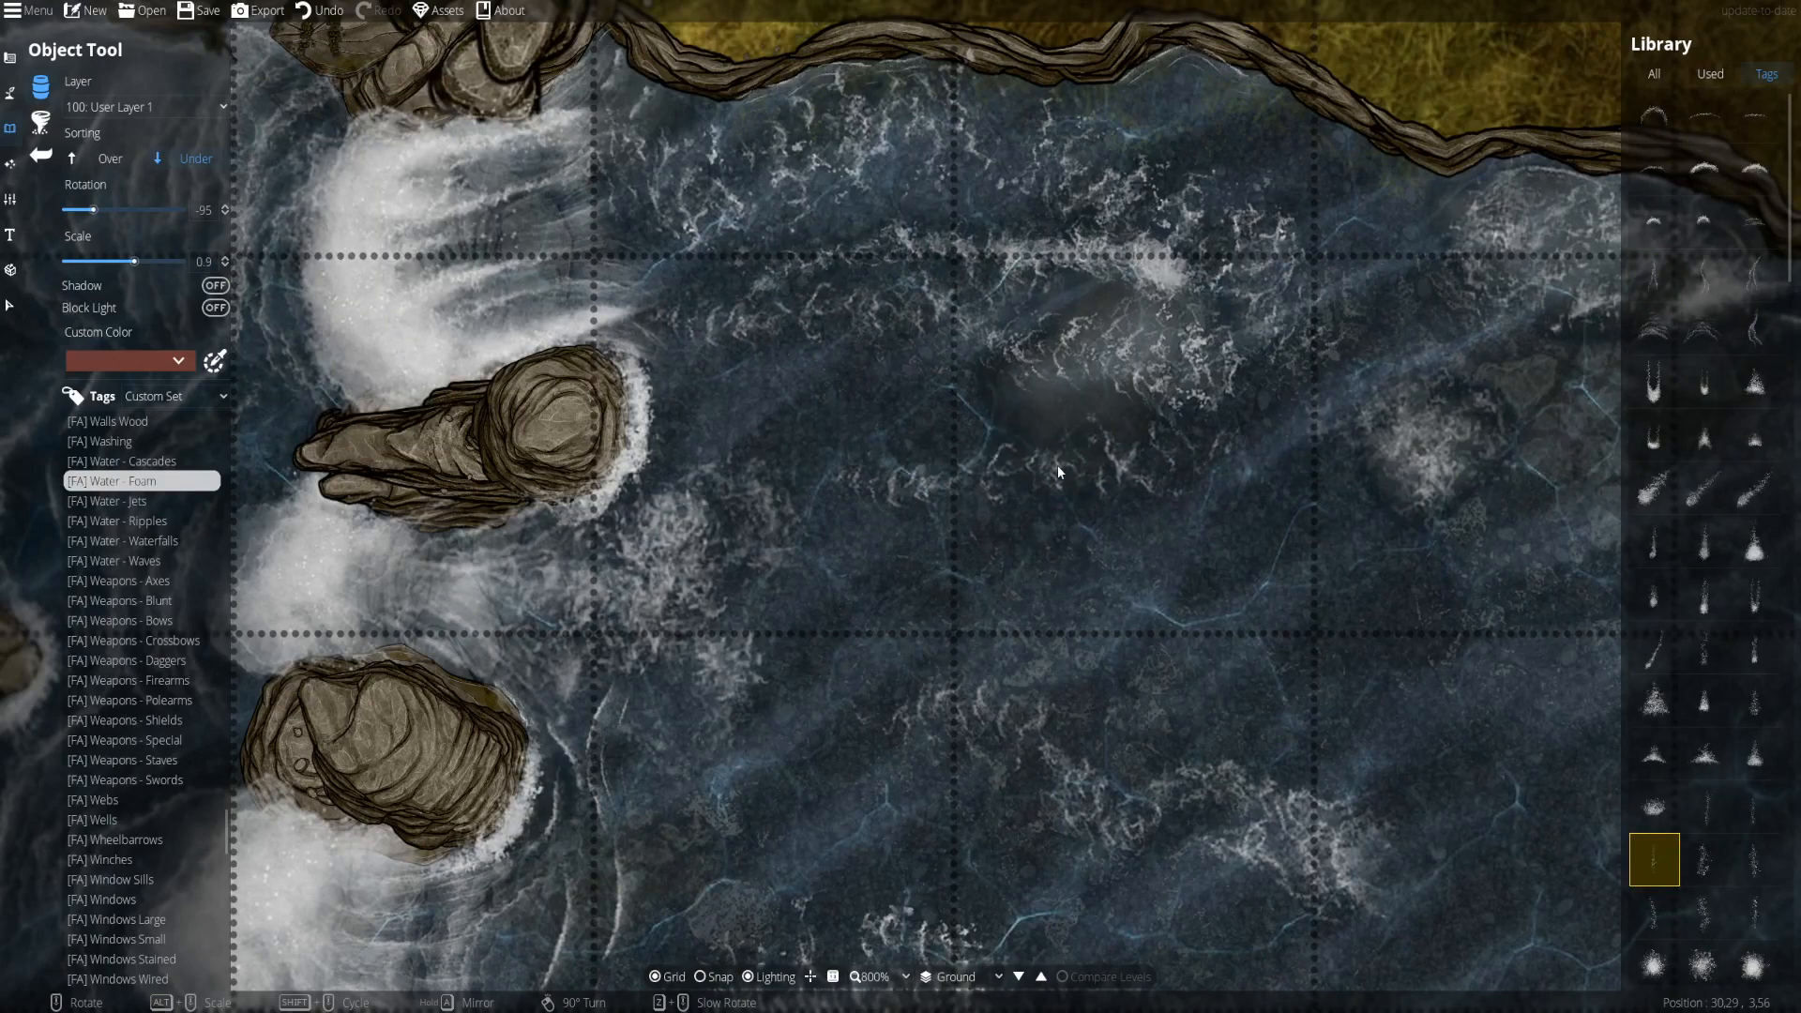
- Select the soft-edged water path for the lower riverbank, with 0.44 width, Under sorting and Fade transitions
{"action": "scroll", "coordinate": [1118, 674], "scroll_direction": "up", "scroll_amount": 2}
{"action": "left_click_drag", "start_coordinate": [725, 968], "coordinate": [696, 633]}
{"action": "key", "text": "s"}
{"action": "scroll", "coordinate": [802, 493], "scroll_direction": "down", "scroll_amount": 2}
{"action": "left_click_drag", "start_coordinate": [1473, 575], "coordinate": [1000, 519]}
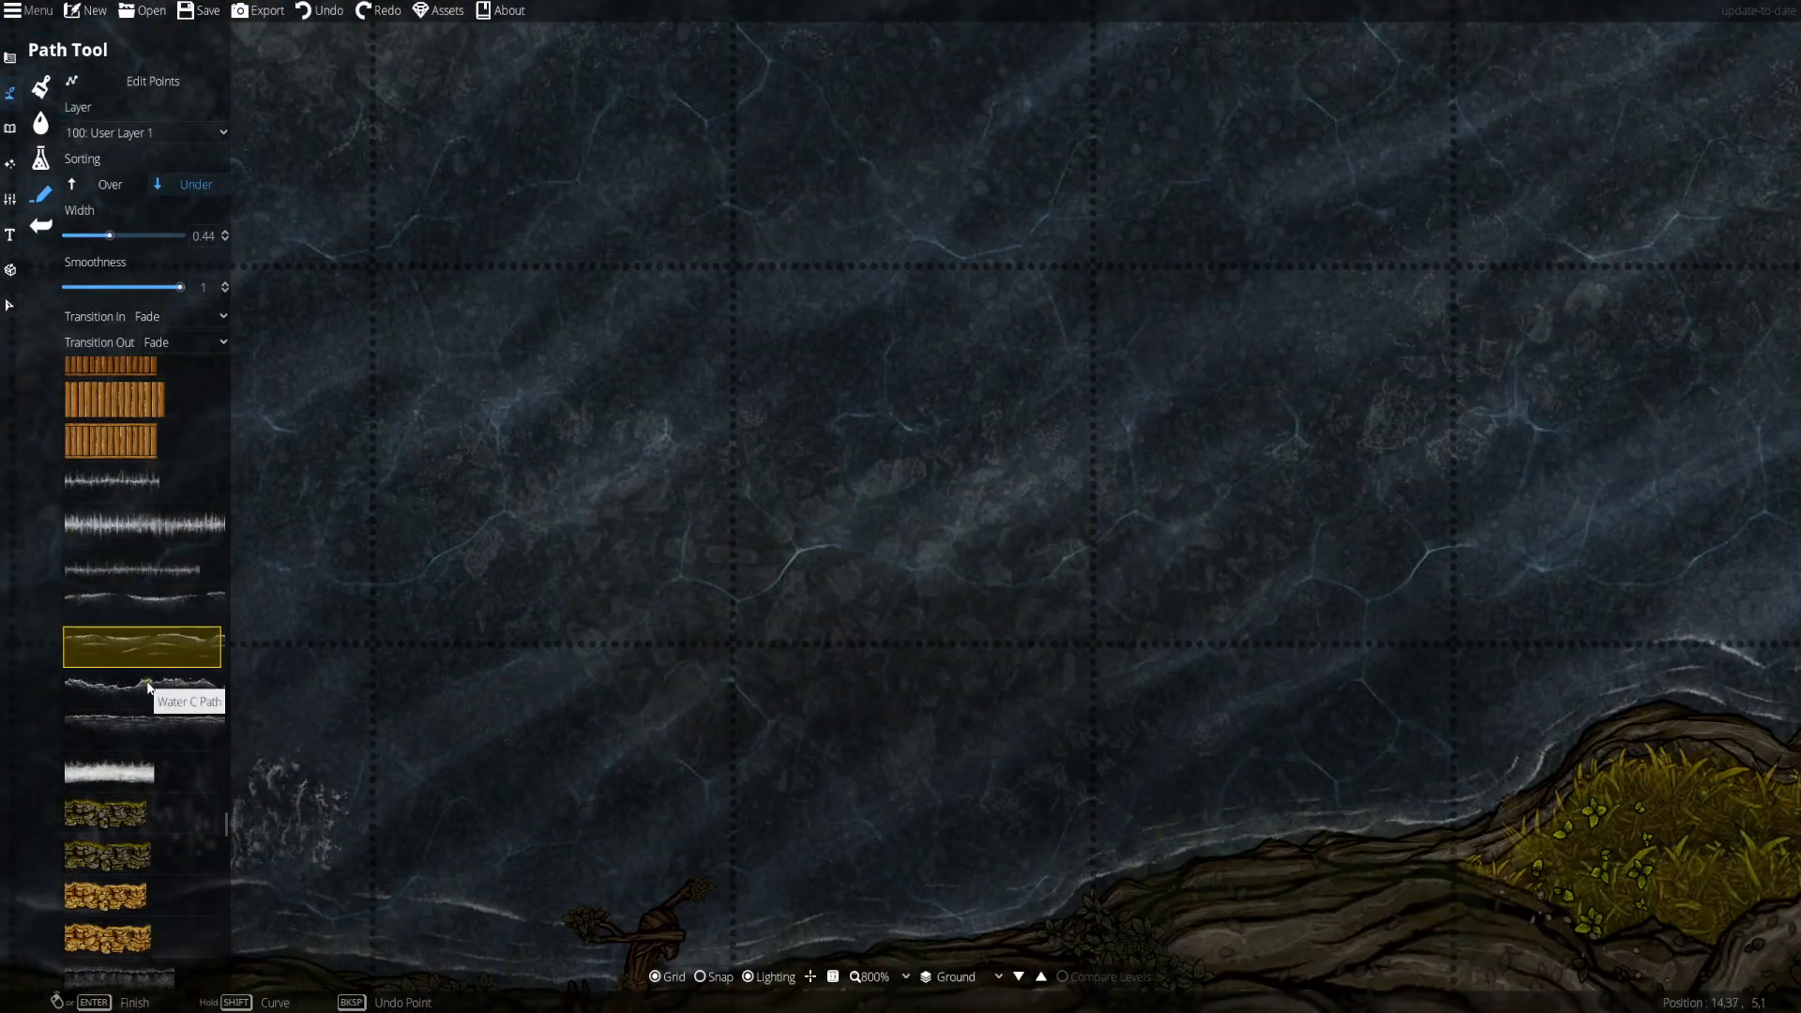
{"action": "left_click", "coordinate": [141, 729]}
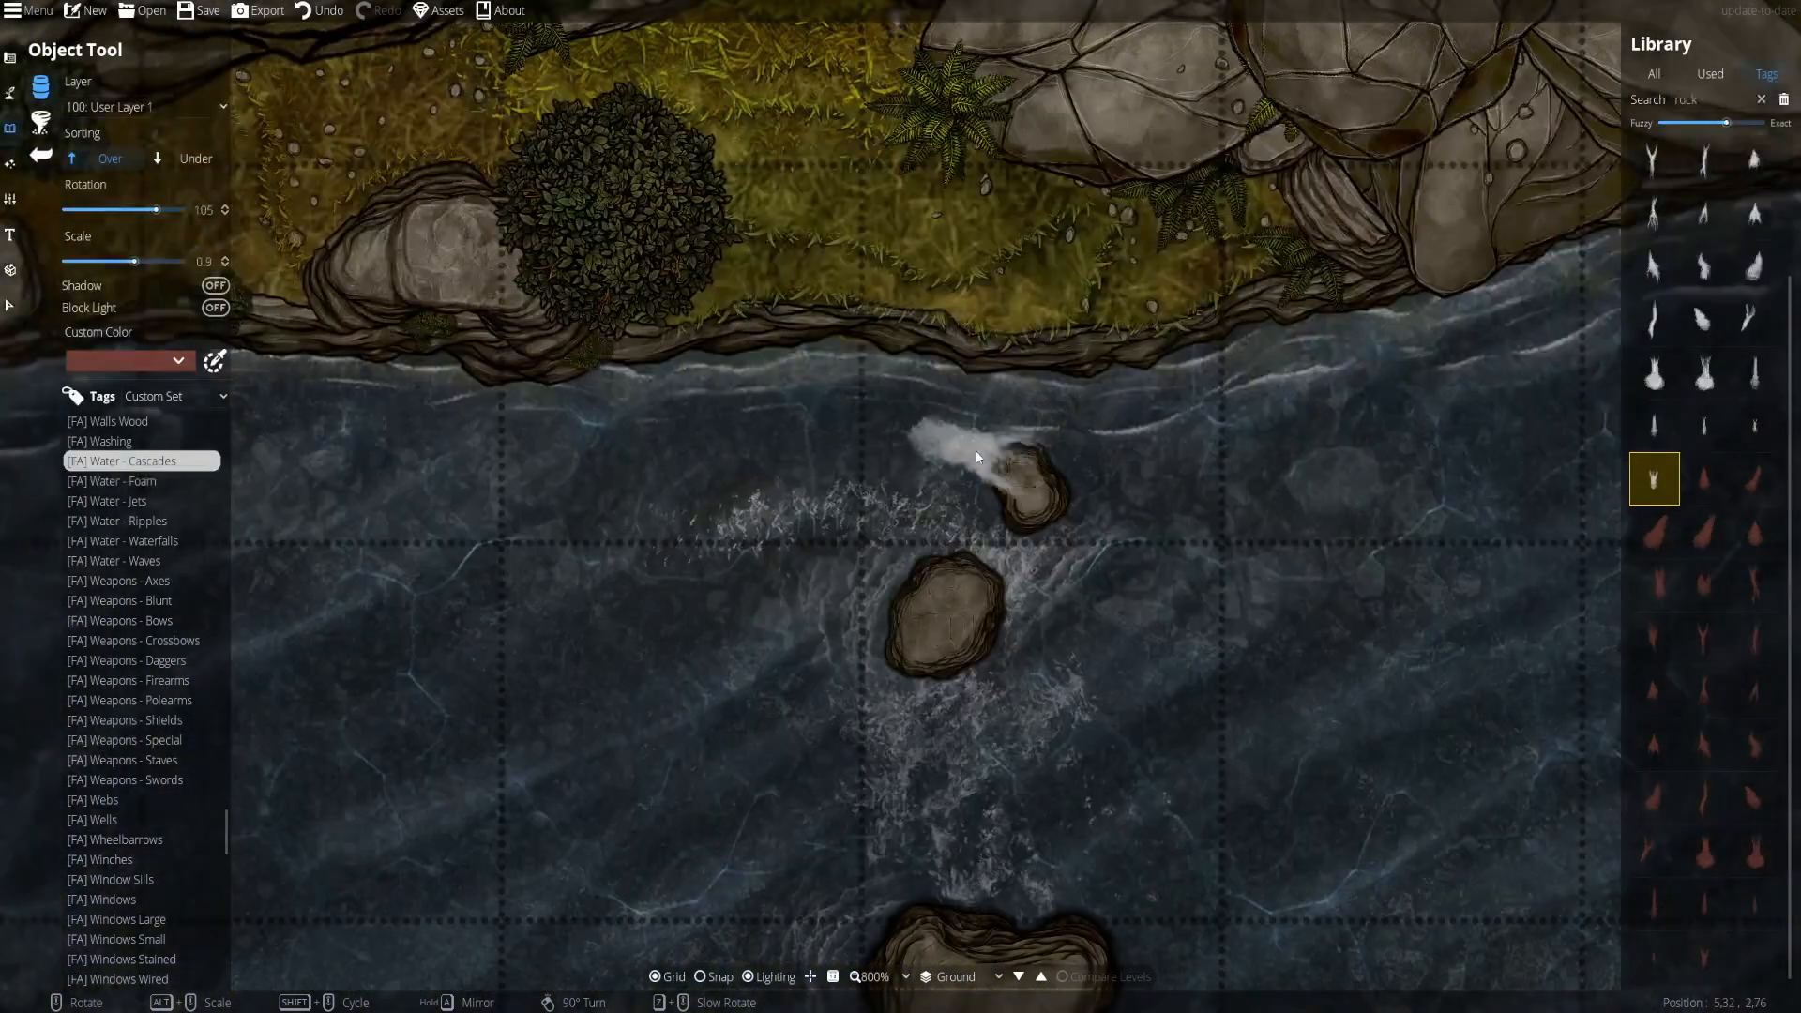
- Set the sorting to Under and place curved [FA] Water - Foam lines west of the large boulder at scale 1
{"action": "left_click", "coordinate": [185, 159]}
{"action": "left_click", "coordinate": [1705, 213]}
{"action": "left_click", "coordinate": [1654, 164]}
{"action": "left_click", "coordinate": [112, 480]}
{"action": "left_click", "coordinate": [1704, 213]}
{"action": "right_click", "coordinate": [1103, 746]}
{"action": "right_click", "coordinate": [1102, 746]}
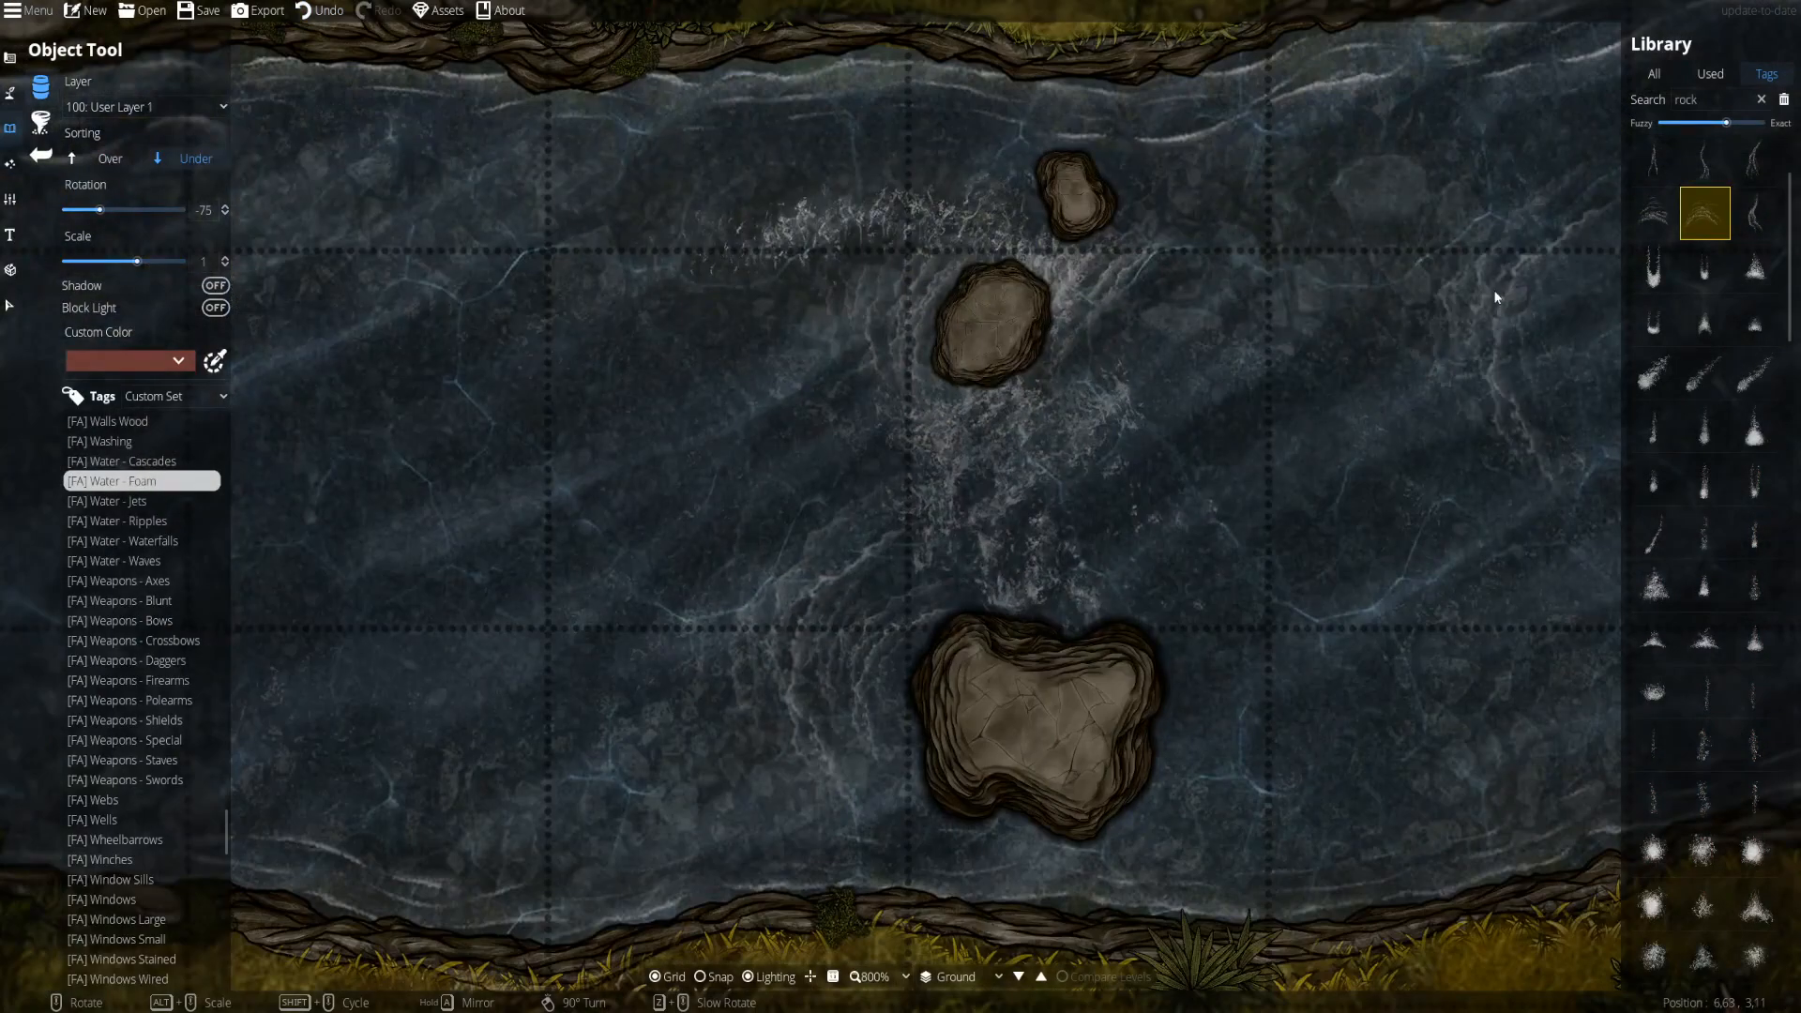
- Try small foam splashes against the large boulder's east edge at scale 1, sorted Over
{"action": "scroll", "coordinate": [1135, 801], "scroll_direction": "down", "scroll_amount": 20}
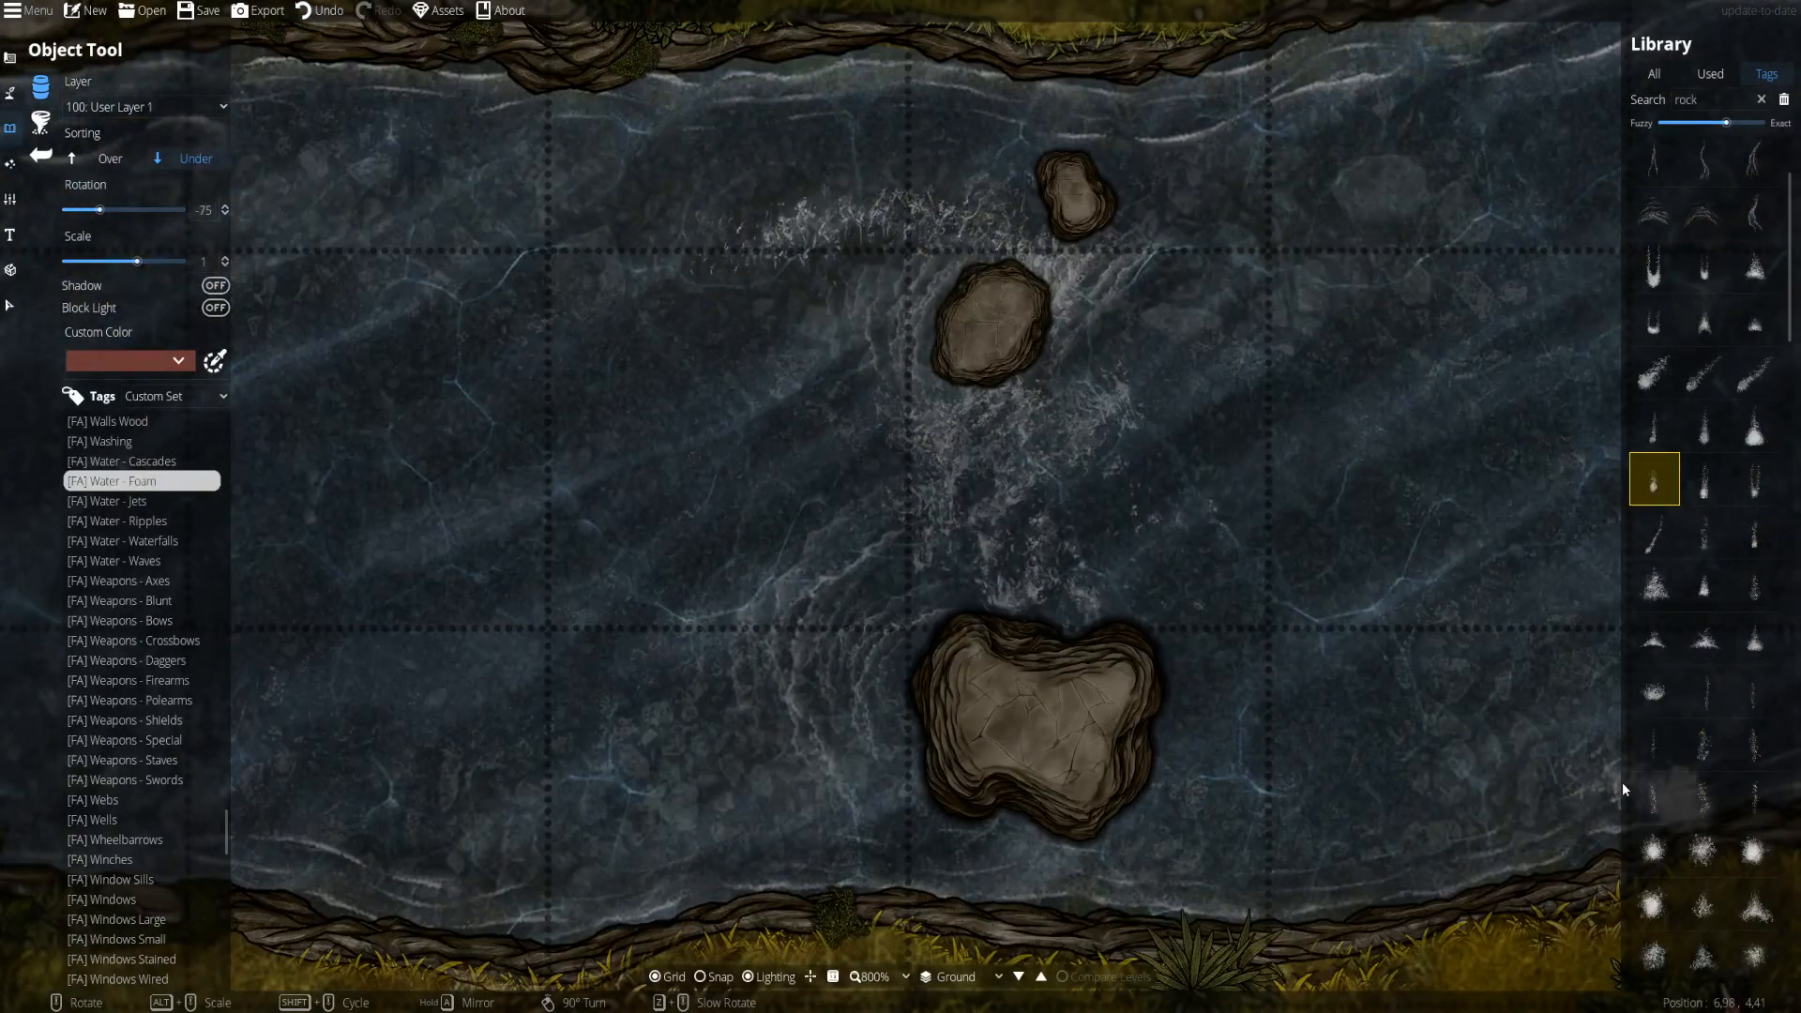
{"action": "scroll", "coordinate": [1253, 713], "scroll_direction": "up", "scroll_amount": 4}
{"action": "scroll", "coordinate": [1662, 765], "scroll_direction": "down", "scroll_amount": 9}
{"action": "left_click", "coordinate": [1656, 702]}
{"action": "scroll", "coordinate": [1180, 741], "scroll_direction": "down", "scroll_amount": 1}
{"action": "scroll", "coordinate": [1736, 657], "scroll_direction": "down", "scroll_amount": 2}
{"action": "left_click", "coordinate": [1752, 649]}
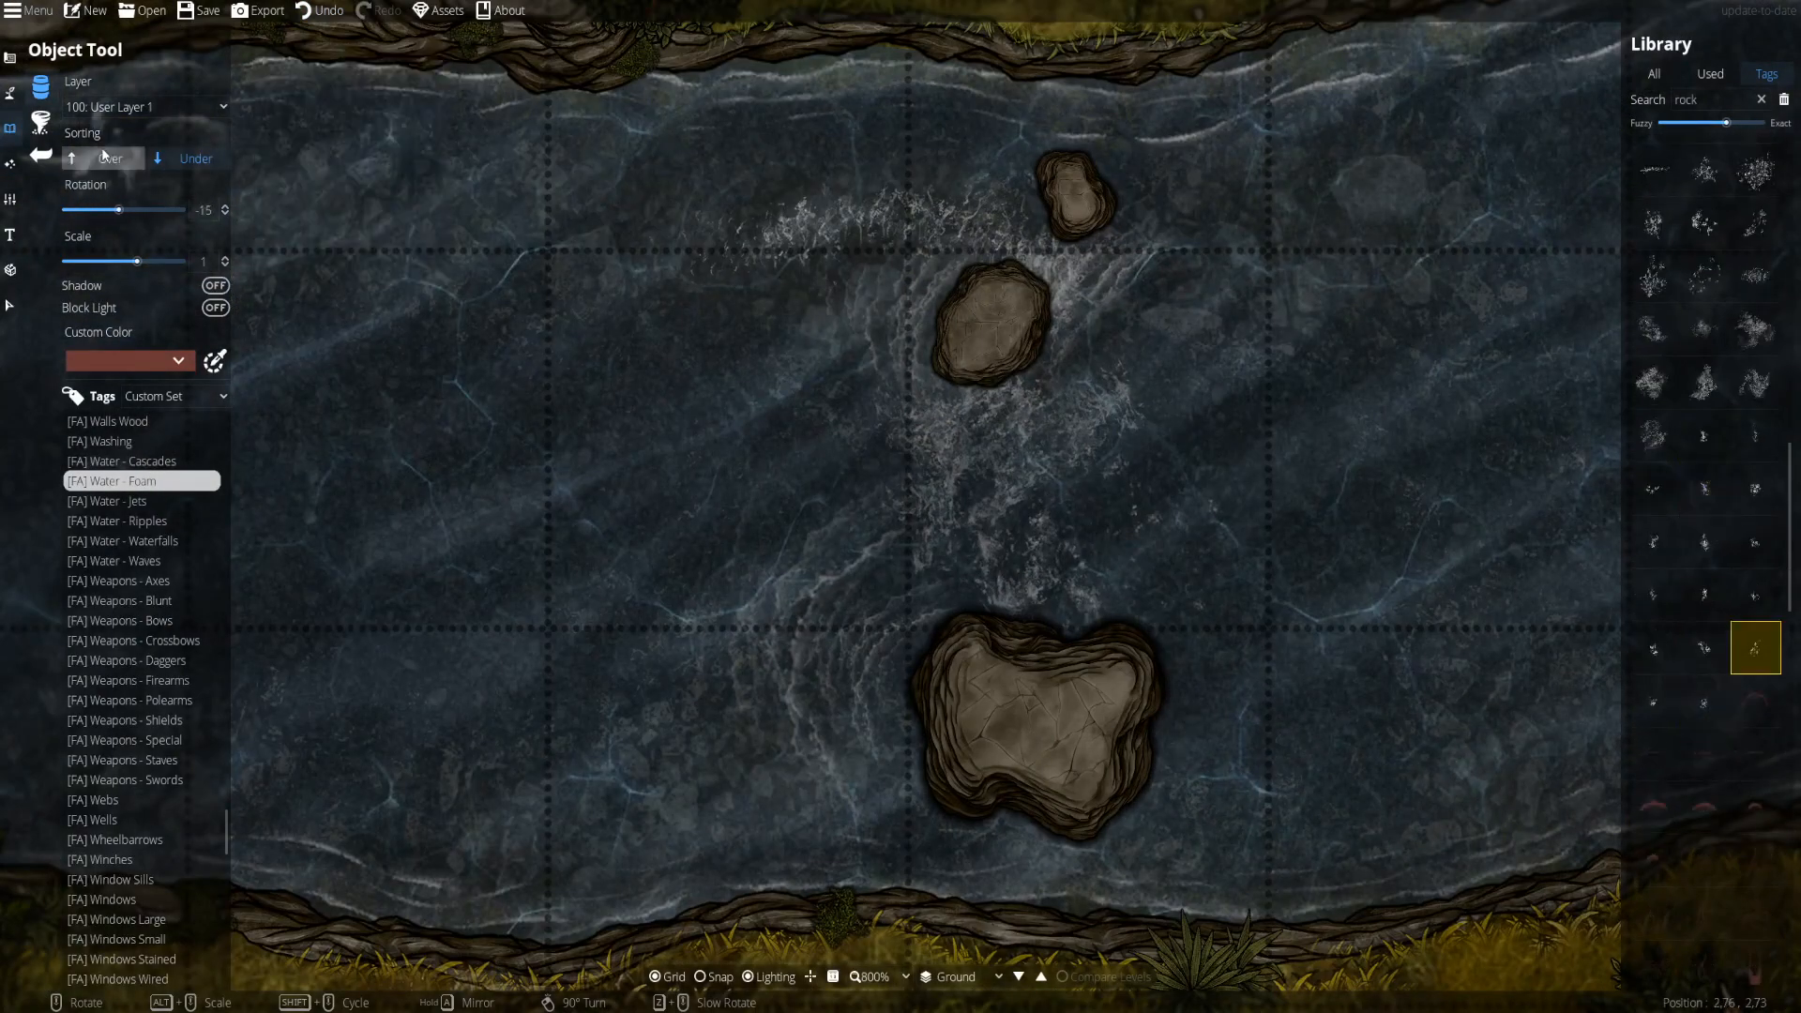
{"action": "scroll", "coordinate": [1219, 421], "scroll_direction": "down", "scroll_amount": 5}
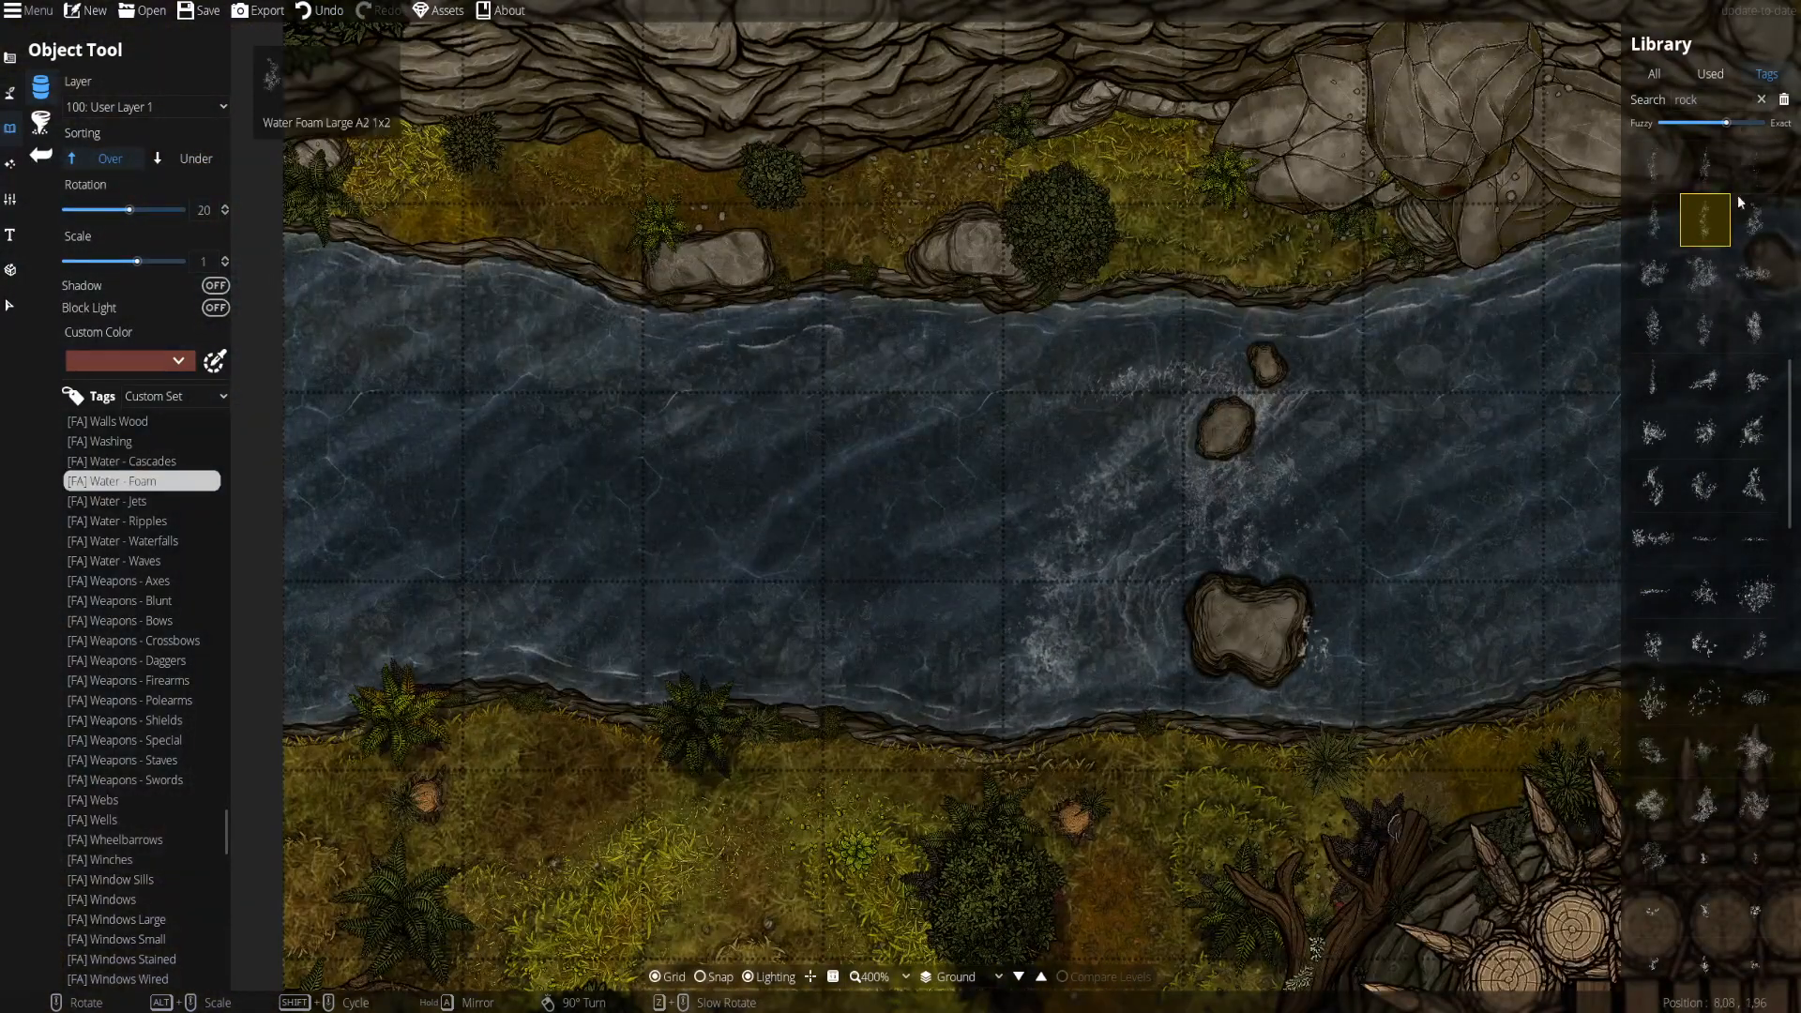
- Scatter large foam patches in the river west of the three western boulders at scale 1, sorted Over
{"action": "scroll", "coordinate": [1739, 203], "scroll_direction": "up", "scroll_amount": 1}
{"action": "left_click", "coordinate": [1754, 376]}
{"action": "scroll", "coordinate": [1705, 187], "scroll_direction": "up", "scroll_amount": 3}
{"action": "left_click", "coordinate": [1704, 163]}
{"action": "scroll", "coordinate": [877, 491], "scroll_direction": "up", "scroll_amount": 1}
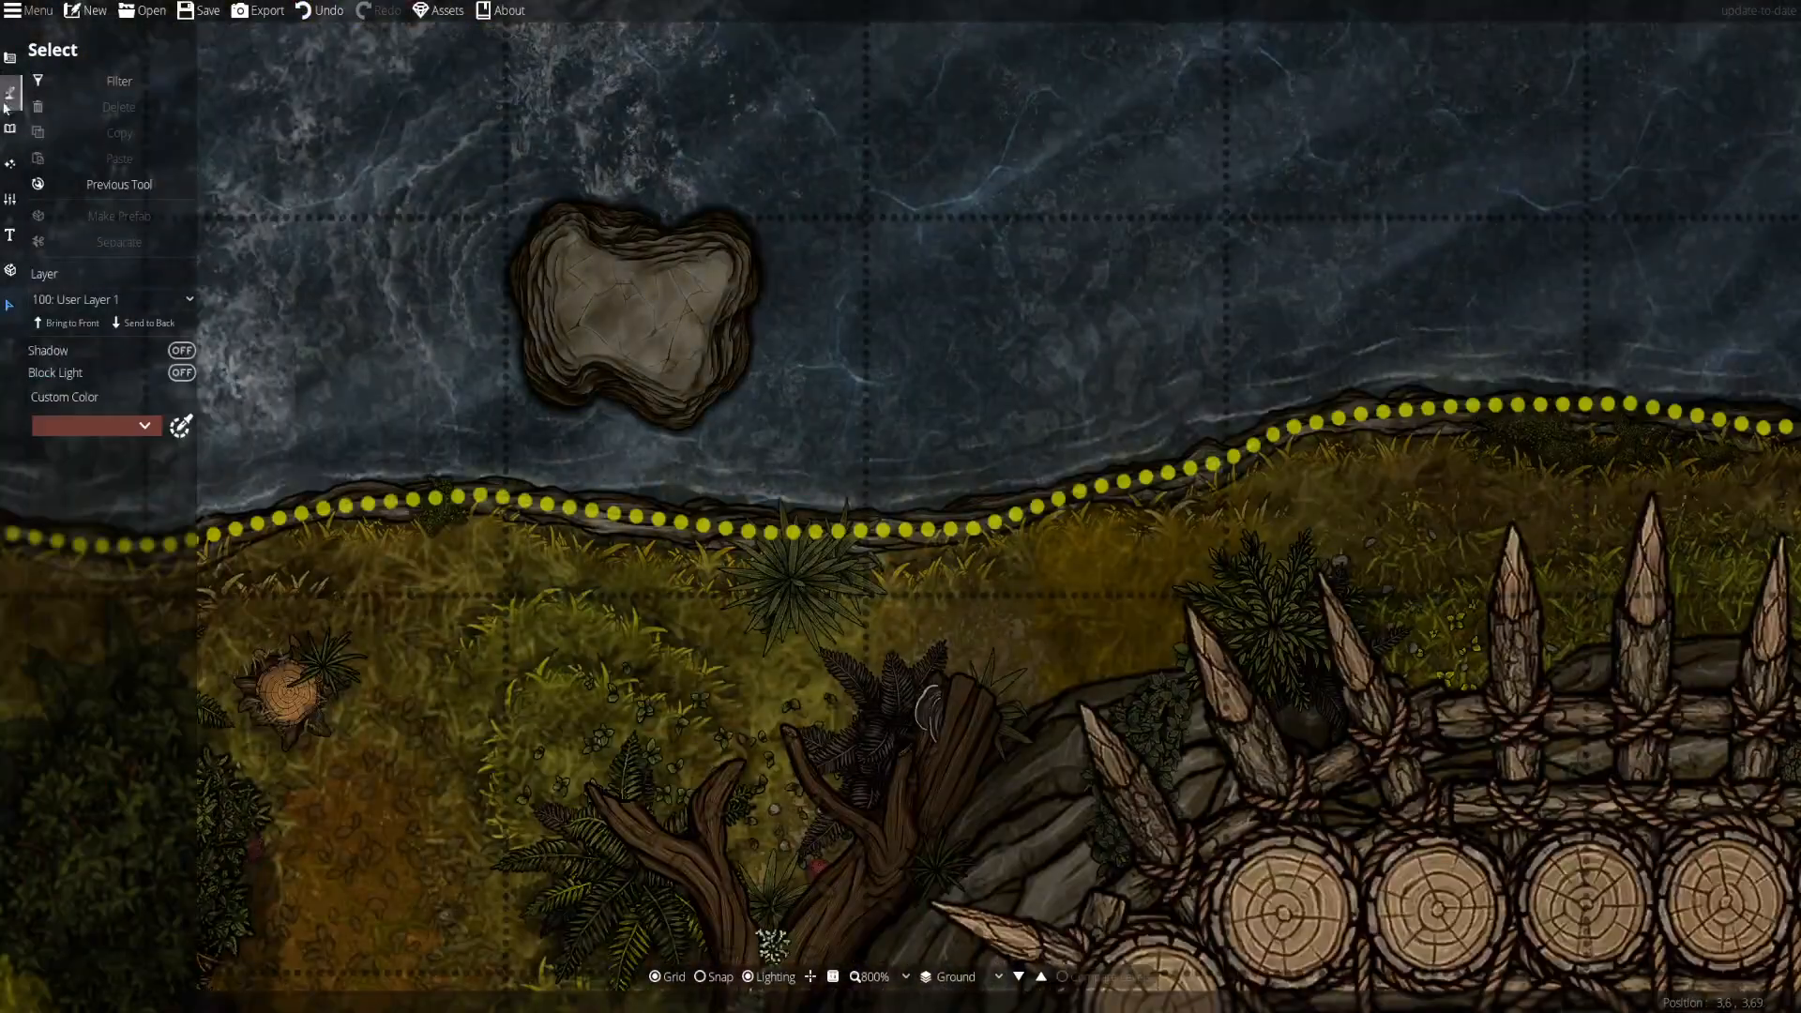
- Undo the last change, and line the edges of the three western boulders with foam arcs at 0.4 scale
{"action": "key", "text": "ctrl+z"}
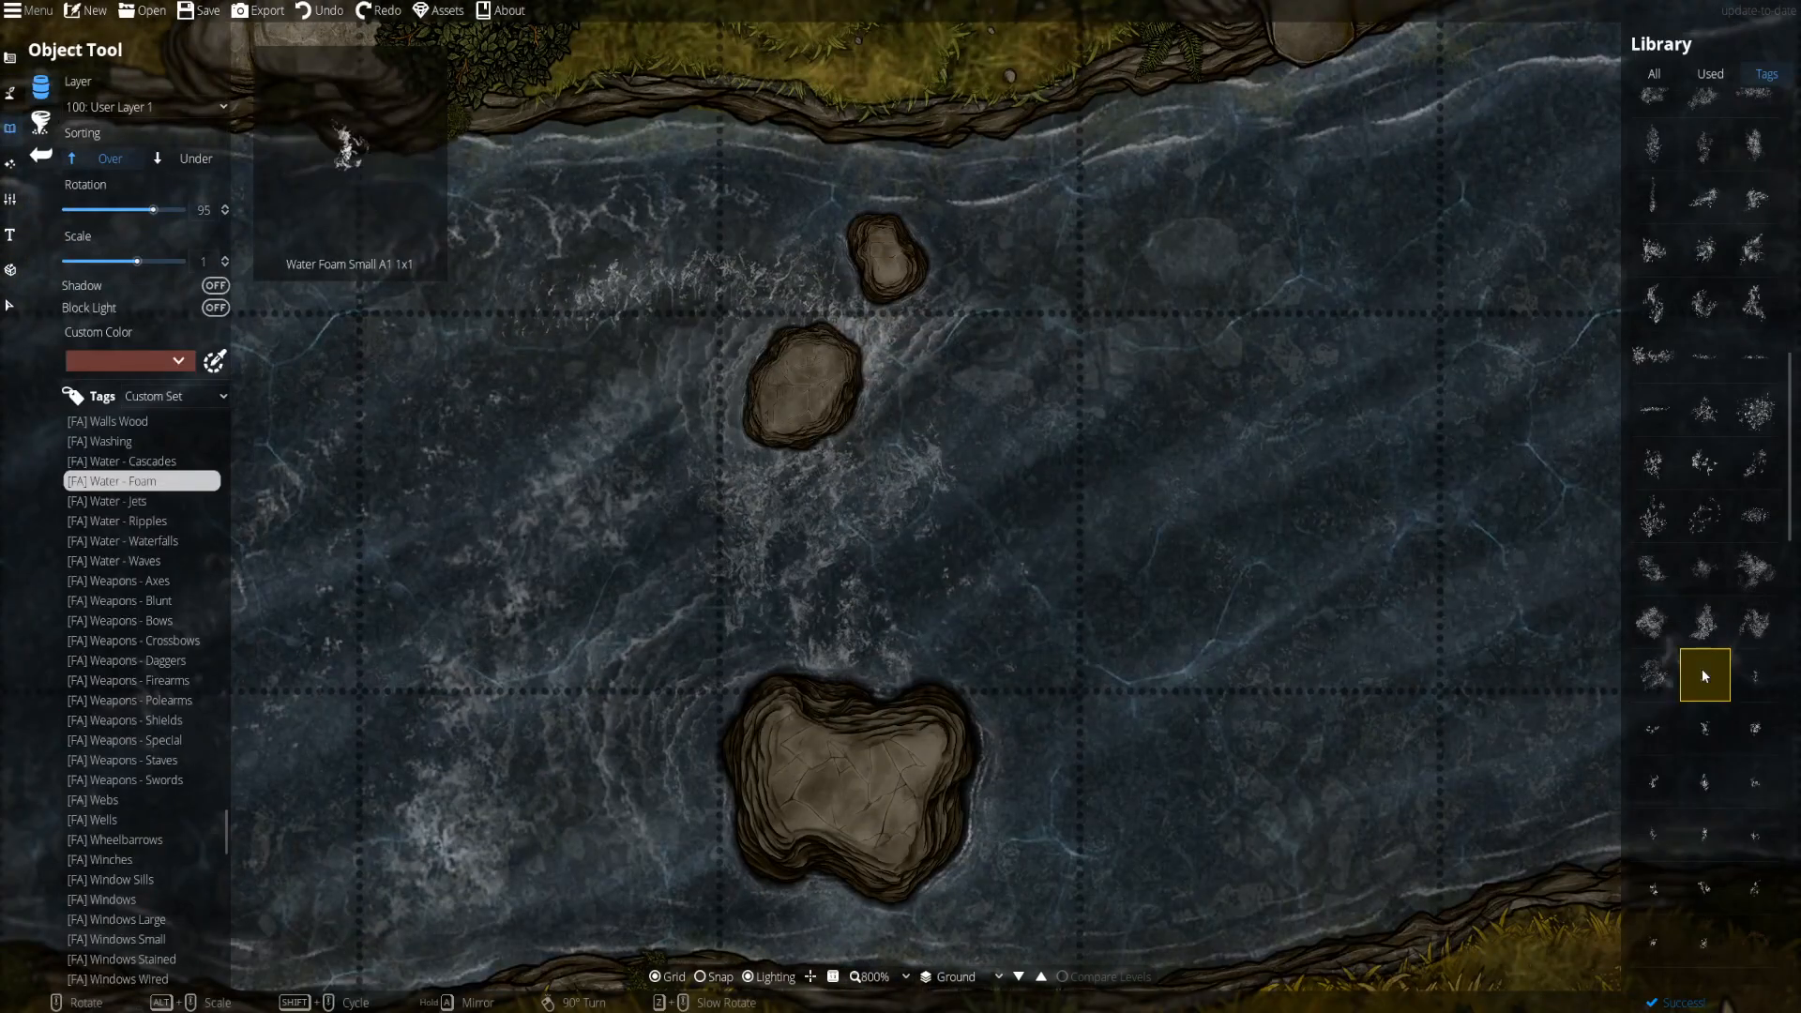
{"action": "left_click", "coordinate": [942, 801]}
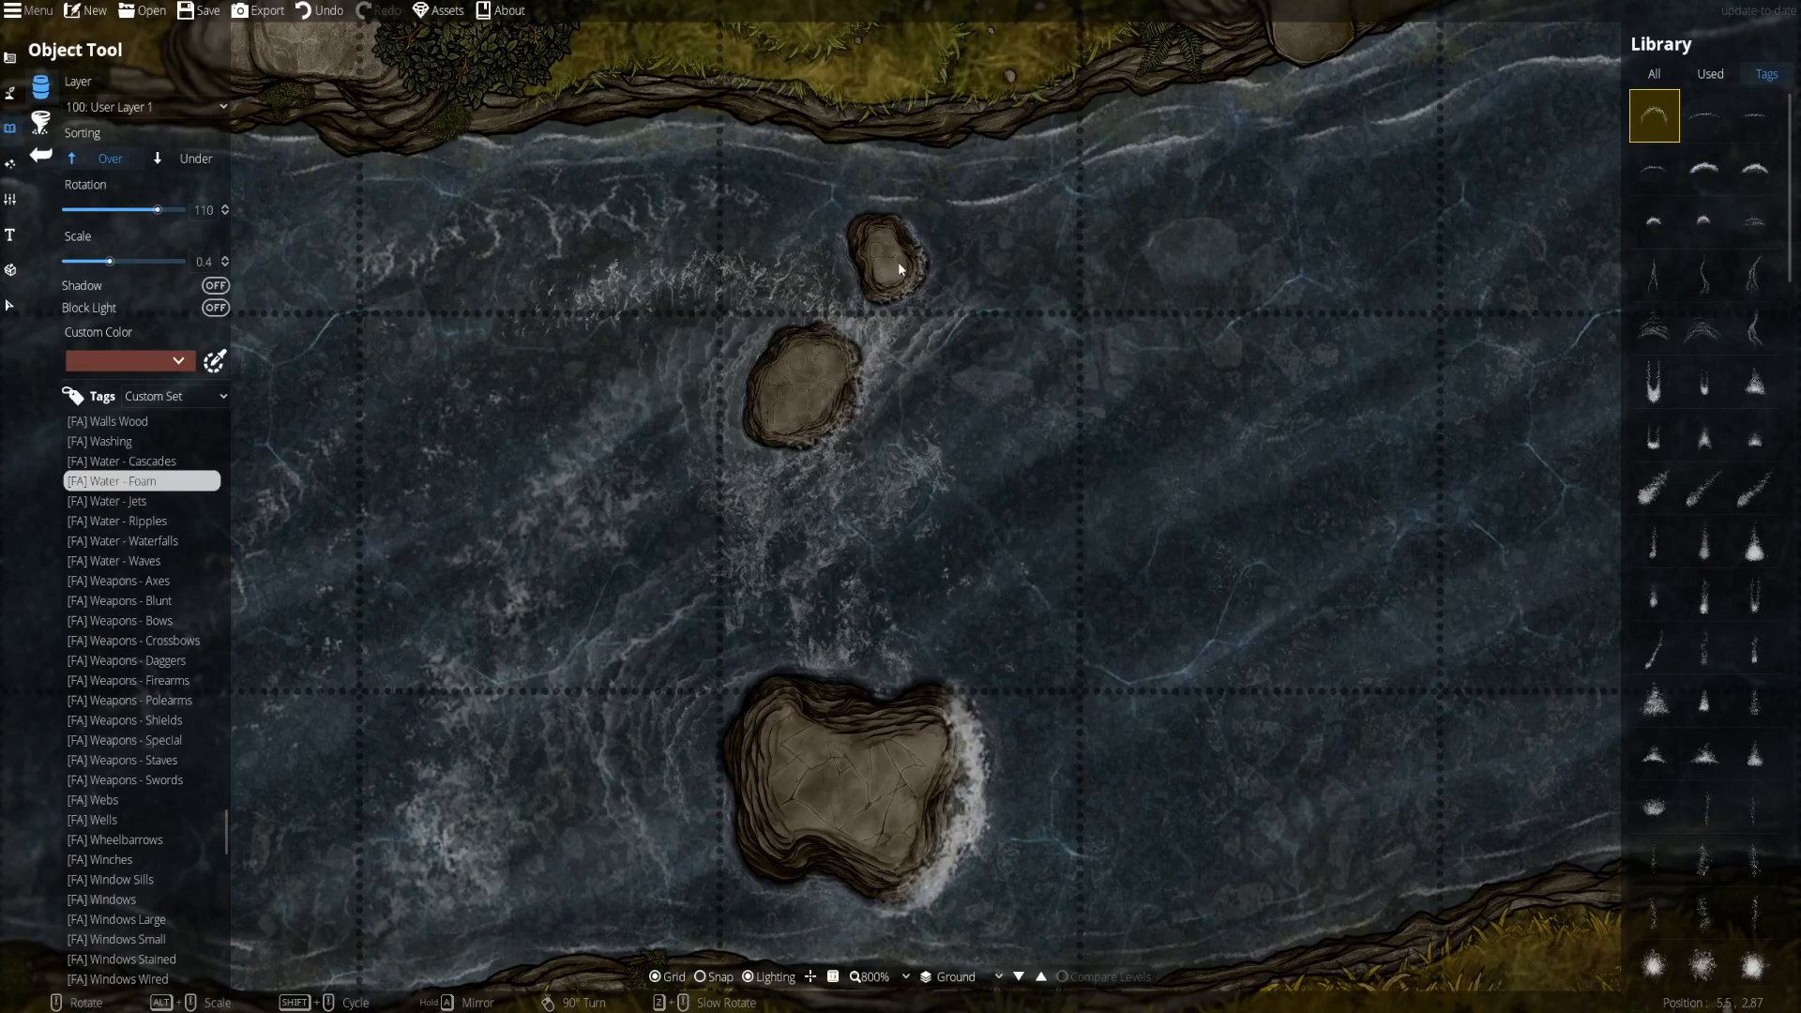
{"action": "left_click", "coordinate": [1755, 115]}
{"action": "right_click", "coordinate": [860, 683]}
{"action": "left_click", "coordinate": [861, 680]}
{"action": "scroll", "coordinate": [860, 680], "scroll_direction": "down", "scroll_amount": 1}
{"action": "left_click_drag", "start_coordinate": [814, 882], "coordinate": [817, 772]}
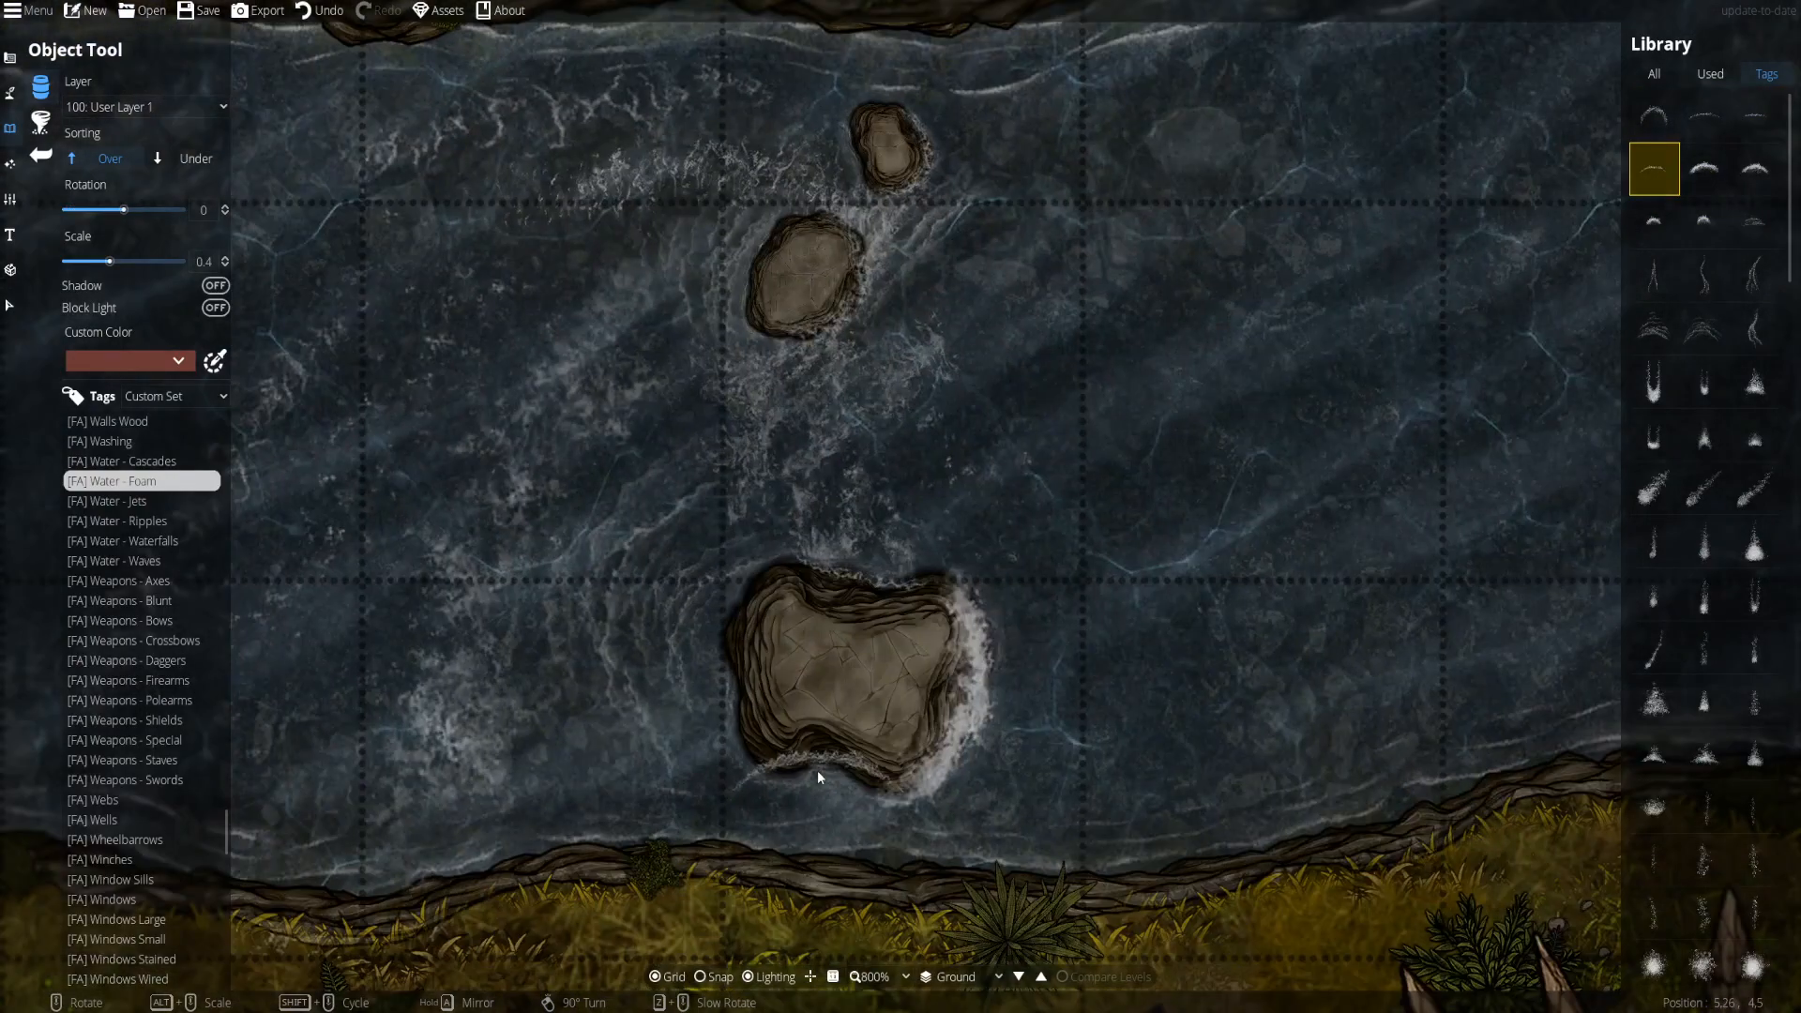
{"action": "left_click", "coordinate": [1019, 746]}
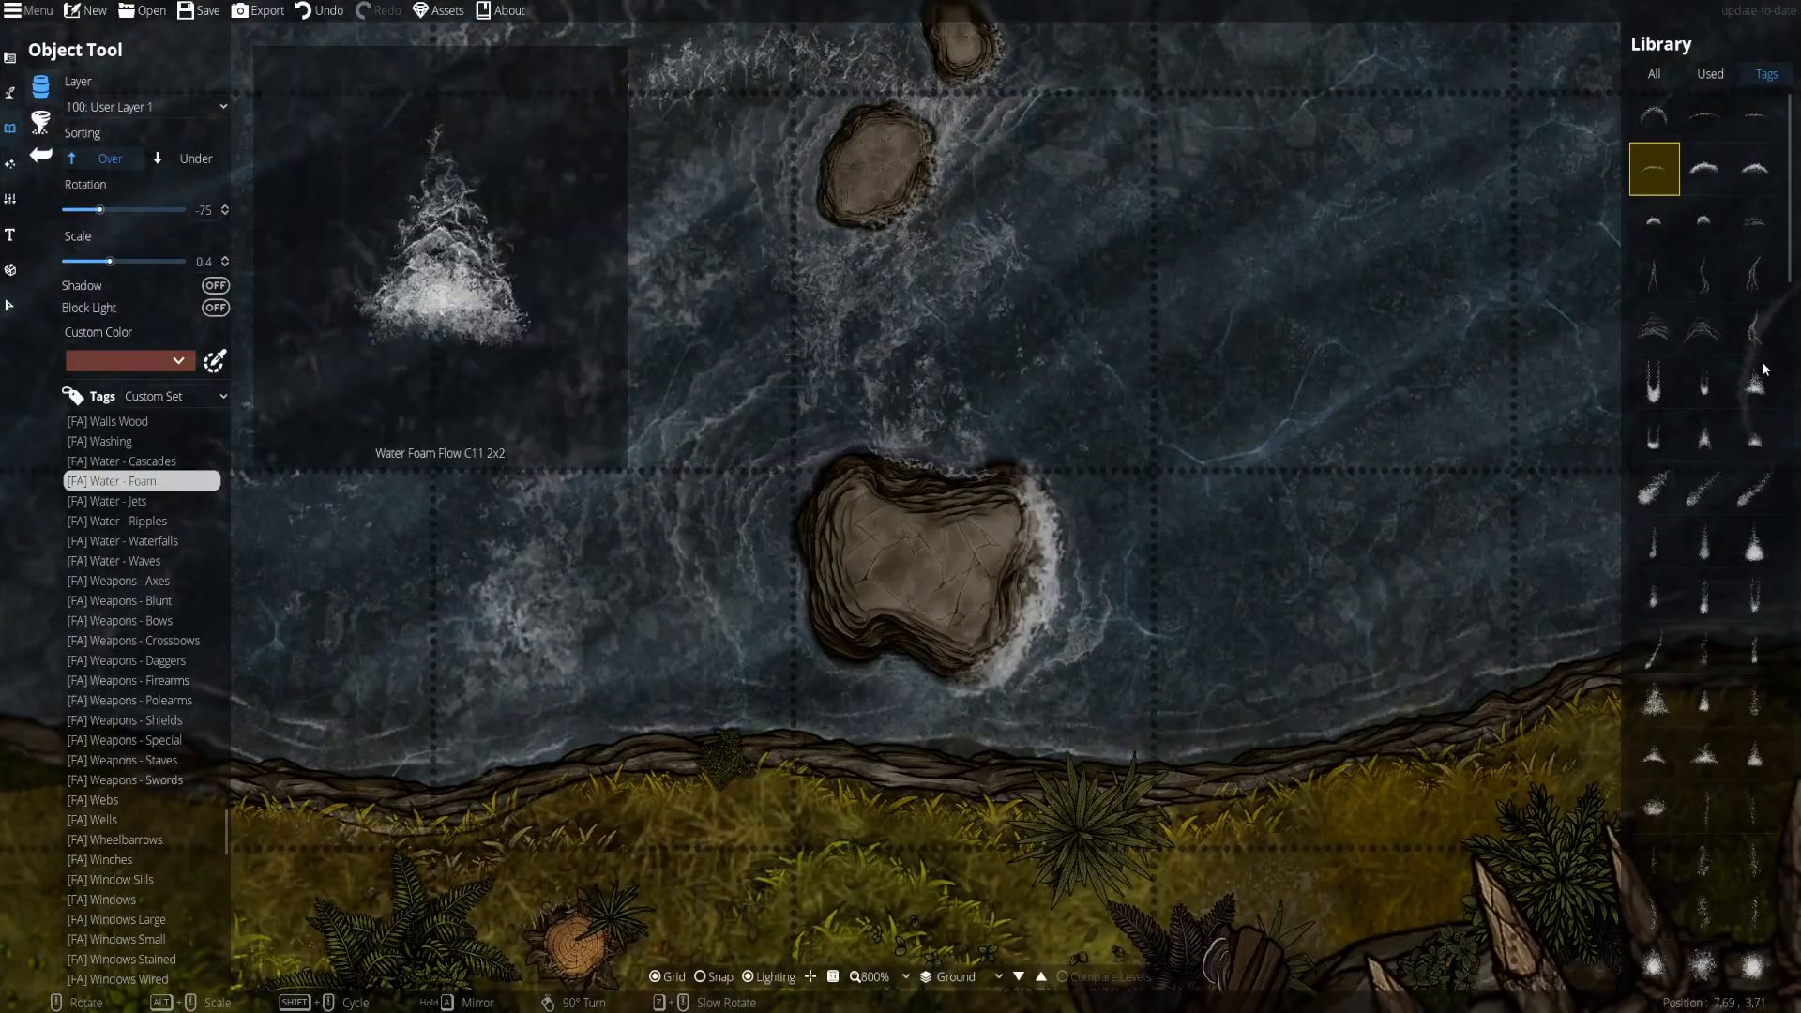
- Place rippled foam and a curved foam trail around the large western boulder at 0.4 scale
{"action": "left_click", "coordinate": [1755, 221]}
{"action": "scroll", "coordinate": [800, 602], "scroll_direction": "down", "scroll_amount": 2}
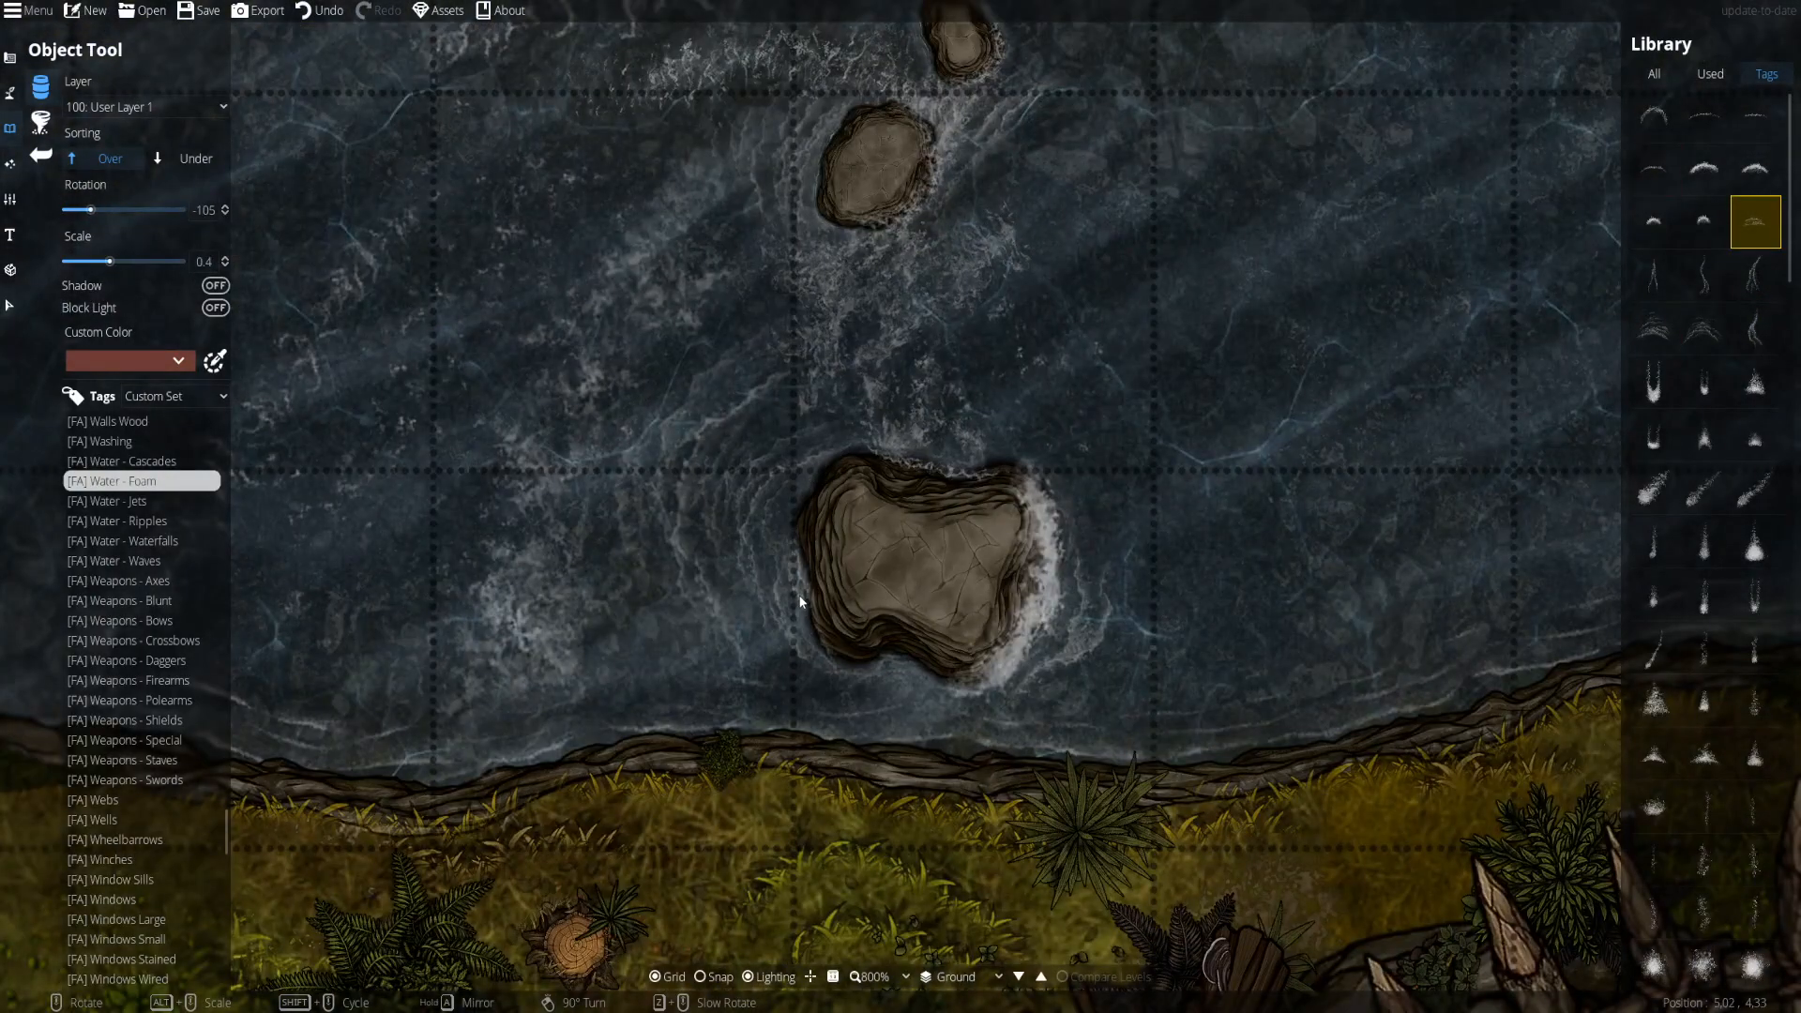
{"action": "left_click", "coordinate": [1755, 328]}
{"action": "scroll", "coordinate": [1110, 488], "scroll_direction": "down", "scroll_amount": 5}
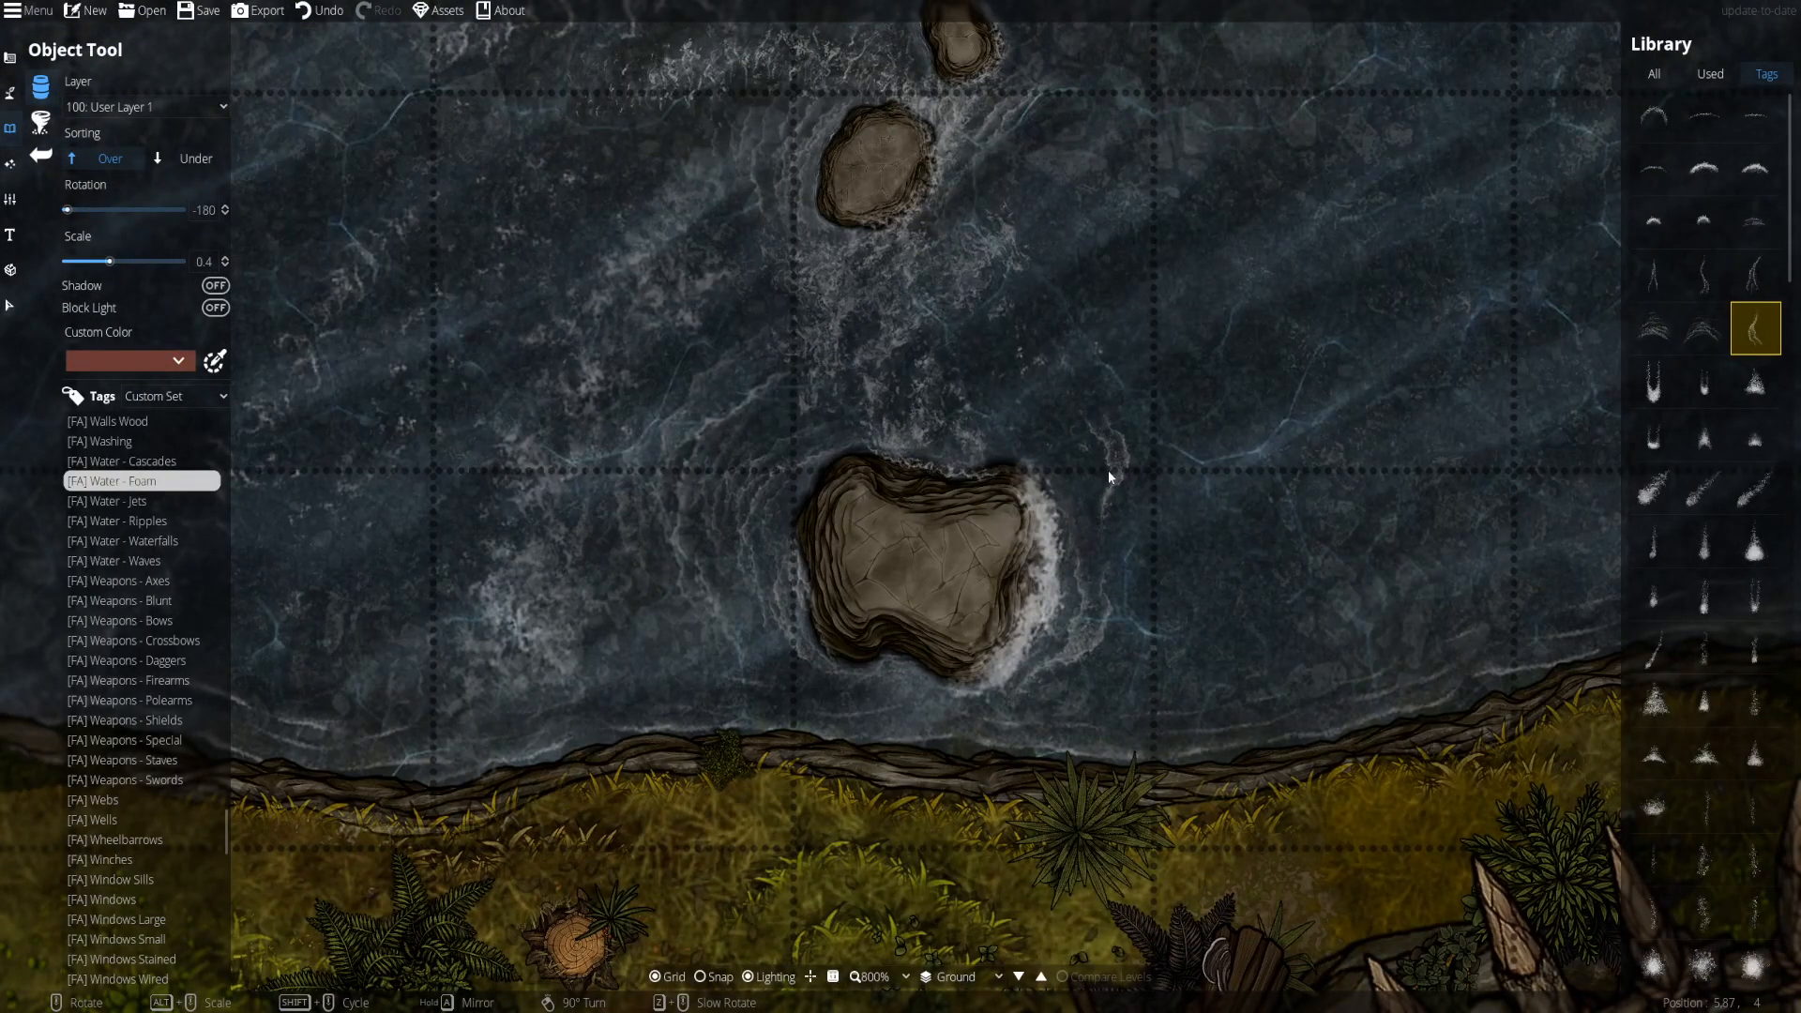
- Add further rotated foam ripples around the two smaller western boulders at 0.4 scale
{"action": "left_click", "coordinate": [1655, 328]}
{"action": "scroll", "coordinate": [1053, 366], "scroll_direction": "up", "scroll_amount": 9}
{"action": "left_click", "coordinate": [1052, 365]}
{"action": "left_click_drag", "start_coordinate": [1315, 265], "coordinate": [1273, 544]}
{"action": "left_click", "coordinate": [1654, 437]}
{"action": "left_click", "coordinate": [1755, 596]}
{"action": "left_click", "coordinate": [1756, 222]}
- Place rippled foam in the open river toward its western end at 0.7 scale, sorted Over
{"action": "scroll", "coordinate": [997, 371], "scroll_direction": "down", "scroll_amount": 9}
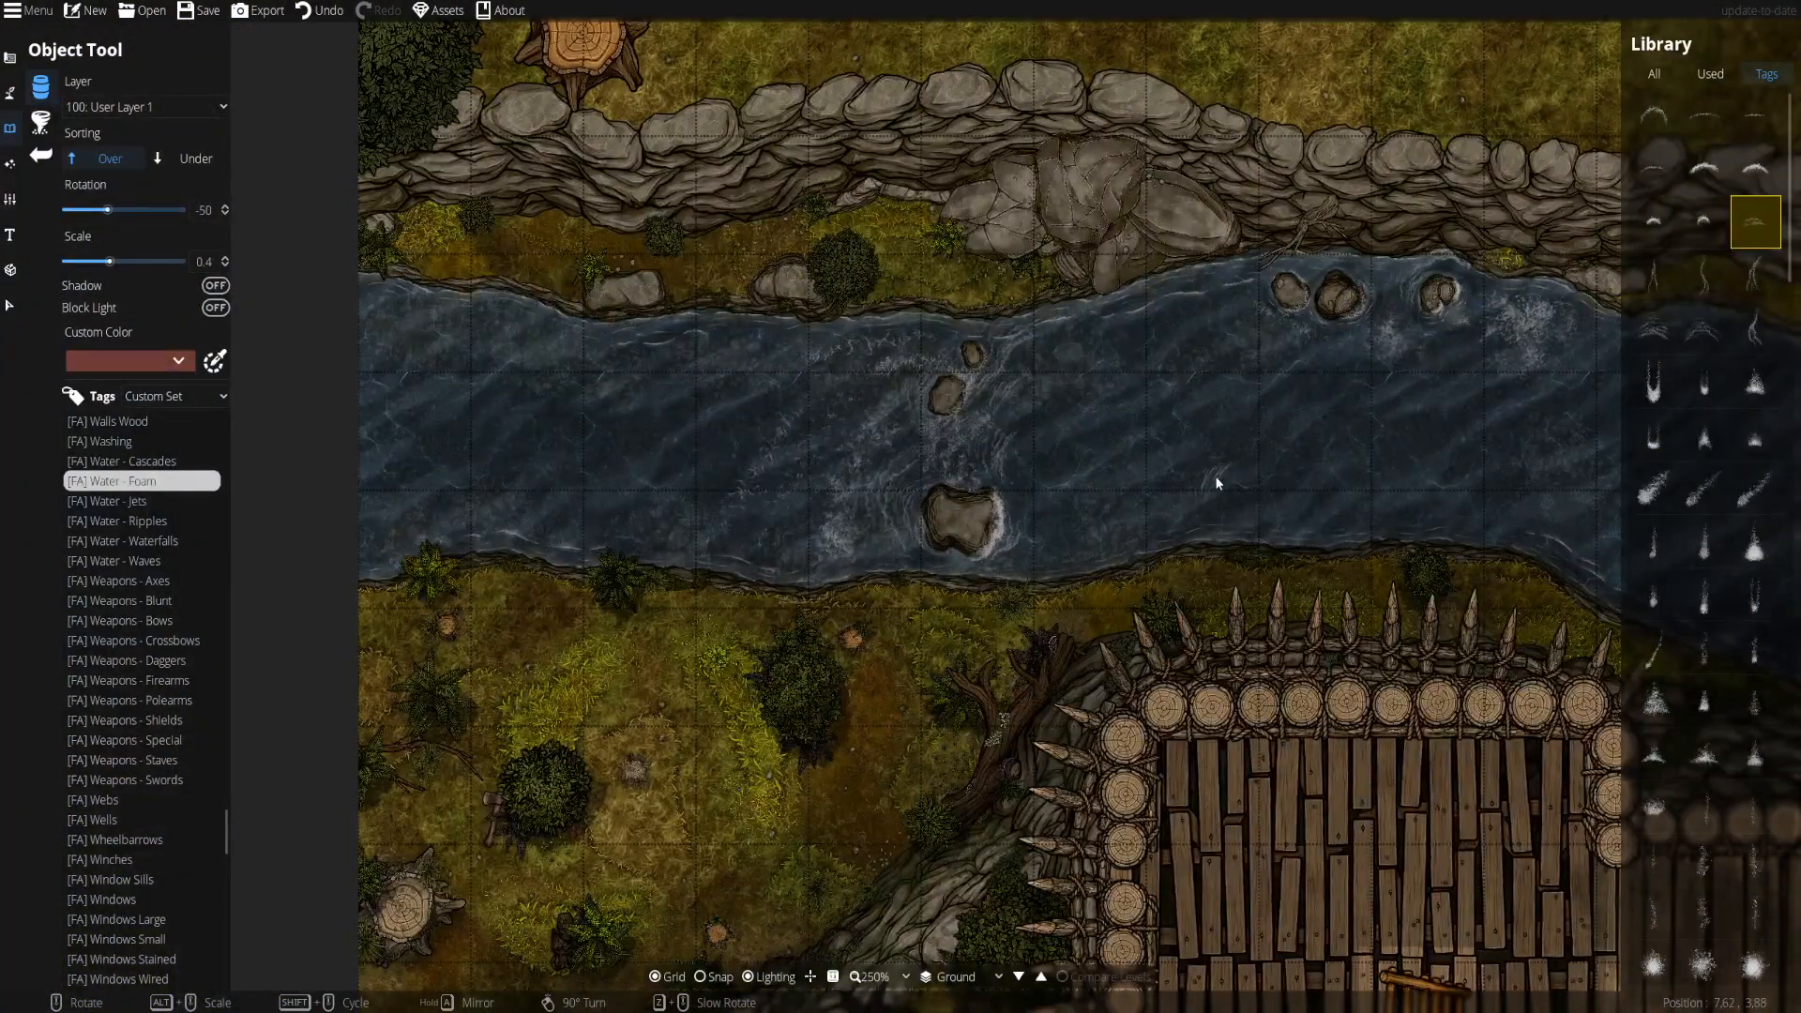
{"action": "left_click", "coordinate": [1755, 328]}
{"action": "left_click", "coordinate": [1755, 221]}
{"action": "scroll", "coordinate": [433, 328], "scroll_direction": "up", "scroll_amount": 9}
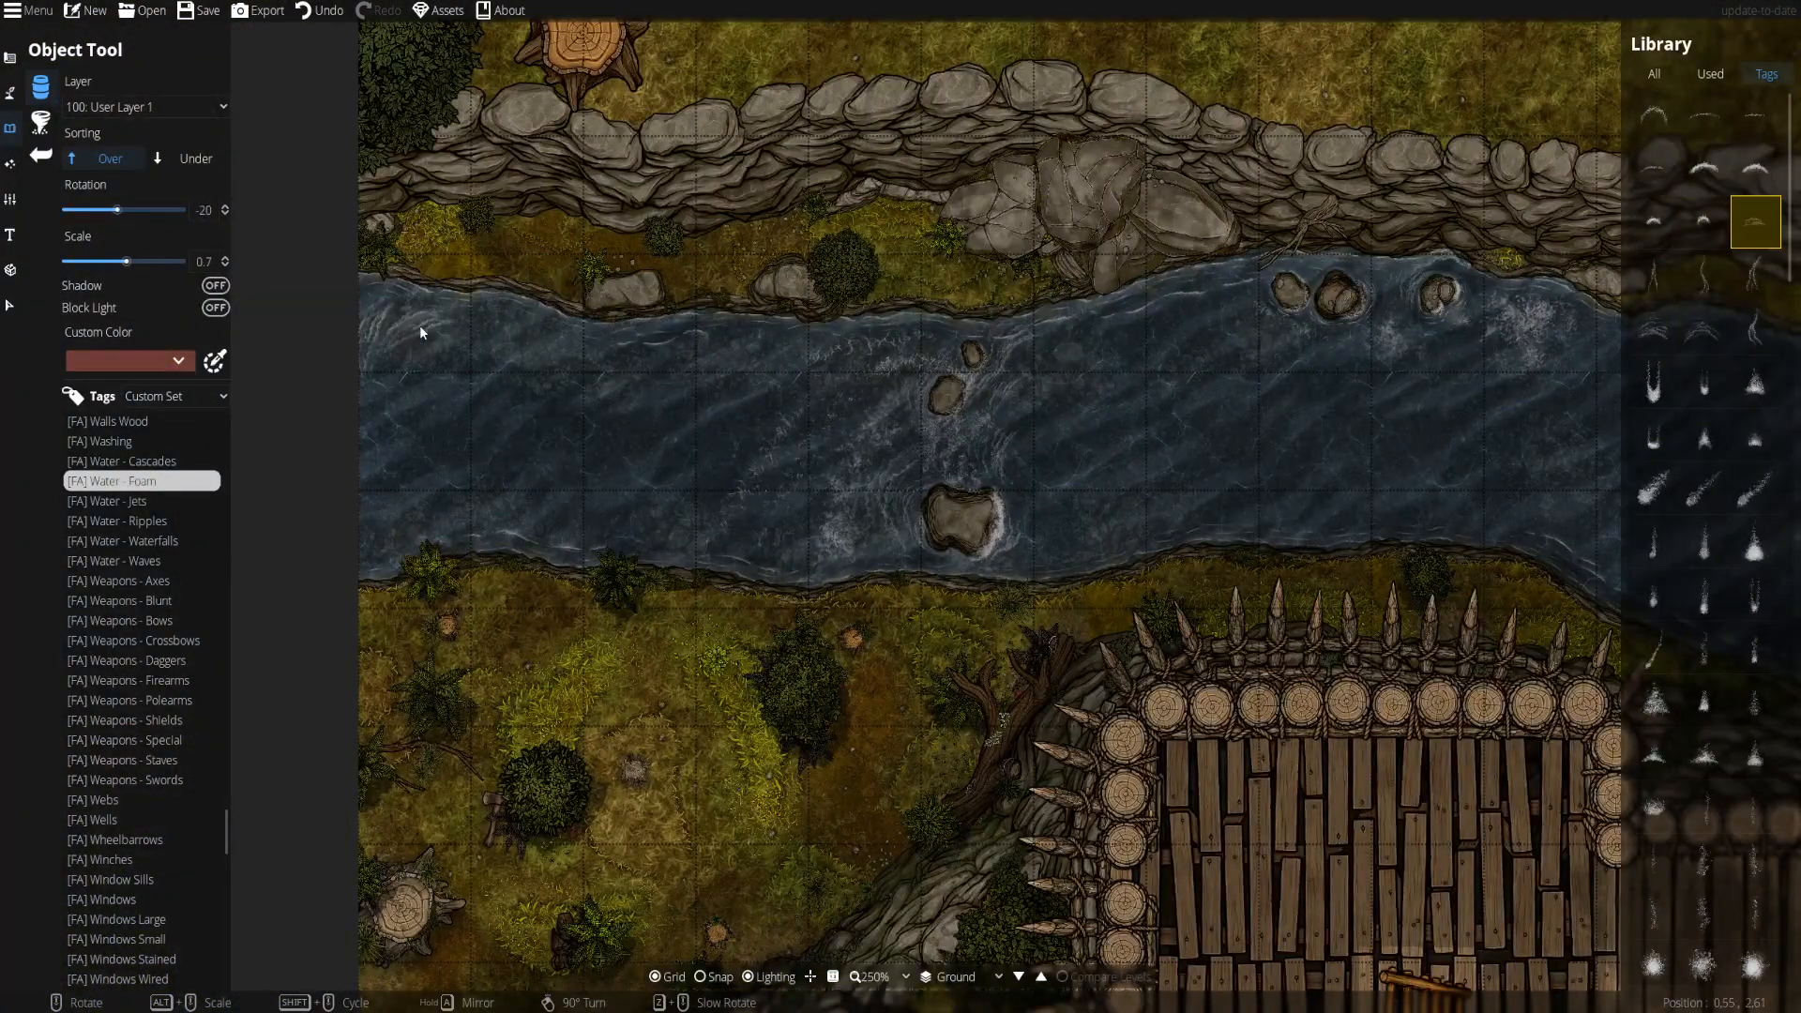
- Examine the river's central stretch between the western boulders and the waterfall for areas lacking water detail
{"action": "left_click", "coordinate": [9, 305]}
{"action": "scroll", "coordinate": [1017, 450], "scroll_direction": "up", "scroll_amount": 1}
{"action": "scroll", "coordinate": [1017, 450], "scroll_direction": "down", "scroll_amount": 2}
{"action": "left_click_drag", "start_coordinate": [1407, 600], "coordinate": [783, 568]}
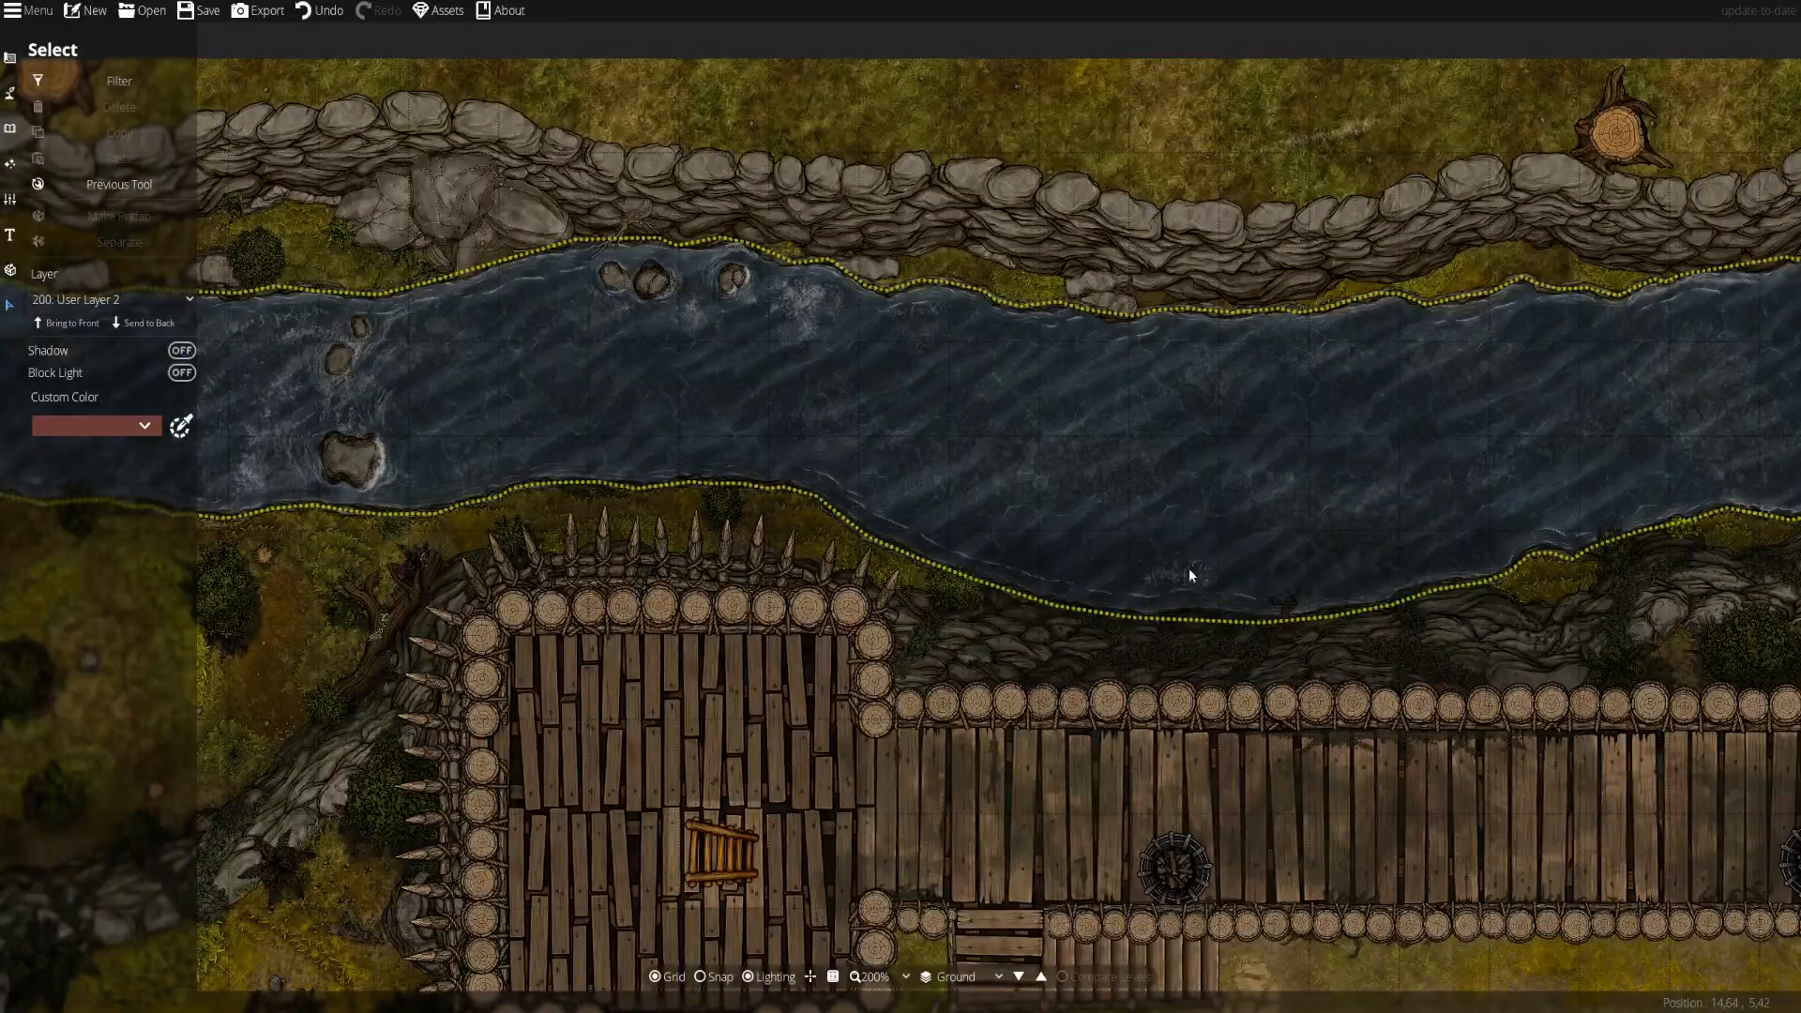
{"action": "scroll", "coordinate": [1203, 577], "scroll_direction": "up", "scroll_amount": 9}
{"action": "key", "text": "Escape"}
{"action": "scroll", "coordinate": [1086, 610], "scroll_direction": "down", "scroll_amount": 5}
{"action": "scroll", "coordinate": [1217, 424], "scroll_direction": "up", "scroll_amount": 4}
{"action": "scroll", "coordinate": [1061, 310], "scroll_direction": "down", "scroll_amount": 5}
{"action": "scroll", "coordinate": [1062, 309], "scroll_direction": "up", "scroll_amount": 1}
- Try out several foam assets on the river's central stretch and undo the last placement
{"action": "left_click", "coordinate": [1061, 309]}
{"action": "scroll", "coordinate": [1222, 533], "scroll_direction": "down", "scroll_amount": 1}
{"action": "scroll", "coordinate": [1705, 563], "scroll_direction": "down", "scroll_amount": 5}
{"action": "left_click", "coordinate": [1704, 579]}
{"action": "left_click", "coordinate": [1655, 320]}
{"action": "left_click", "coordinate": [1655, 586]}
{"action": "scroll", "coordinate": [1704, 657], "scroll_direction": "up", "scroll_amount": 5}
{"action": "left_click", "coordinate": [1704, 806]}
{"action": "scroll", "coordinate": [1221, 517], "scroll_direction": "down", "scroll_amount": 3}
{"action": "key", "text": "ctrl+z"}
- Place rotated curved foam at scale 1 in the river west of the waterfall, and pick a white custom colour
{"action": "scroll", "coordinate": [1316, 574], "scroll_direction": "down", "scroll_amount": 1}
{"action": "scroll", "coordinate": [1415, 442], "scroll_direction": "up", "scroll_amount": 6}
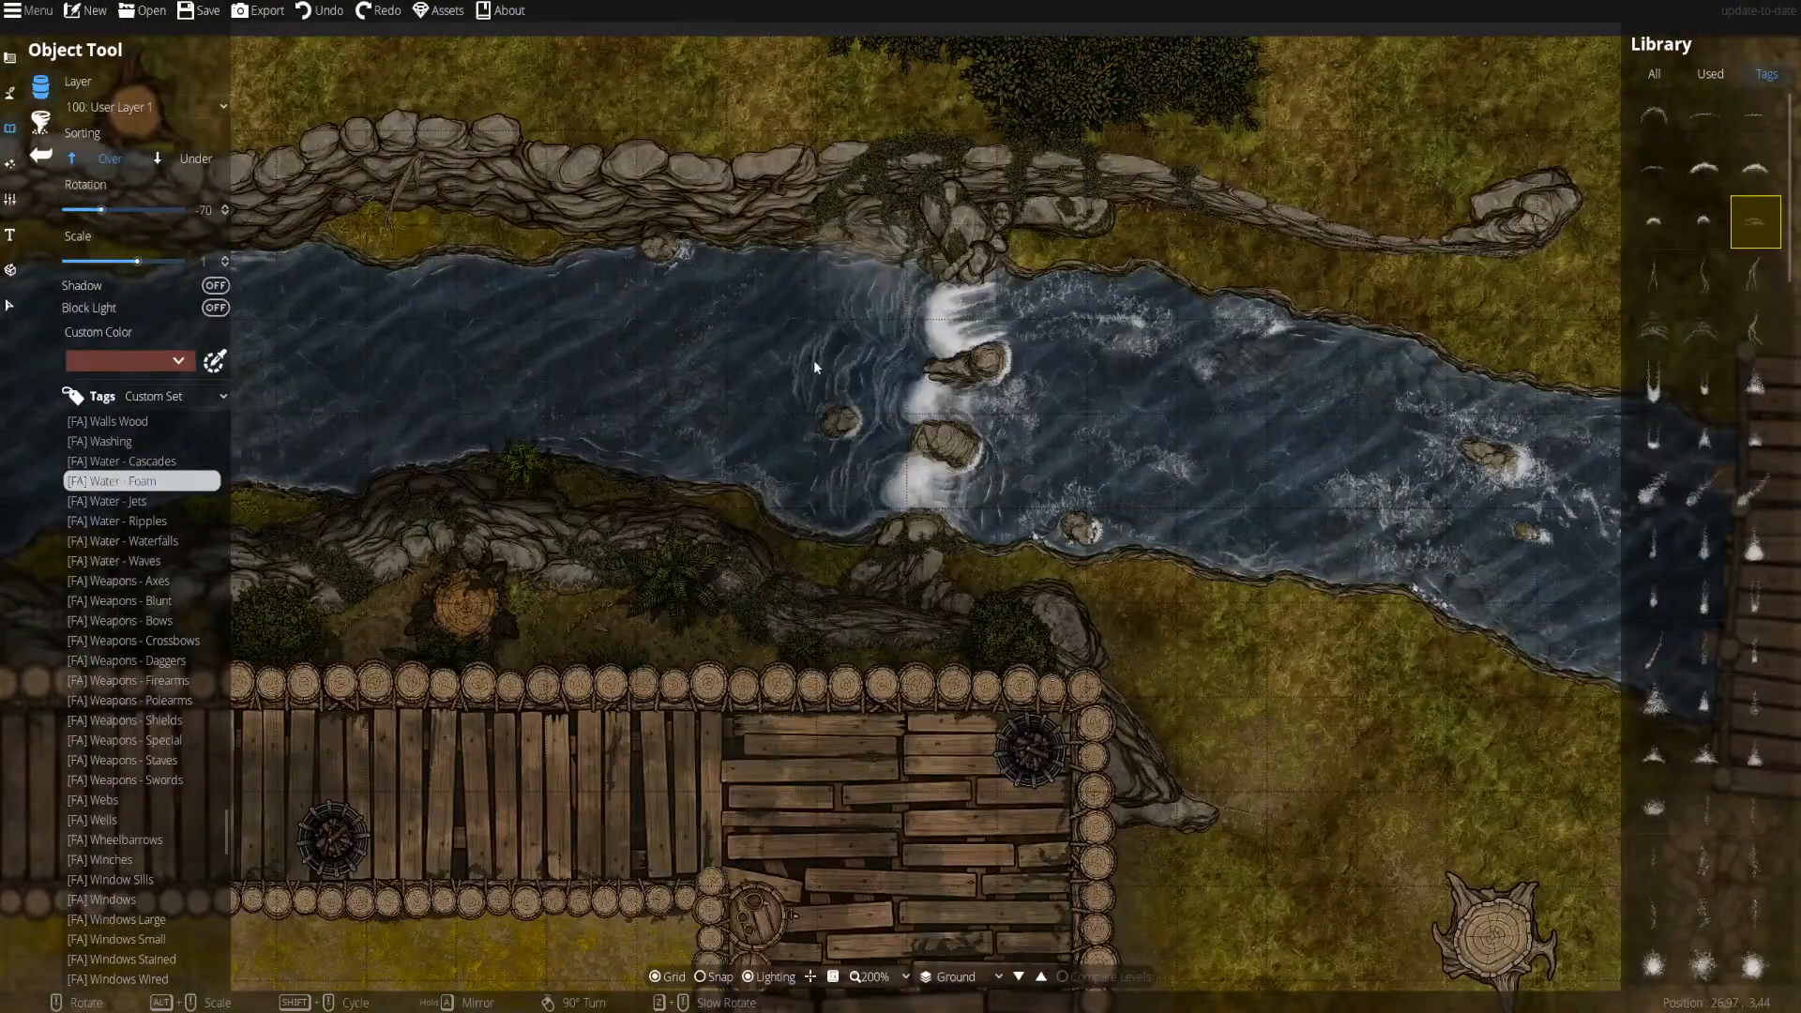
{"action": "scroll", "coordinate": [813, 337], "scroll_direction": "up", "scroll_amount": 1}
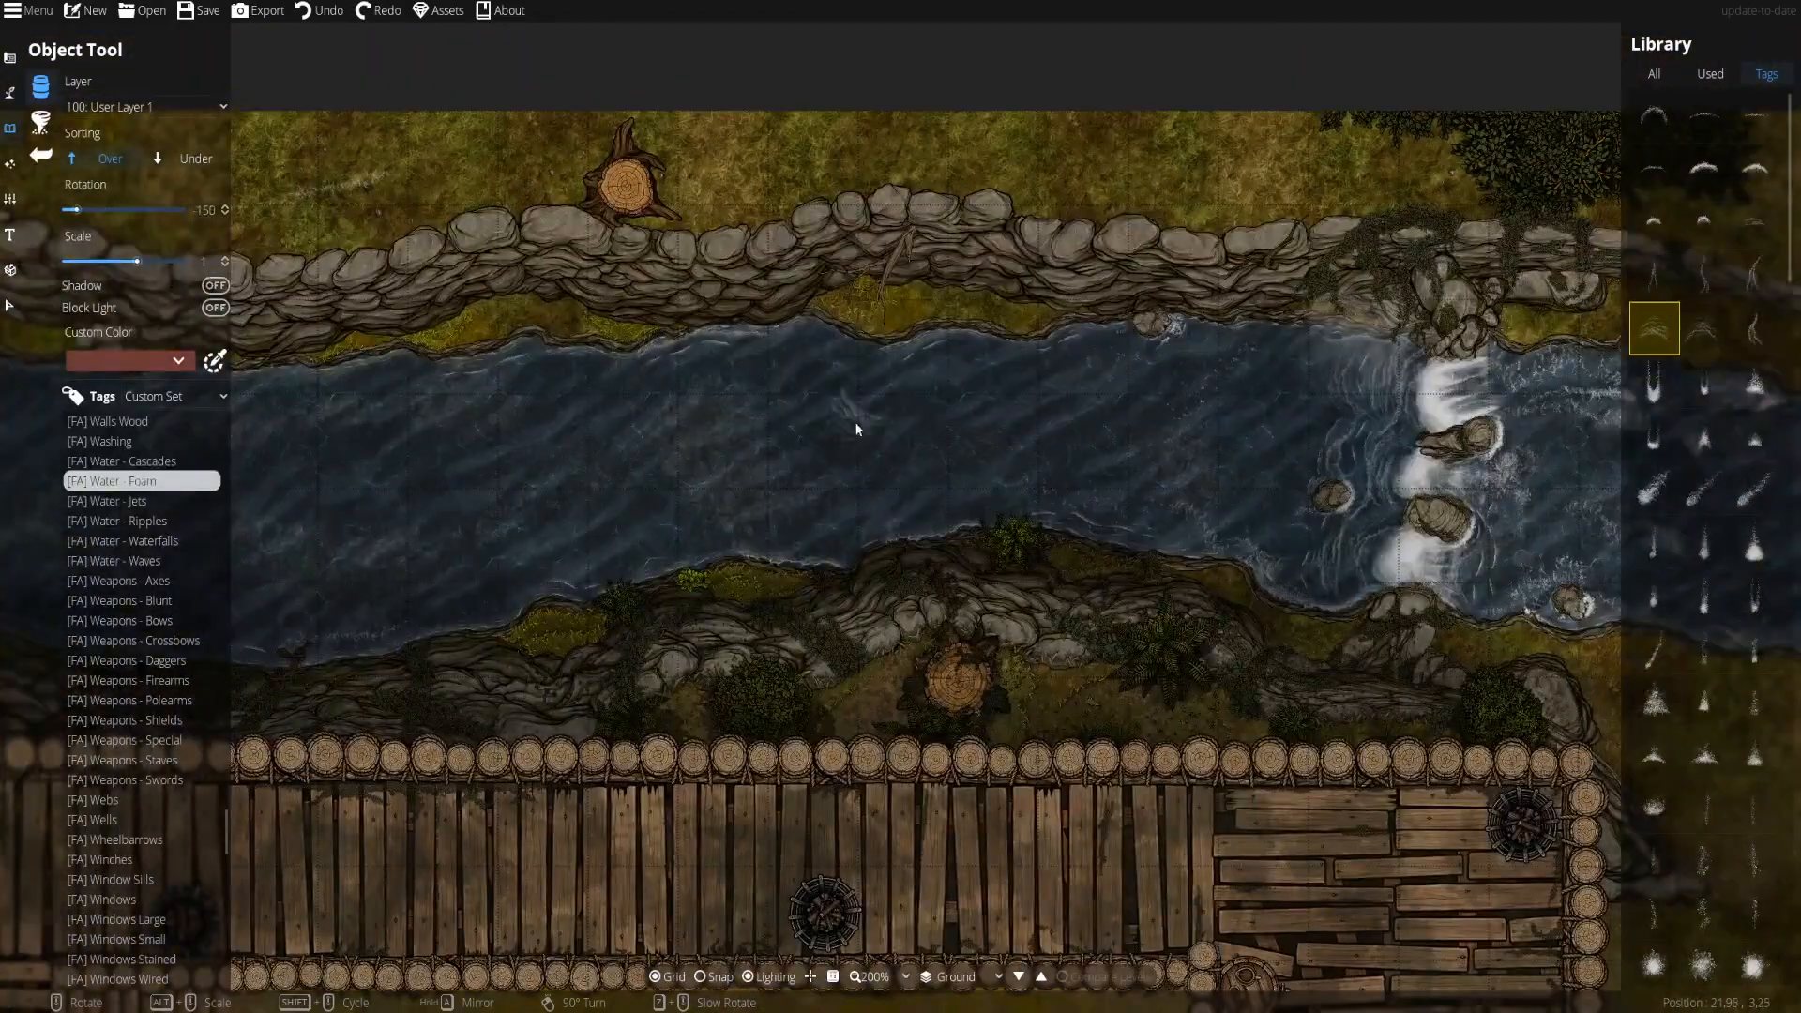
{"action": "left_click", "coordinate": [129, 360]}
{"action": "left_click", "coordinate": [129, 499]}
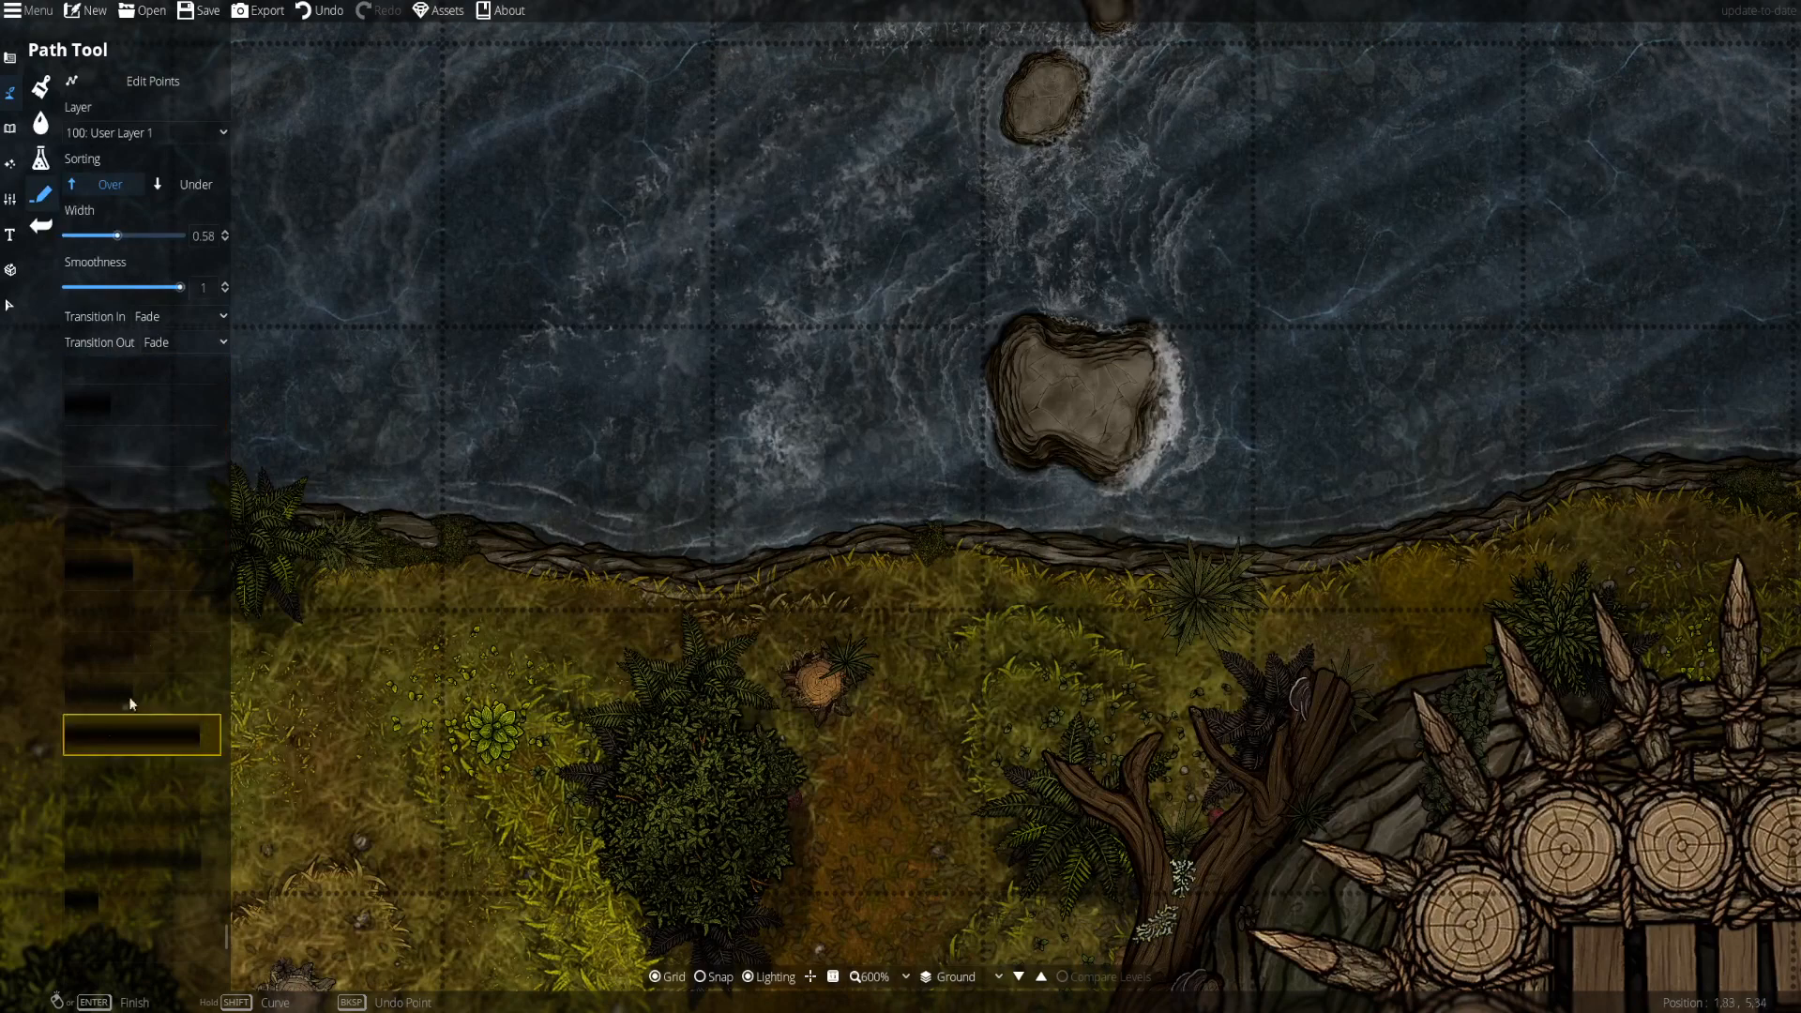
- Draw a 0.15-wide shadow path on User Layer 2 along the north bank at the river's western end
{"action": "left_click", "coordinate": [132, 611]}
{"action": "left_click", "coordinate": [739, 294]}
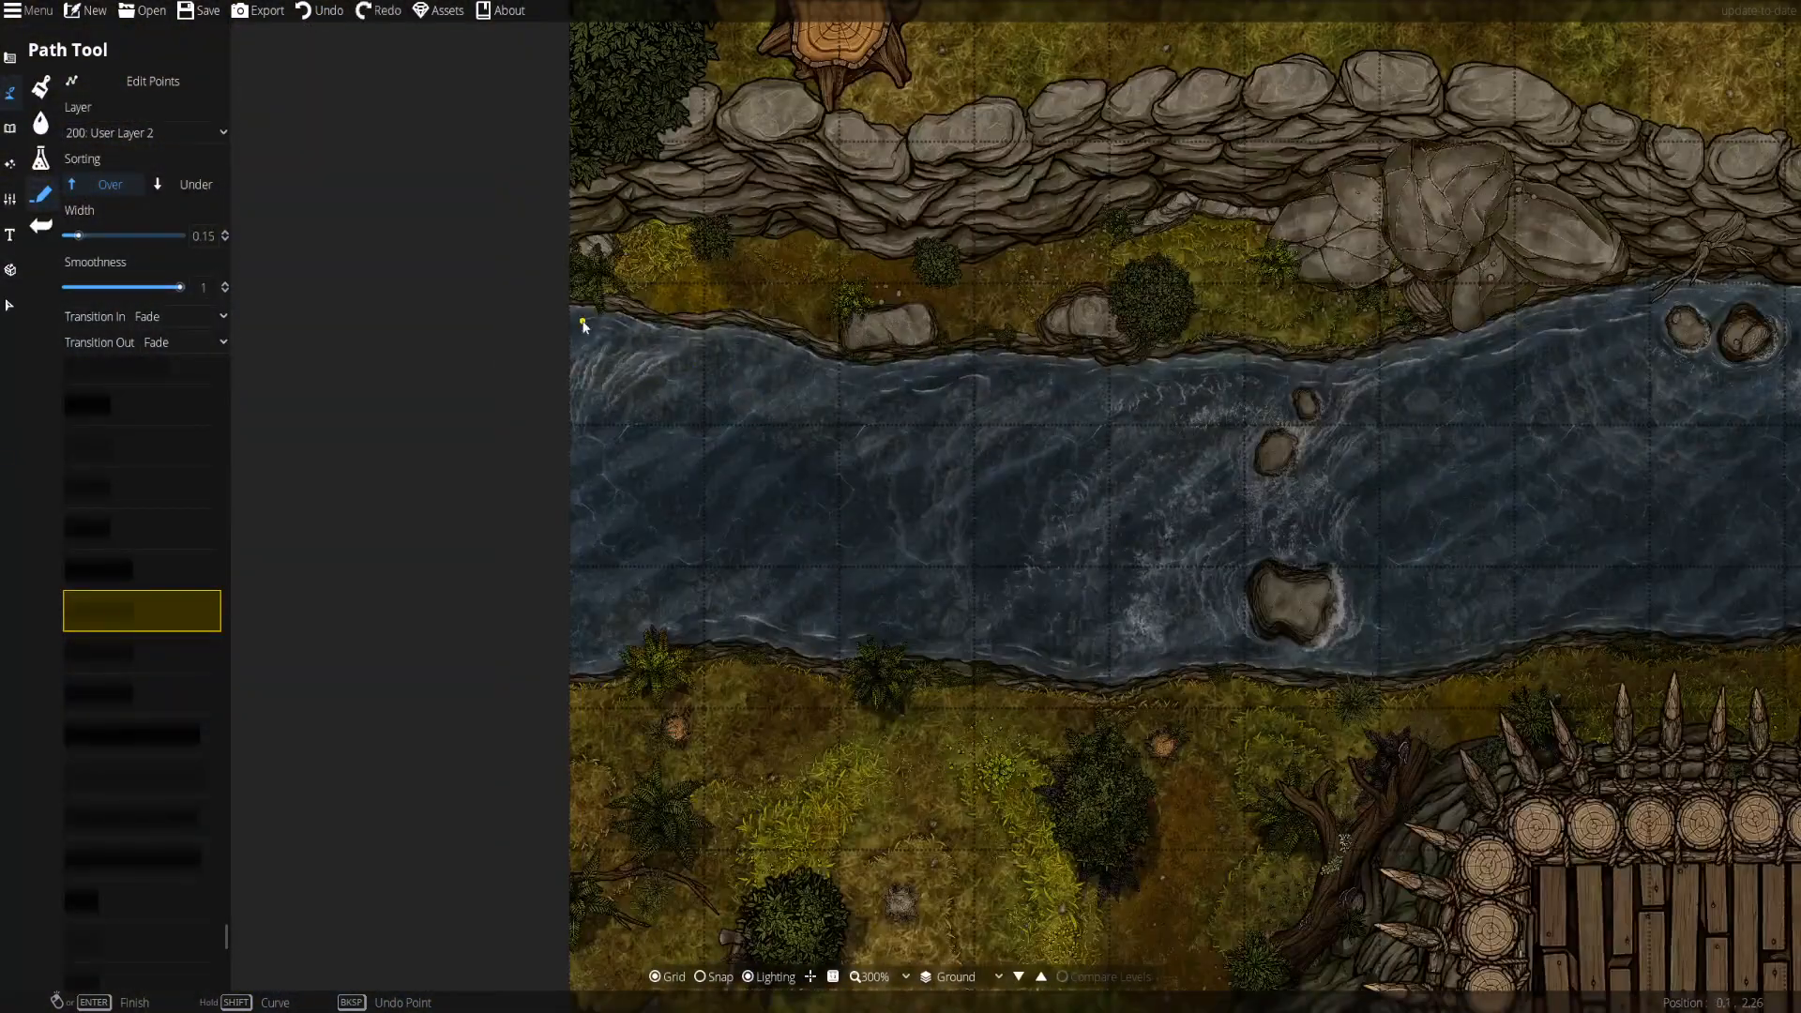
{"action": "scroll", "coordinate": [1154, 406], "scroll_direction": "up", "scroll_amount": 5}
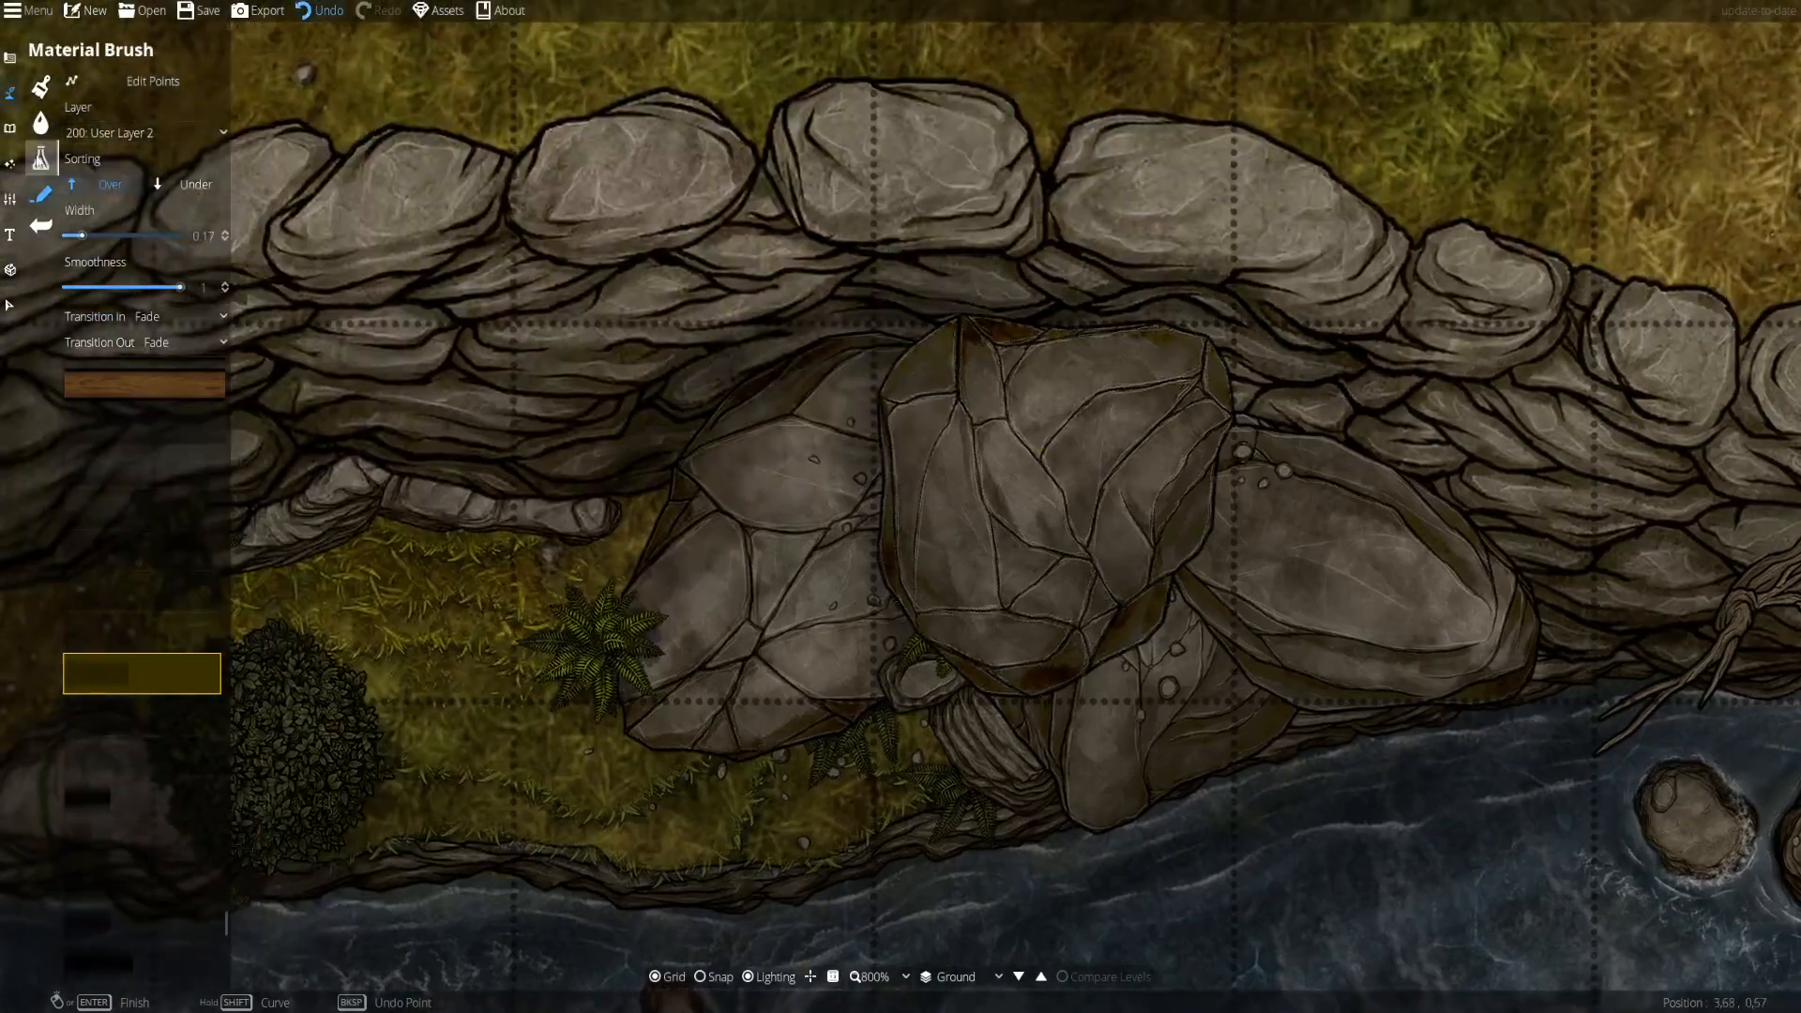
- Shade the gaps between the stacked boulders at the northern cliff with 0.1-wide shadow paths on User Layer 3
{"action": "left_click", "coordinate": [1066, 319]}
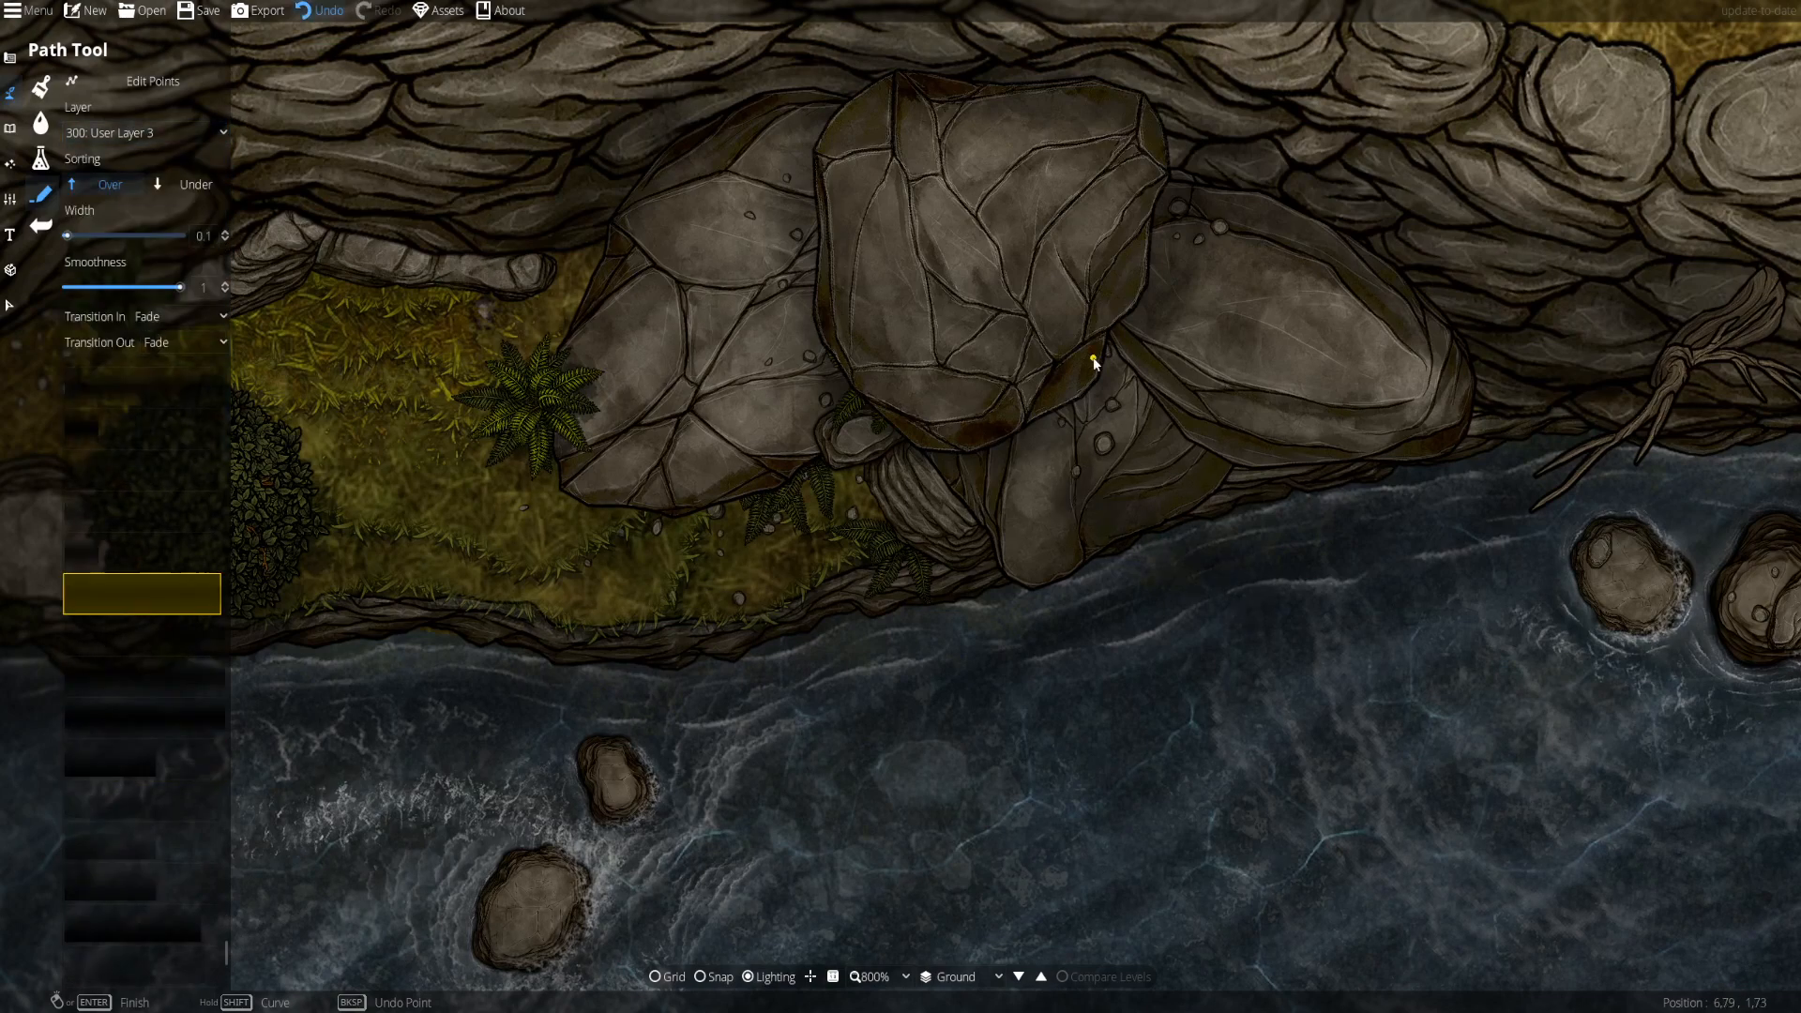
{"action": "left_click", "coordinate": [172, 510]}
{"action": "scroll", "coordinate": [172, 506], "scroll_direction": "up", "scroll_amount": 3}
{"action": "left_click", "coordinate": [173, 462]}
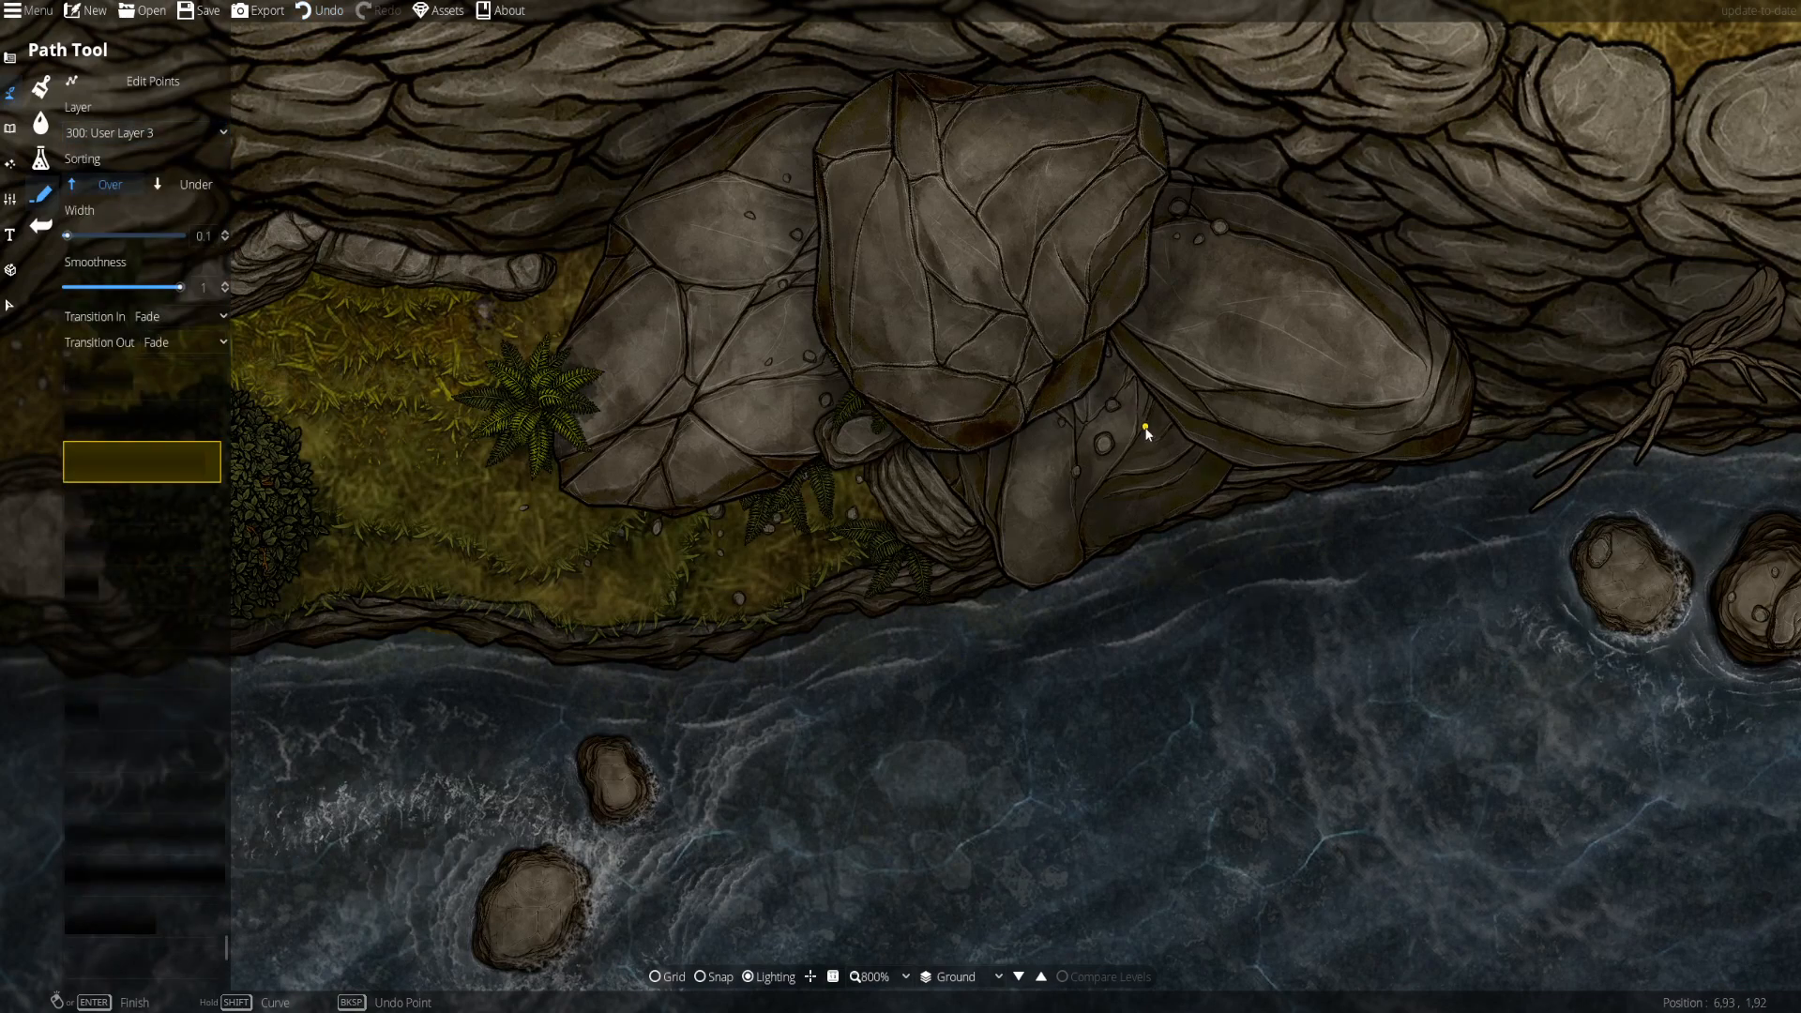
{"action": "left_click_drag", "start_coordinate": [1048, 423], "coordinate": [1109, 534]}
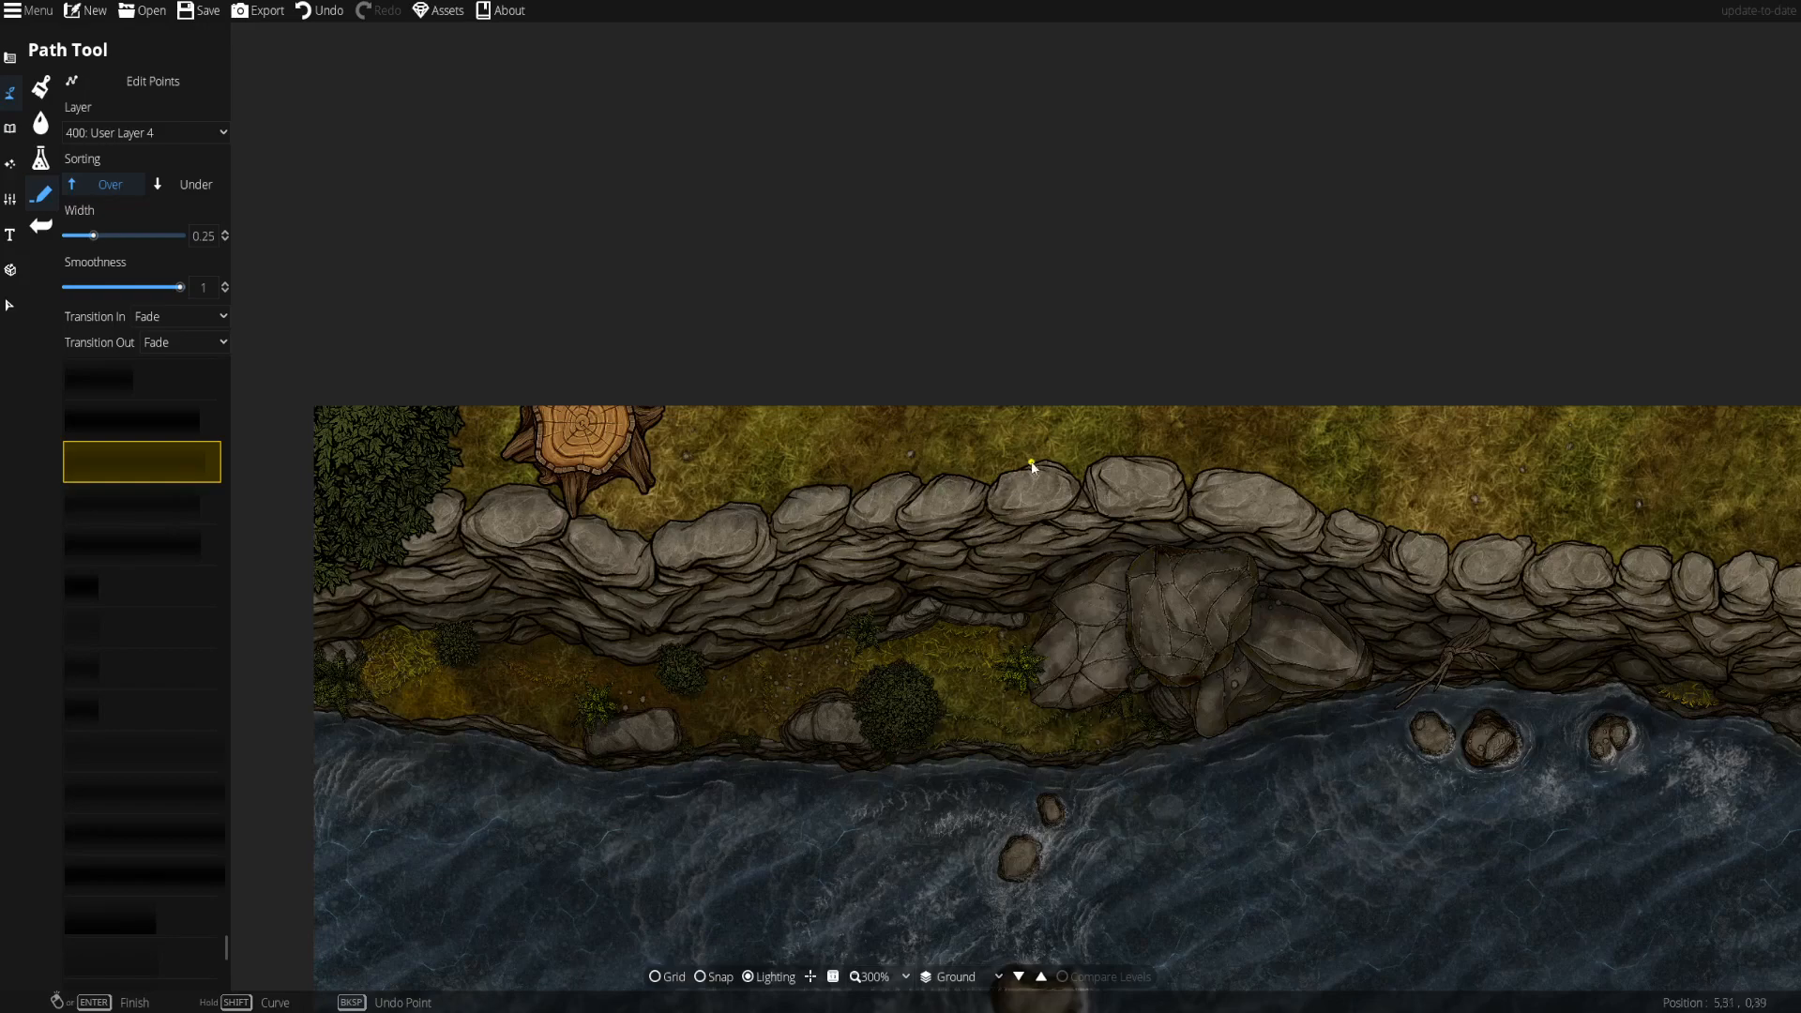
{"action": "scroll", "coordinate": [1068, 472], "scroll_direction": "up", "scroll_amount": 5}
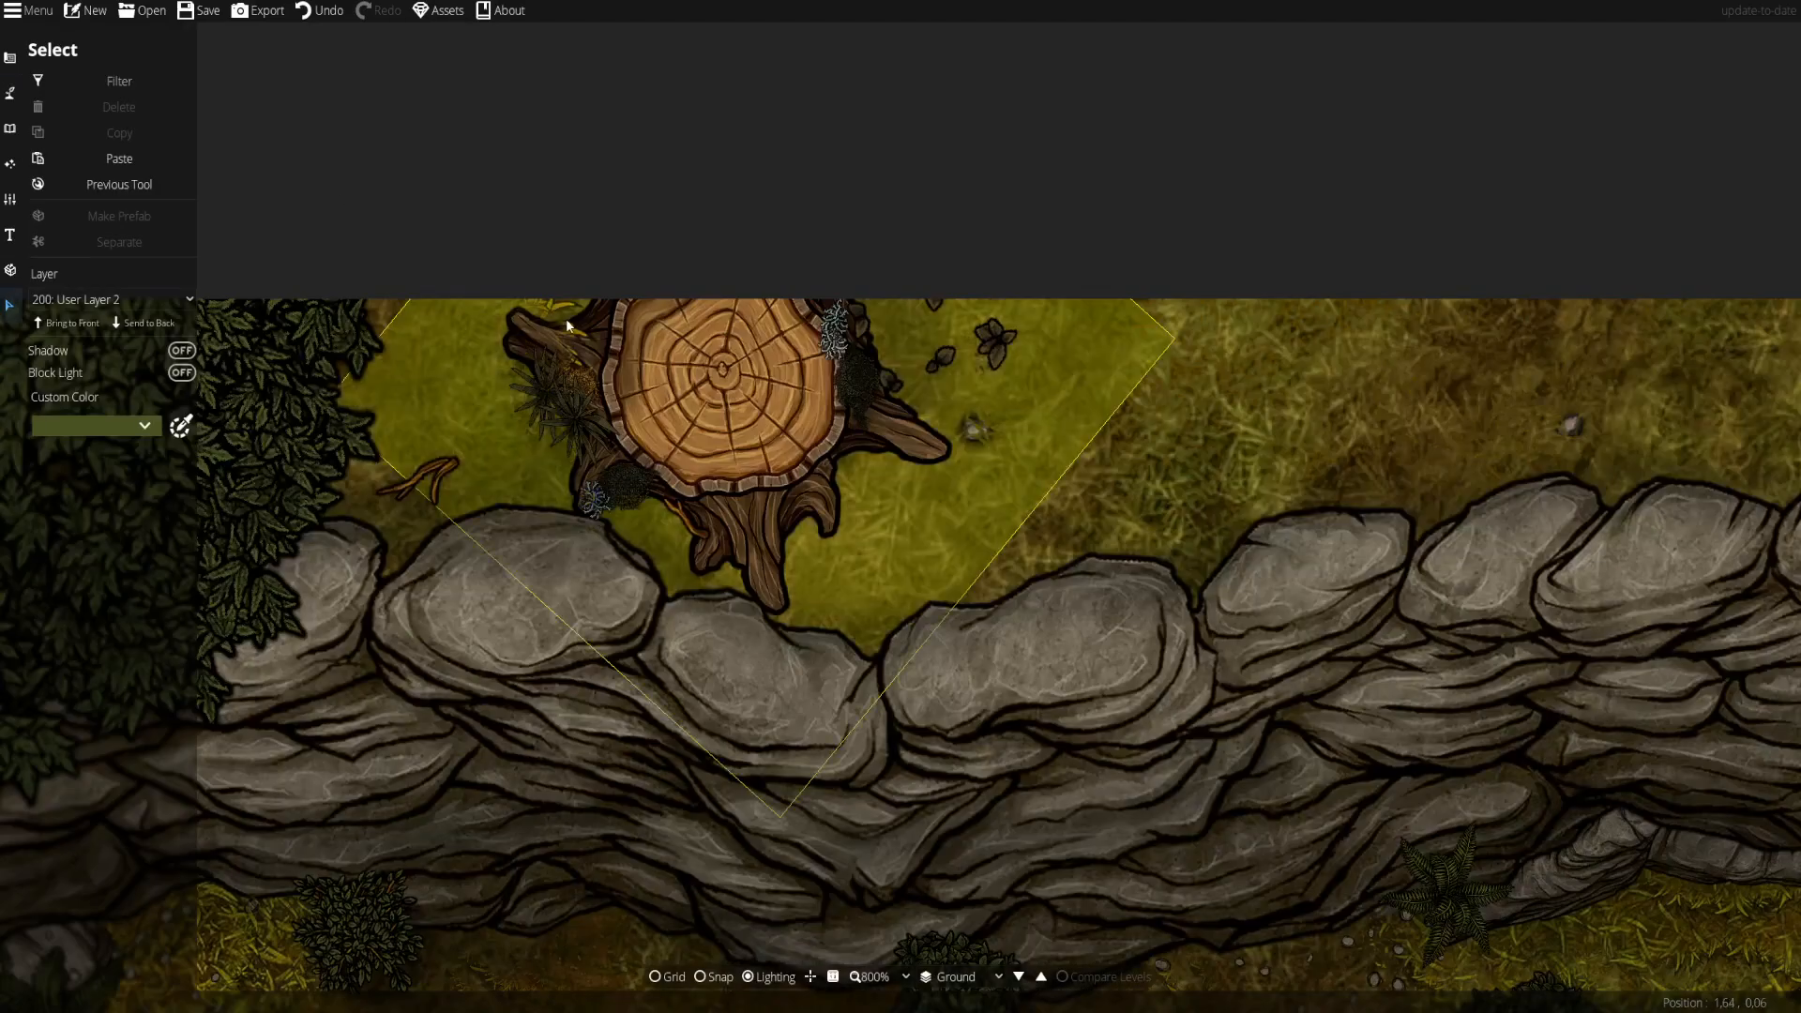
- Draw 0.32-wide grass paths on User Layer 2 along the north bank beside the two western shore rocks
{"action": "scroll", "coordinate": [182, 497], "scroll_direction": "up", "scroll_amount": 20}
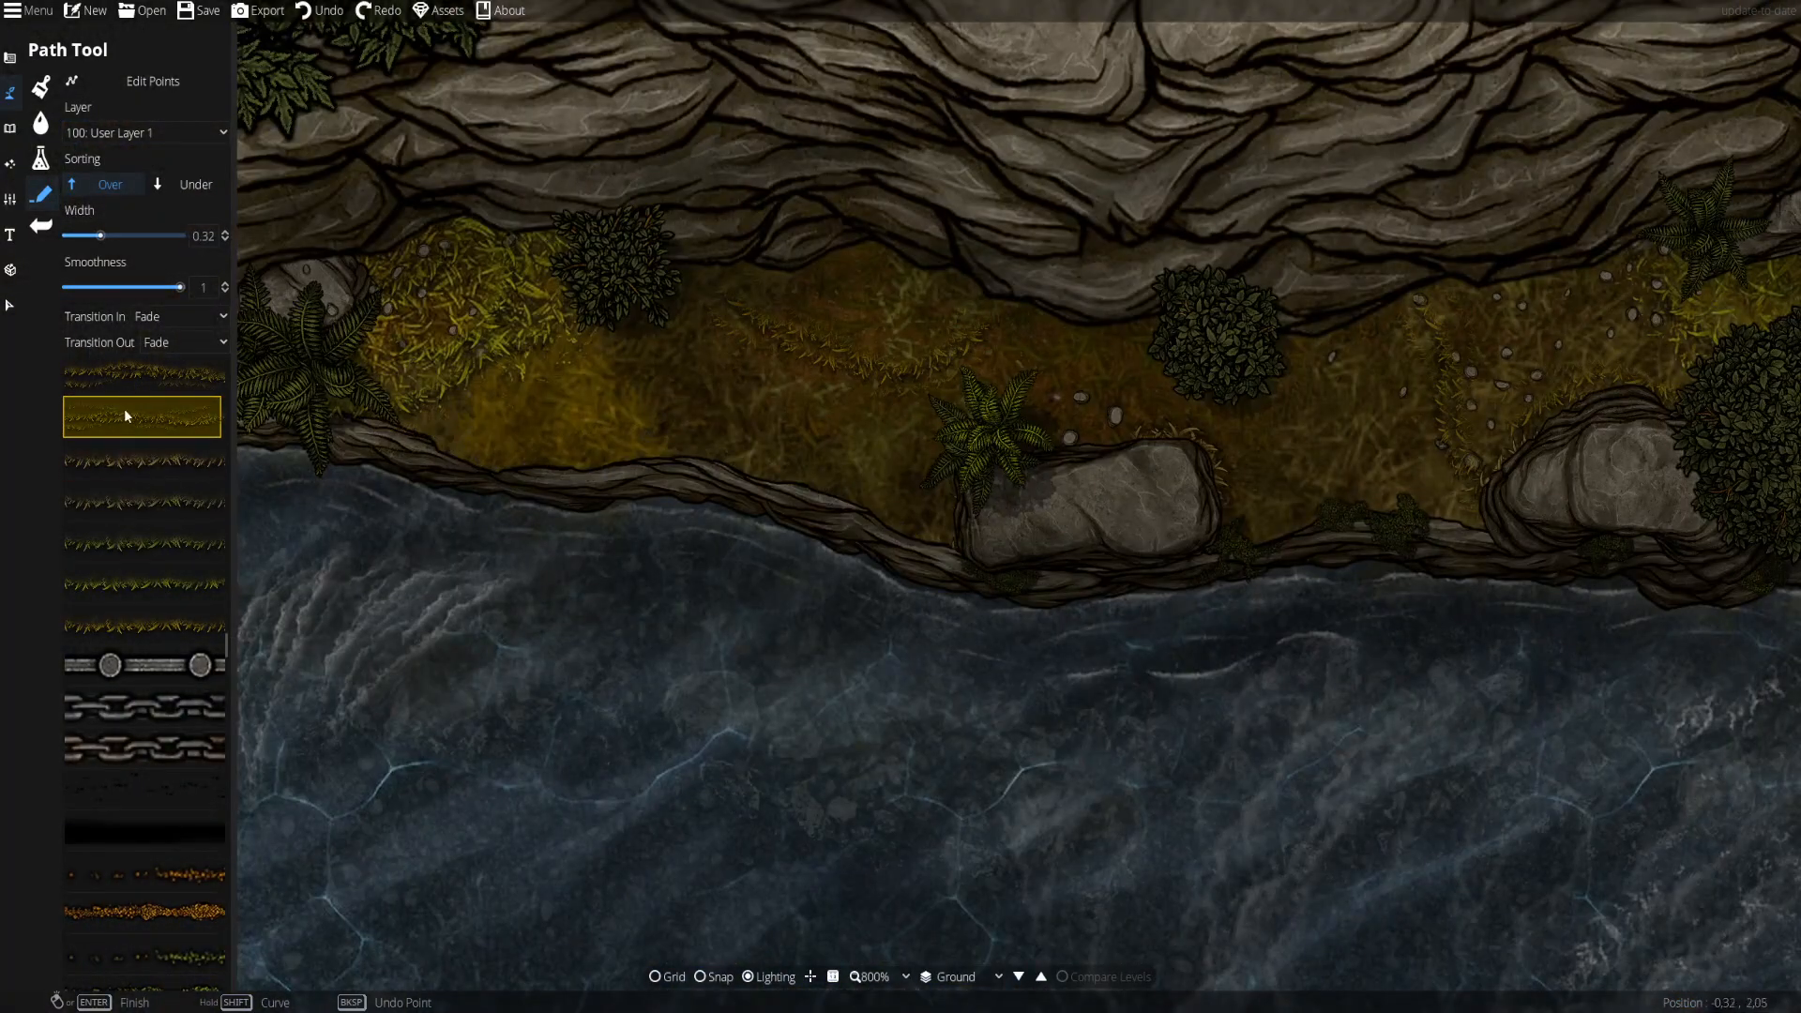
{"action": "left_click", "coordinate": [645, 453]}
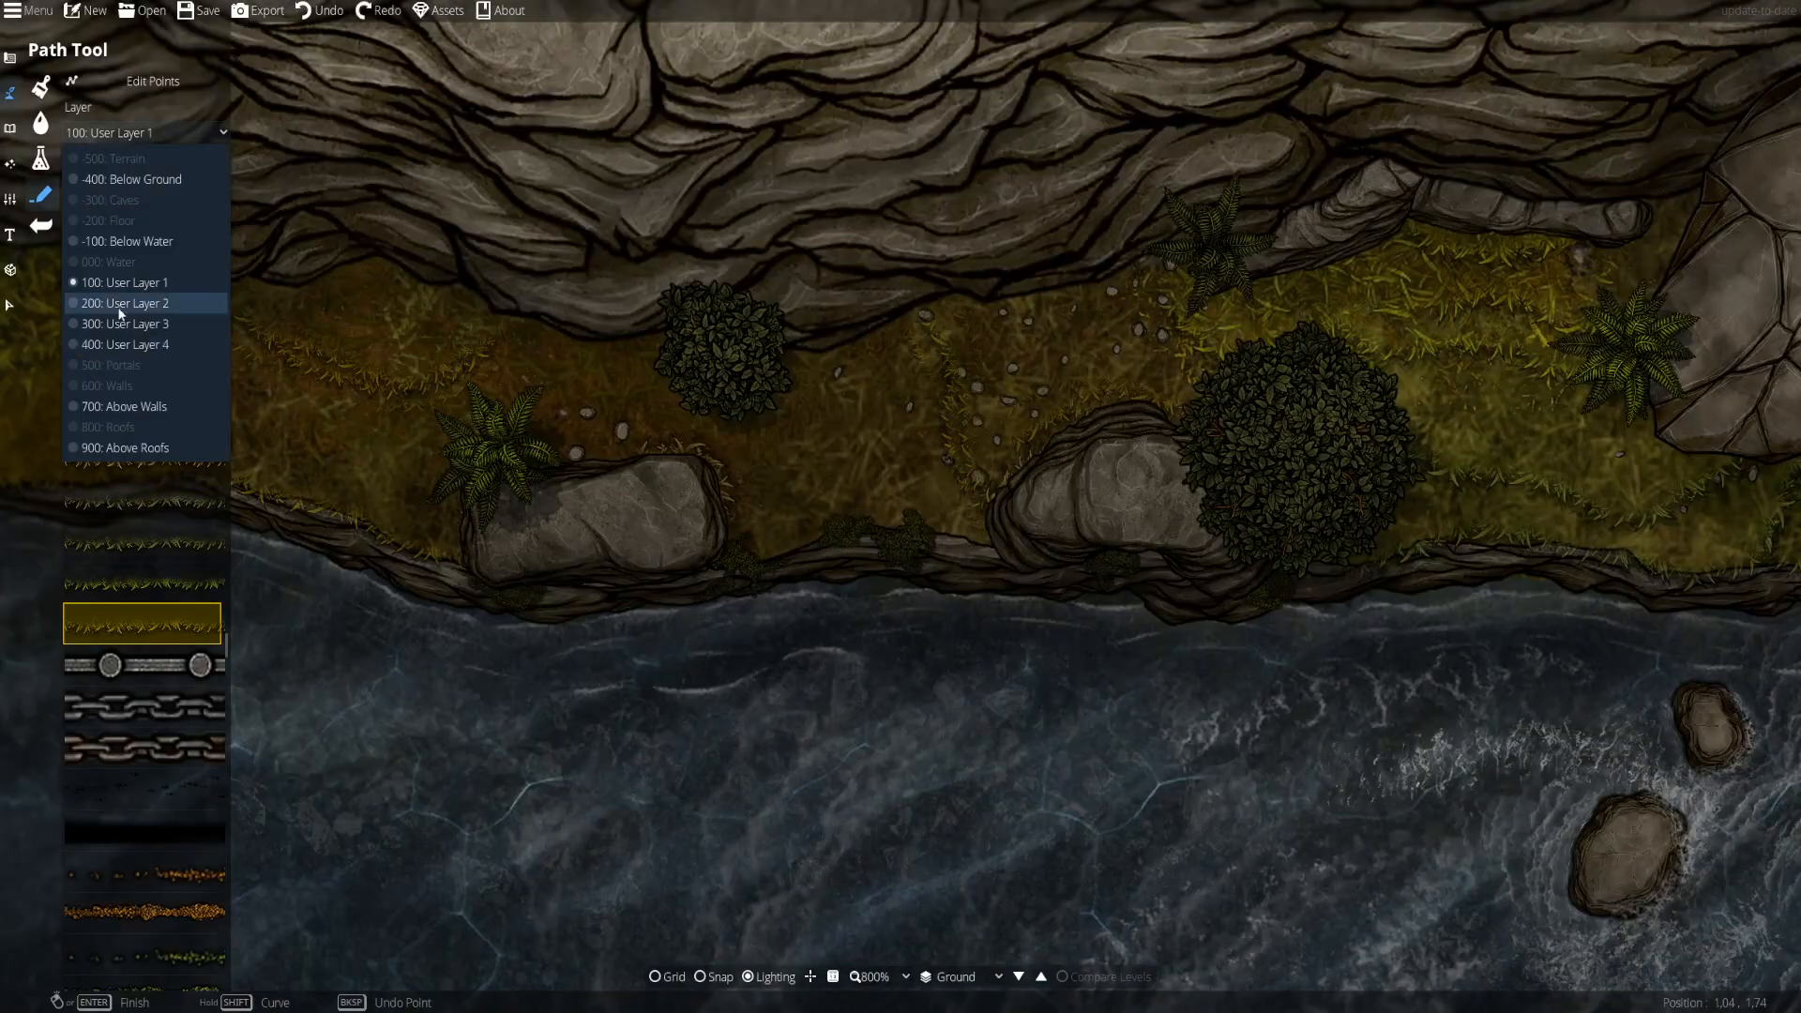
{"action": "left_click", "coordinate": [121, 281]}
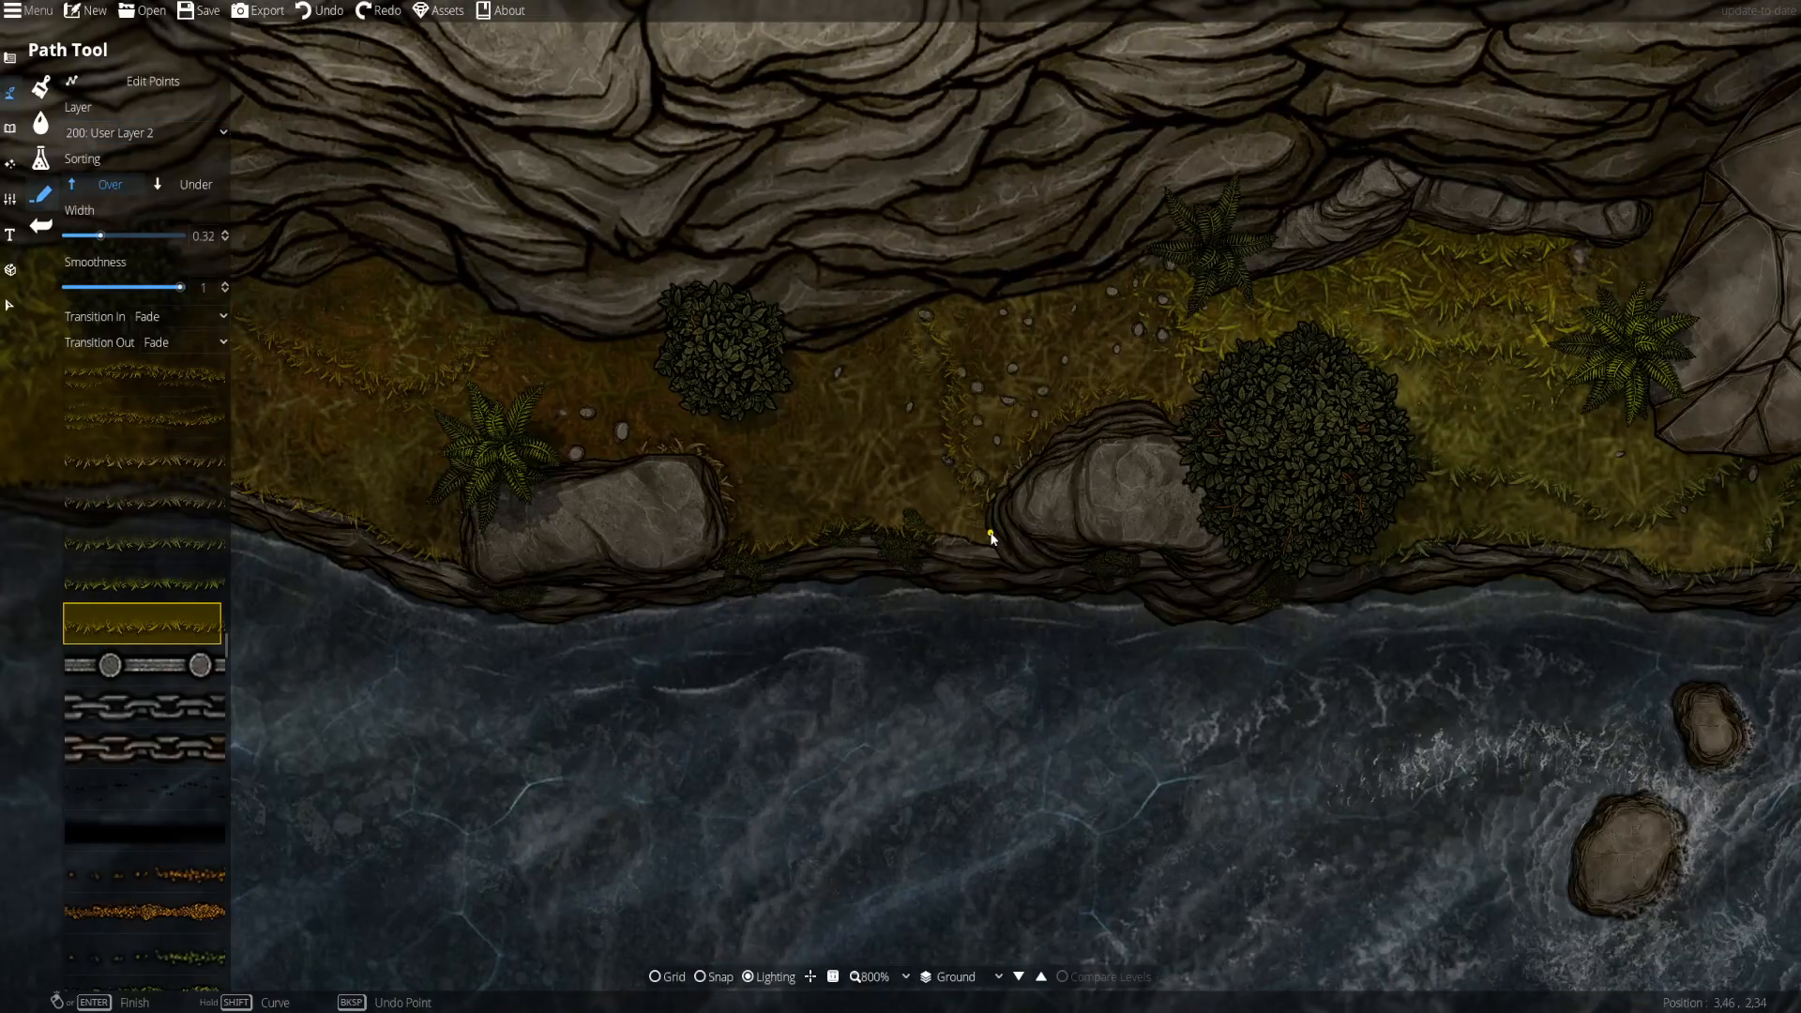
{"action": "right_click", "coordinate": [807, 542]}
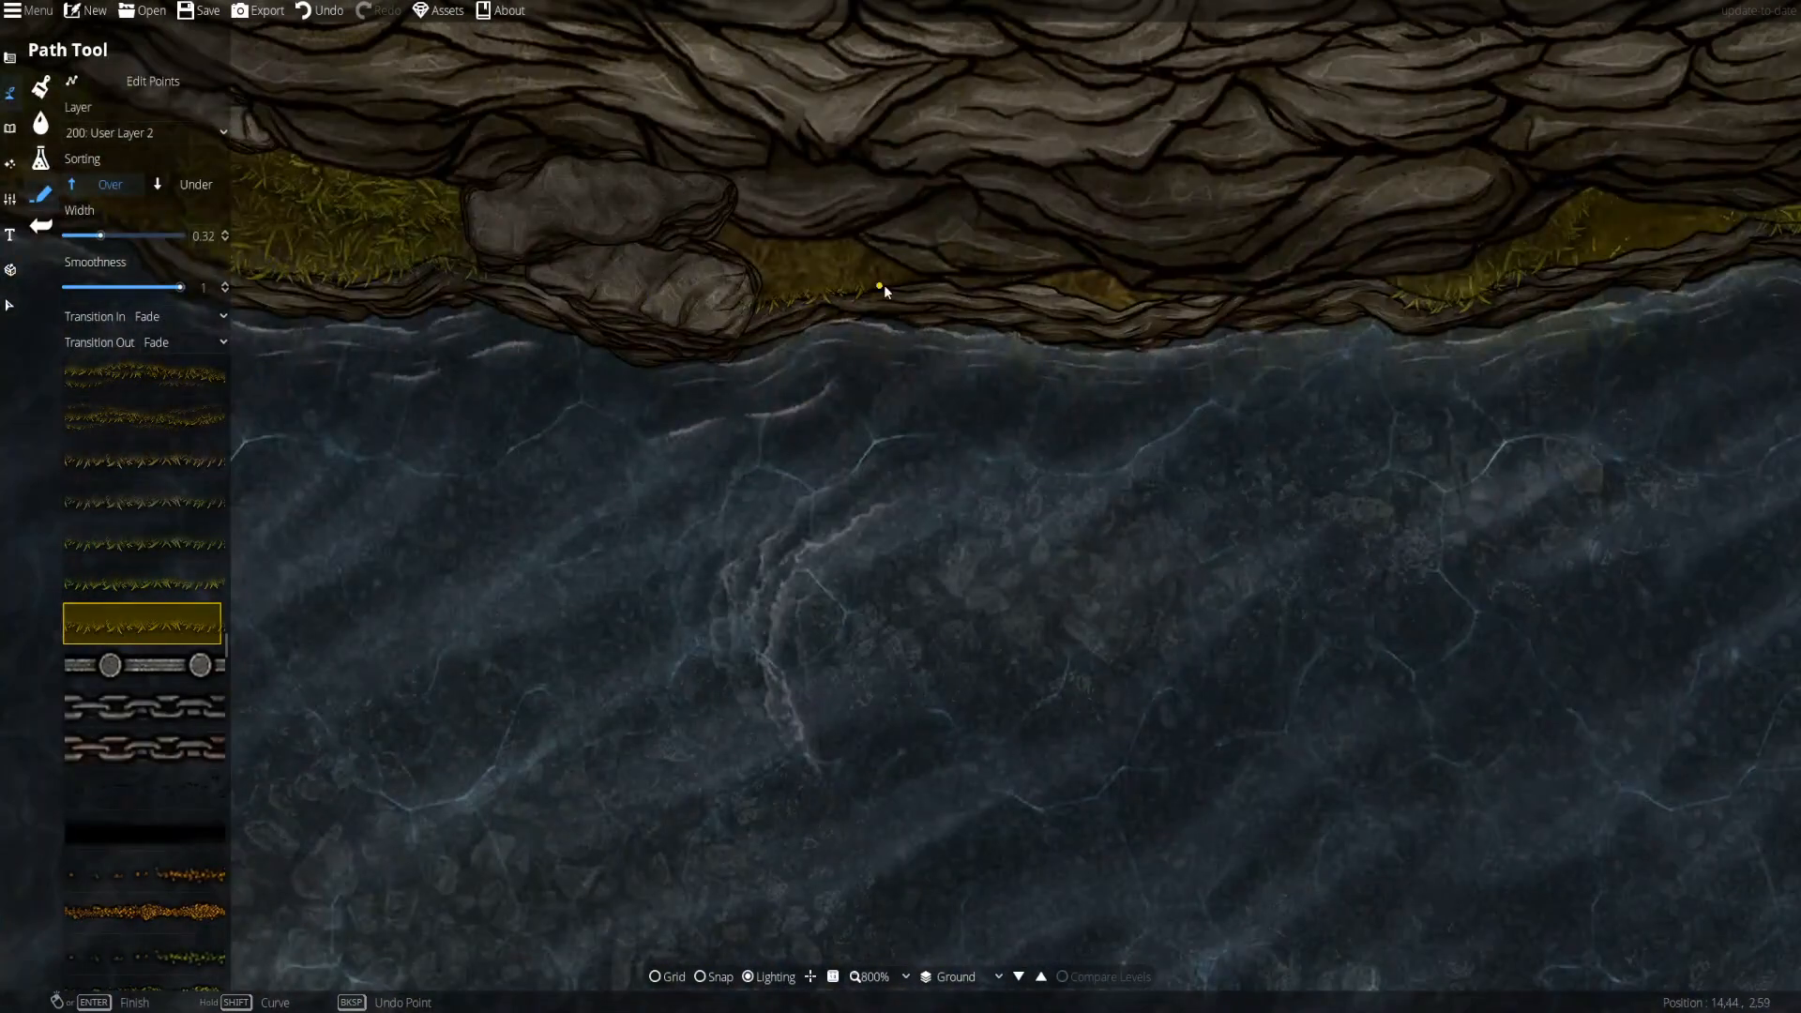
- Line the north bank east of the waterfall with a 0.53-wide grass path on User Layer 1
{"action": "left_click_drag", "start_coordinate": [1427, 394], "coordinate": [1347, 430]}
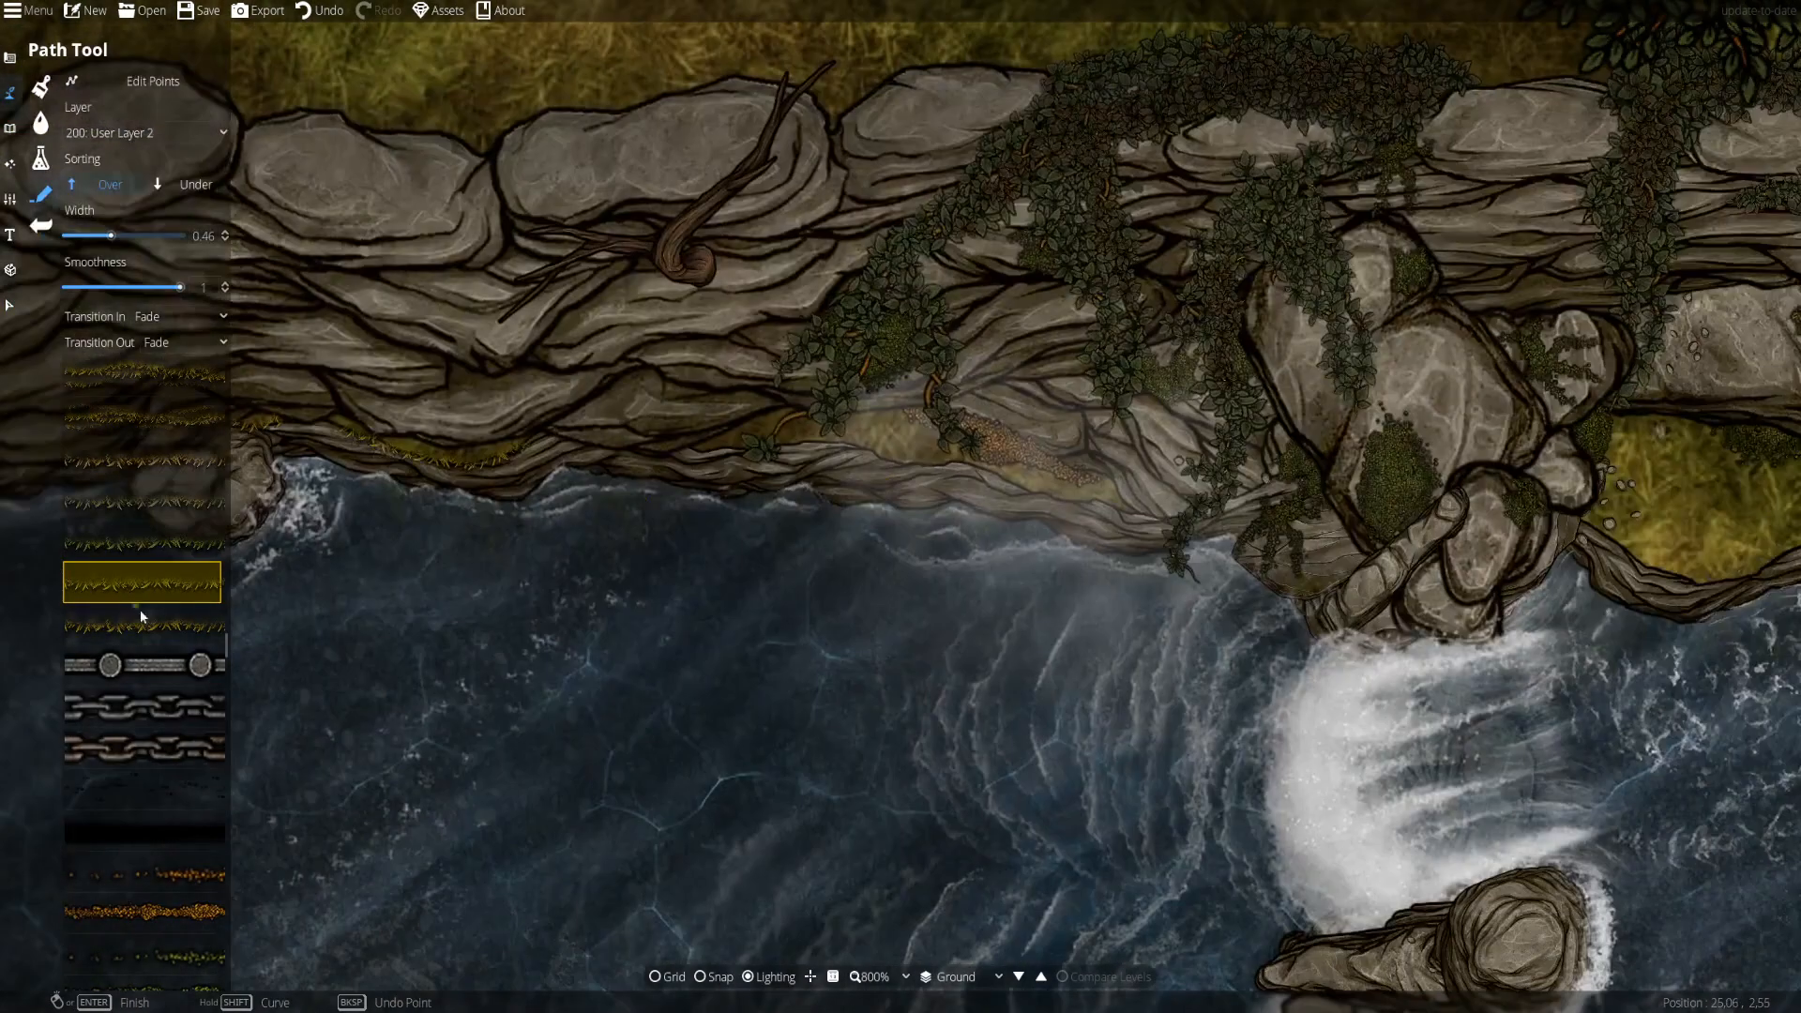
{"action": "left_click", "coordinate": [141, 622]}
{"action": "left_click", "coordinate": [143, 132]}
{"action": "left_click", "coordinate": [133, 289]}
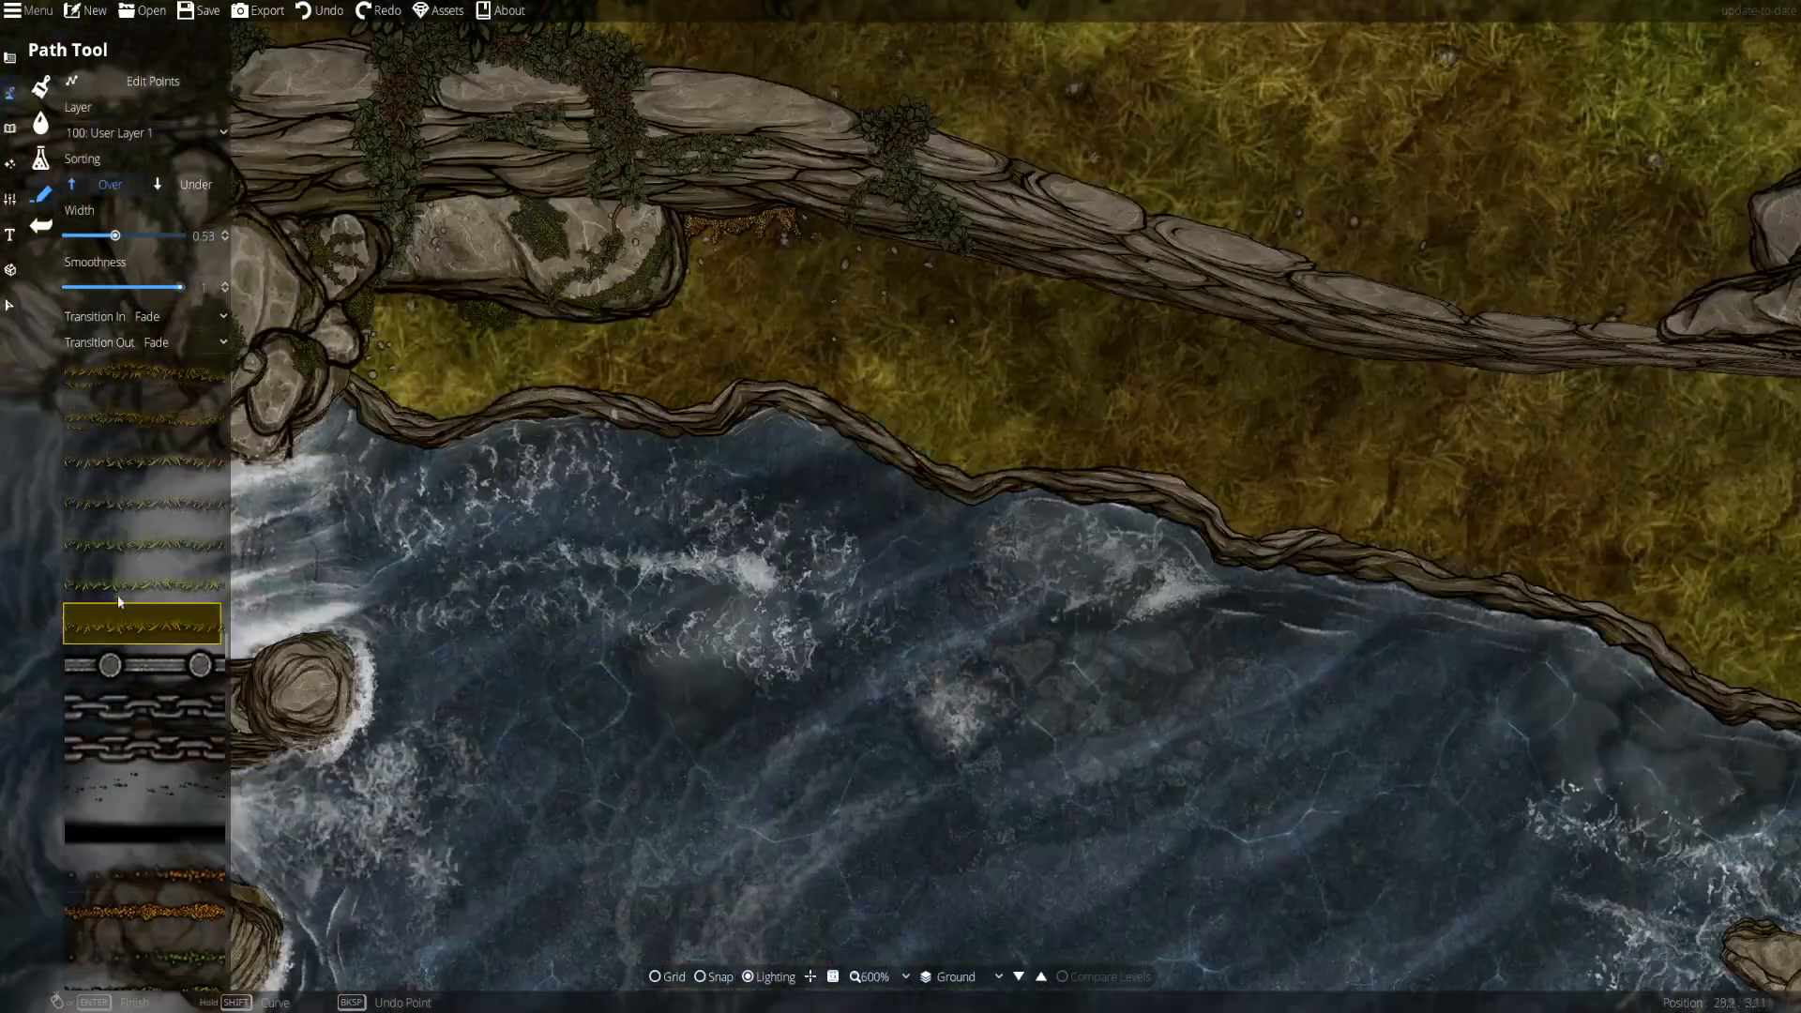
{"action": "left_click_drag", "start_coordinate": [356, 389], "coordinate": [841, 401]}
{"action": "right_click", "coordinate": [1586, 591]}
- Add more 0.53-wide grass paths in alternating styles along the northeast bank and the road edges near the bridge
{"action": "left_click", "coordinate": [142, 585]}
{"action": "left_click", "coordinate": [835, 399]}
{"action": "left_click", "coordinate": [142, 623]}
{"action": "left_click", "coordinate": [891, 319]}
{"action": "mouse_move", "coordinate": [1279, 442]}
{"action": "left_mouse_down"}
{"action": "mouse_move", "coordinate": [877, 441]}
{"action": "mouse_move", "coordinate": [339, 238]}
{"action": "left_mouse_up"}
{"action": "left_click", "coordinate": [572, 368]}
{"action": "left_click_drag", "start_coordinate": [741, 481], "coordinate": [1038, 595]}
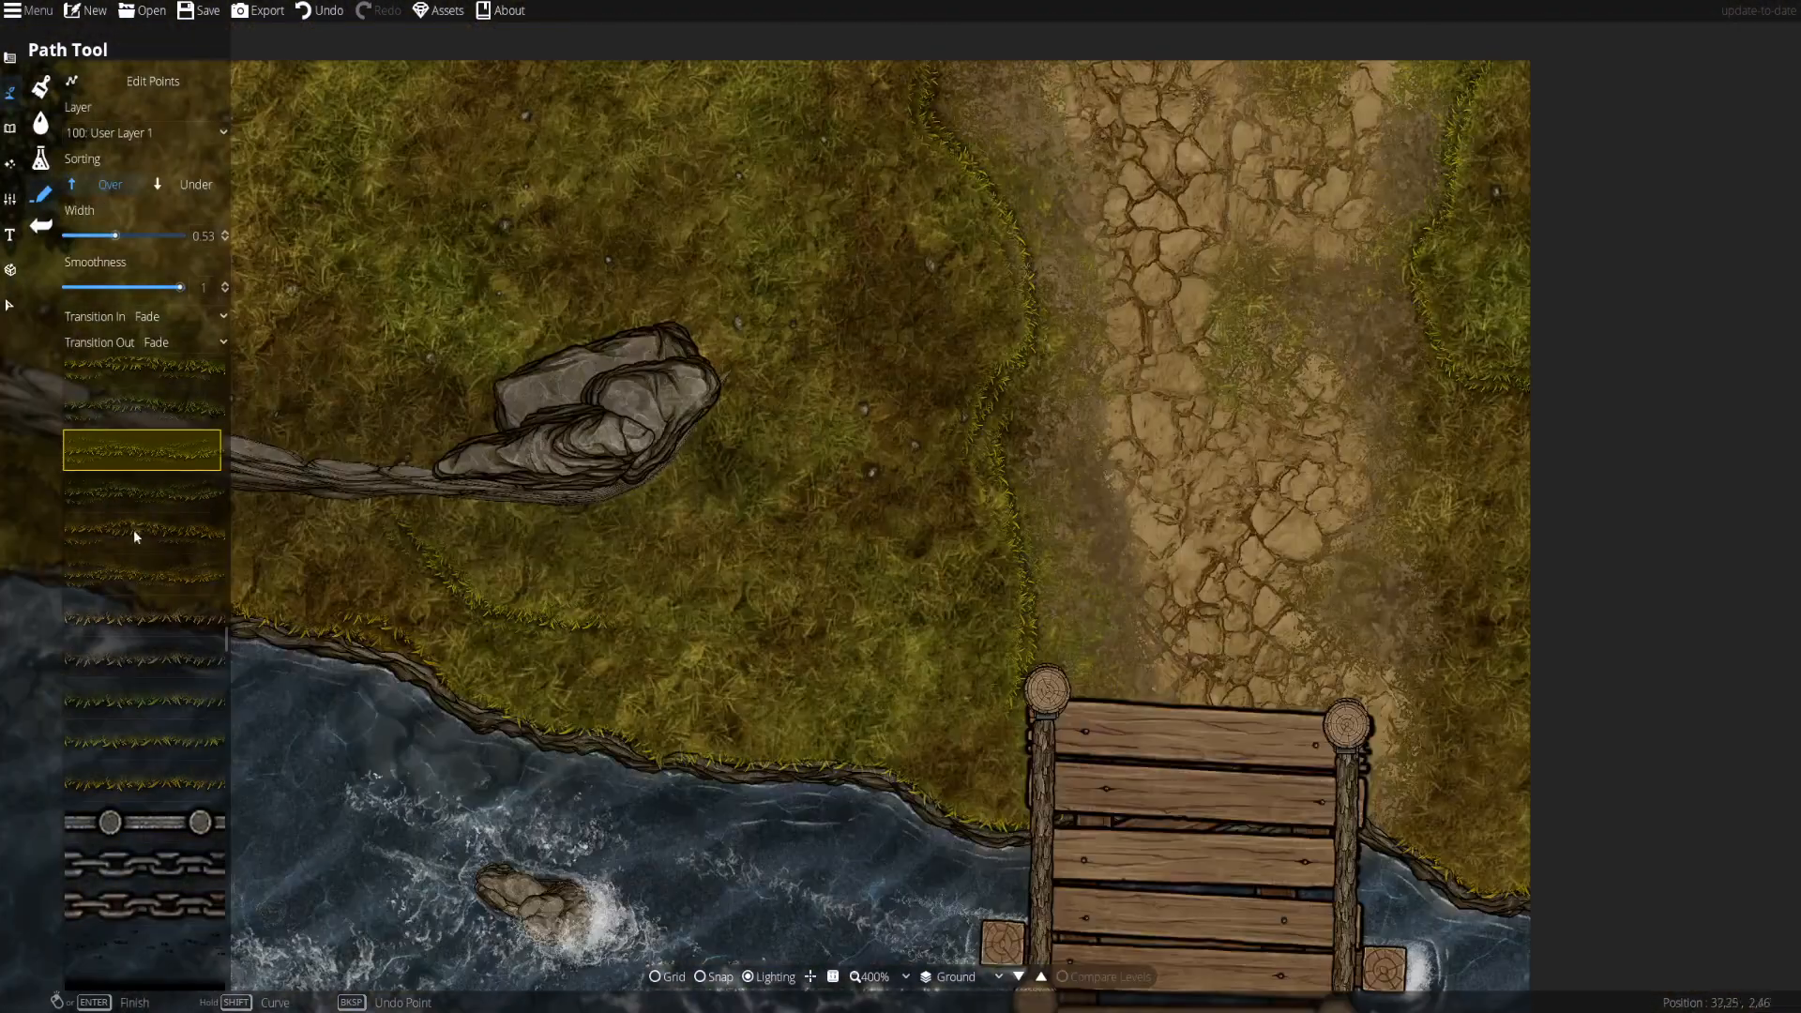
- Draw another grass style on the meadow east of the road, and undo the last grass path
{"action": "left_click", "coordinate": [136, 532]}
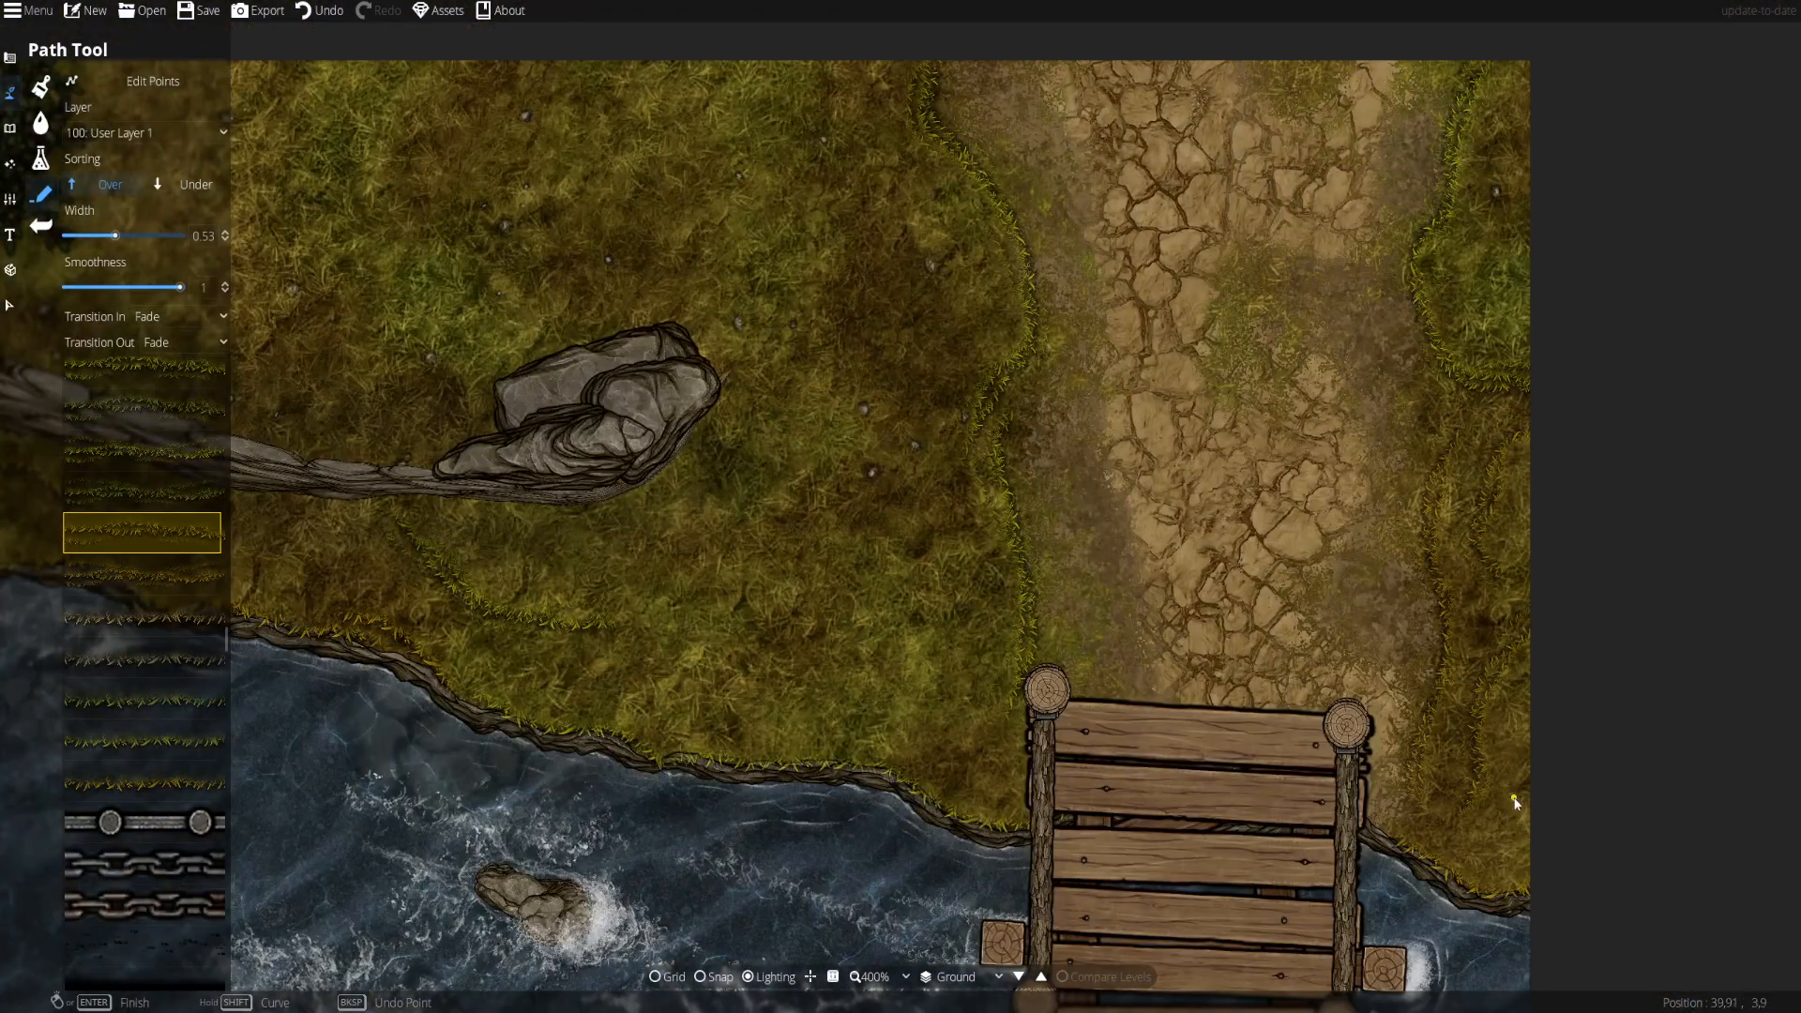
{"action": "left_click", "coordinate": [150, 491]}
{"action": "left_click", "coordinate": [159, 450]}
{"action": "key", "text": "ctrl+z"}
- Draw 0.82-wide grass paths across the meadow around the boulder at the cliff's eastern end
{"action": "left_click_drag", "start_coordinate": [370, 236], "coordinate": [873, 344]}
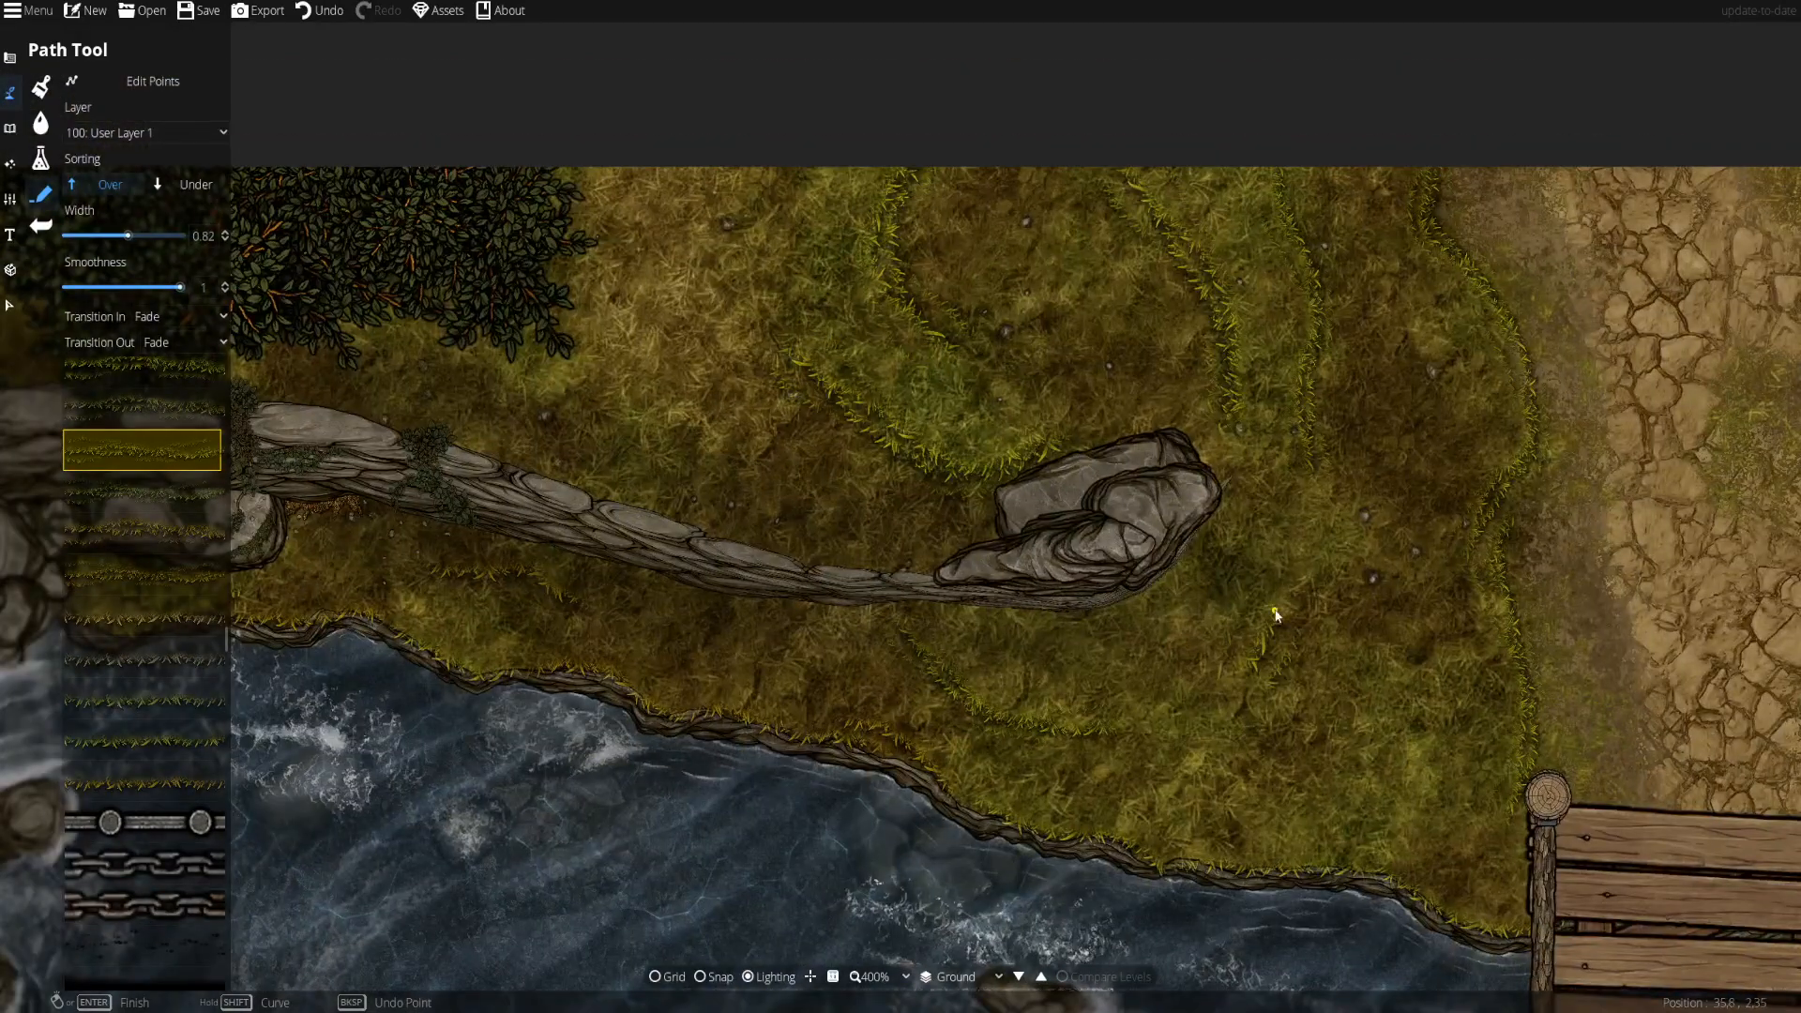
{"action": "left_click", "coordinate": [1323, 483]}
{"action": "right_click", "coordinate": [1322, 483]}
- Draw narrow shadow paths on User Layer 2 across the bridge planks beside the eastern railing
{"action": "left_click_drag", "start_coordinate": [1318, 852], "coordinate": [1047, 685]}
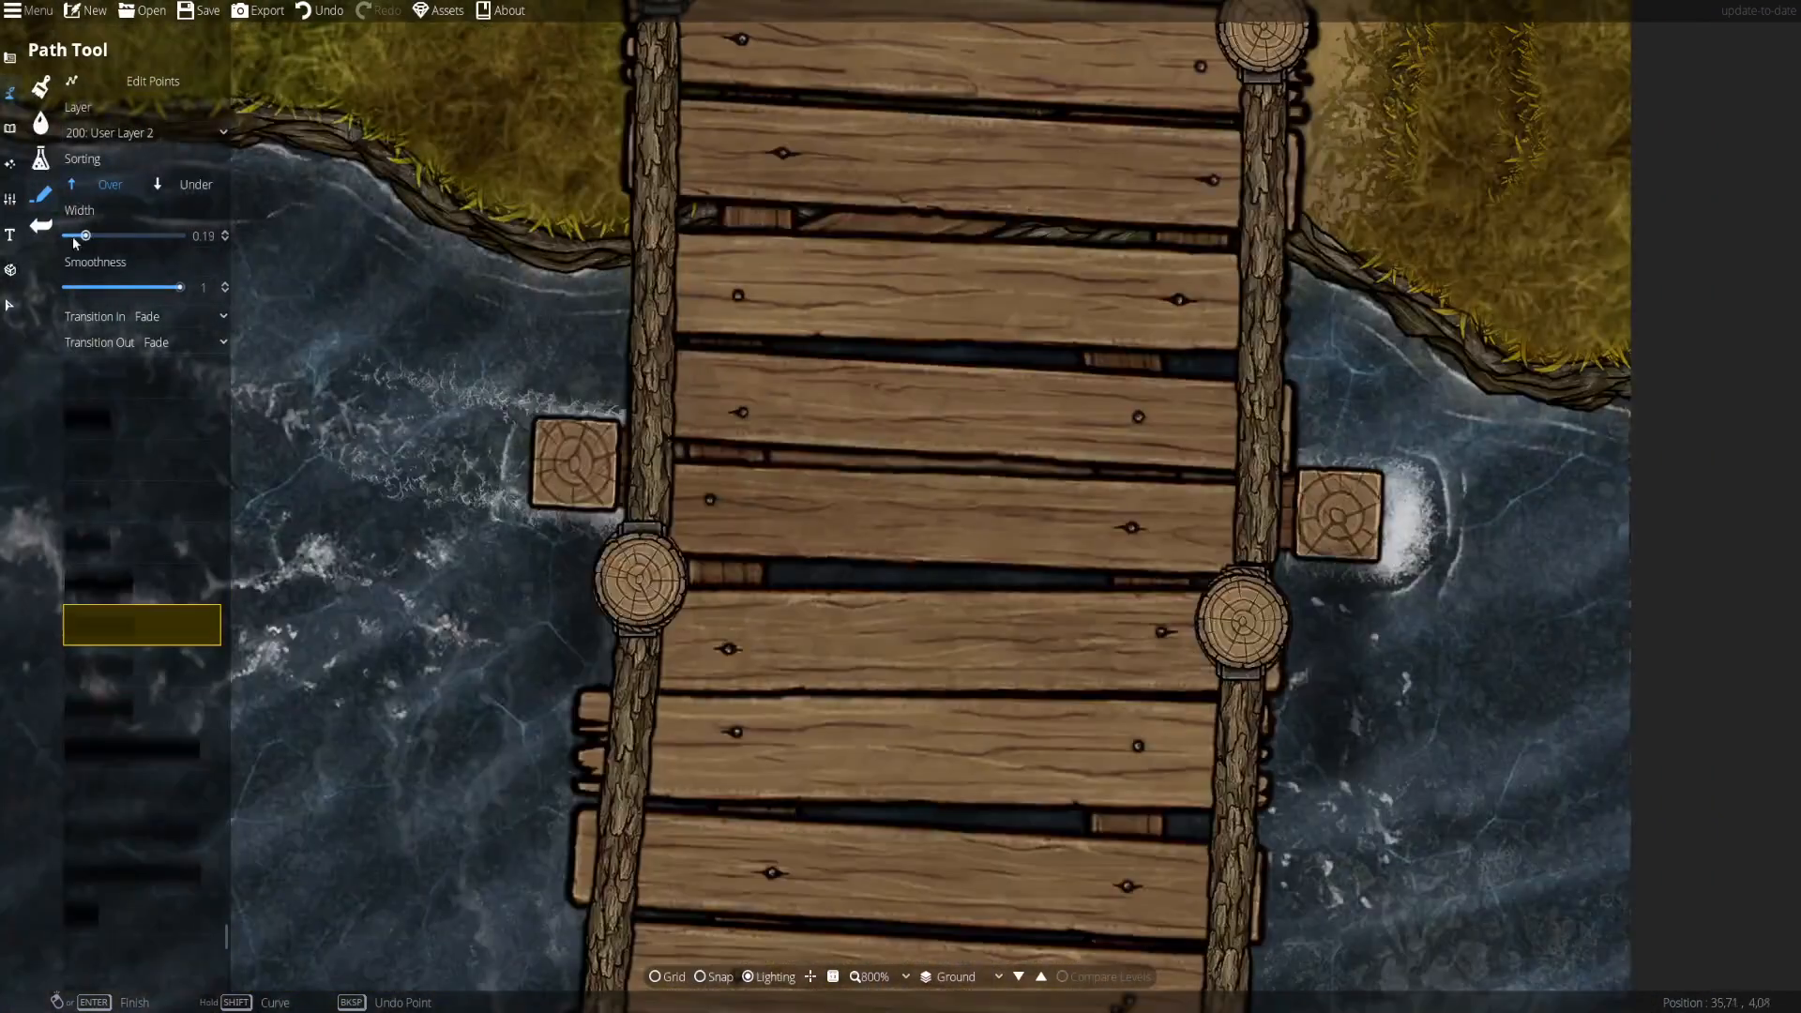
{"action": "left_click", "coordinate": [1238, 242]}
{"action": "left_click", "coordinate": [1227, 368]}
{"action": "left_click", "coordinate": [1234, 478]}
{"action": "mouse_move", "coordinate": [829, 823]}
{"action": "left_mouse_down"}
{"action": "mouse_move", "coordinate": [812, 720]}
{"action": "mouse_move", "coordinate": [830, 559]}
{"action": "left_mouse_up"}
{"action": "left_click", "coordinate": [1227, 564]}
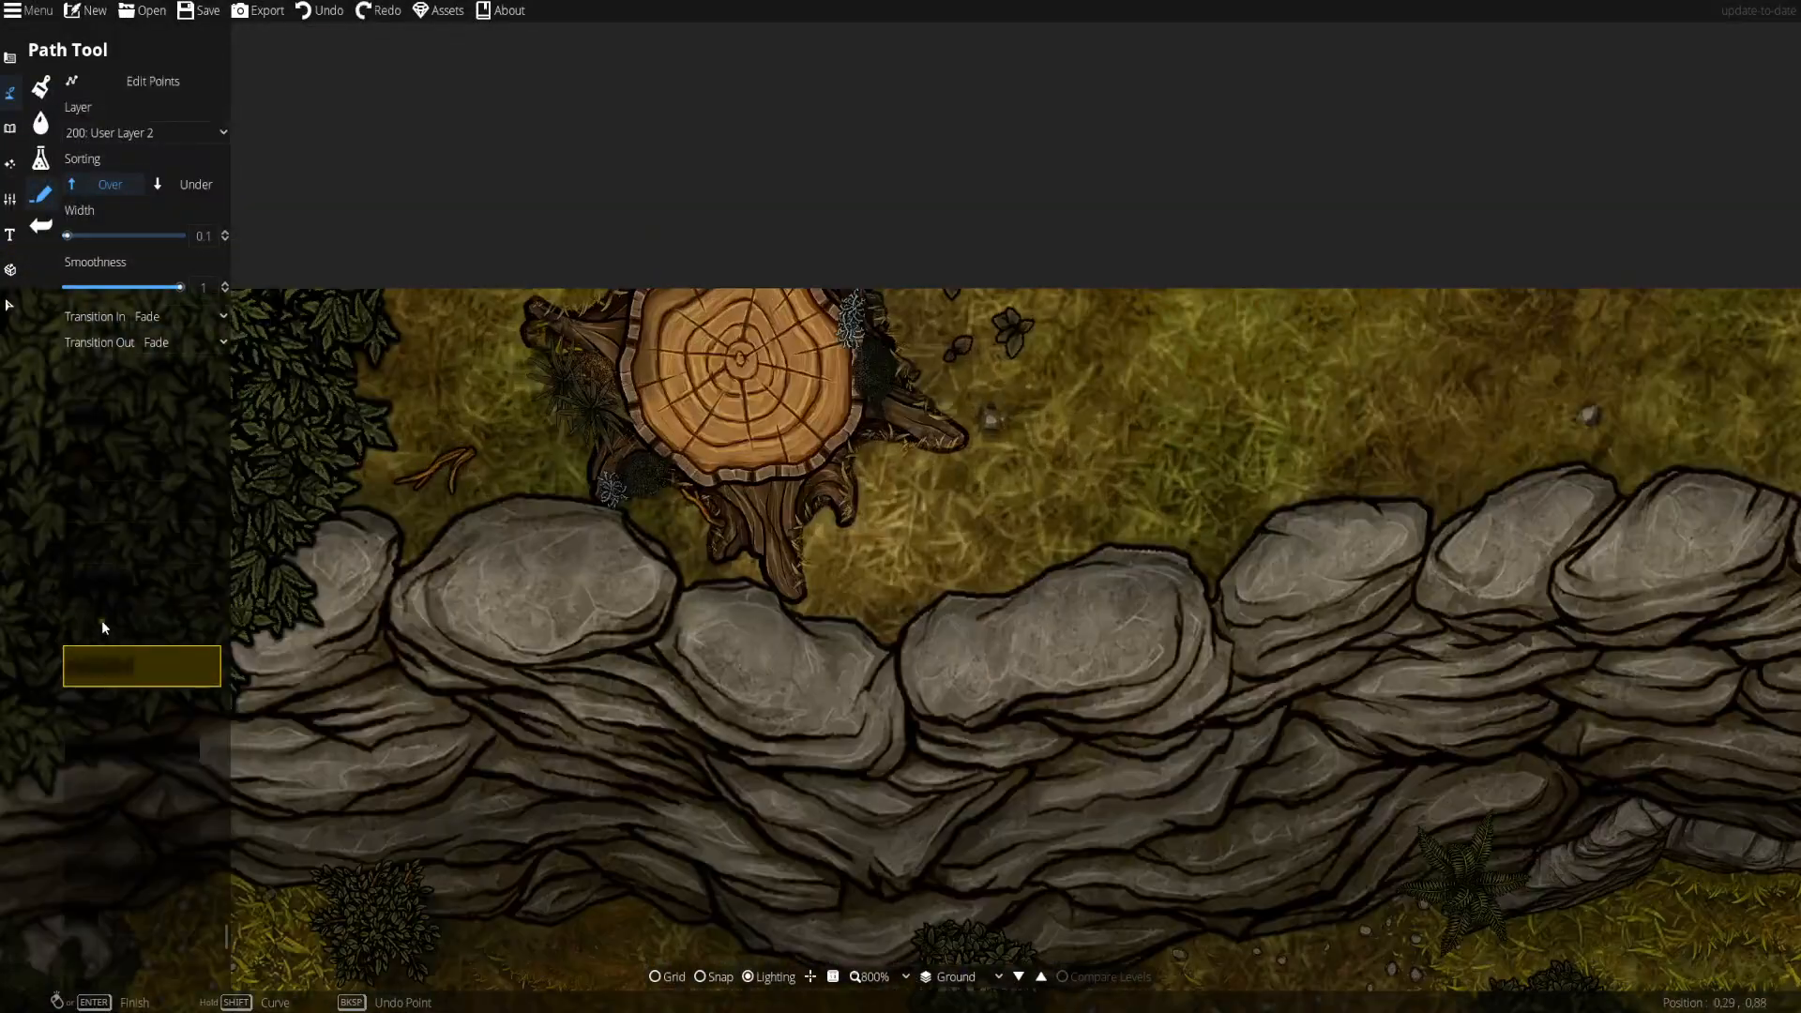
- Draw 0.49-wide grass paths on User Layer 4 along the upper edges of the northwestern cliff stones
{"action": "left_click", "coordinate": [103, 627]}
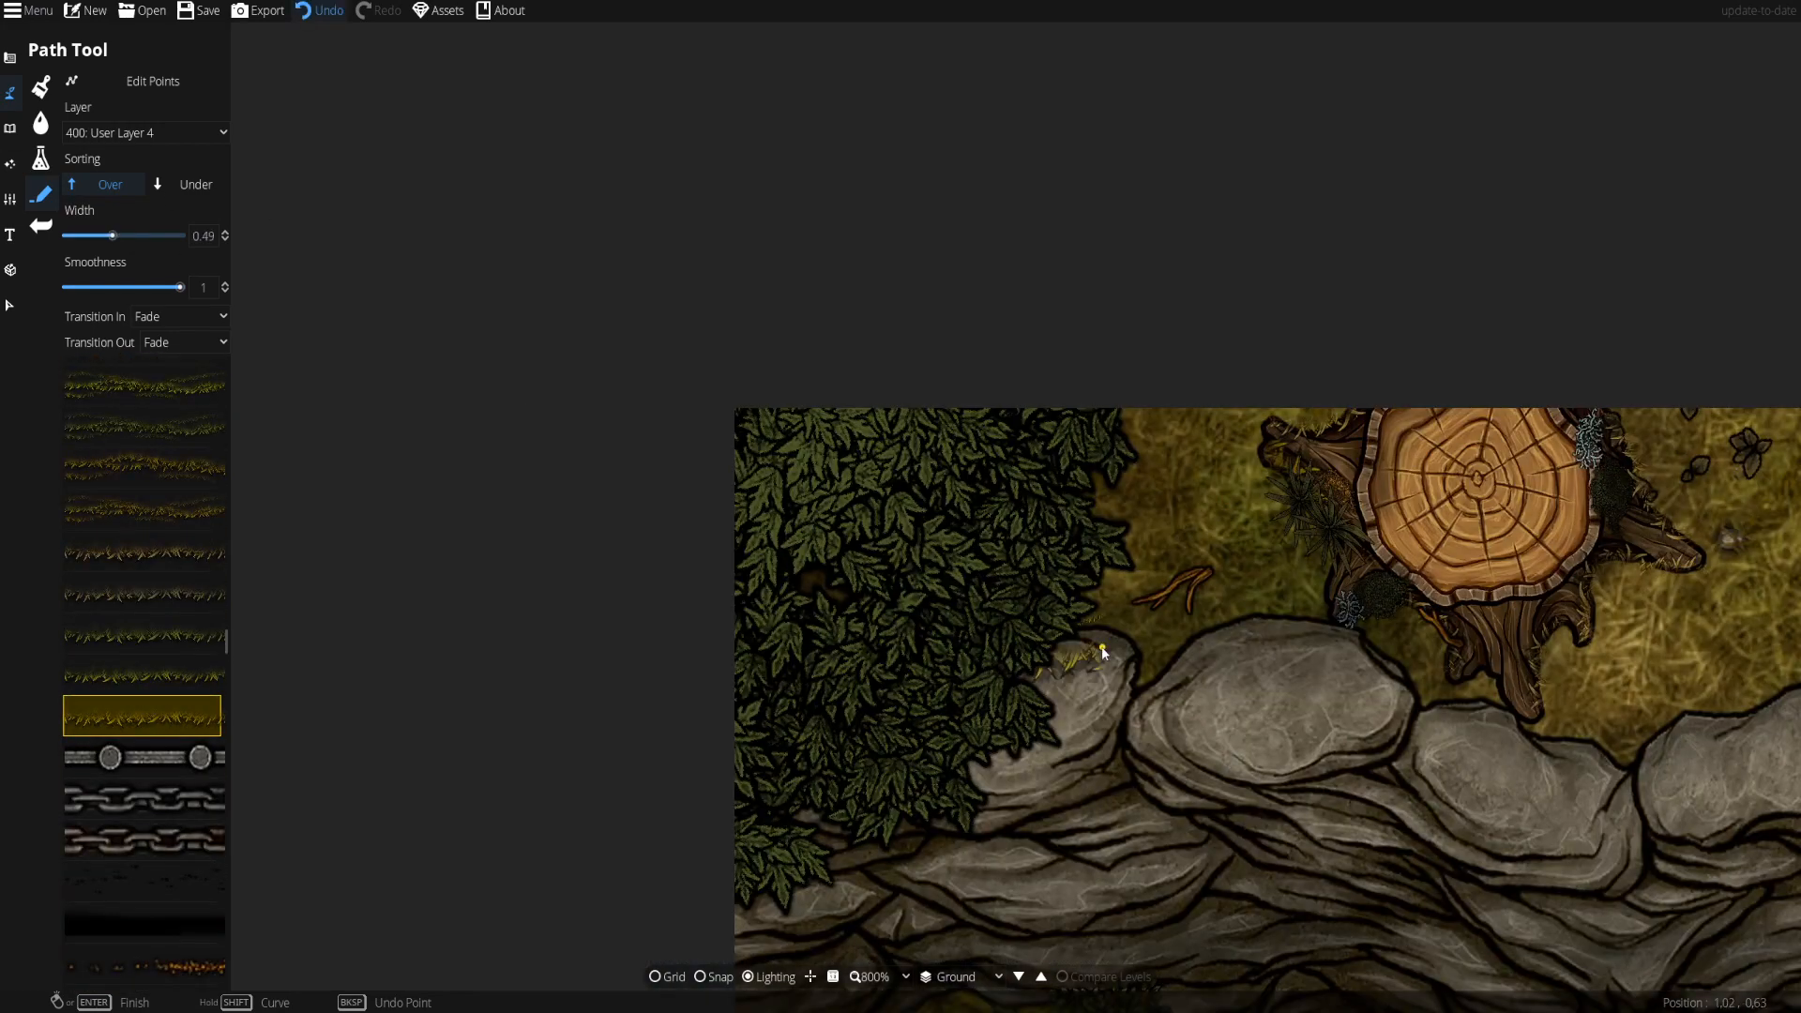
{"action": "left_click", "coordinate": [1501, 719]}
{"action": "left_click", "coordinate": [1734, 719]}
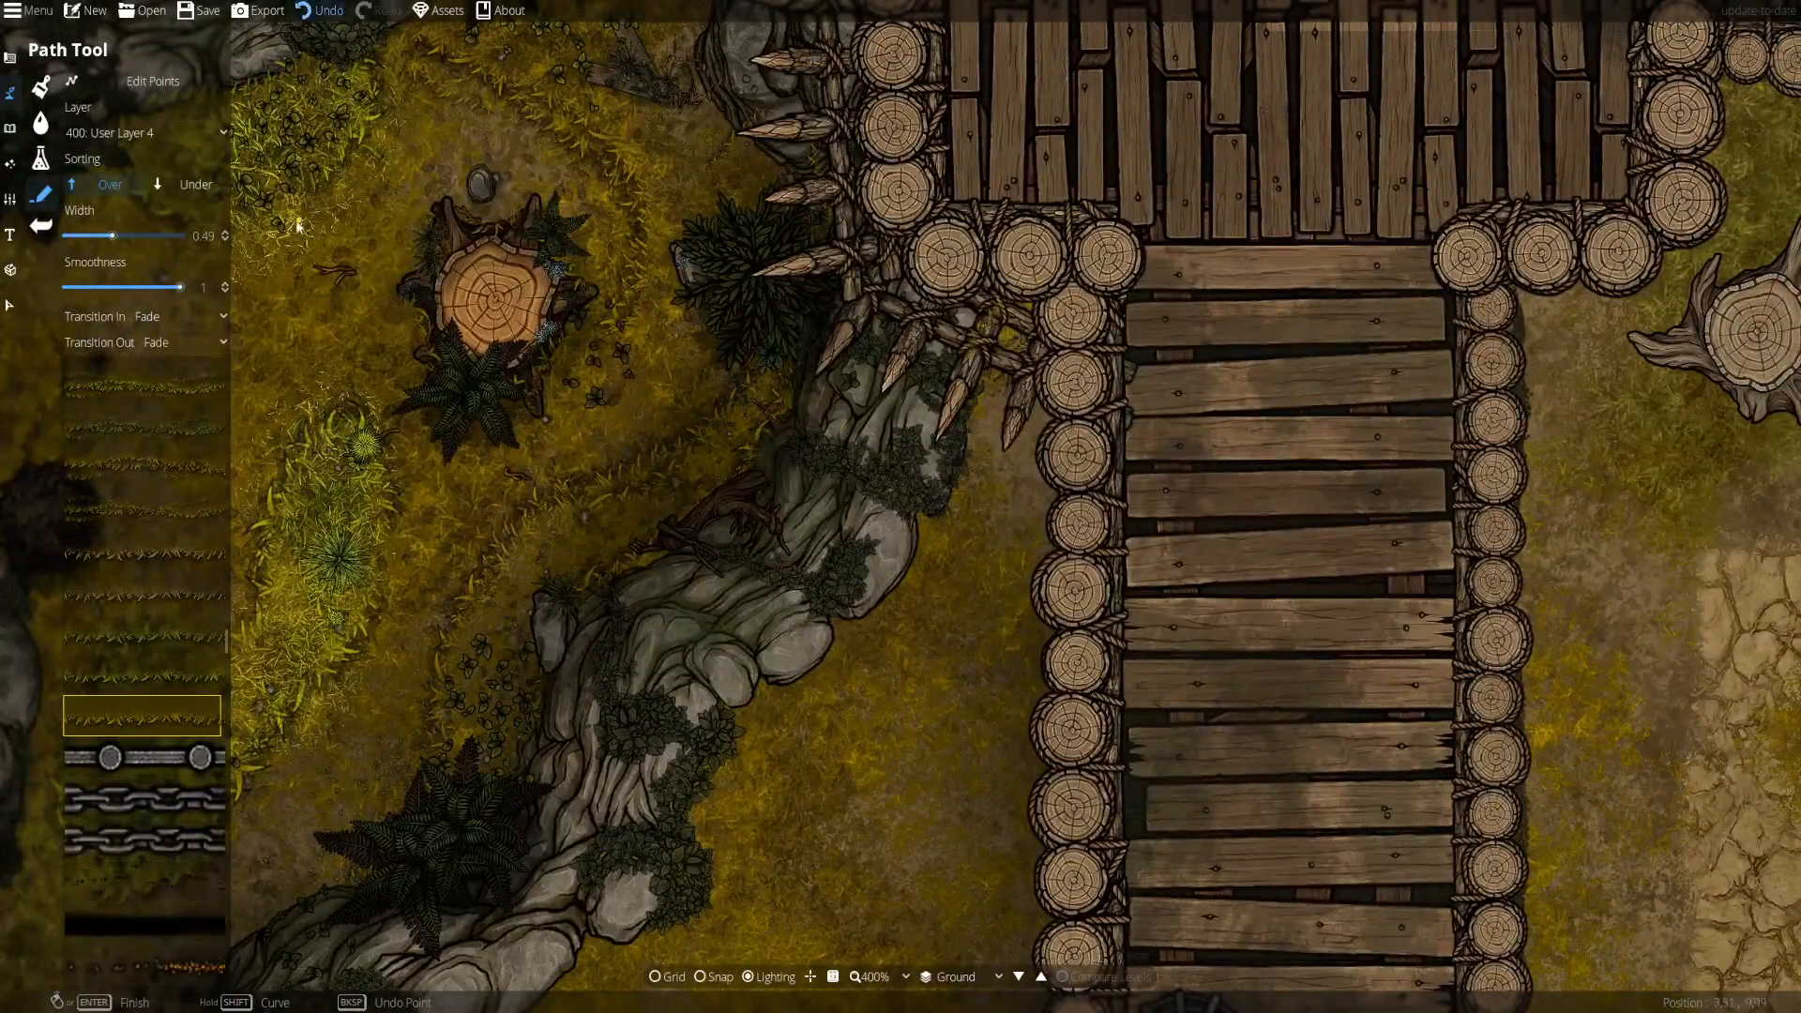
{"action": "scroll", "coordinate": [957, 451], "scroll_direction": "up", "scroll_amount": 3}
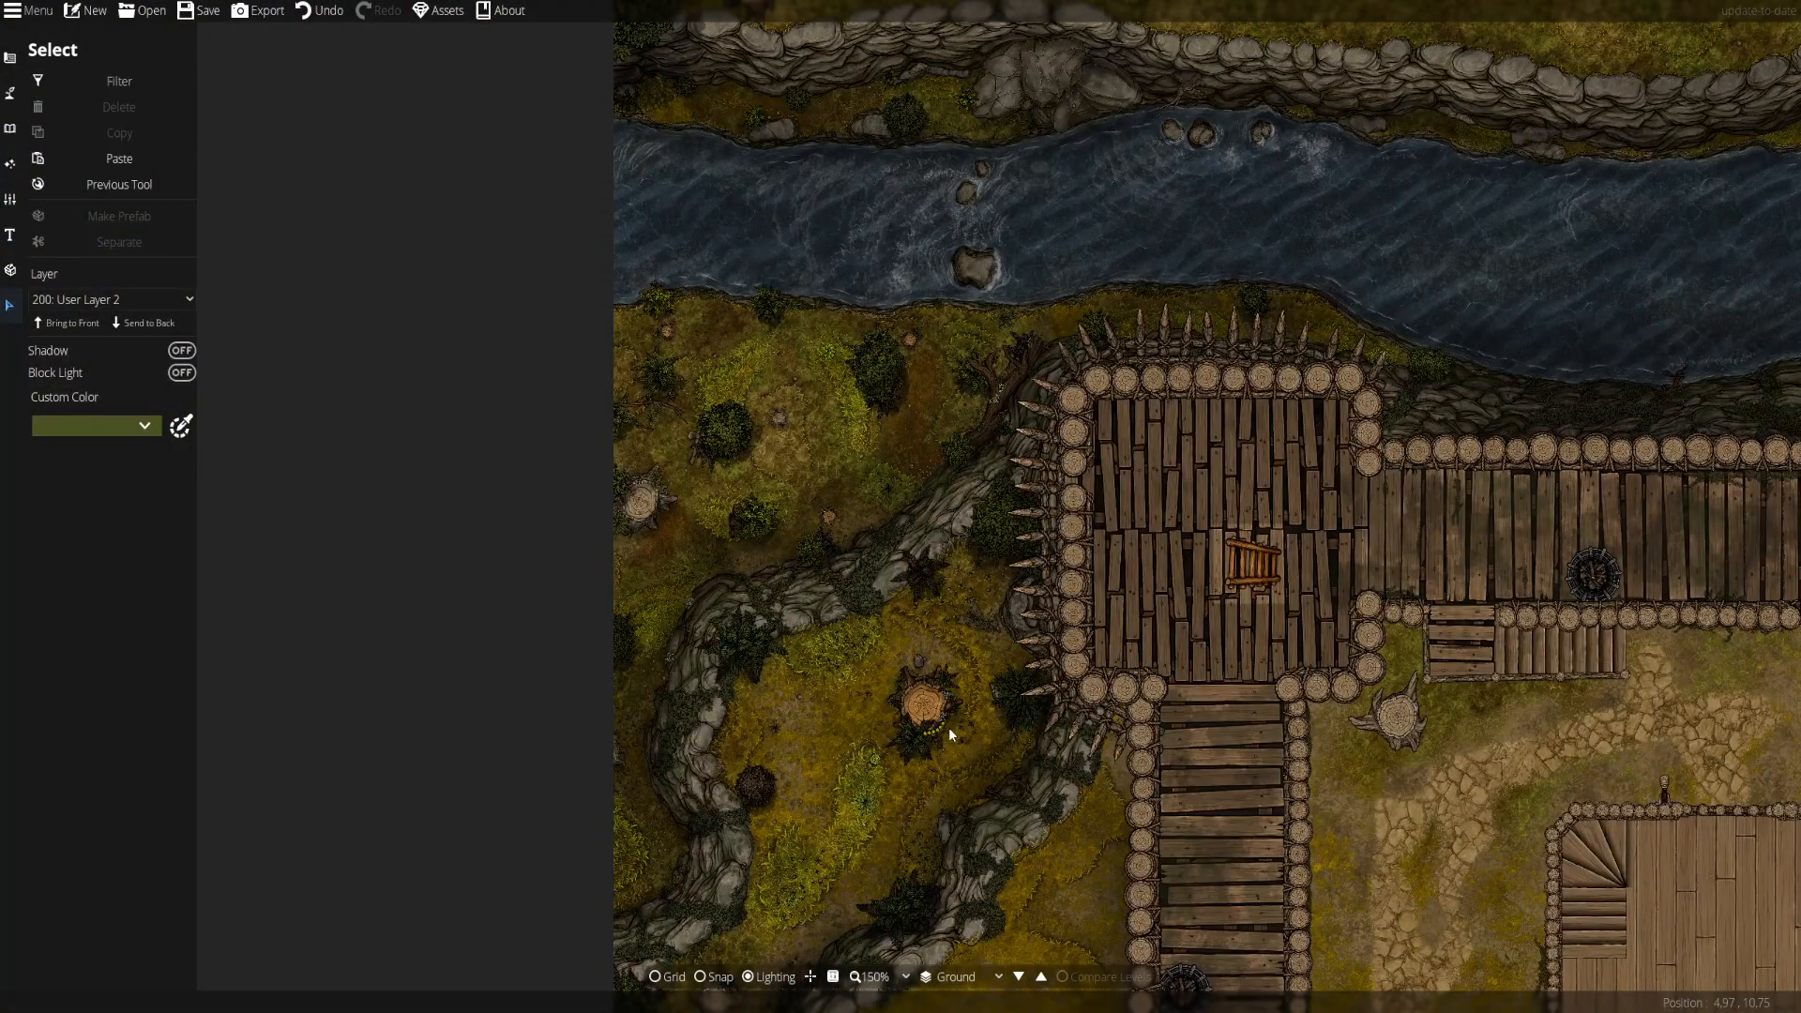
- Replace the plain stump north of the central cliff with a copy of the decorated stump, removing the mushrooms on its northern edge
{"action": "left_click_drag", "start_coordinate": [1304, 324], "coordinate": [1058, 748]}
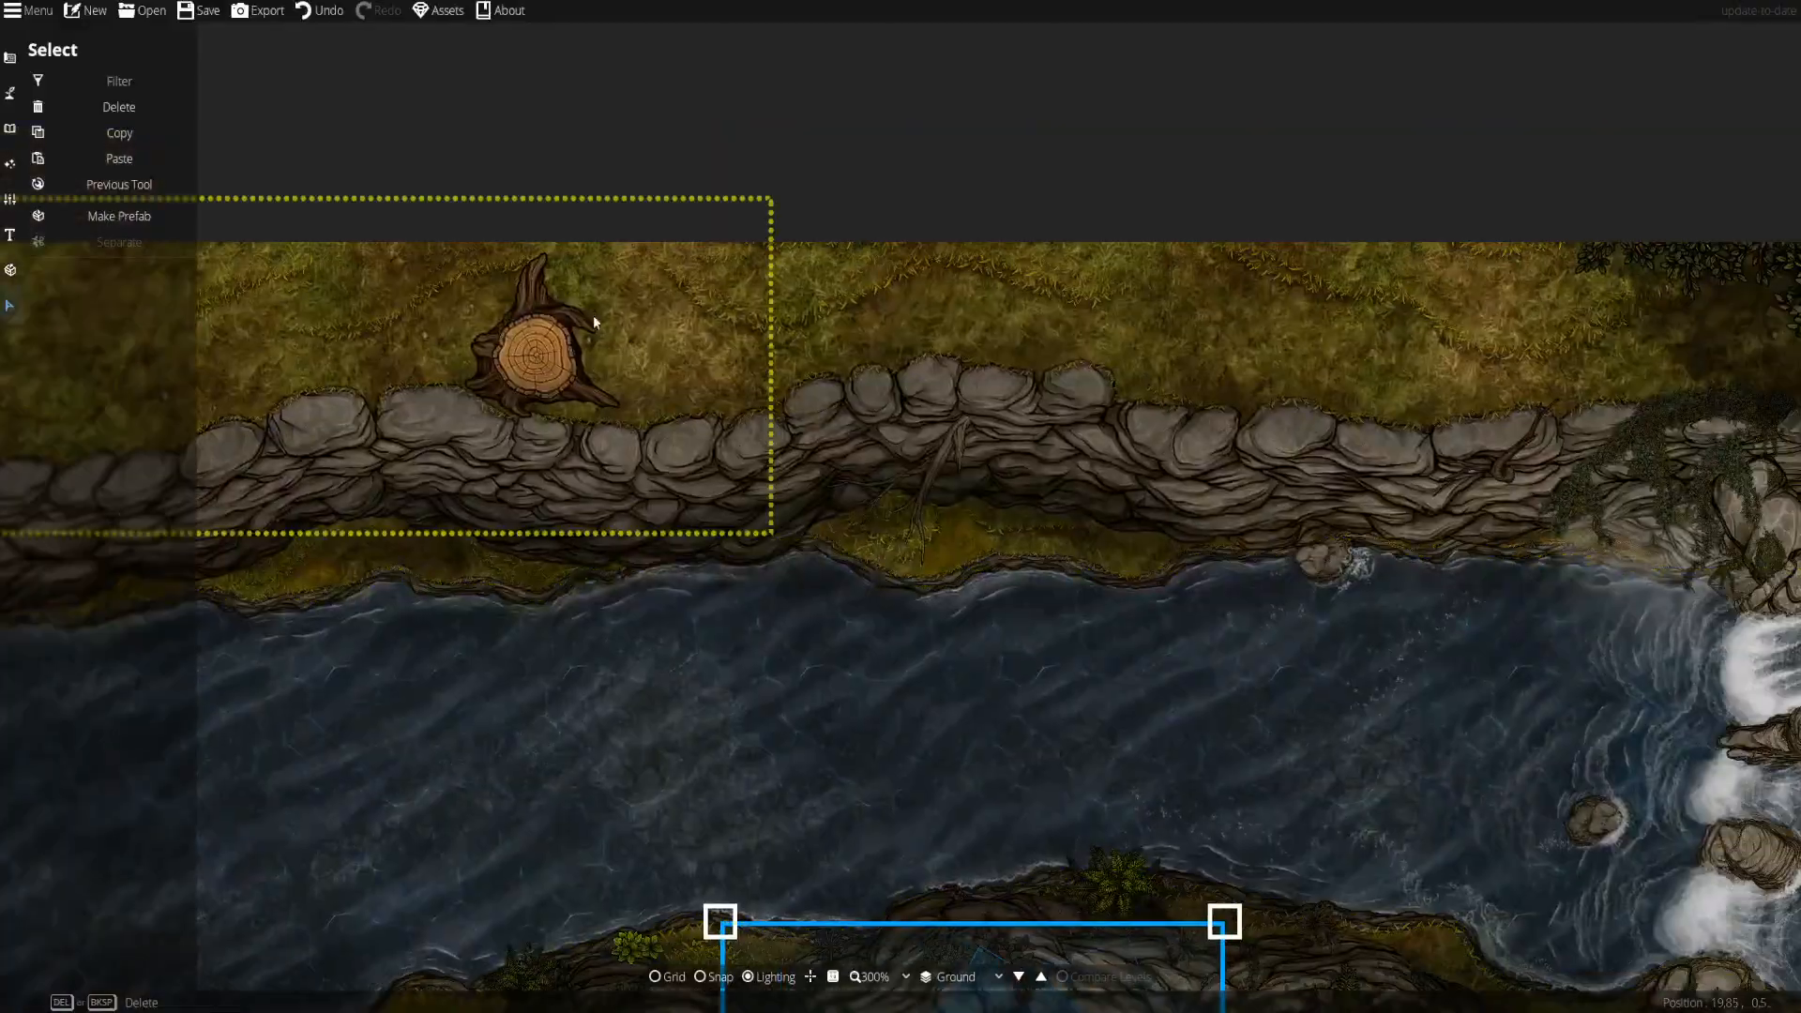
{"action": "left_click_drag", "start_coordinate": [593, 317], "coordinate": [636, 302]}
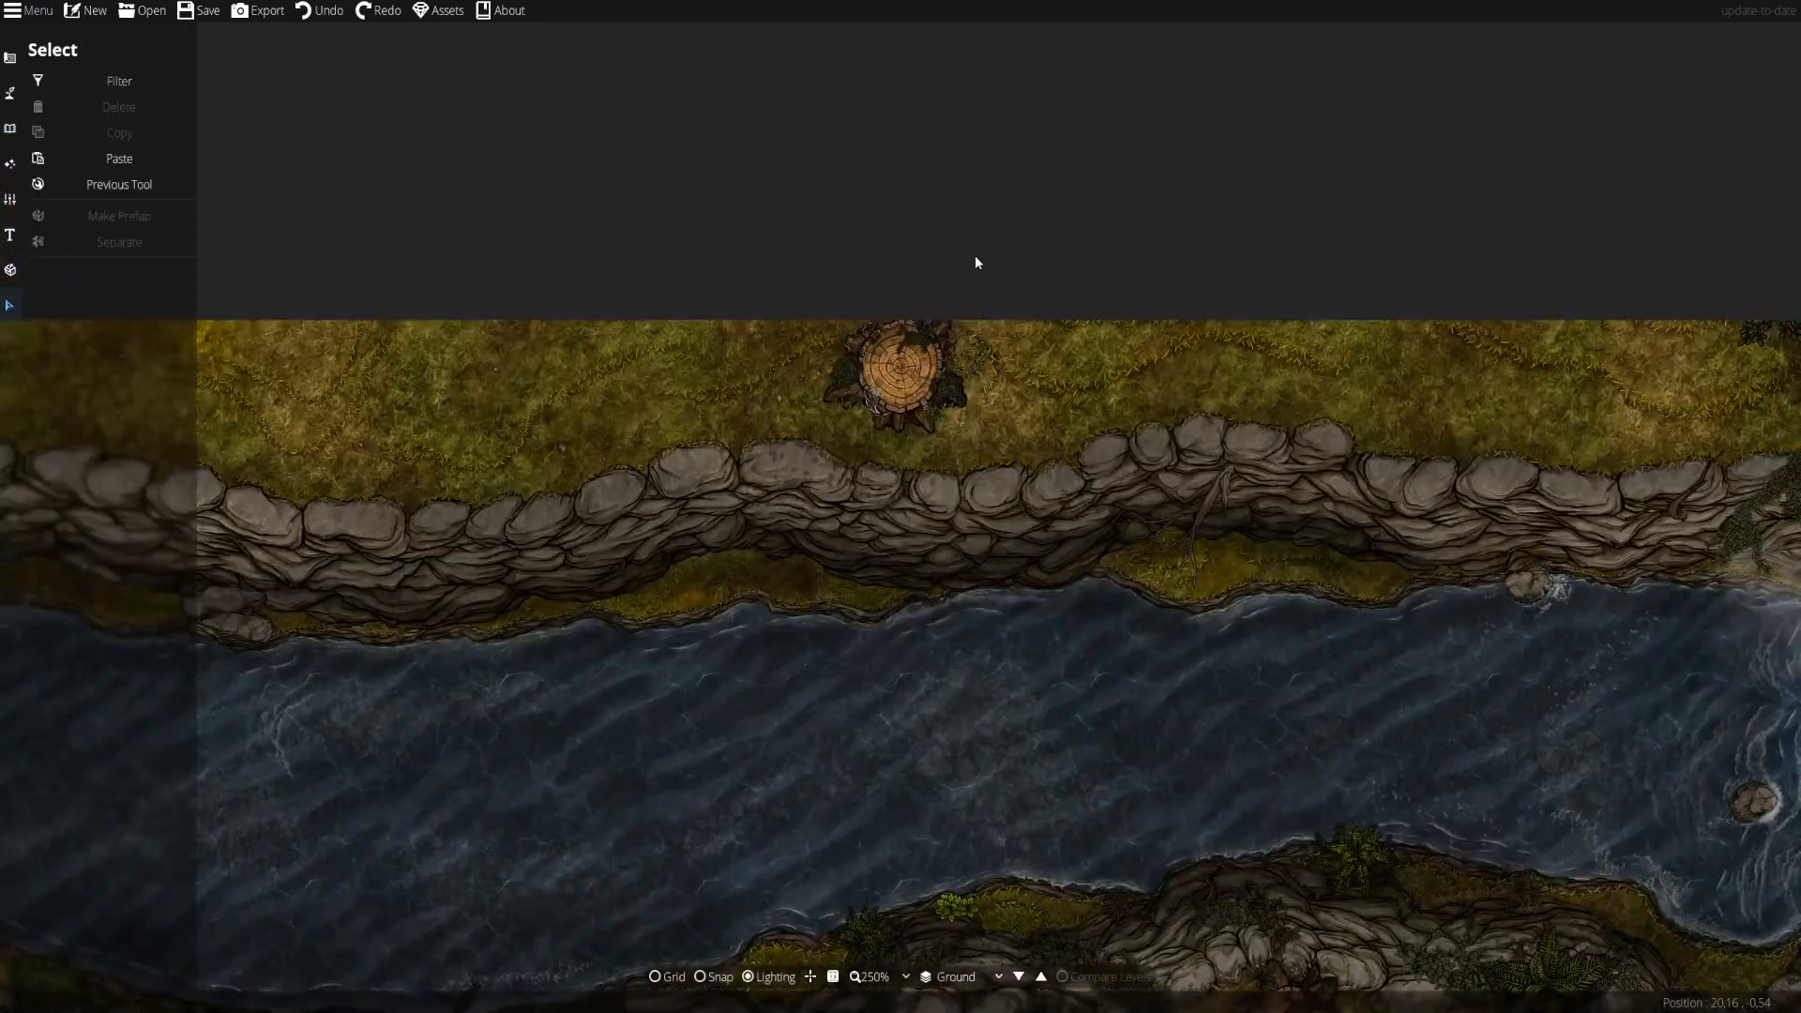
{"action": "left_click", "coordinate": [903, 378]}
{"action": "left_click_drag", "start_coordinate": [892, 594], "coordinate": [736, 530]}
{"action": "left_click", "coordinate": [791, 464]}
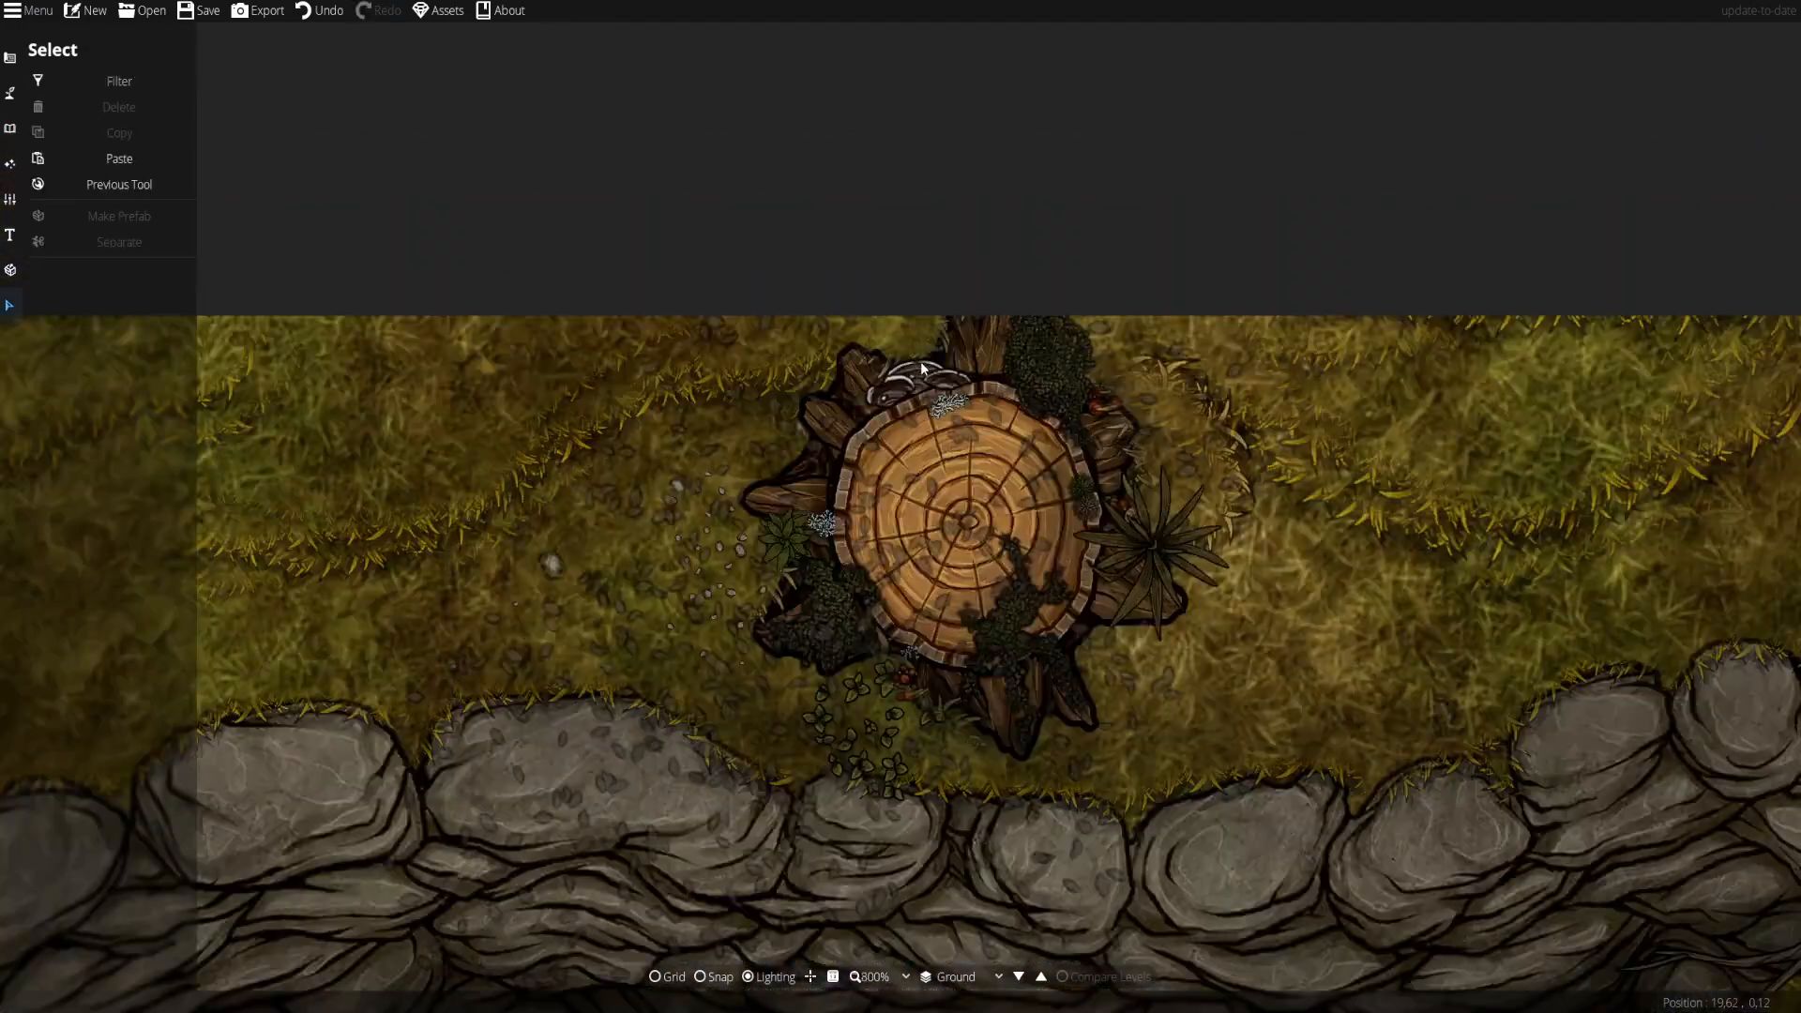
{"action": "left_click", "coordinate": [921, 362]}
{"action": "left_click", "coordinate": [181, 419]}
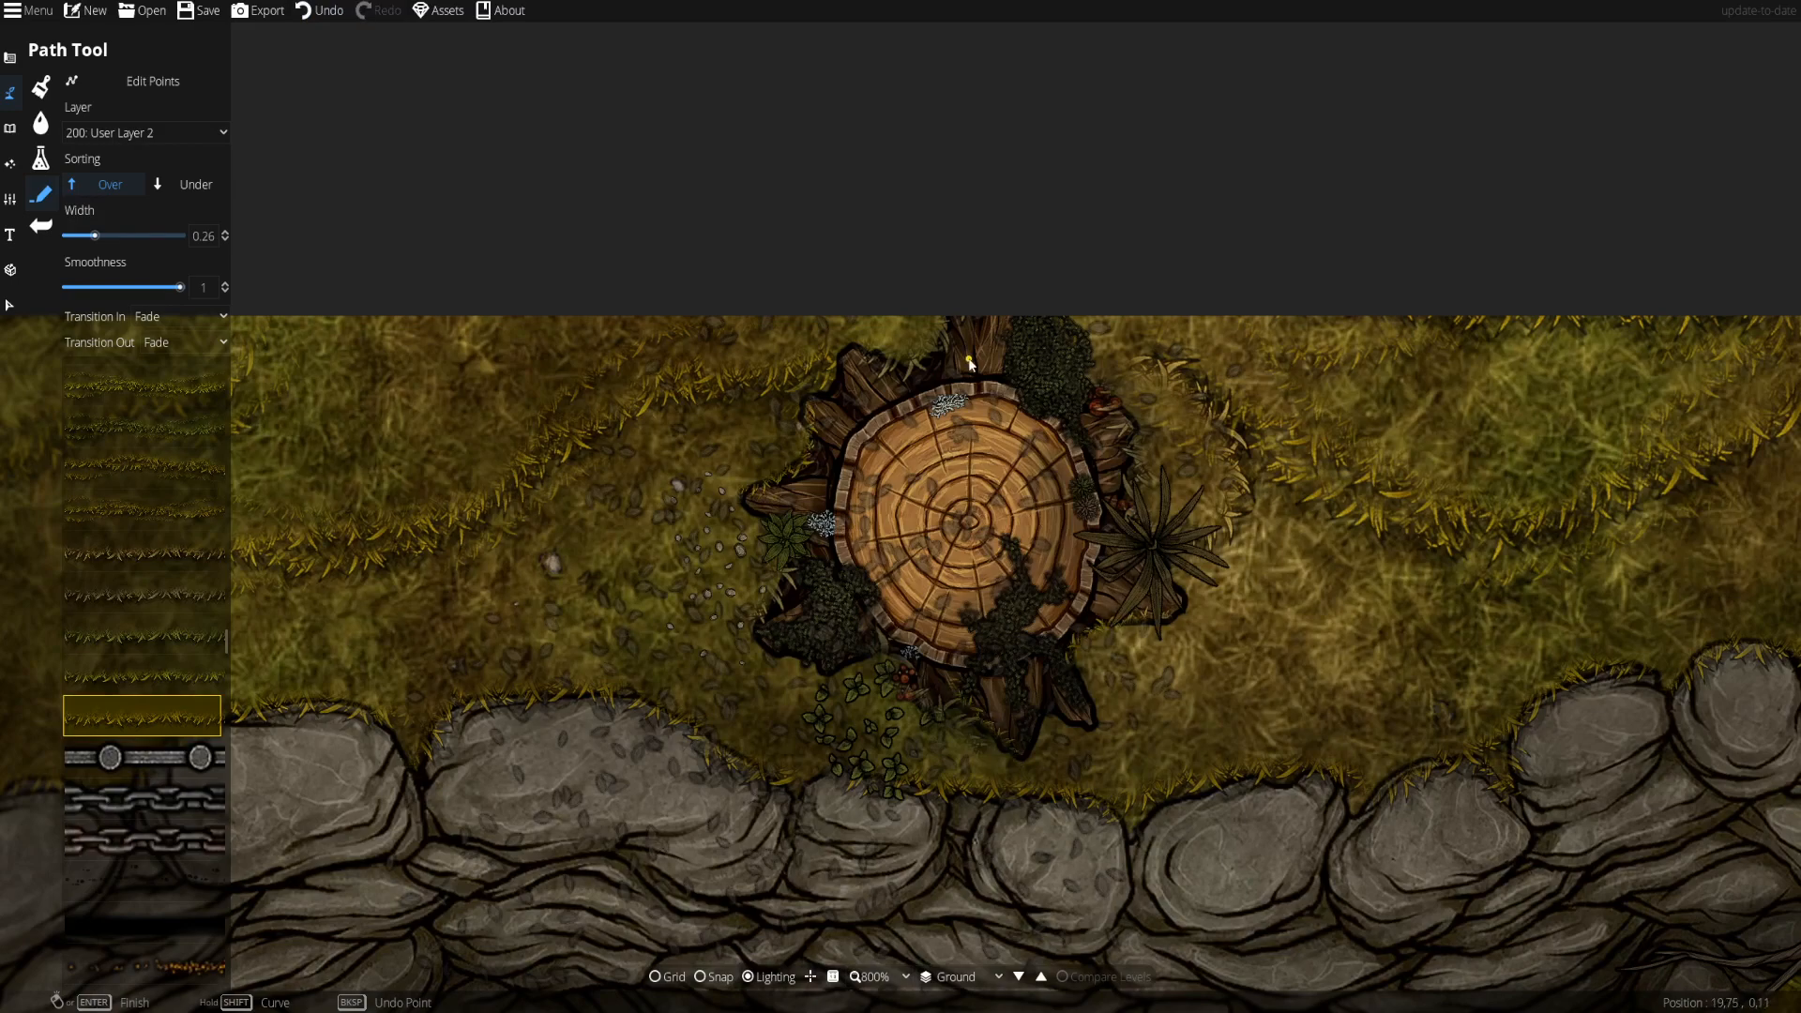
- Draw 0.19-wide shadow paths on User Layer 2 along the cliff and ivy just west of the waterfall
{"action": "scroll", "coordinate": [92, 677], "scroll_direction": "down", "scroll_amount": 15}
{"action": "left_click", "coordinate": [110, 698]}
{"action": "scroll", "coordinate": [834, 675], "scroll_direction": "down", "scroll_amount": 4}
{"action": "left_click_drag", "start_coordinate": [1182, 784], "coordinate": [318, 501]}
{"action": "scroll", "coordinate": [1081, 651], "scroll_direction": "up", "scroll_amount": 3}
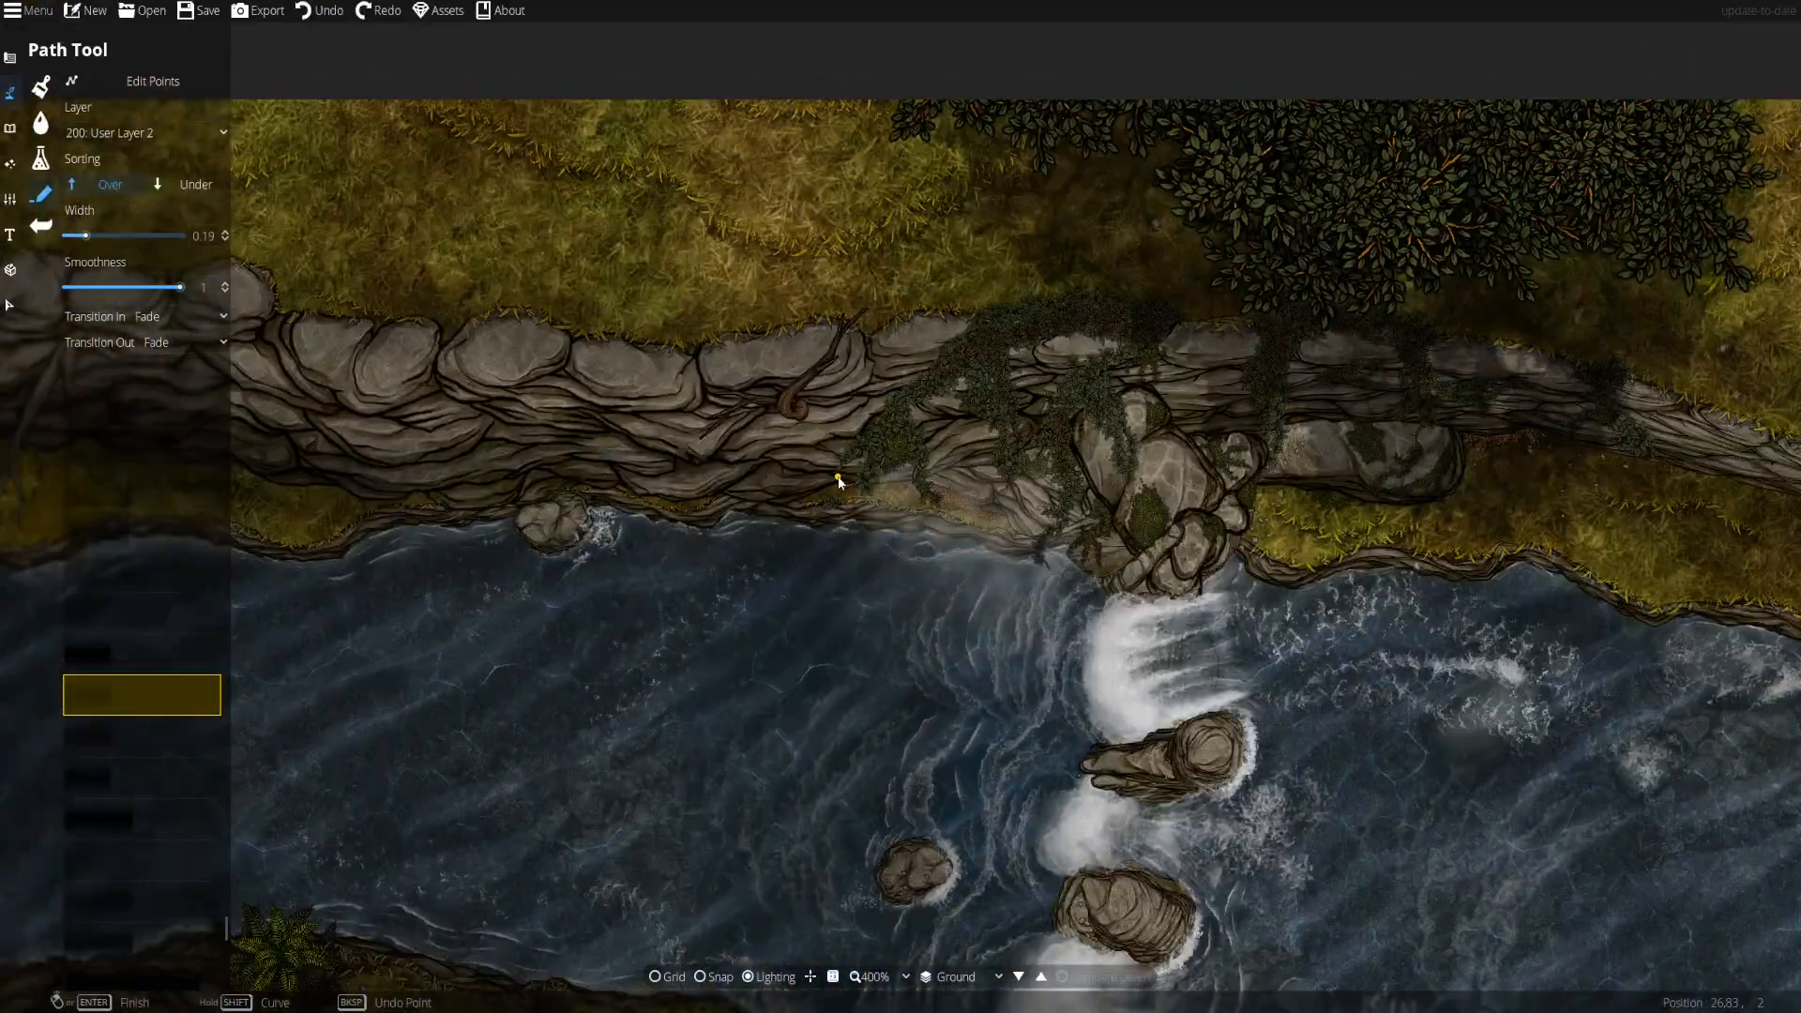
{"action": "right_click", "coordinate": [1153, 621]}
{"action": "left_click", "coordinate": [431, 453]}
{"action": "right_click", "coordinate": [1027, 563]}
{"action": "left_click_drag", "start_coordinate": [317, 562], "coordinate": [661, 498]}
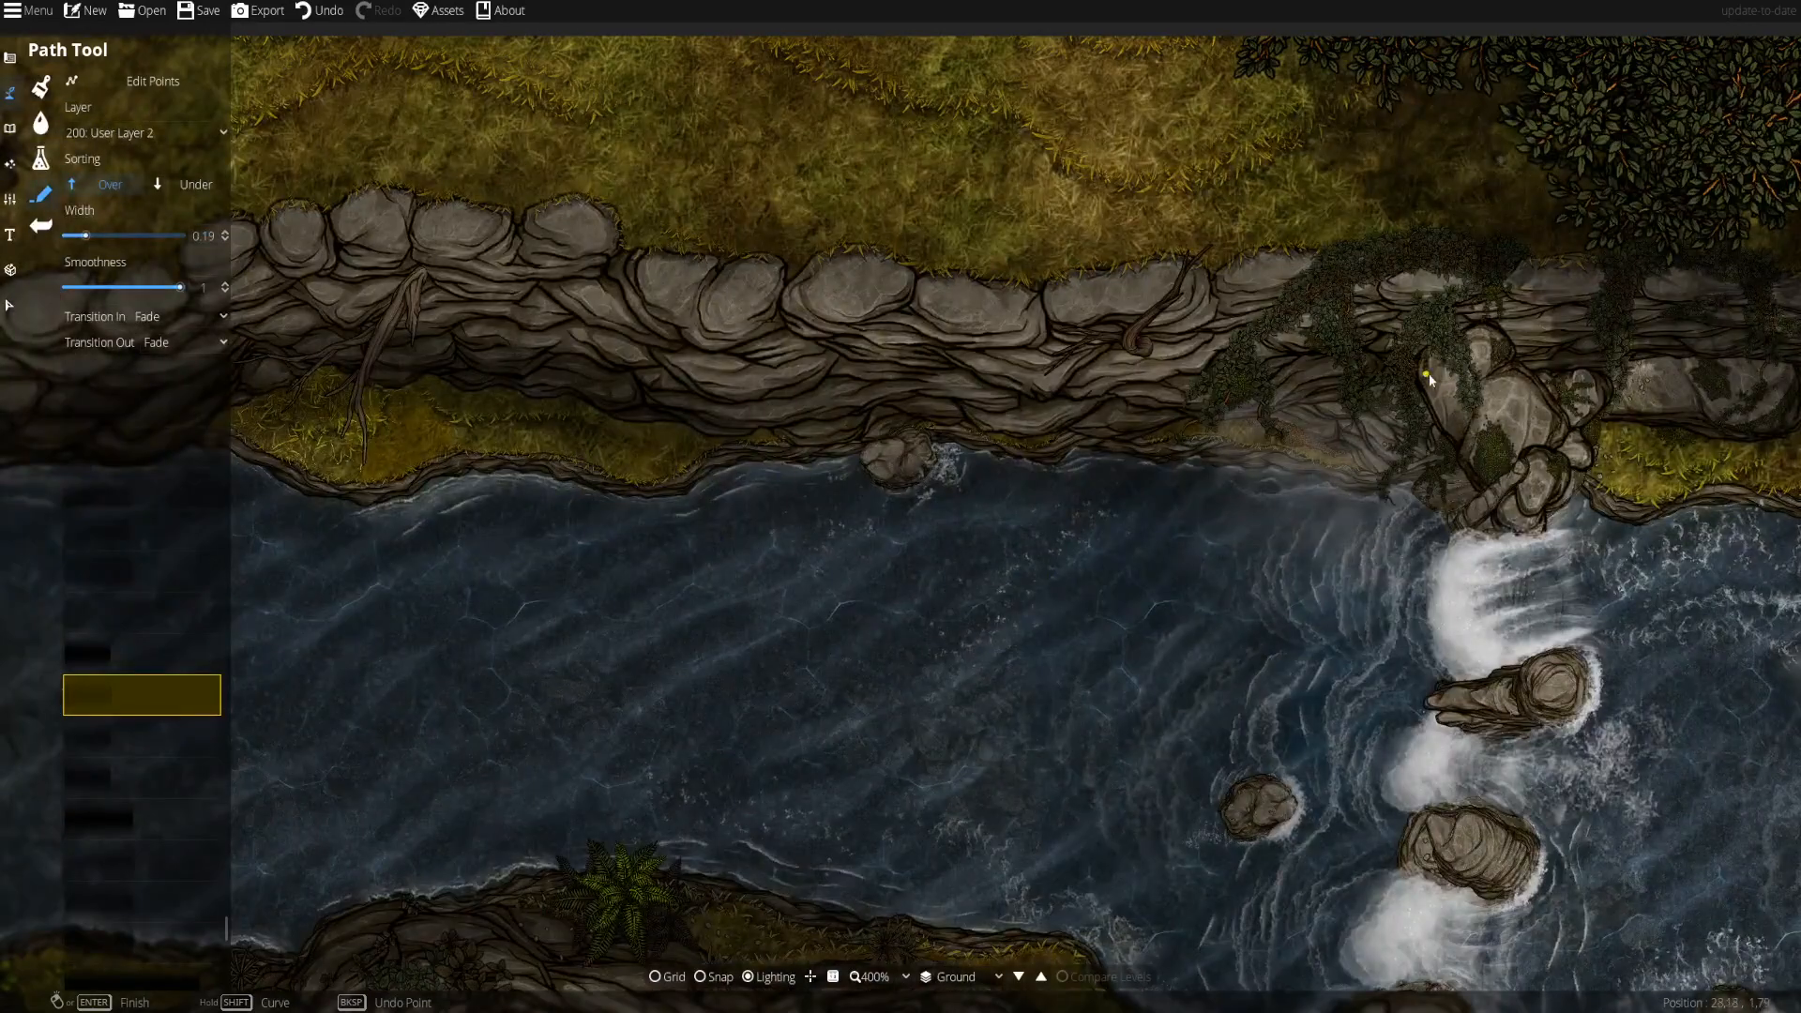
- Review the cliff and boulders around the waterfall for missing shadows
{"action": "scroll", "coordinate": [1427, 379], "scroll_direction": "down", "scroll_amount": 1}
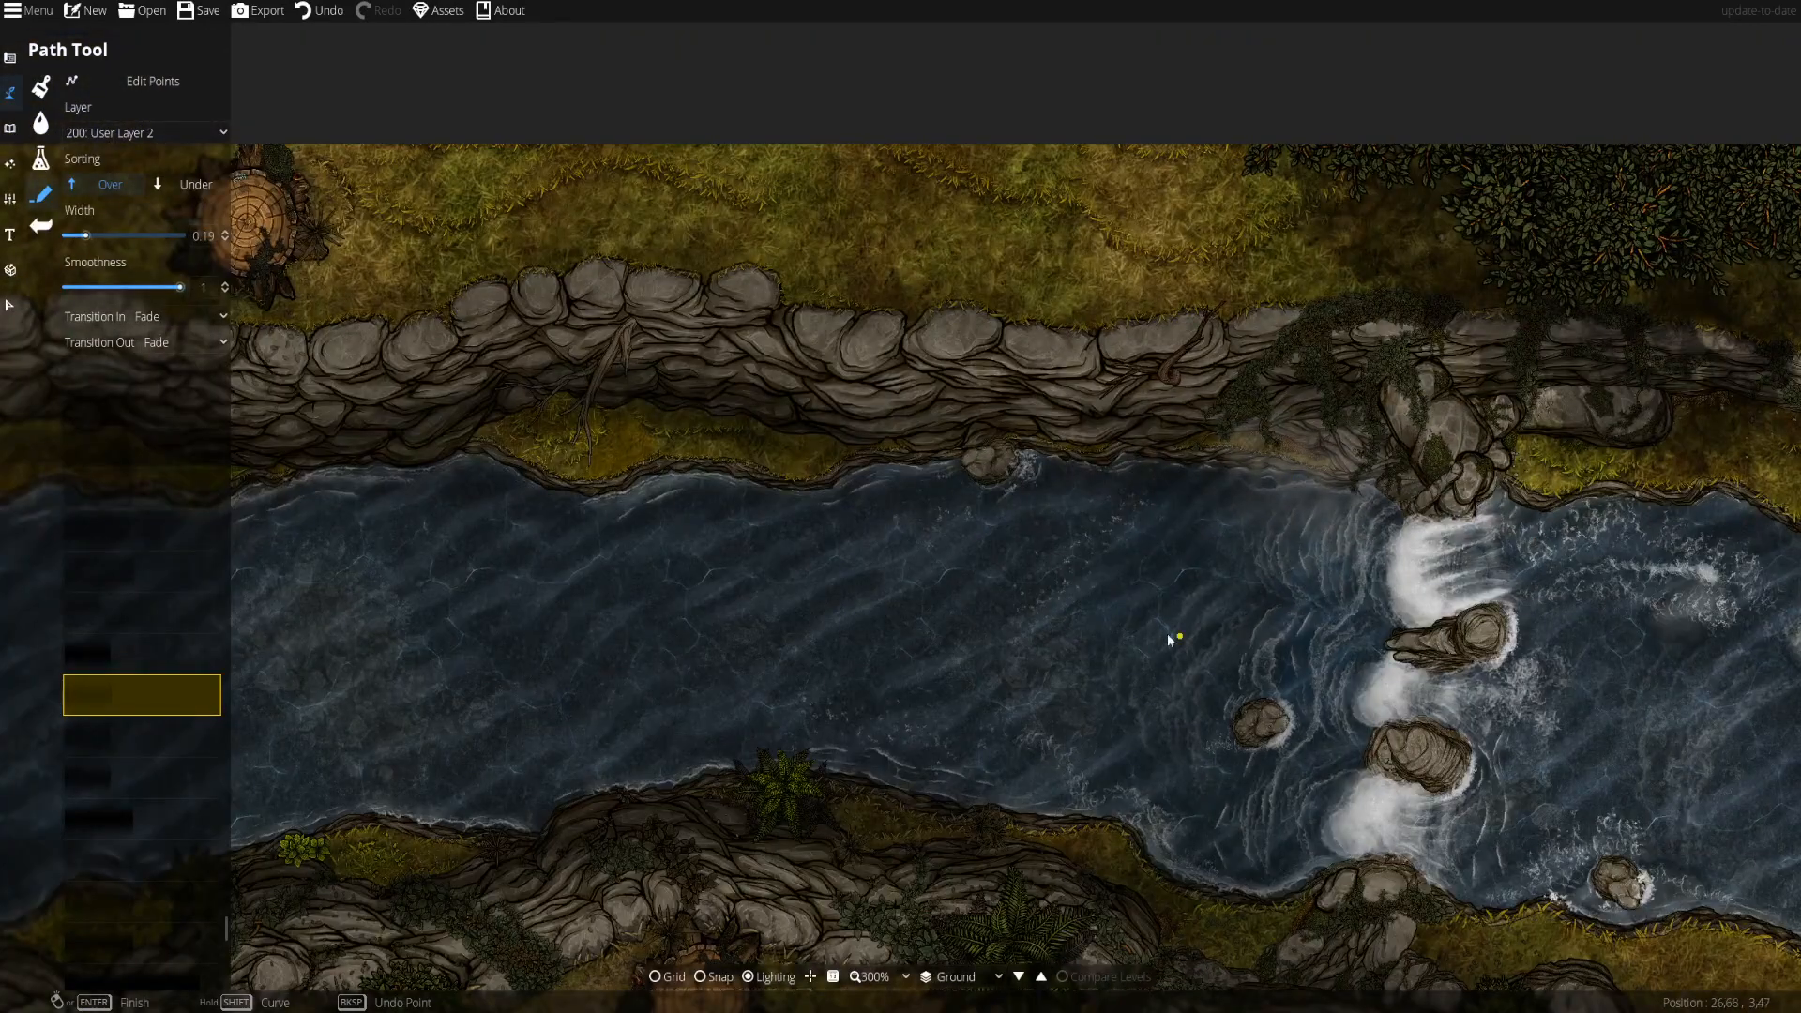
{"action": "left_click_drag", "start_coordinate": [1710, 652], "coordinate": [773, 636]}
{"action": "left_click_drag", "start_coordinate": [281, 579], "coordinate": [774, 484]}
{"action": "left_click", "coordinate": [144, 132]}
{"action": "left_click", "coordinate": [122, 338]}
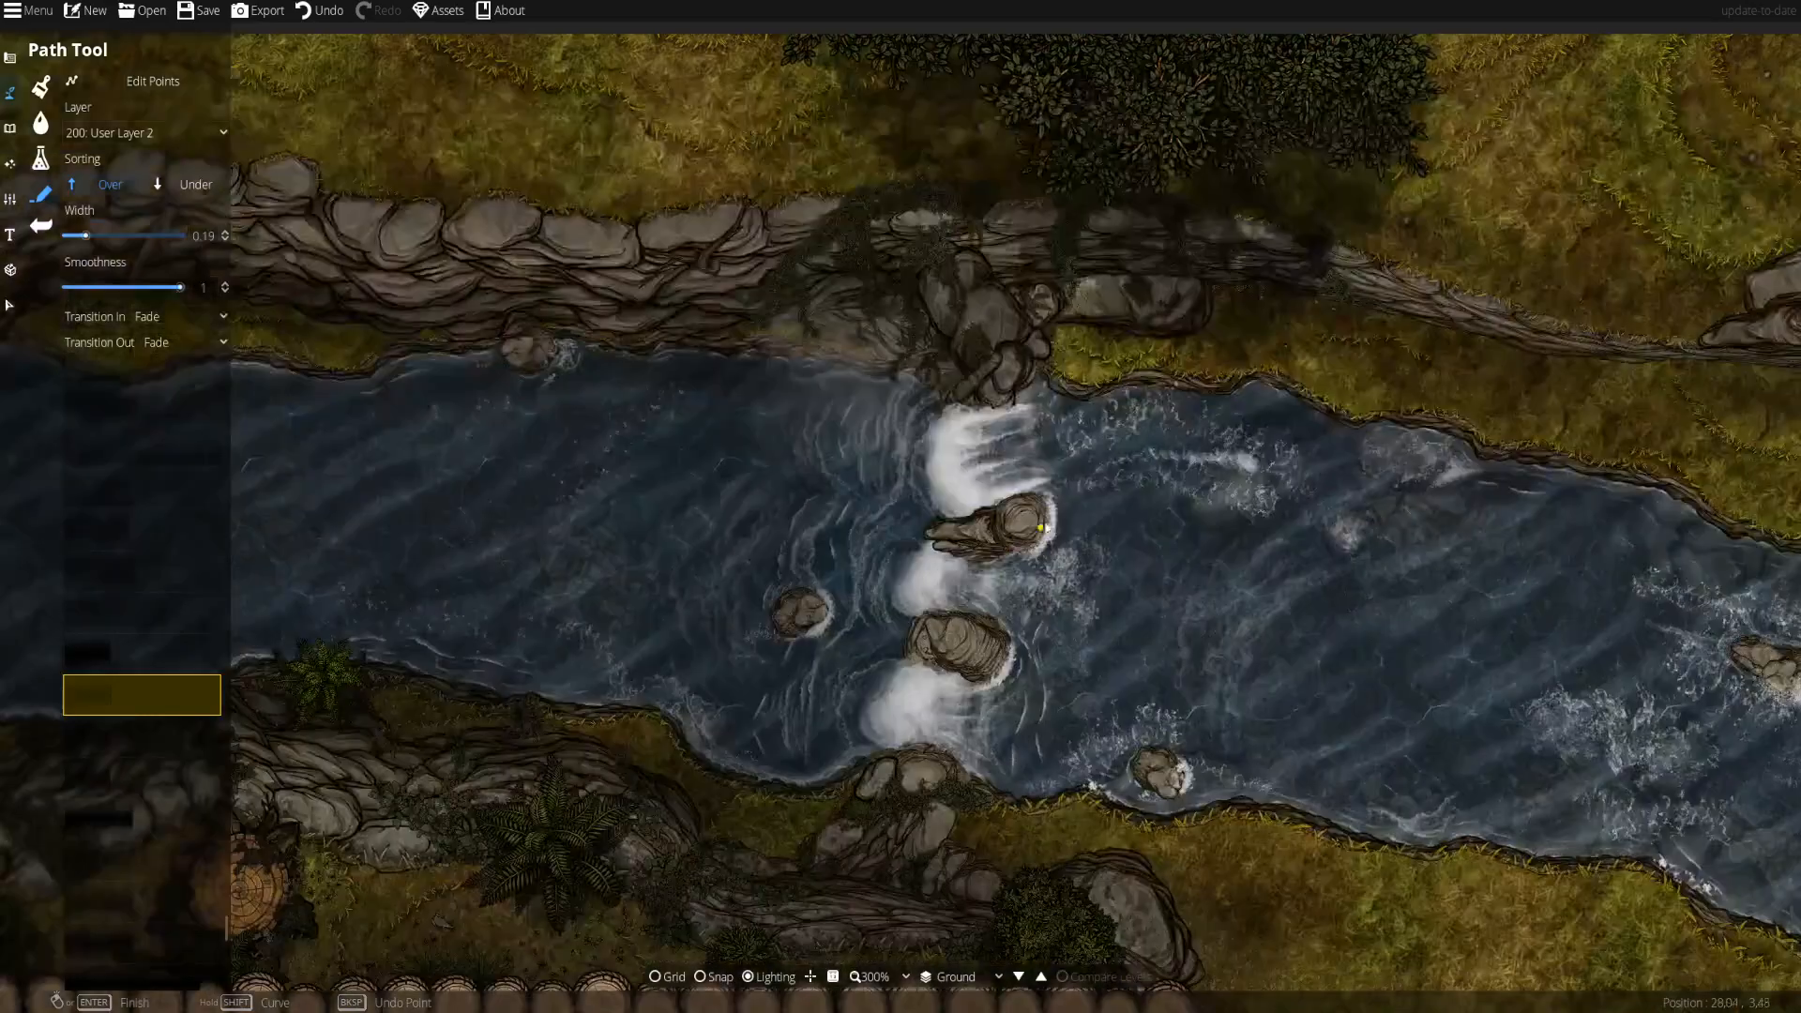
{"action": "left_click_drag", "start_coordinate": [874, 831], "coordinate": [916, 638]}
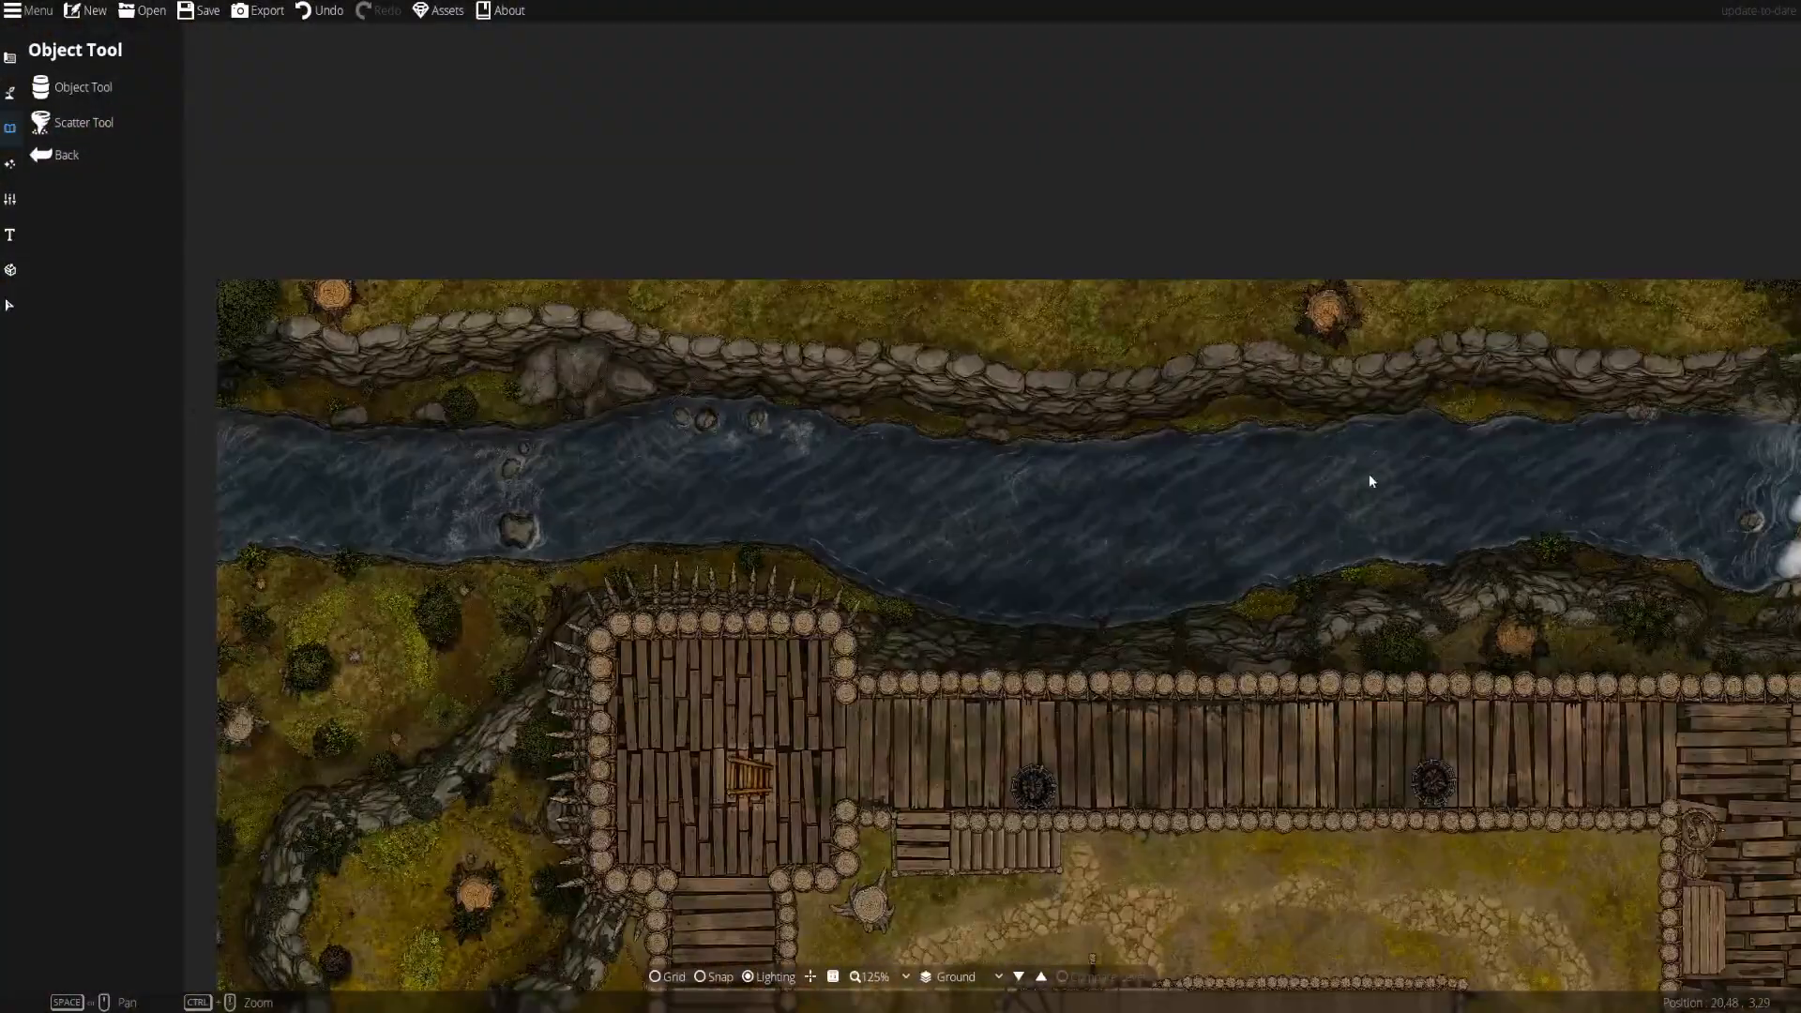
- Find a leafy object with the library search "shadow" and place it at 0.3 scale along the map's northern edge, sorted Under
{"action": "left_click_drag", "start_coordinate": [1372, 465], "coordinate": [612, 408]}
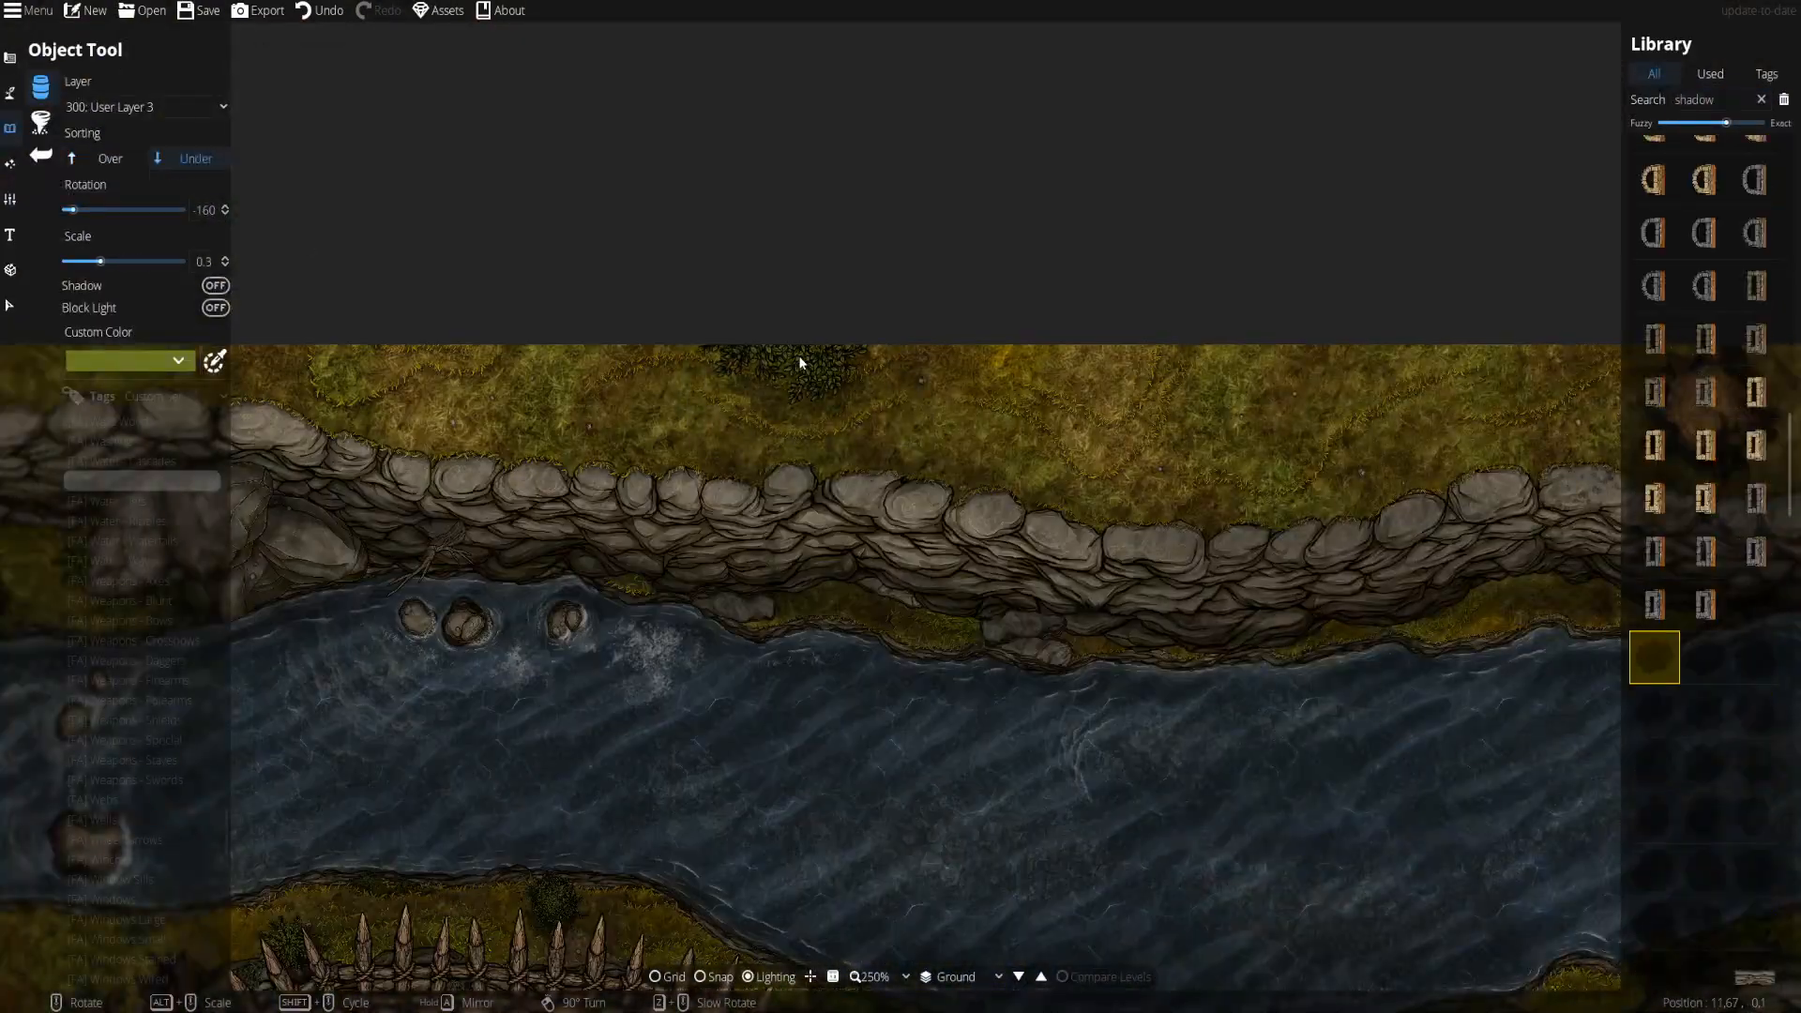
{"action": "scroll", "coordinate": [802, 356], "scroll_direction": "down", "scroll_amount": 4}
{"action": "scroll", "coordinate": [615, 615], "scroll_direction": "up", "scroll_amount": 5}
{"action": "left_click_drag", "start_coordinate": [616, 614], "coordinate": [1208, 484]}
- Search the library for fallen leaves and adjust their scale for User Layer 3, sorted Under
{"action": "left_click", "coordinate": [1715, 99]}
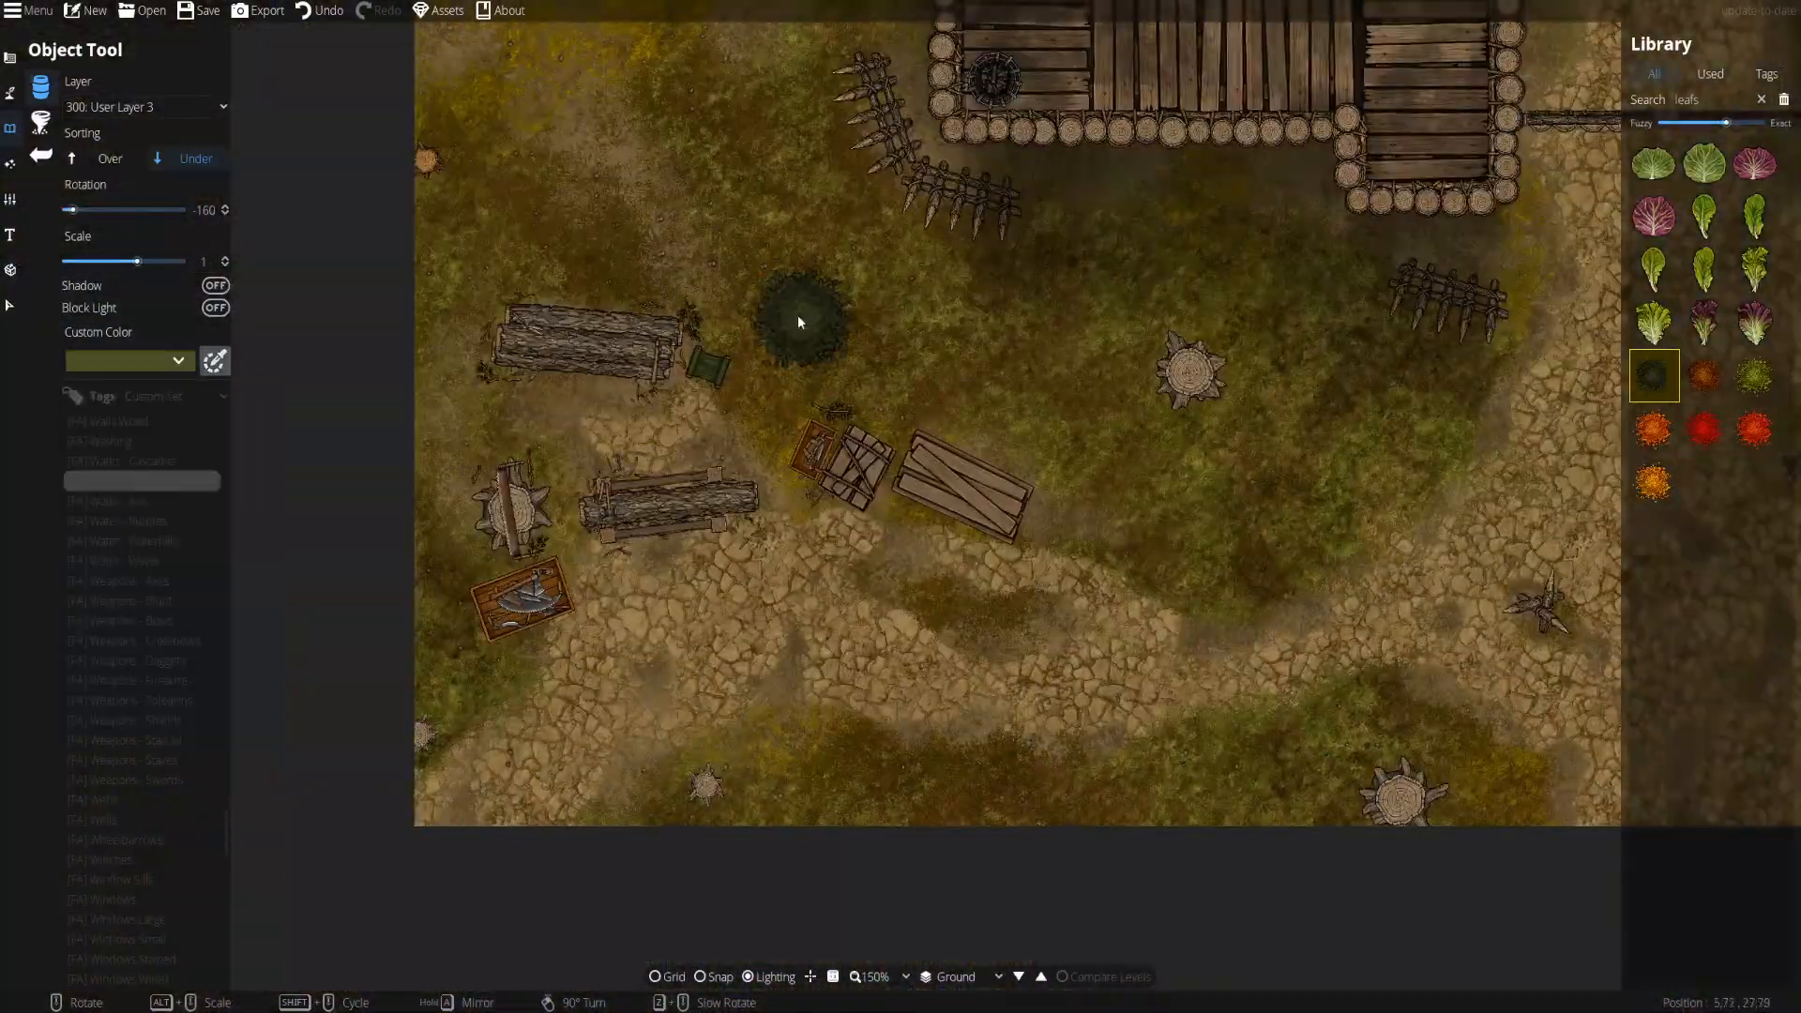
{"action": "left_click", "coordinate": [119, 769]}
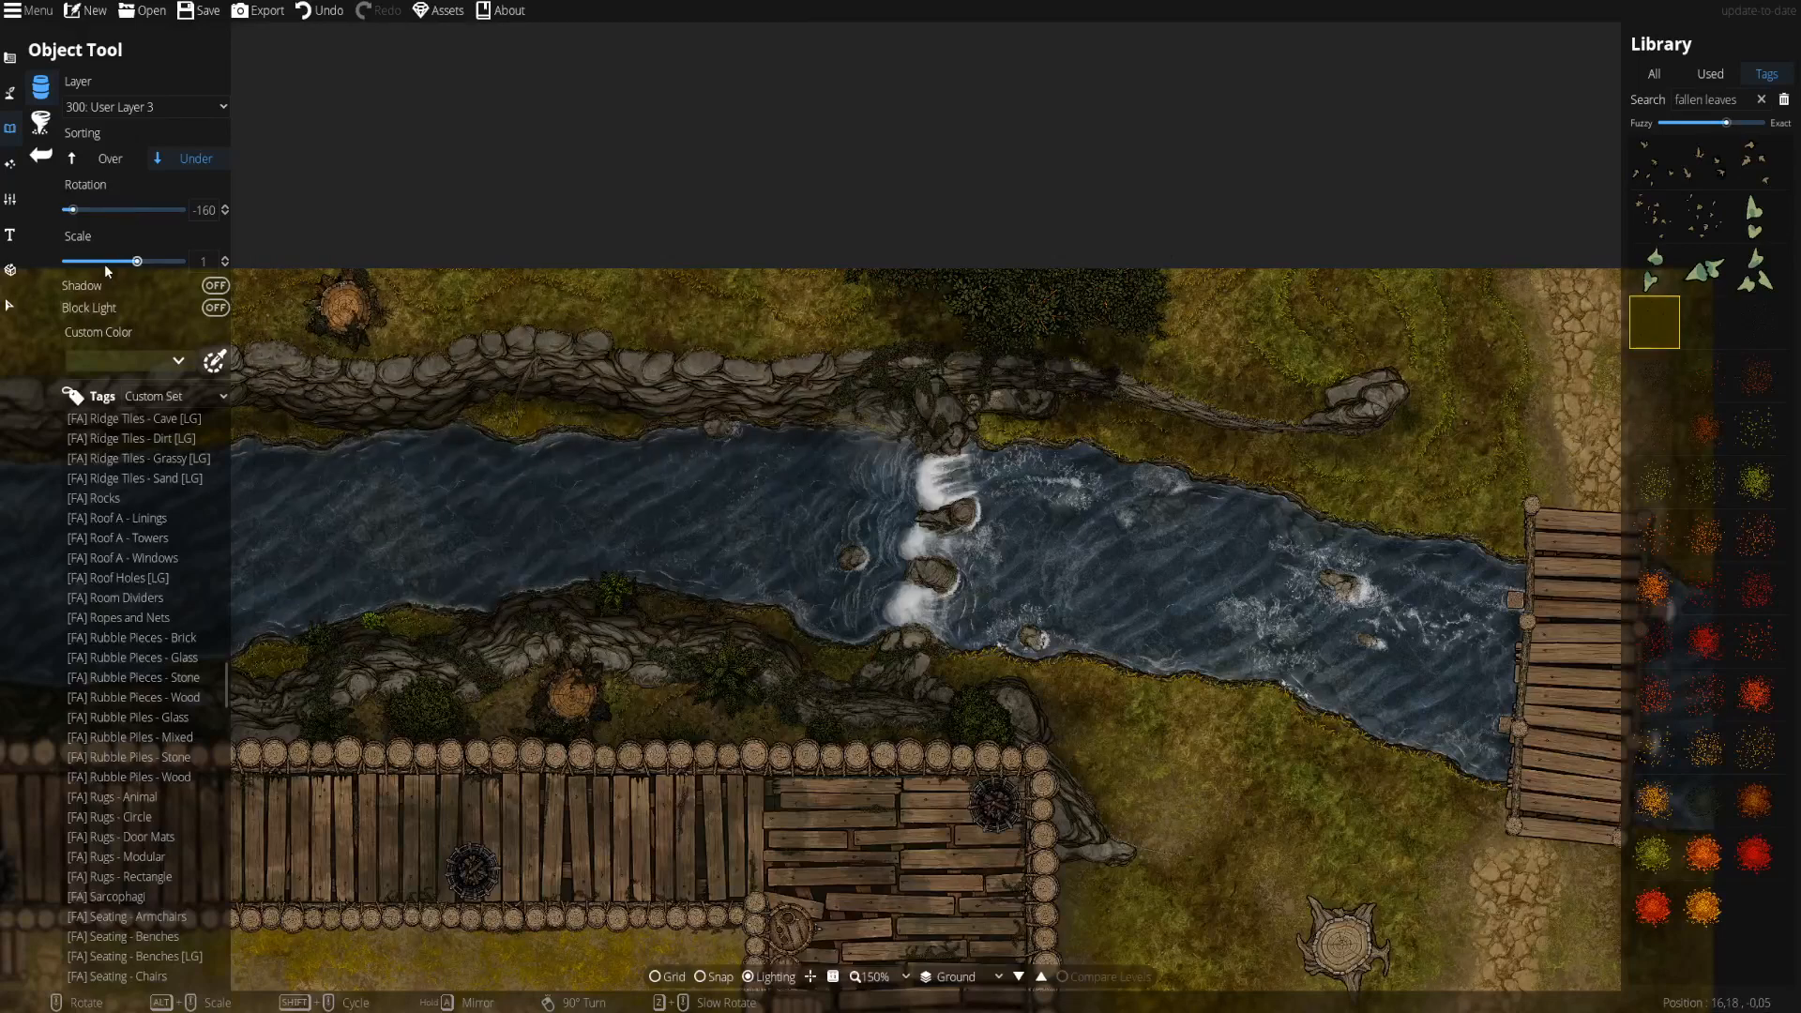
{"action": "left_click", "coordinate": [124, 262]}
{"action": "scroll", "coordinate": [910, 321], "scroll_direction": "up", "scroll_amount": 3}
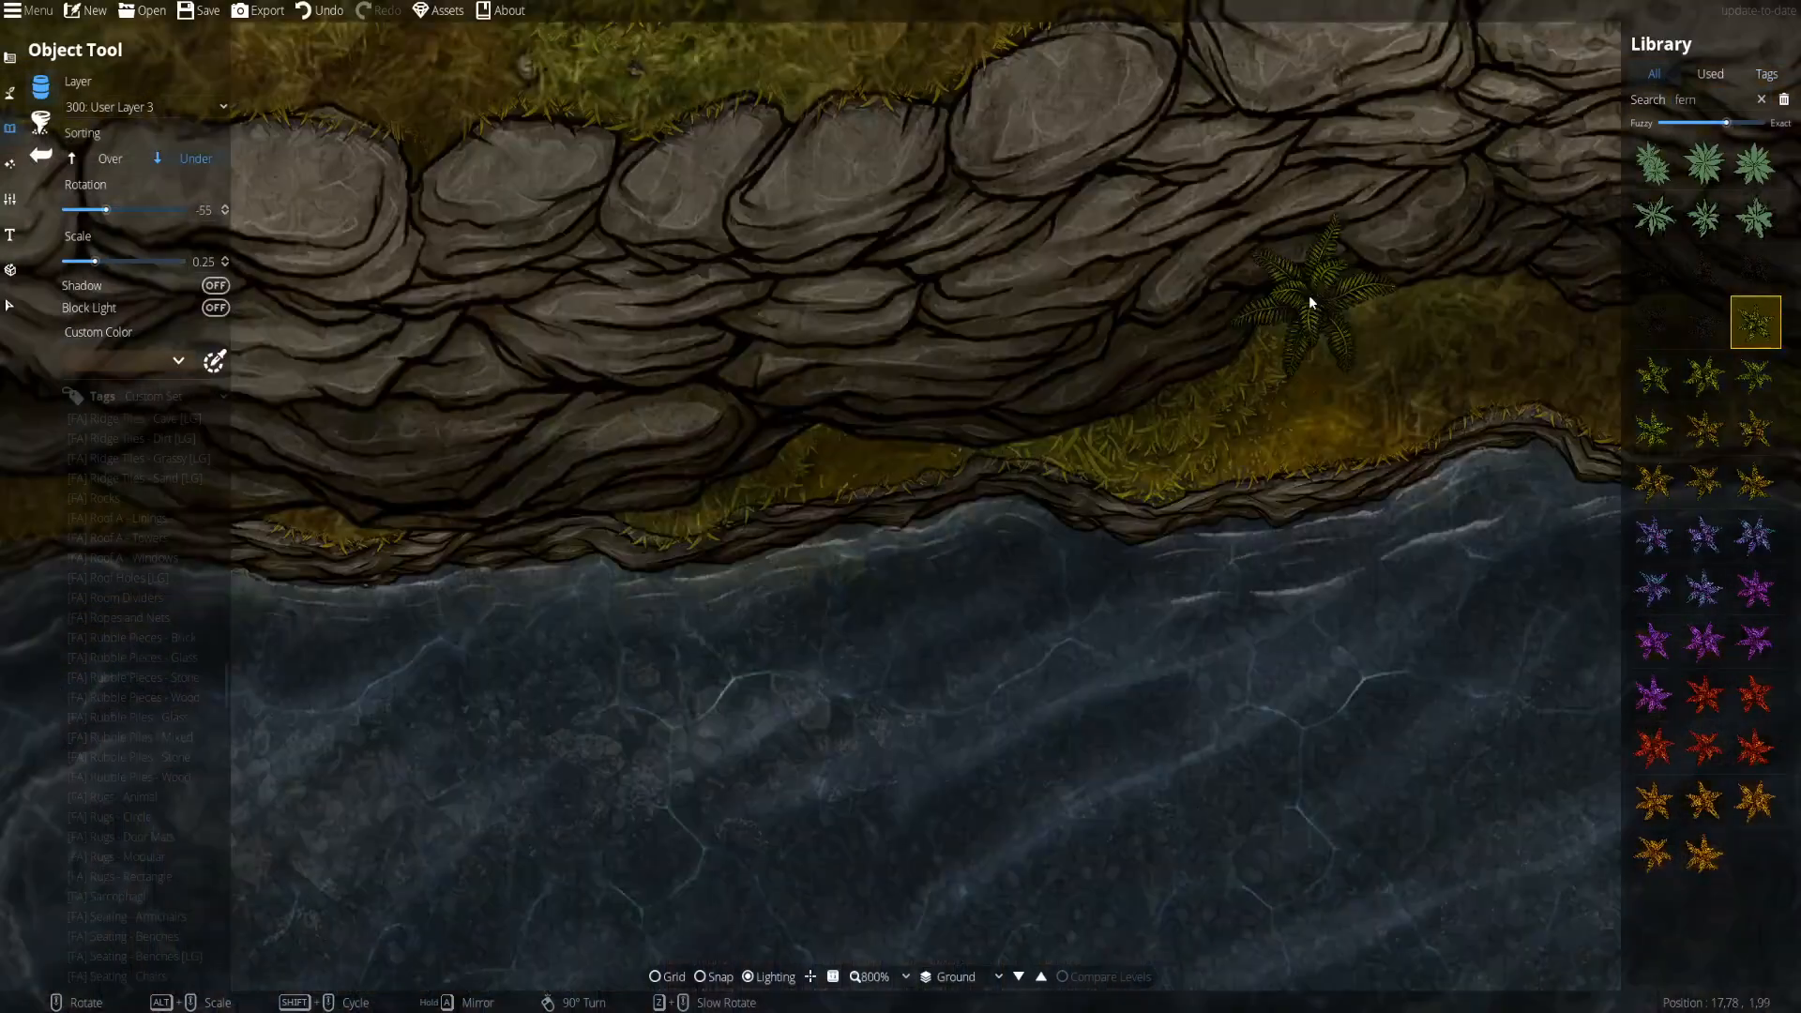
- Place custom-coloured ferns at 0.25 and 0.35 scale on the grassy ledges below the northern cliff on User Layer 3
{"action": "left_click", "coordinate": [178, 360]}
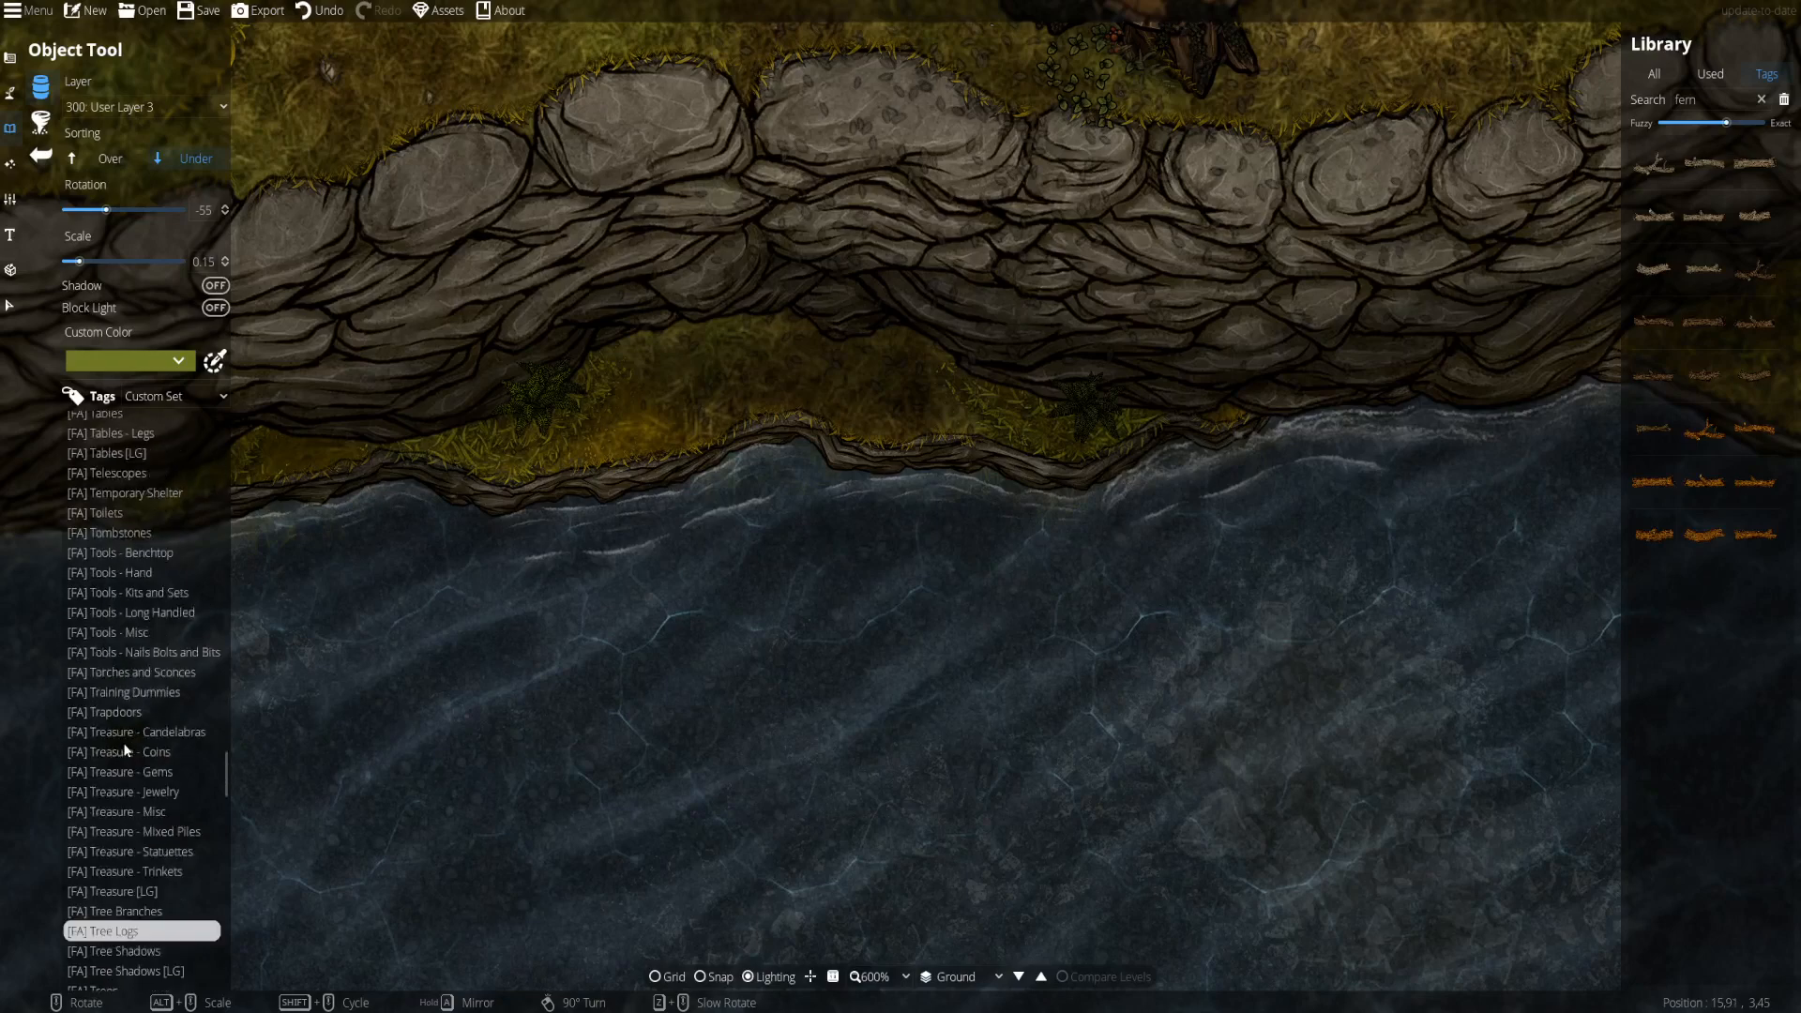
{"action": "scroll", "coordinate": [125, 526], "scroll_direction": "up", "scroll_amount": 5}
{"action": "left_click", "coordinate": [103, 498]}
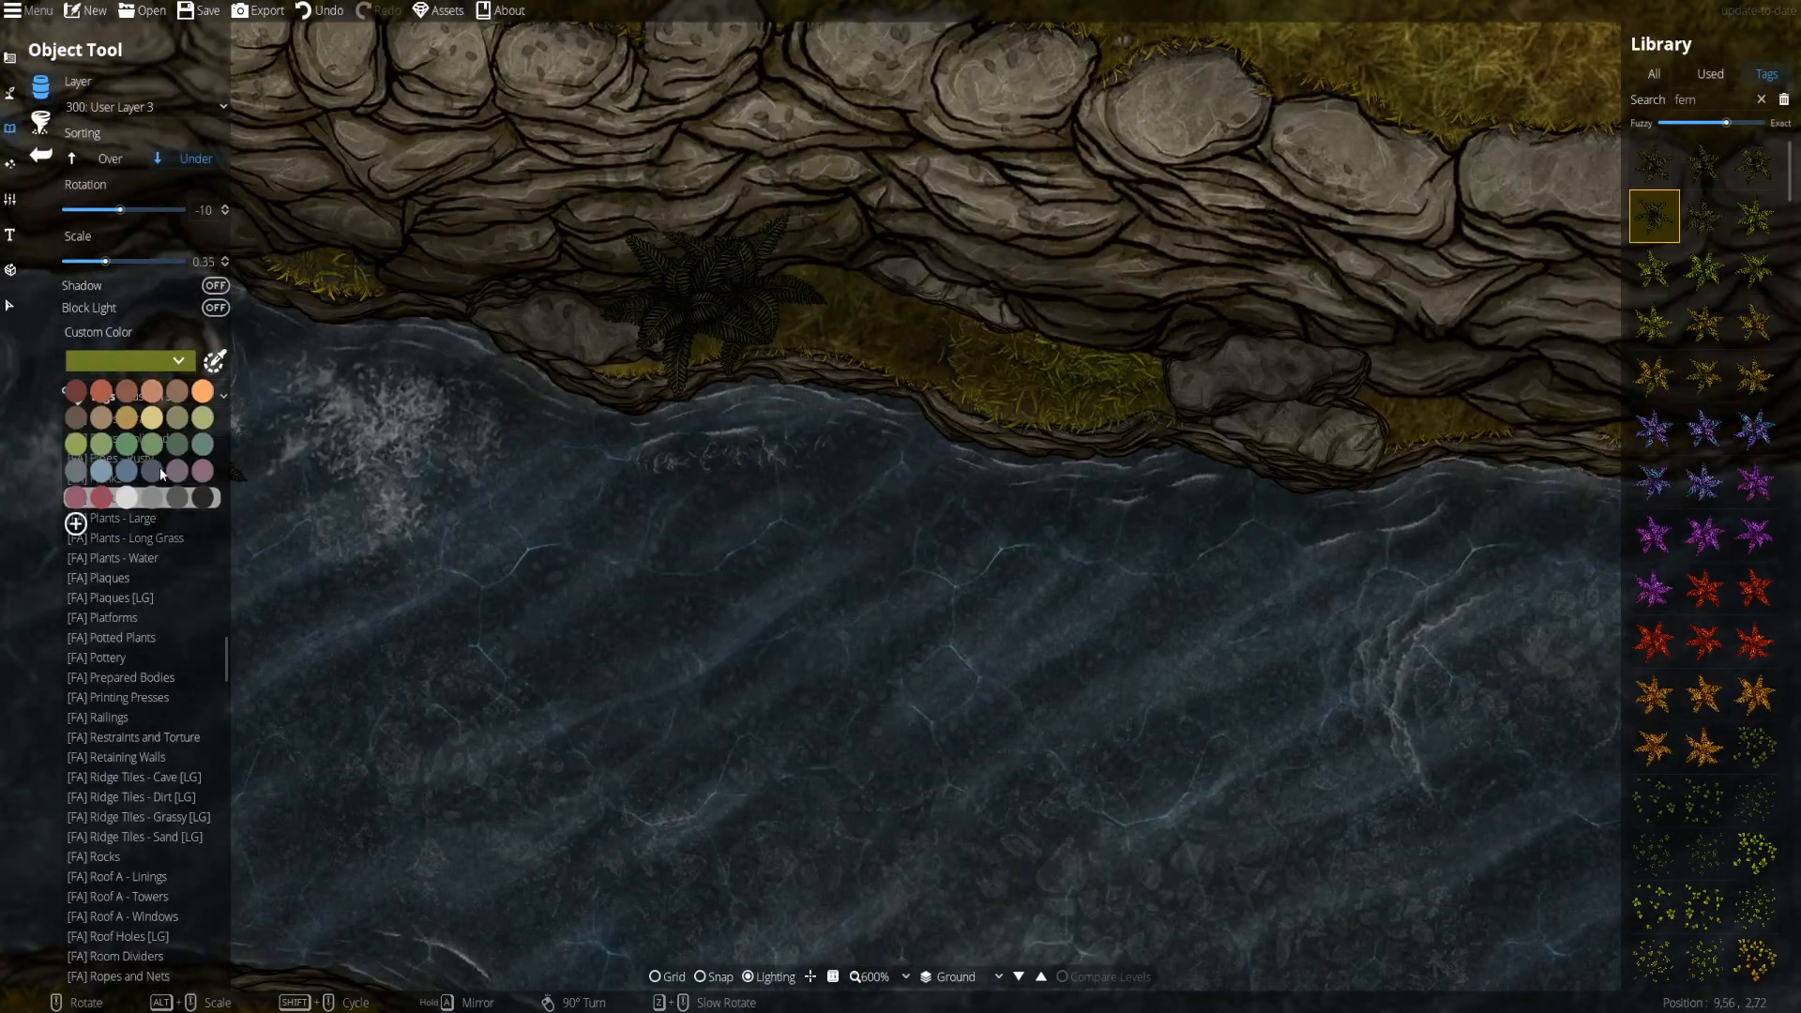